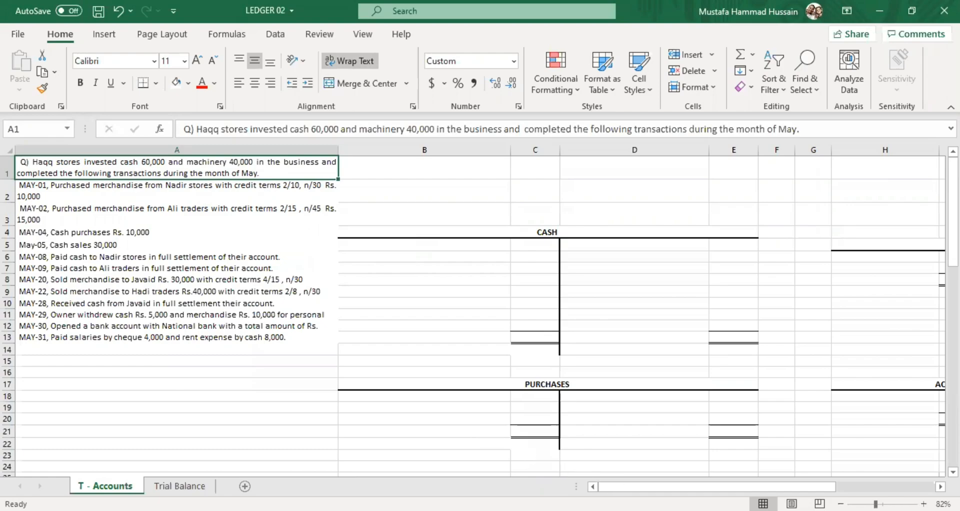
Read the opening investment and the May transactions in column A, and examine both sides of the empty Cash account.
{"action": "mouse_move", "coordinate": [678, 482]}
{"action": "left_mouse_down"}
{"action": "mouse_move", "coordinate": [776, 482]}
{"action": "mouse_move", "coordinate": [679, 482]}
{"action": "left_mouse_up"}
{"action": "double_click", "coordinate": [161, 163]}
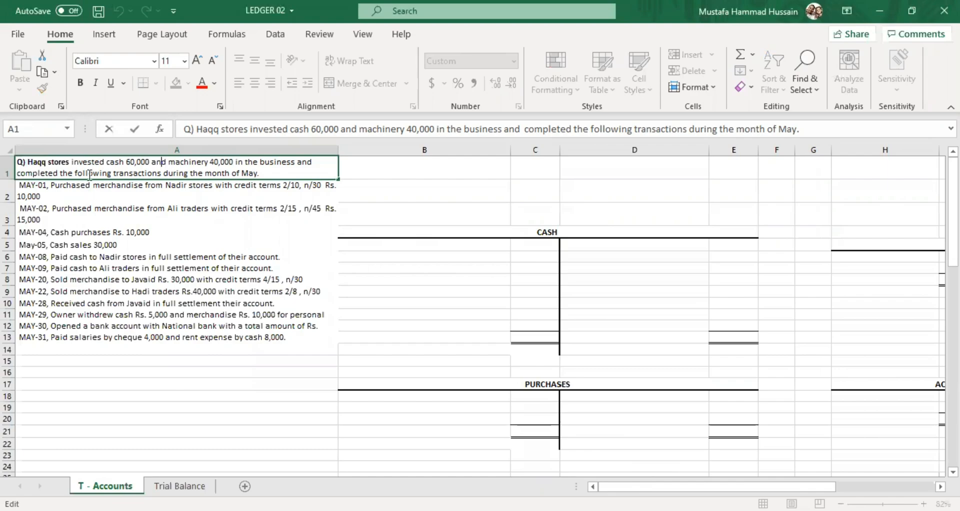
{"action": "left_click", "coordinate": [278, 189]}
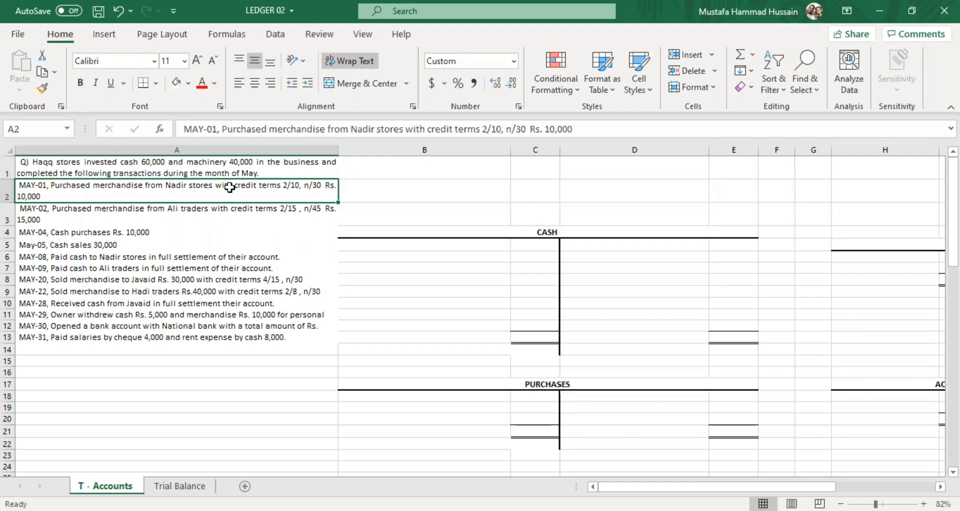
{"action": "left_click", "coordinate": [188, 166]}
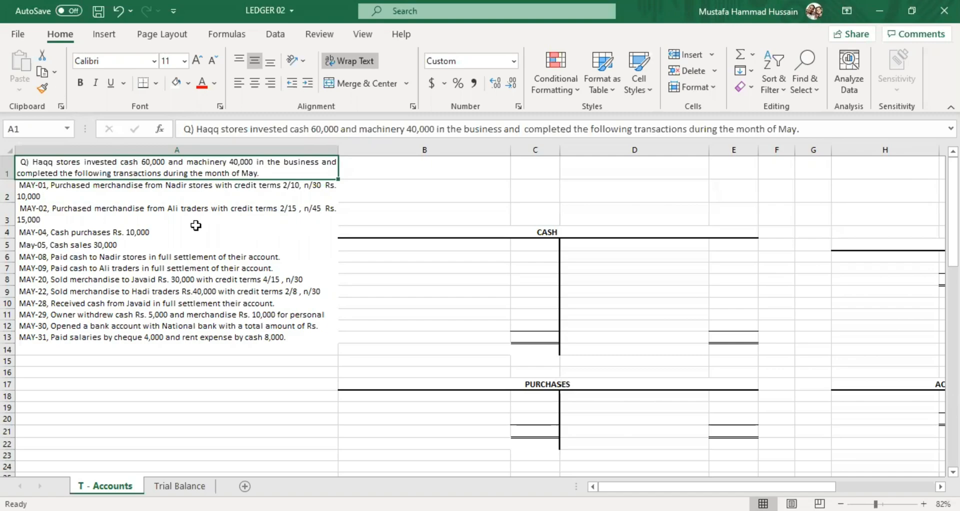
{"action": "left_click", "coordinate": [399, 247]}
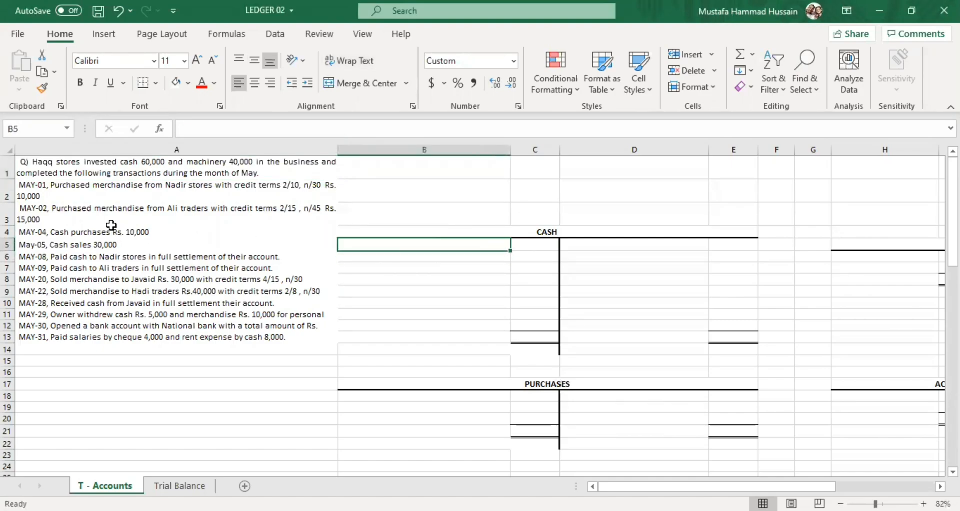
{"action": "left_click", "coordinate": [86, 168]}
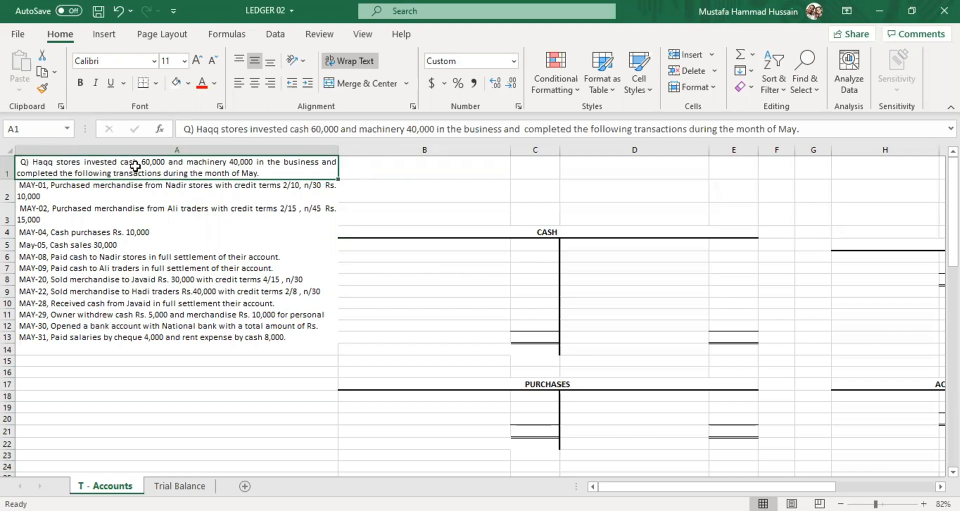
{"action": "left_click", "coordinate": [87, 190]}
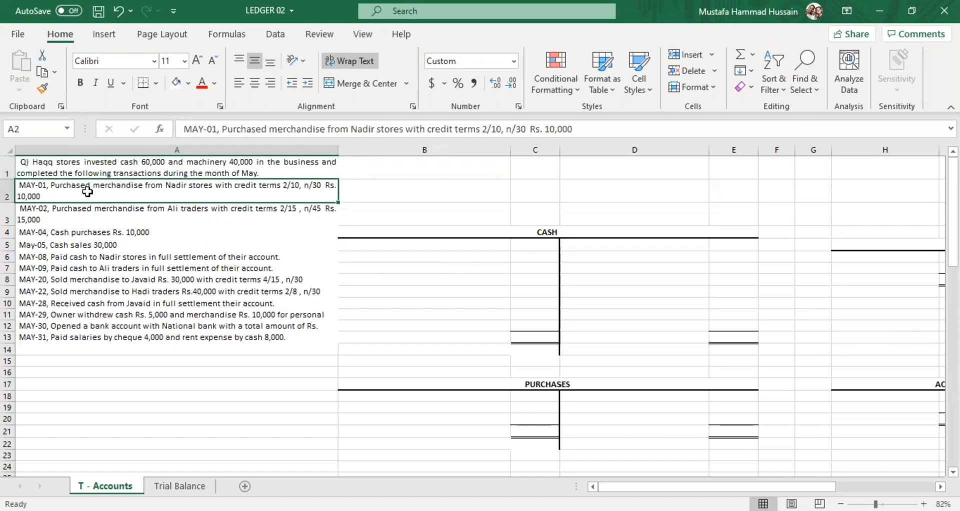
{"action": "left_click", "coordinate": [141, 211]}
{"action": "left_click", "coordinate": [111, 232]}
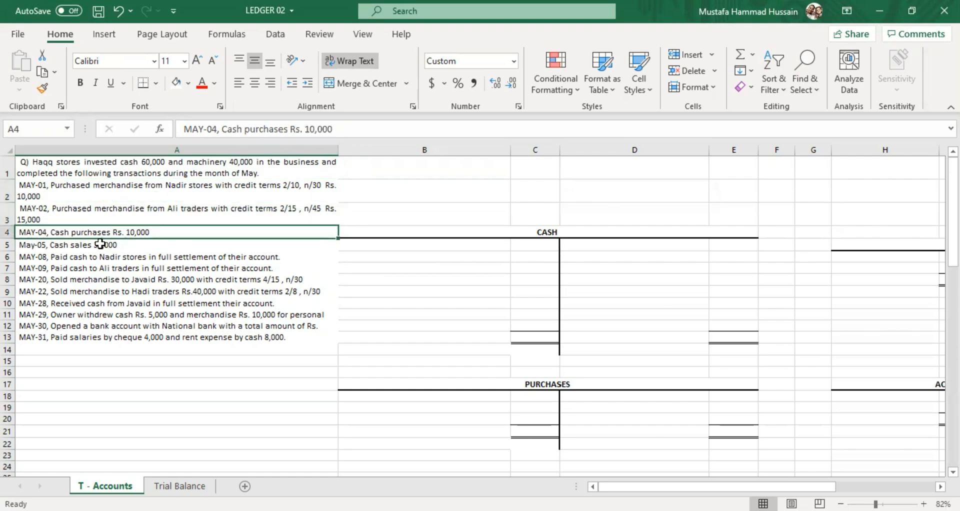
{"action": "left_click", "coordinate": [100, 244]}
{"action": "left_click", "coordinate": [90, 265]}
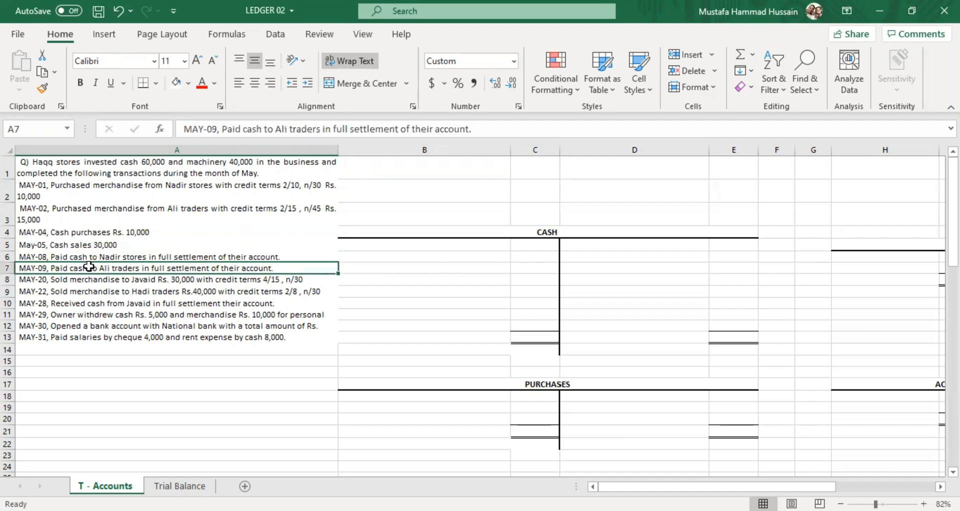
{"action": "left_click", "coordinate": [136, 303]}
{"action": "left_click", "coordinate": [139, 315]}
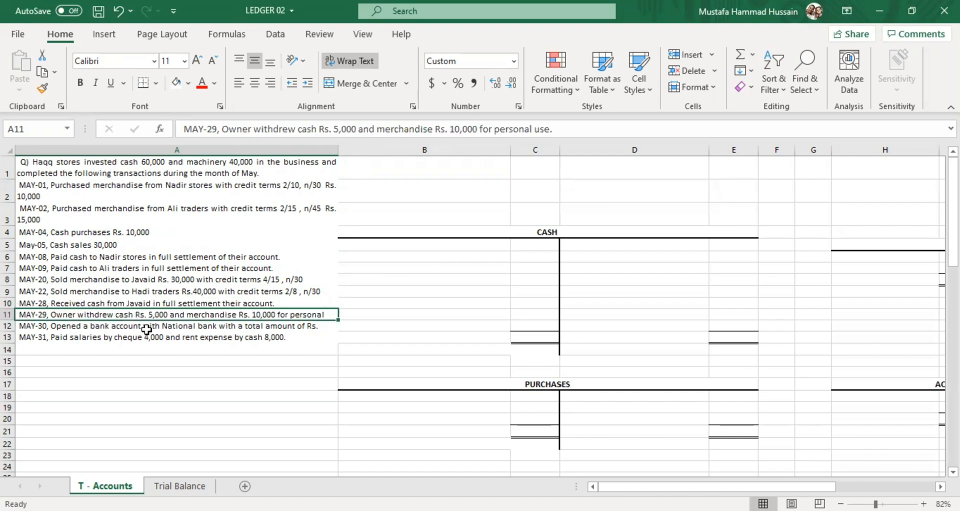
{"action": "left_click", "coordinate": [144, 328]}
{"action": "left_click", "coordinate": [146, 339]}
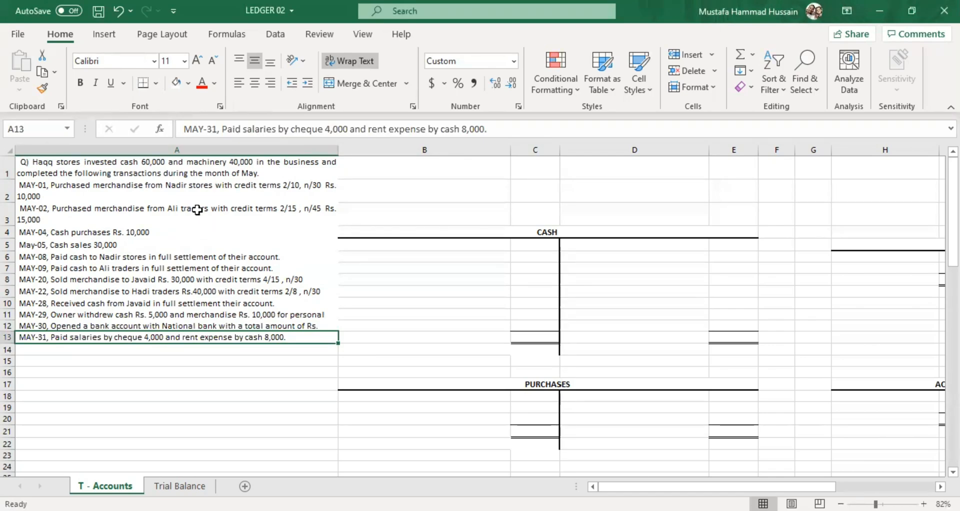
{"action": "left_click", "coordinate": [369, 244]}
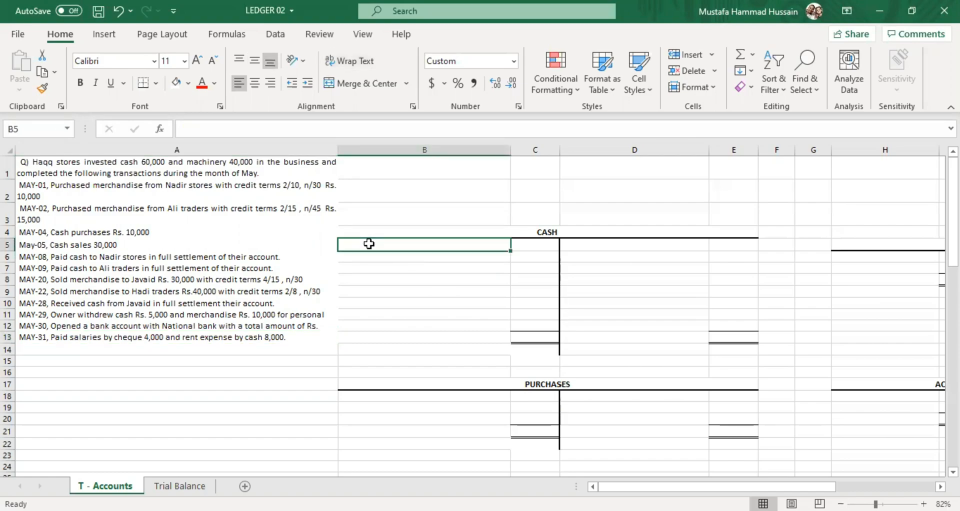
{"action": "left_click", "coordinate": [83, 167]}
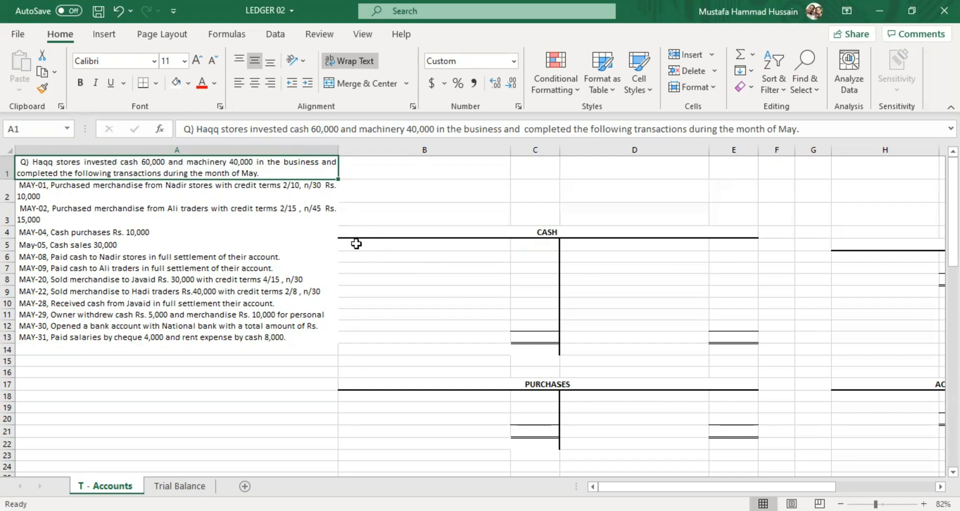
{"action": "left_click_drag", "start_coordinate": [356, 243], "coordinate": [522, 325]}
{"action": "left_click_drag", "start_coordinate": [567, 239], "coordinate": [736, 326]}
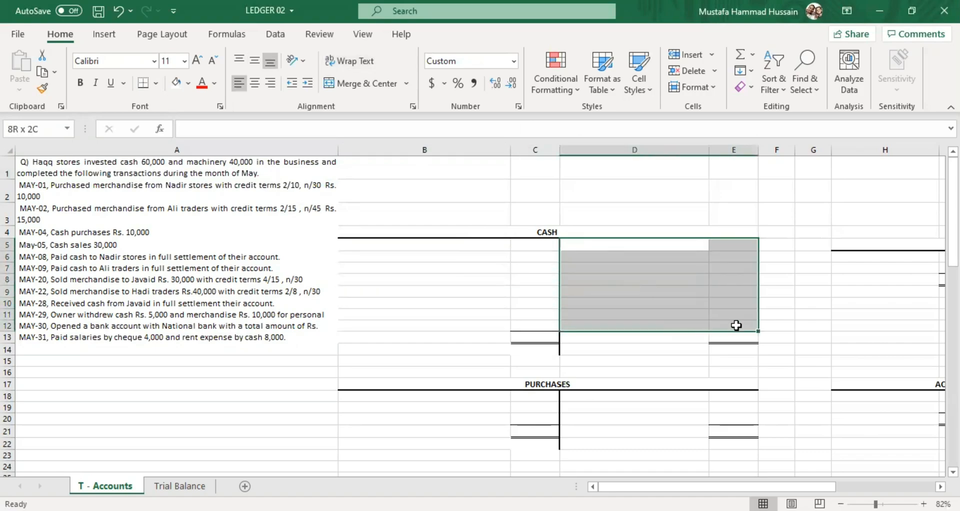
Record the opening cash investment on the Cash account's debit side, with "may,01," in B5 and 60000 in C5.
{"action": "left_click", "coordinate": [411, 243]}
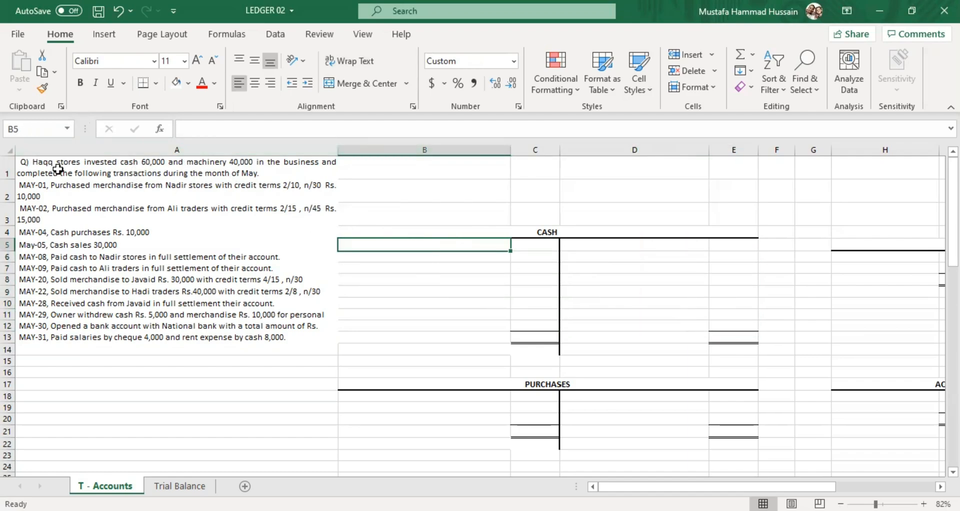
{"action": "double_click", "coordinate": [365, 246]}
{"action": "type", "text": "may"}
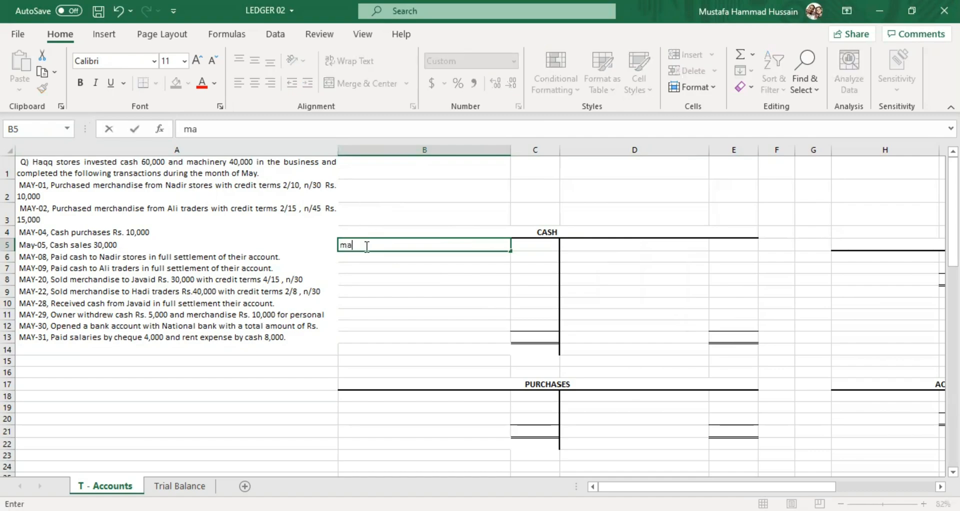
{"action": "type", "text": "."}
{"action": "key", "text": "BackSpace"}
{"action": "type", "text": ",01,"}
{"action": "left_click", "coordinate": [536, 248]}
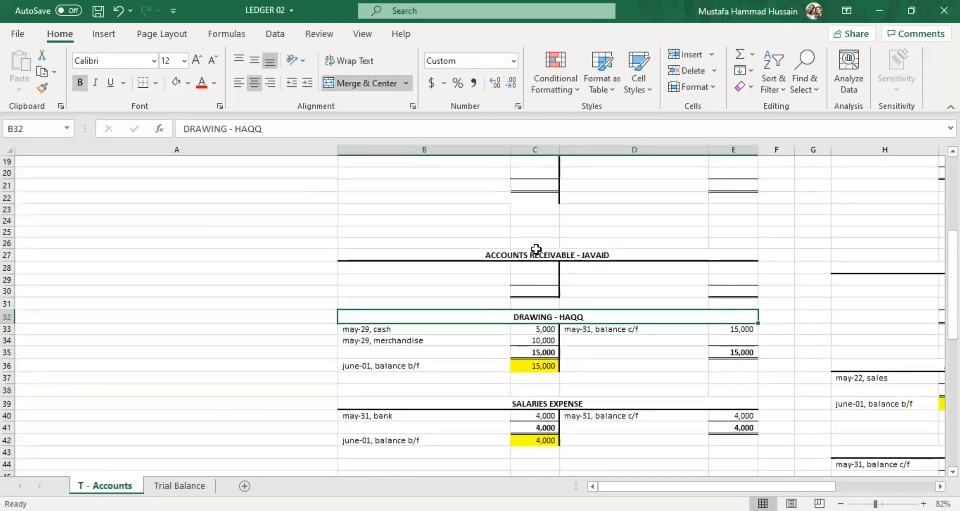
{"action": "scroll", "coordinate": [530, 245], "scroll_direction": "up", "scroll_amount": 9}
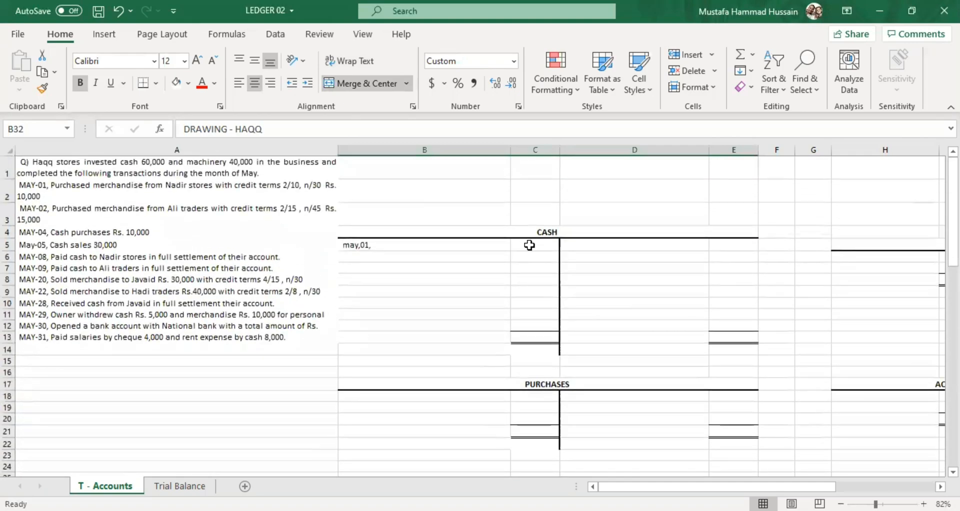
{"action": "left_click", "coordinate": [529, 244]}
{"action": "type", "text": "60000"}
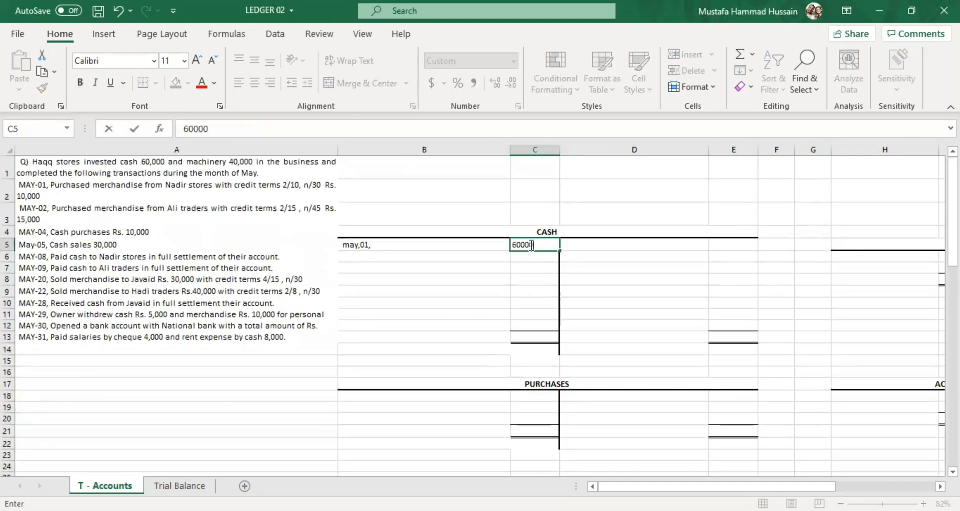
{"action": "left_click", "coordinate": [500, 263]}
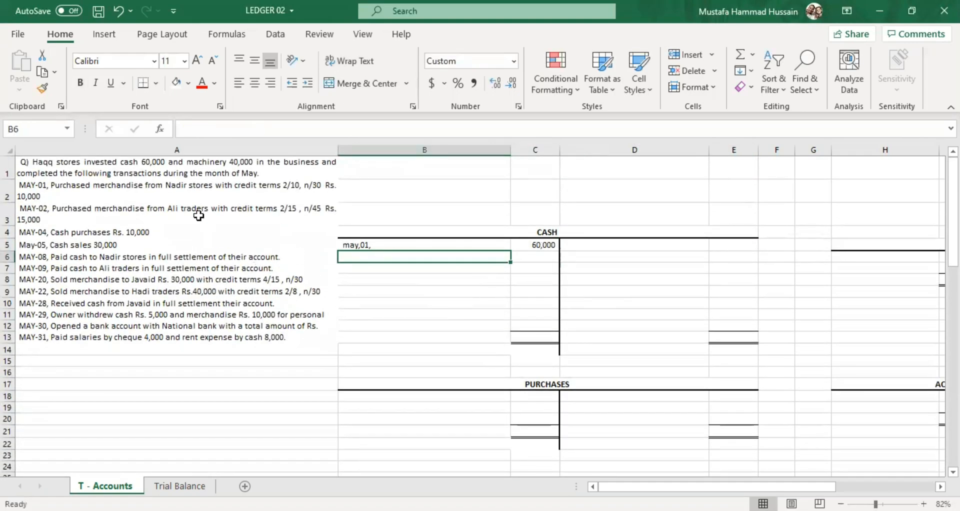
Replace the comma after "may" in the Cash account's first debit entry with a hyphen, making it "may-01,".
{"action": "double_click", "coordinate": [352, 245]}
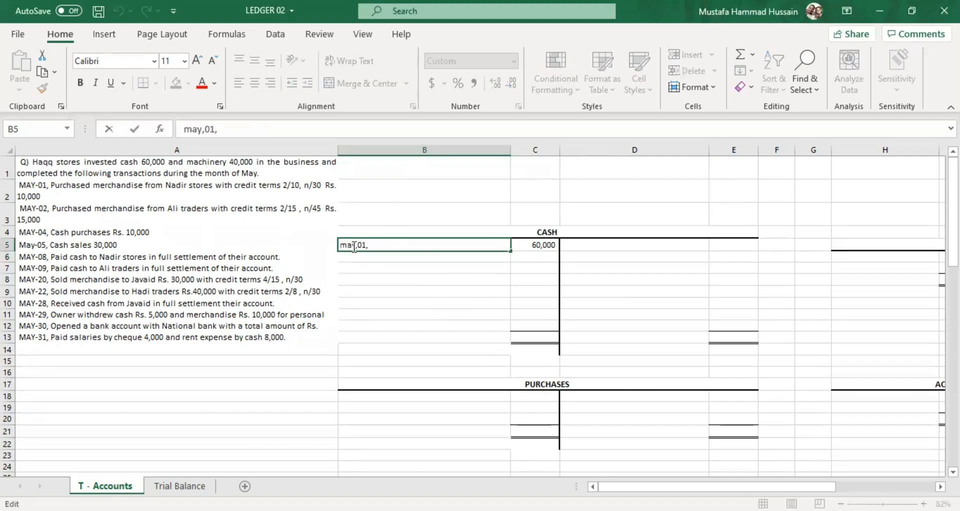
{"action": "key", "text": "BackSpace"}
{"action": "type", "text": "-"}
{"action": "key", "text": "Right"}
{"action": "left_click", "coordinate": [311, 170]}
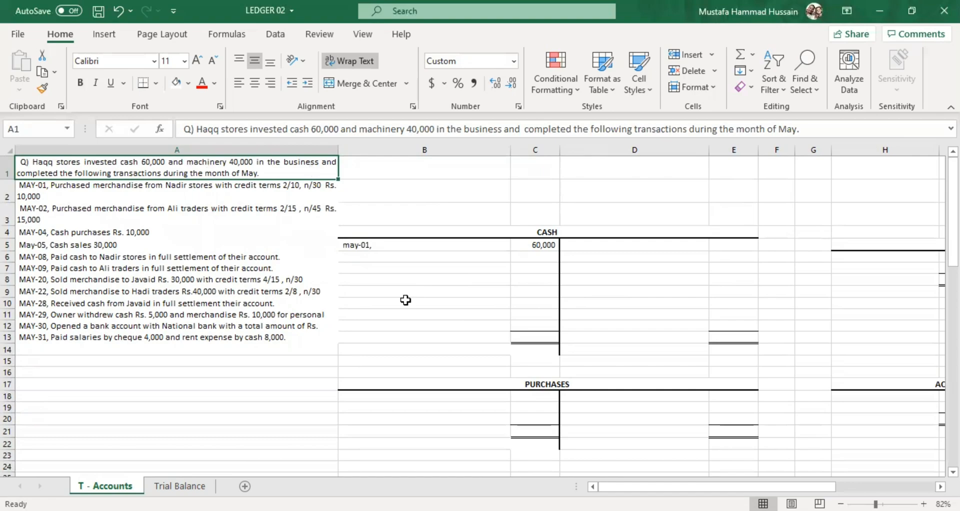
Complete the May-01 debit description in the Cash account with "capital mr." followed by the owner's name.
{"action": "double_click", "coordinate": [417, 244]}
{"action": "type", "text": "m"}
{"action": "key", "text": "BackSpace"}
{"action": "type", "text": "cap"}
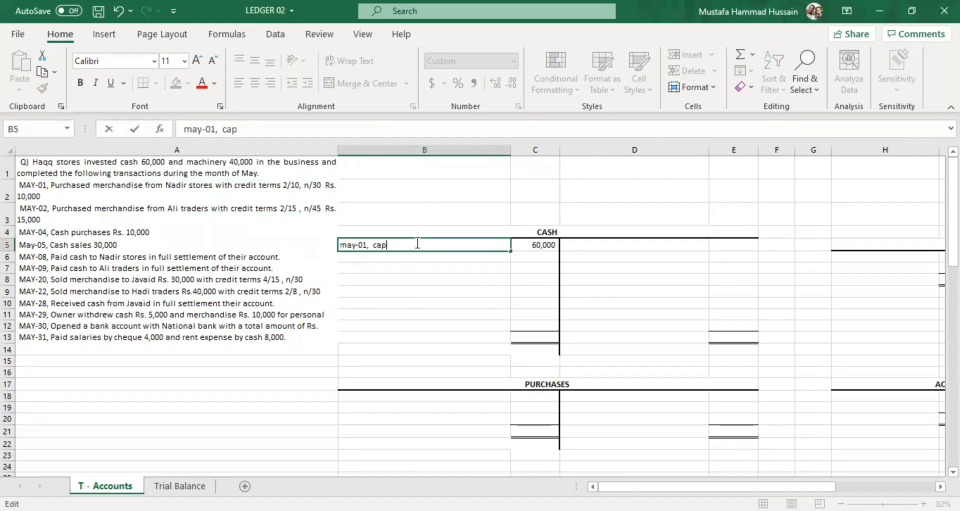
{"action": "type", "text": "ital mr. Haqq"}
{"action": "key", "text": "Return"}
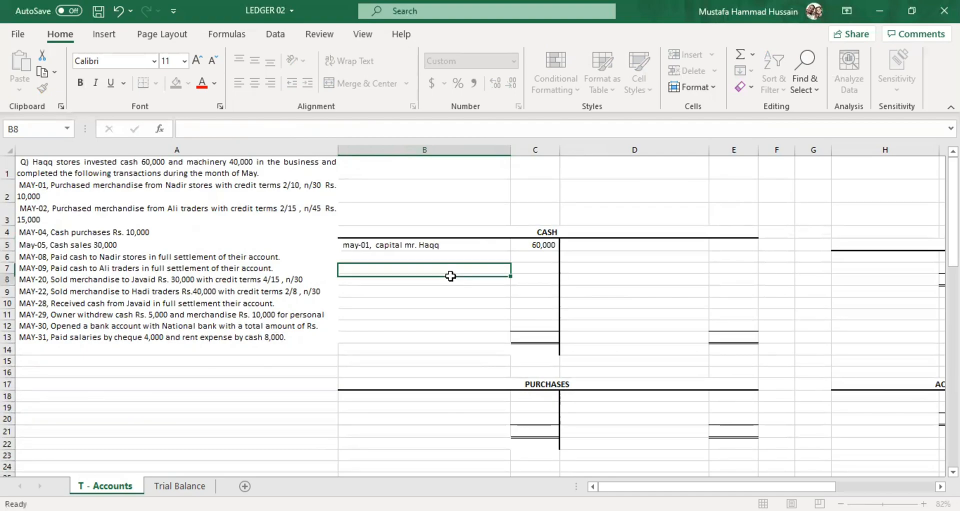
{"action": "left_click", "coordinate": [500, 249]}
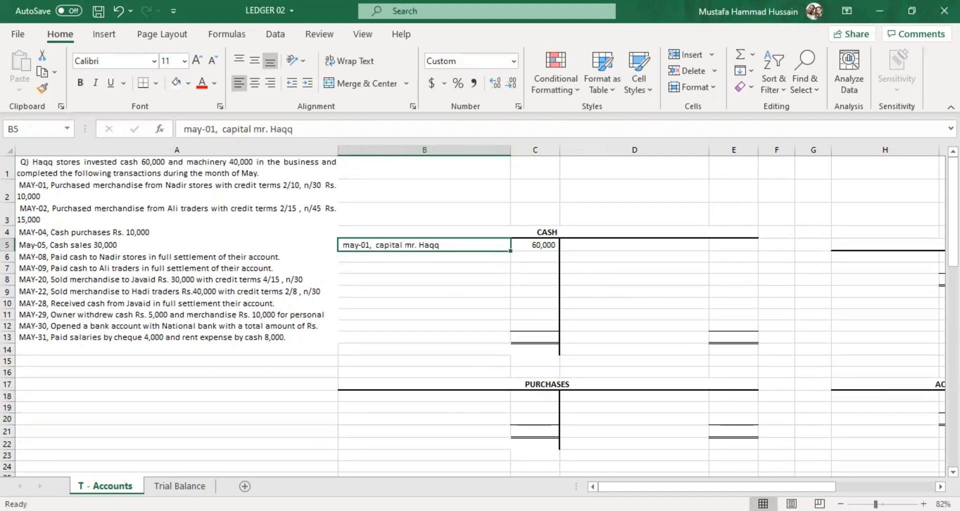
Examine the credit side of the owner's Capital account and the cash and machinery amounts in the investment statement in A1.
{"action": "scroll", "coordinate": [699, 481], "scroll_direction": "right", "scroll_amount": 5}
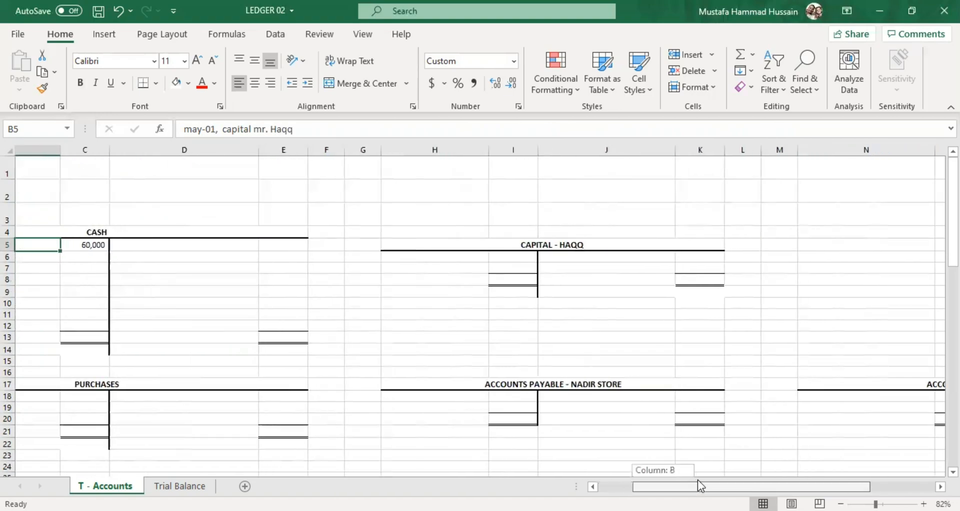
{"action": "scroll", "coordinate": [698, 480], "scroll_direction": "right", "scroll_amount": 1}
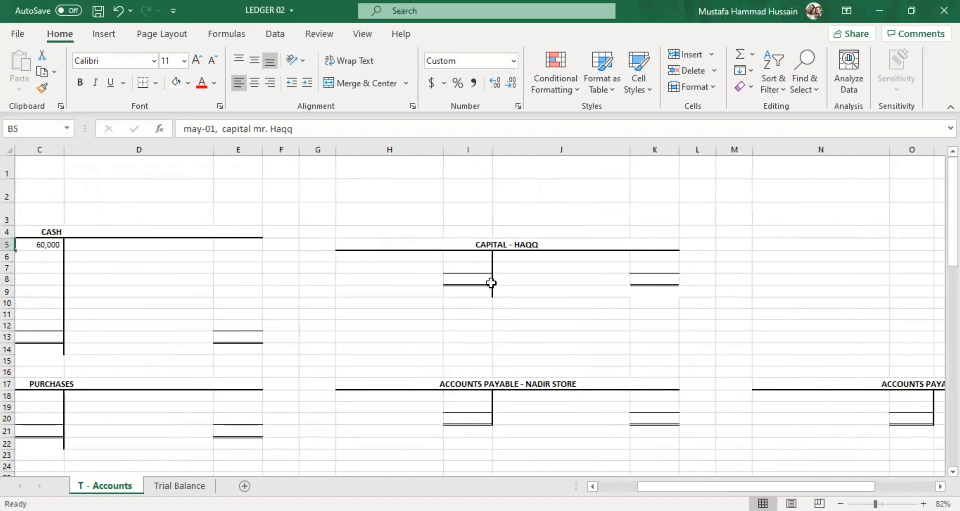
{"action": "double_click", "coordinate": [505, 257]}
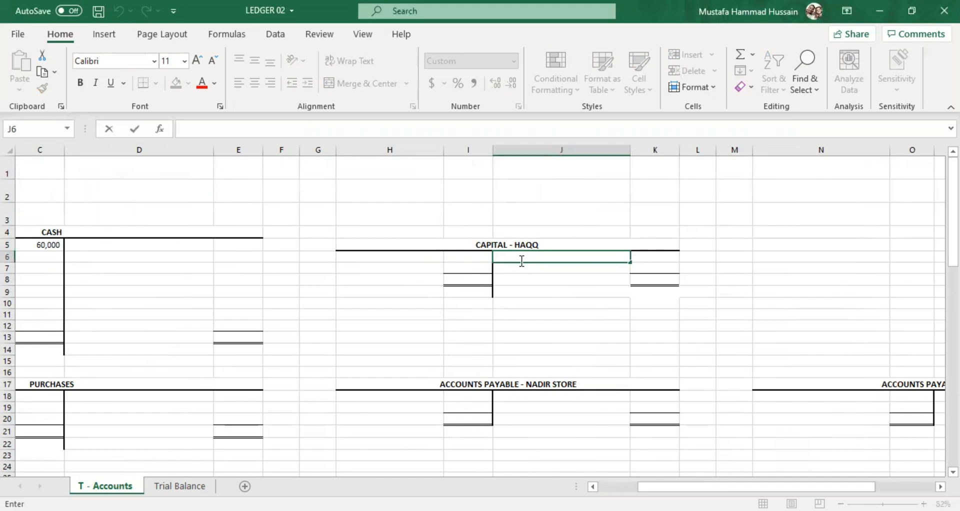
{"action": "left_click", "coordinate": [532, 304]}
{"action": "left_click_drag", "start_coordinate": [512, 257], "coordinate": [586, 268]}
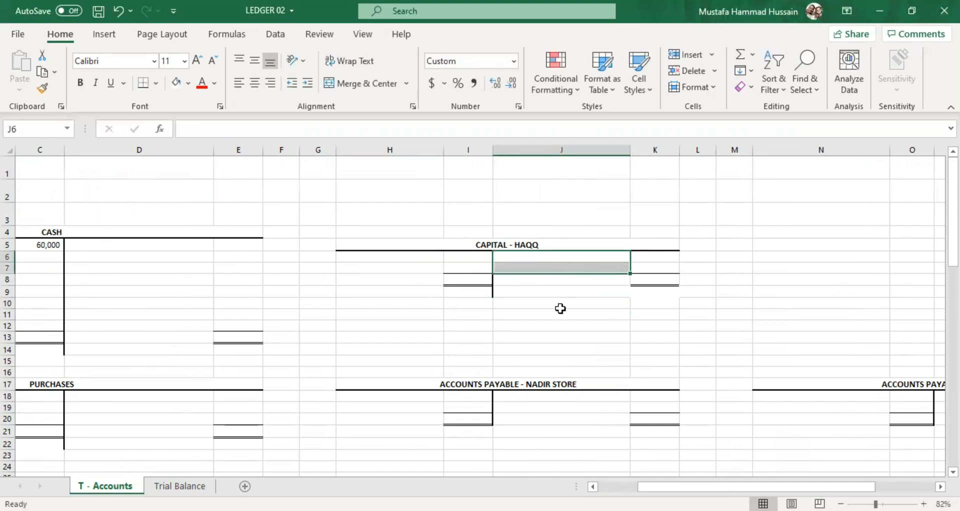
{"action": "left_click", "coordinate": [555, 314]}
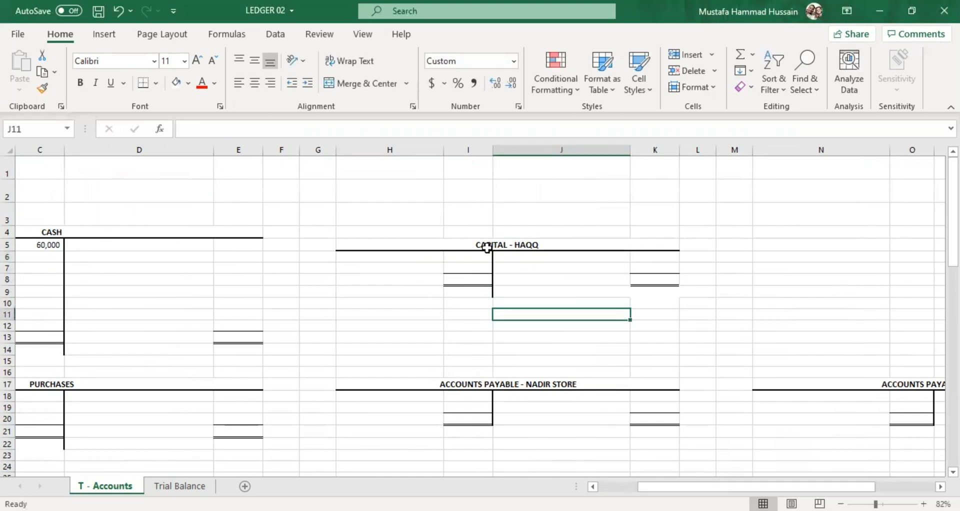
{"action": "left_click", "coordinate": [643, 257]}
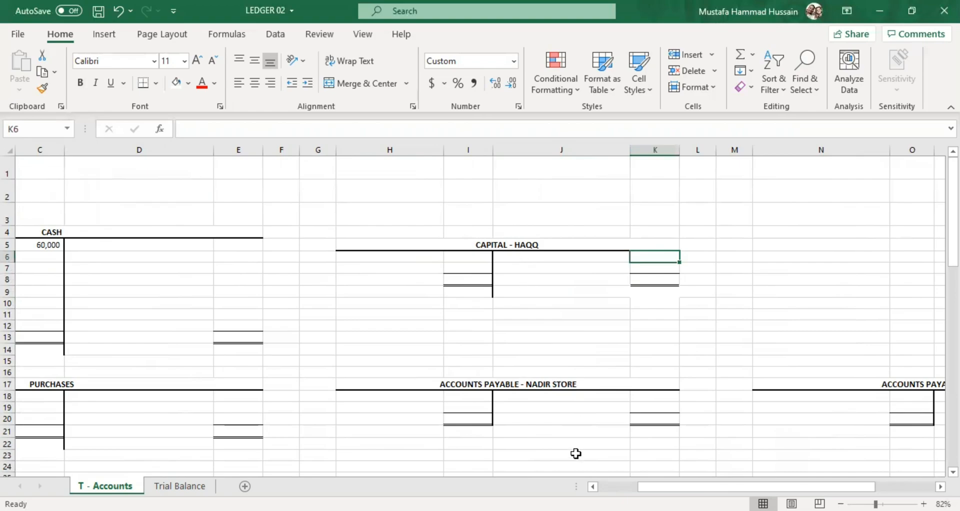
{"action": "scroll", "coordinate": [480, 310], "scroll_direction": "left", "scroll_amount": 3}
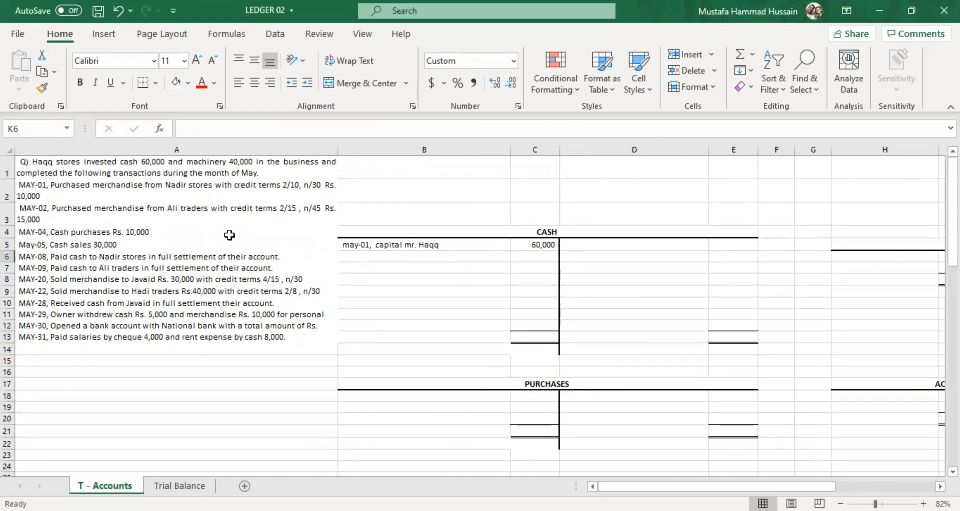
{"action": "left_click", "coordinate": [156, 161]}
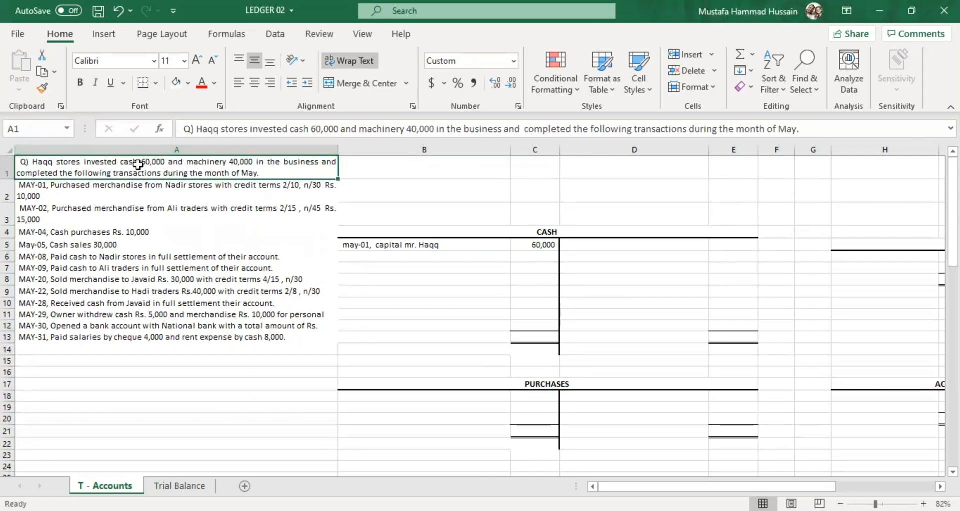
{"action": "double_click", "coordinate": [154, 162]}
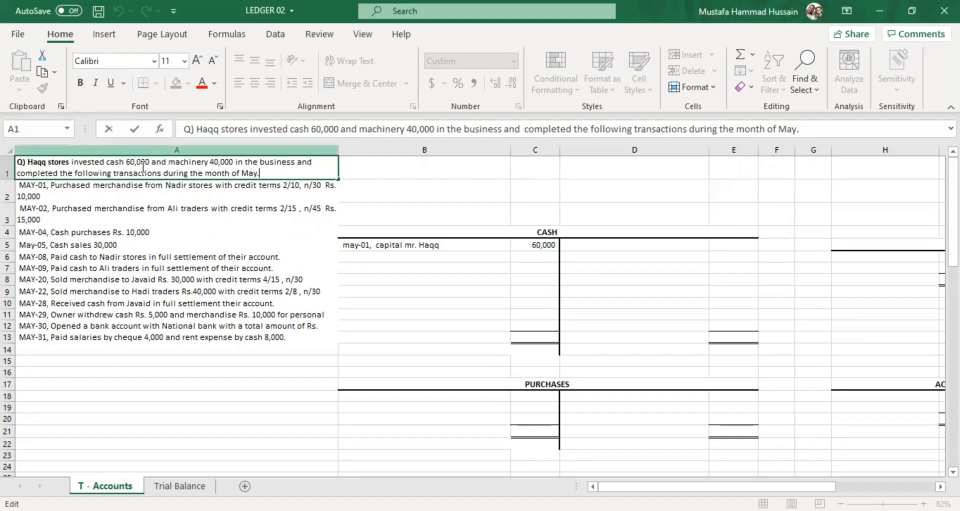
{"action": "left_click_drag", "start_coordinate": [151, 161], "coordinate": [131, 159]}
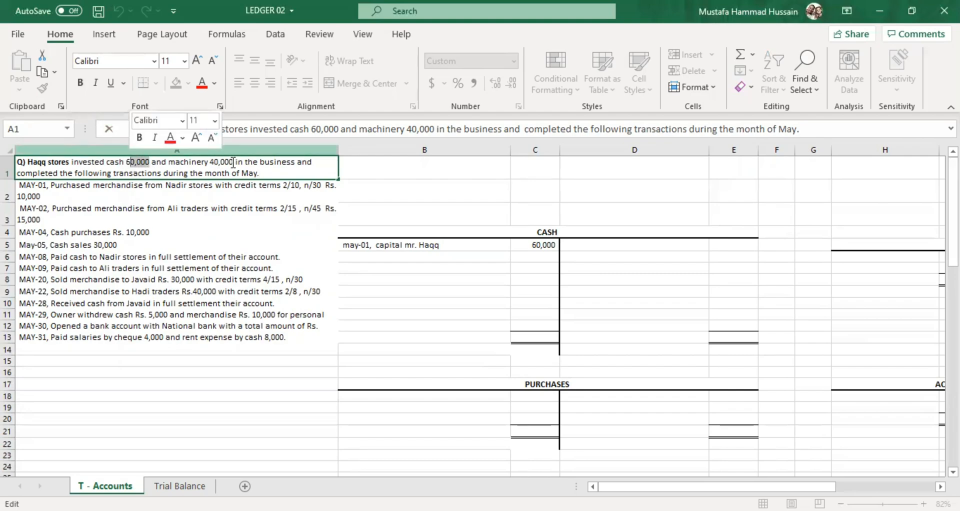
{"action": "left_click_drag", "start_coordinate": [234, 161], "coordinate": [213, 159]}
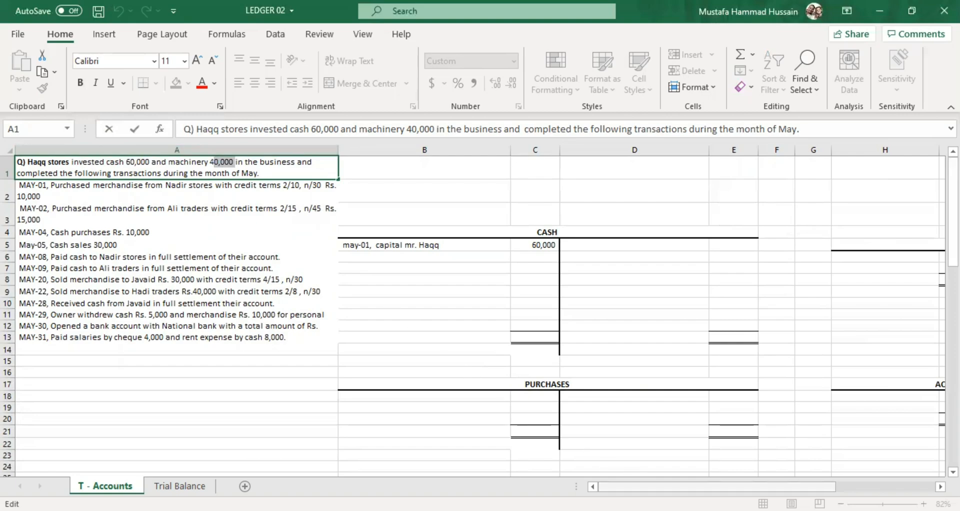
Record the opening cash investment on the owner's Capital account's credit side, with "may-01, cash" in J6 and 60000 in K6.
{"action": "left_click_drag", "start_coordinate": [642, 485], "coordinate": [687, 482]}
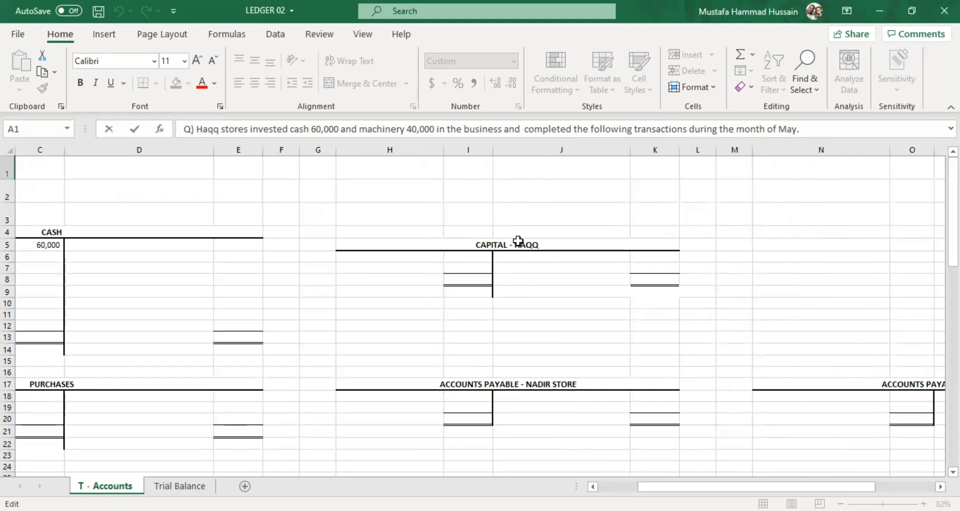
{"action": "left_click", "coordinate": [529, 257]}
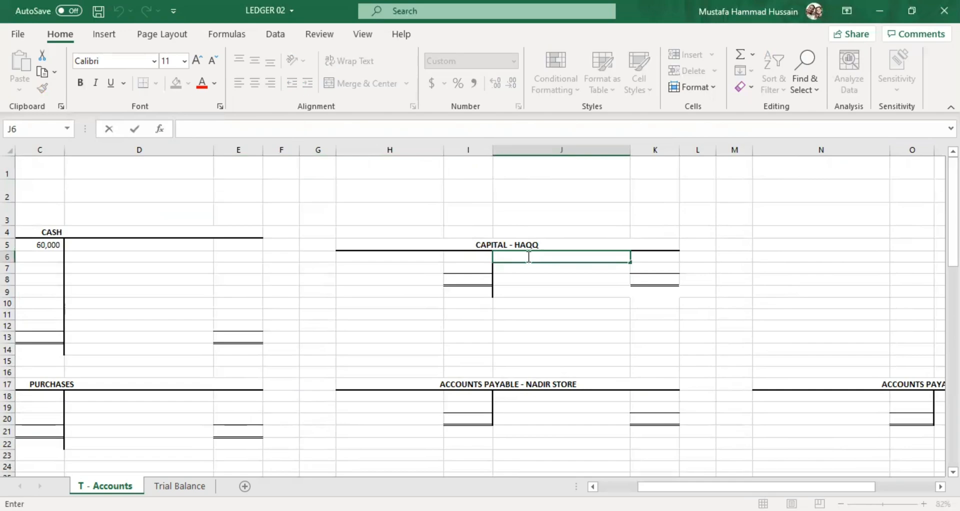
{"action": "type", "text": "ma"}
{"action": "key", "text": "BackSpace"}
{"action": "key", "text": "BackSpace"}
{"action": "type", "text": "-01, cash"}
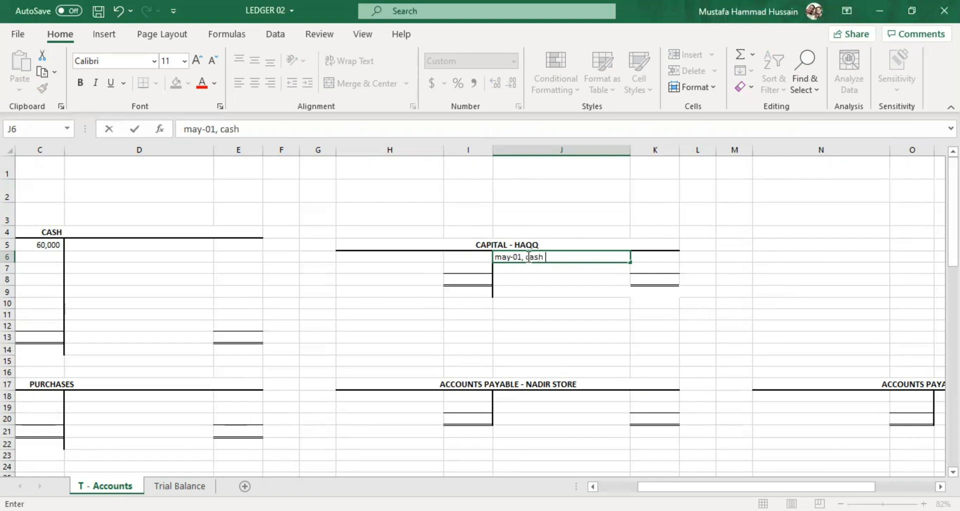
{"action": "left_click", "coordinate": [668, 264]}
{"action": "double_click", "coordinate": [661, 256]}
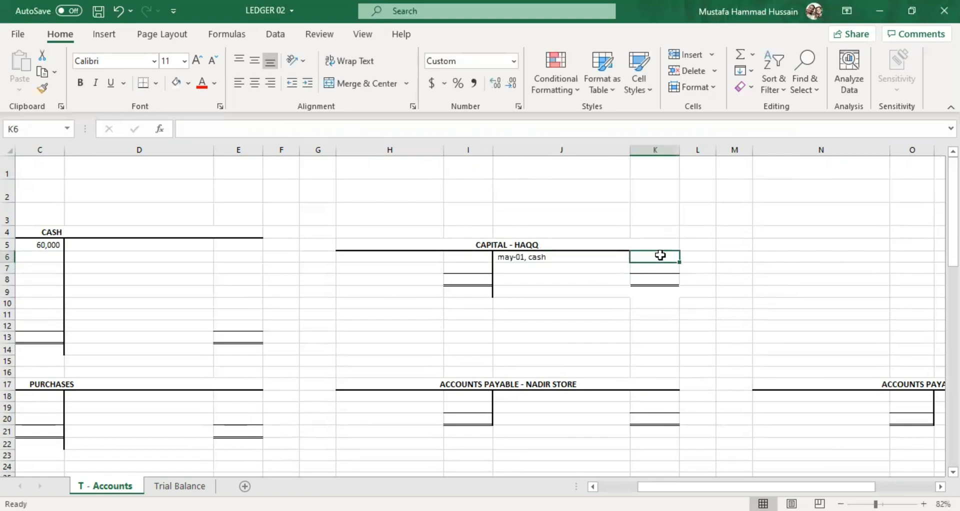
{"action": "type", "text": "60000"}
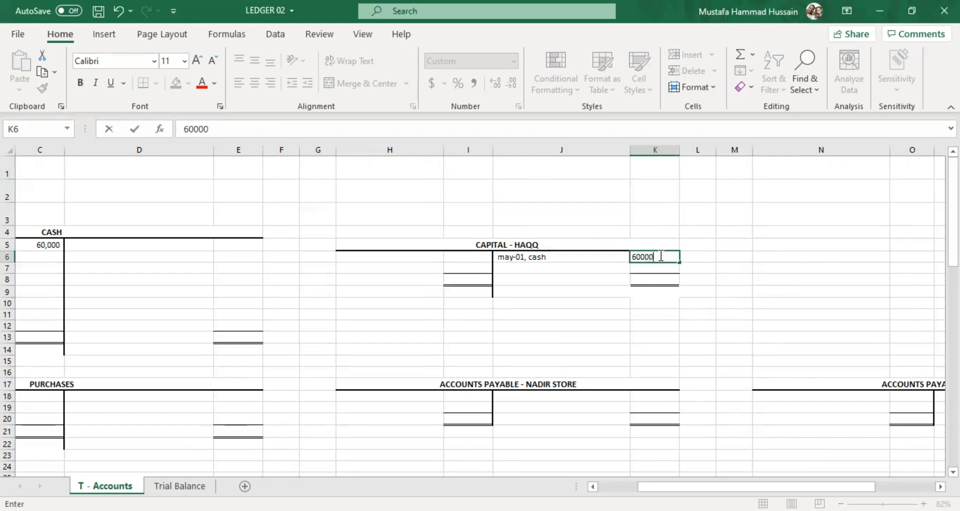
Enter the description "may-01, machinery" in J7 as the Capital account's second credit entry.
{"action": "left_click", "coordinate": [568, 267]}
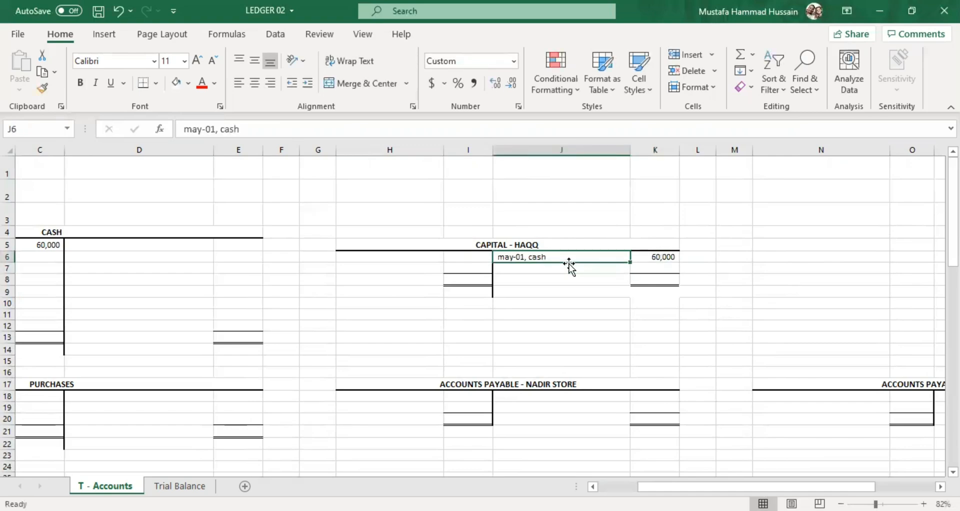
{"action": "double_click", "coordinate": [529, 267]}
{"action": "type", "text": "m"}
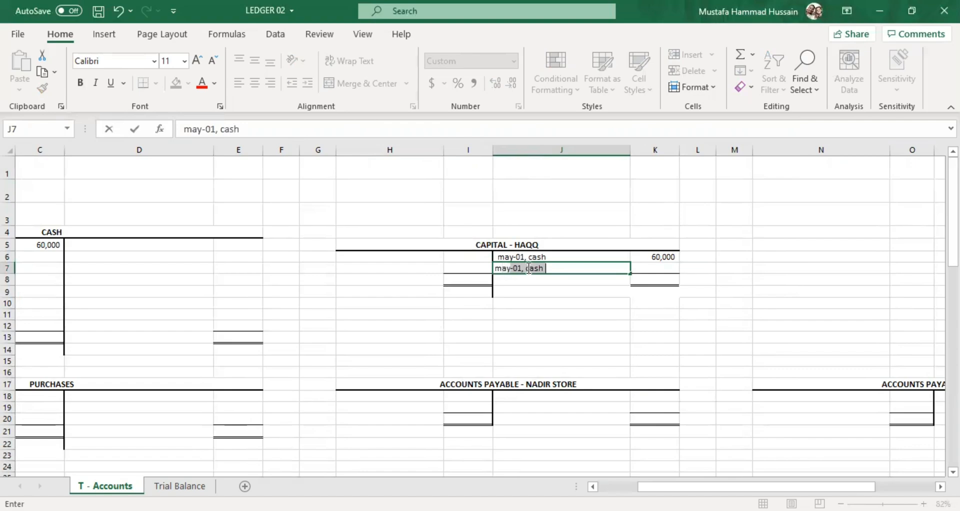
{"action": "type", "text": "ay-1"}
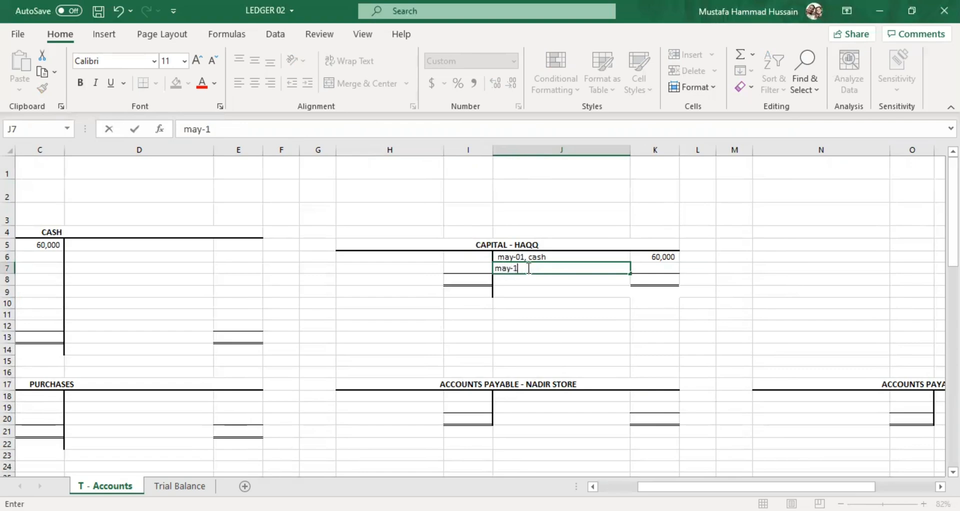
{"action": "key", "text": "BackSpace"}
{"action": "type", "text": "01, "}
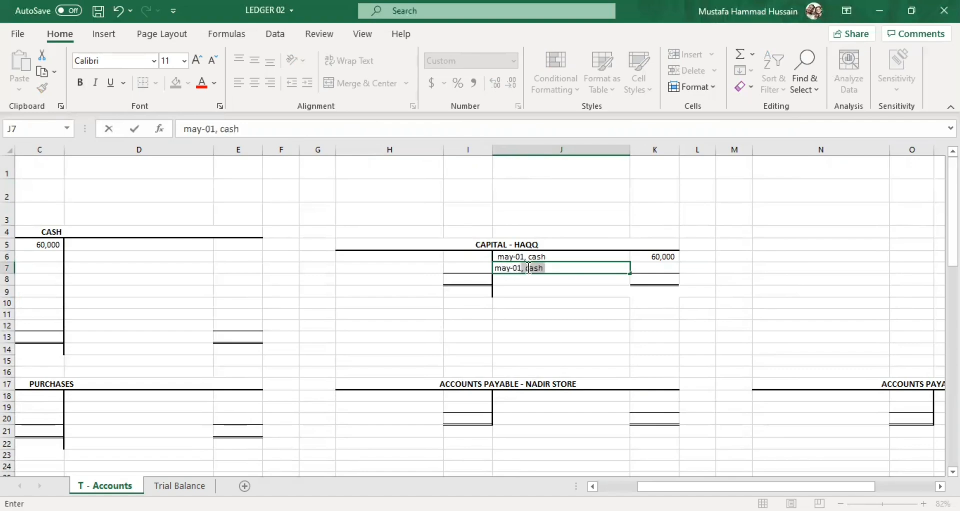
{"action": "type", "text": "machinery"}
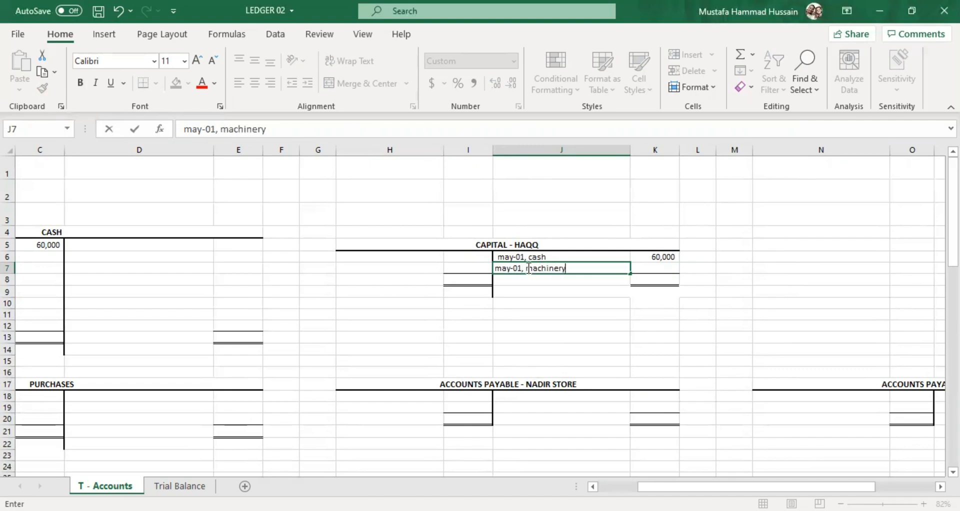
Check the machinery amount in the A1 investment statement and enter 40000 in K7 for the Capital account's machinery entry.
{"action": "left_click", "coordinate": [642, 271]}
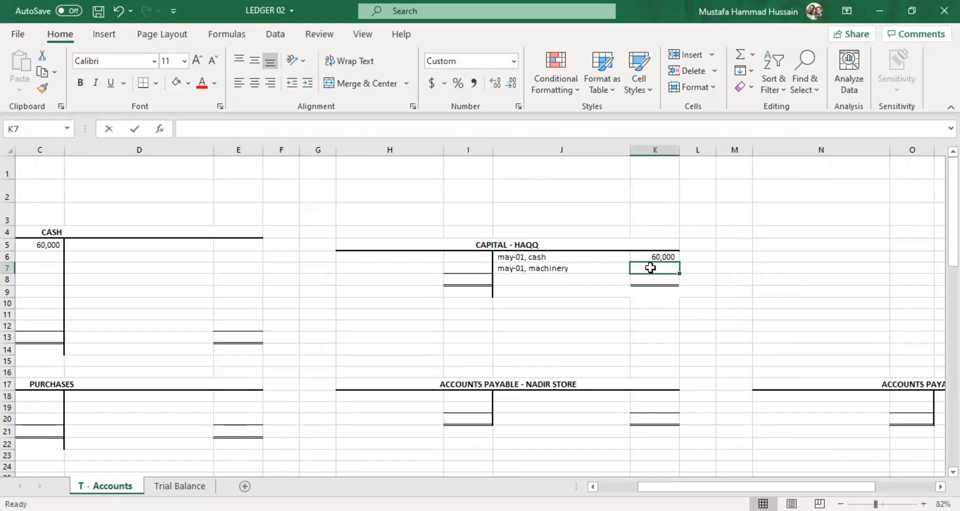
{"action": "double_click", "coordinate": [650, 268]}
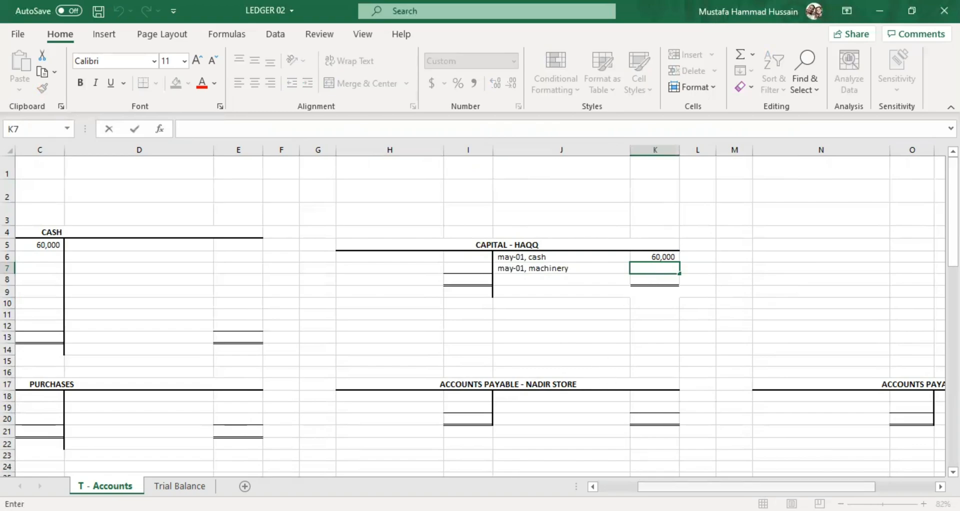
{"action": "left_click_drag", "start_coordinate": [625, 486], "coordinate": [582, 485]}
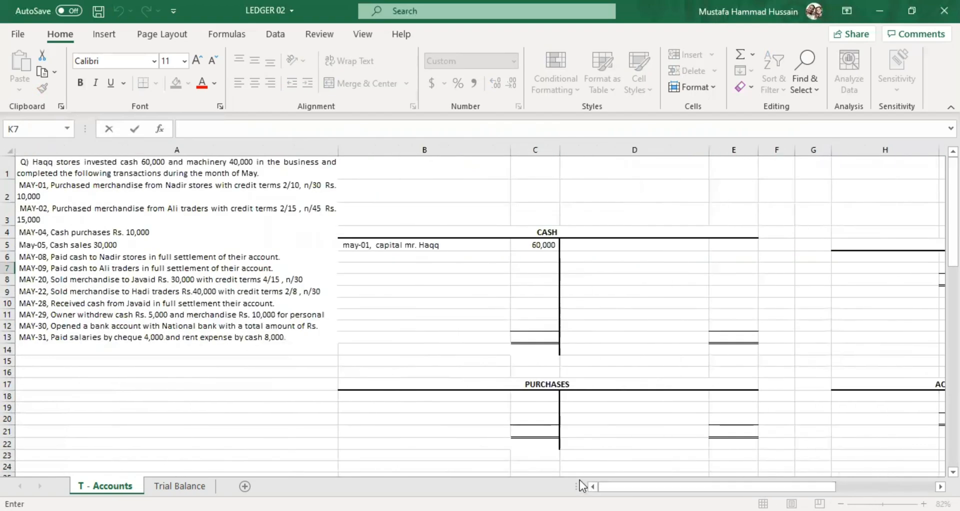
{"action": "left_click", "coordinate": [163, 160]}
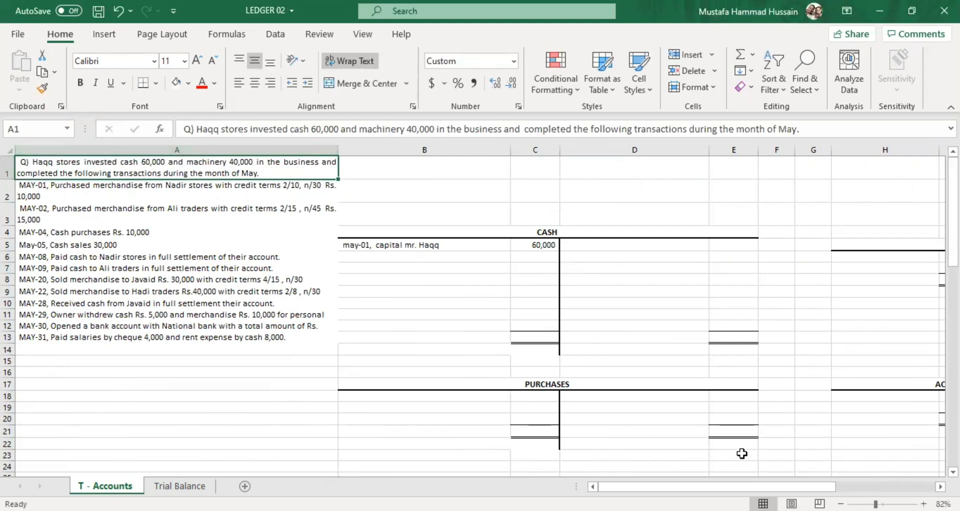
{"action": "scroll", "coordinate": [768, 457], "scroll_direction": "right", "scroll_amount": 3}
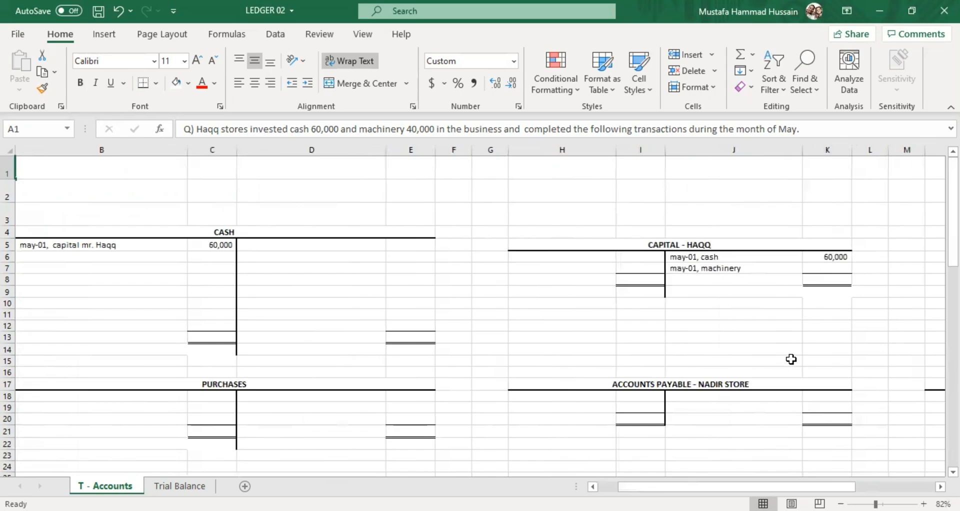
{"action": "double_click", "coordinate": [825, 266]}
{"action": "type", "text": "40000"}
{"action": "left_click", "coordinate": [768, 306]}
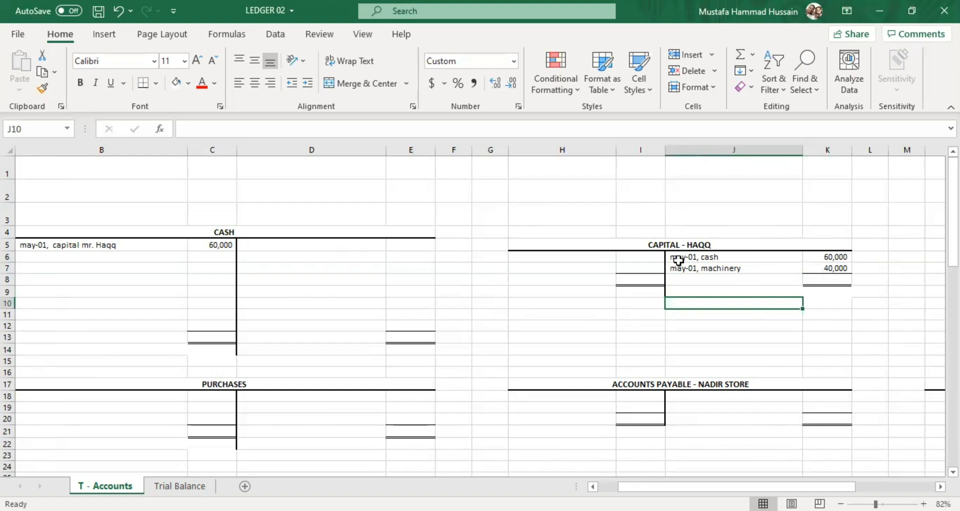
Review the Capital account's two credit entries, then read the investment statement and the May-01, May-02 and May-04 transactions in column A.
{"action": "left_click_drag", "start_coordinate": [678, 261], "coordinate": [837, 270]}
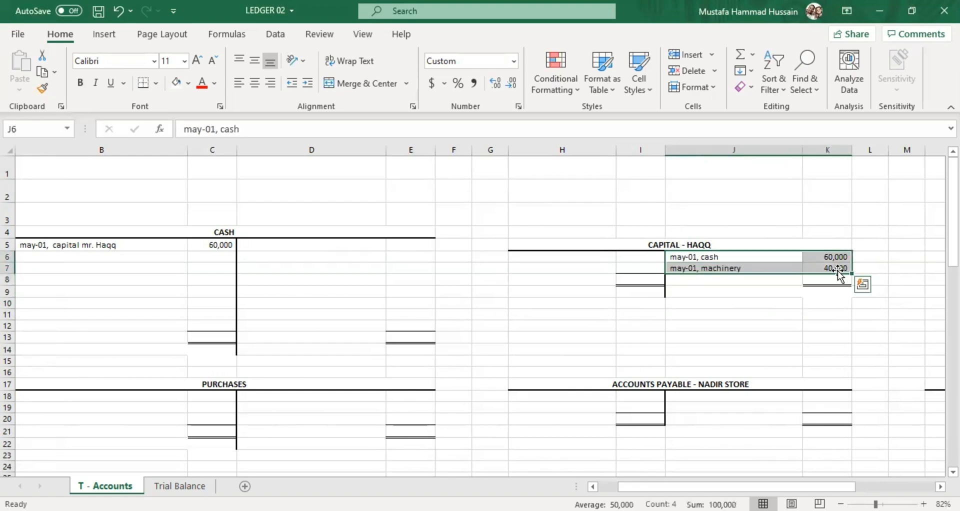
{"action": "left_click", "coordinate": [723, 281]}
{"action": "left_click", "coordinate": [703, 256]}
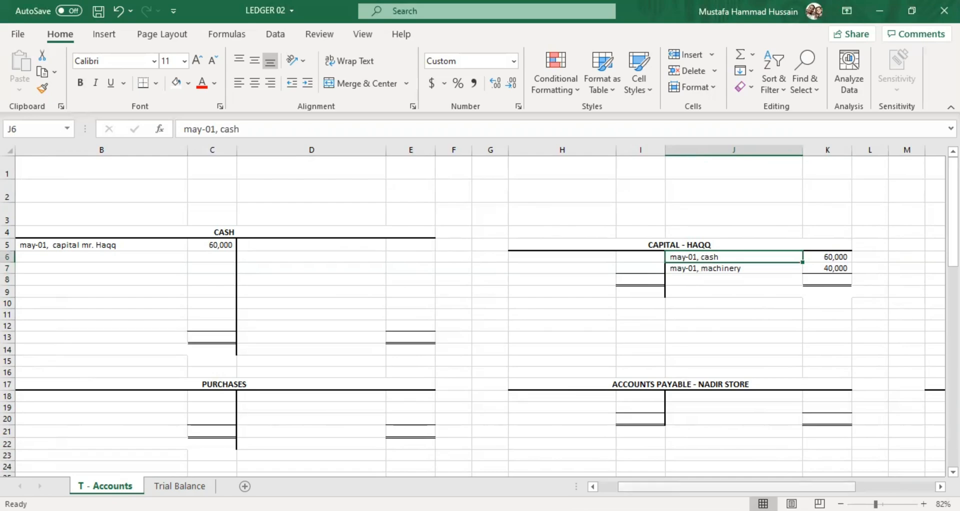
{"action": "scroll", "coordinate": [600, 470], "scroll_direction": "left", "scroll_amount": 2}
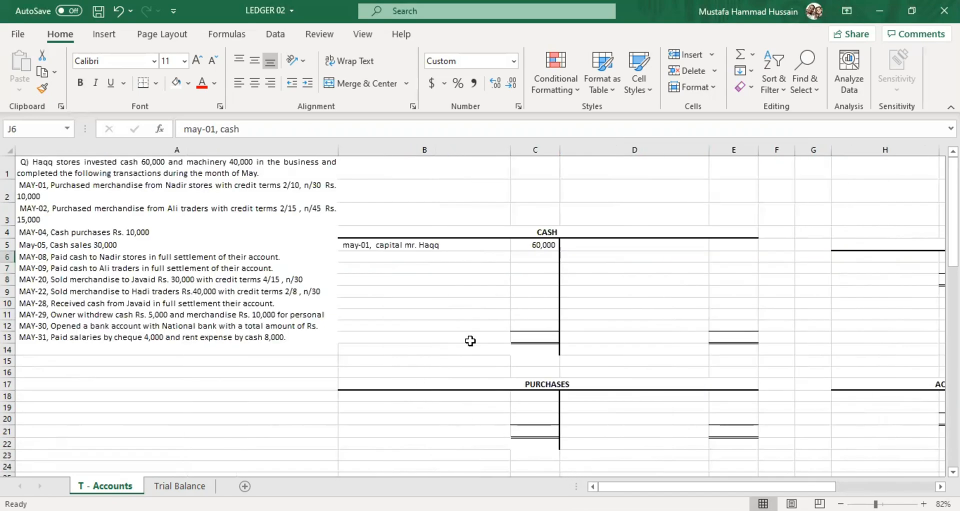
{"action": "left_click", "coordinate": [48, 167]}
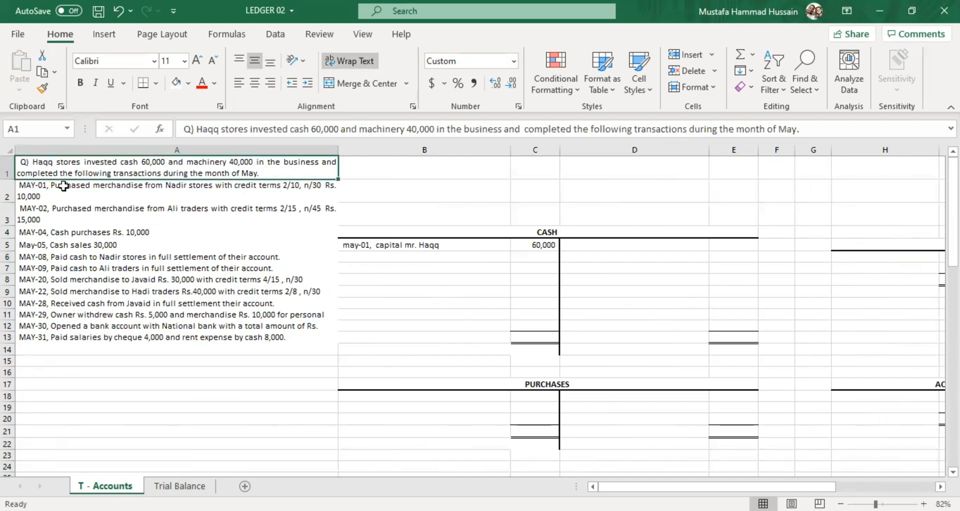
{"action": "left_click", "coordinate": [63, 186]}
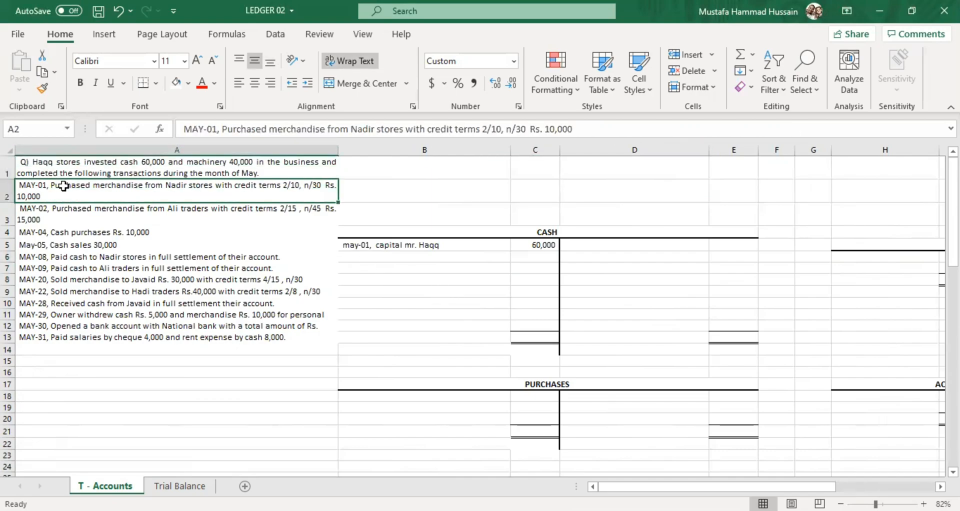
{"action": "left_click", "coordinate": [99, 214]}
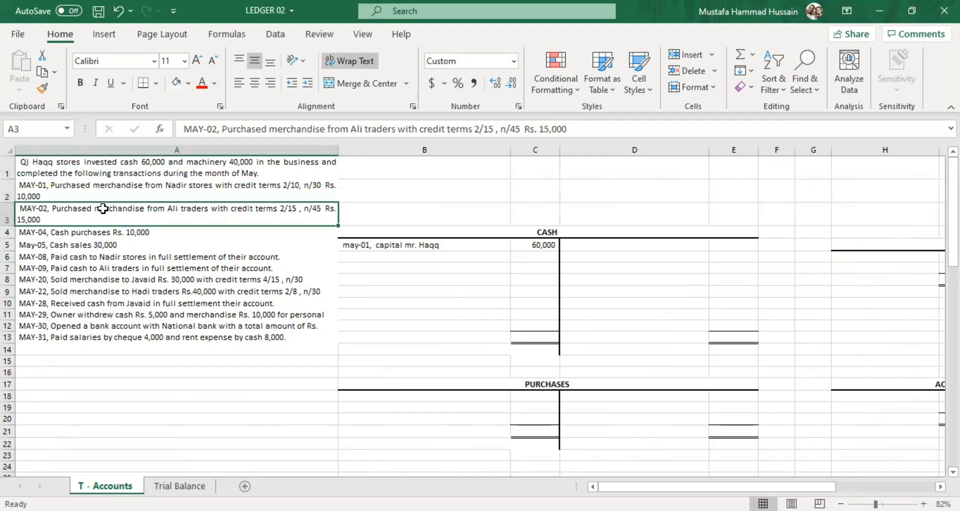
{"action": "left_click", "coordinate": [102, 191]}
{"action": "left_click", "coordinate": [111, 213]}
{"action": "left_click", "coordinate": [134, 234]}
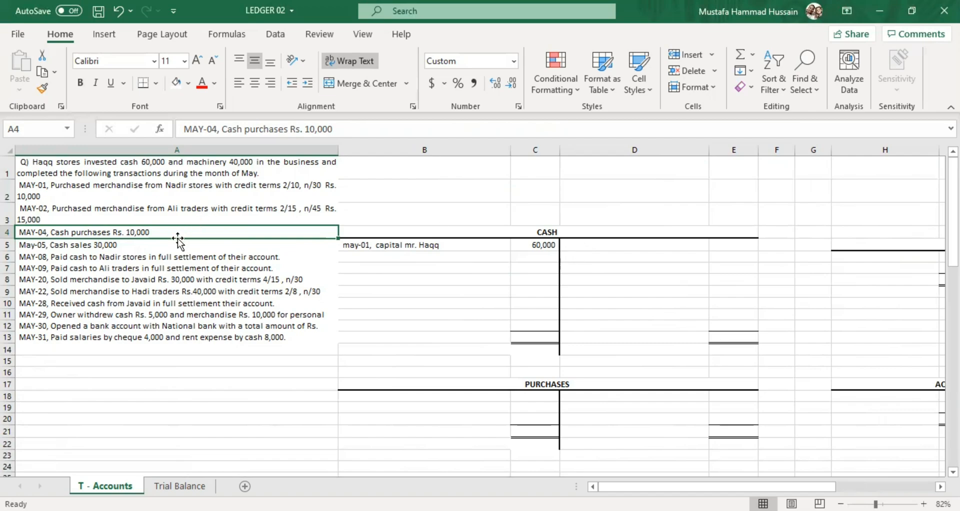
Start the May-04 cash purchase on the Cash account's credit side, with "may-04," in D5 and 10000 in E5.
{"action": "double_click", "coordinate": [569, 246]}
{"action": "type", "text": "may-04,"}
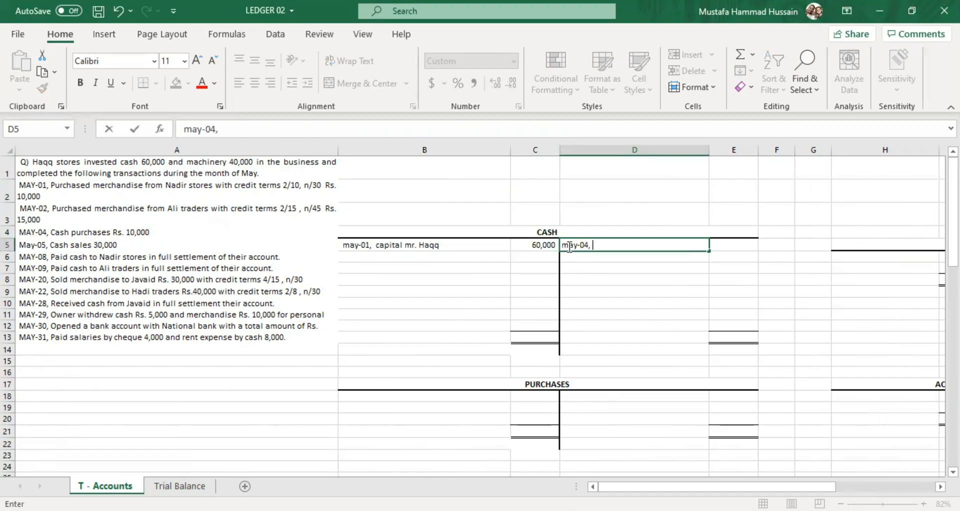
{"action": "left_click", "coordinate": [736, 241]}
{"action": "type", "text": "10000"}
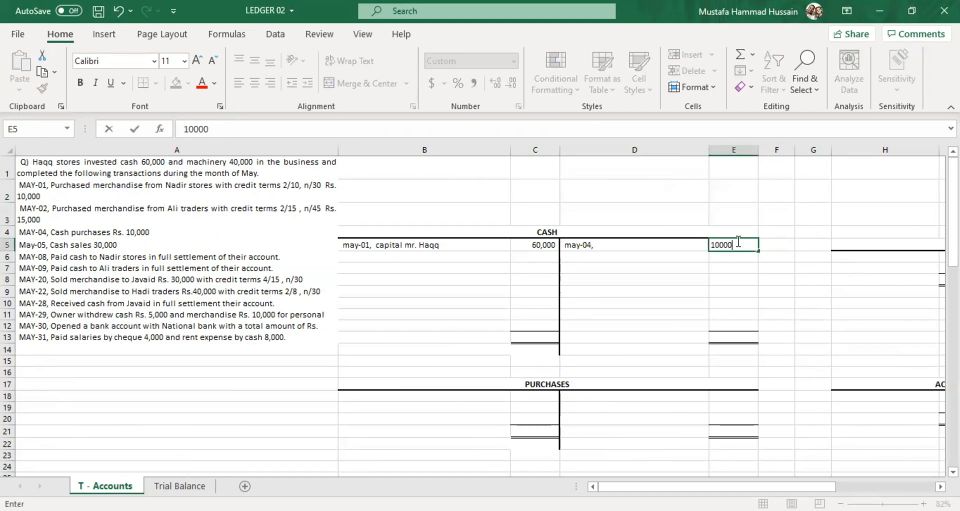
{"action": "left_click", "coordinate": [703, 290]}
Complete the May-04 credit description in D5 of the Cash account so it reads "may-04, purchases".
{"action": "double_click", "coordinate": [639, 242]}
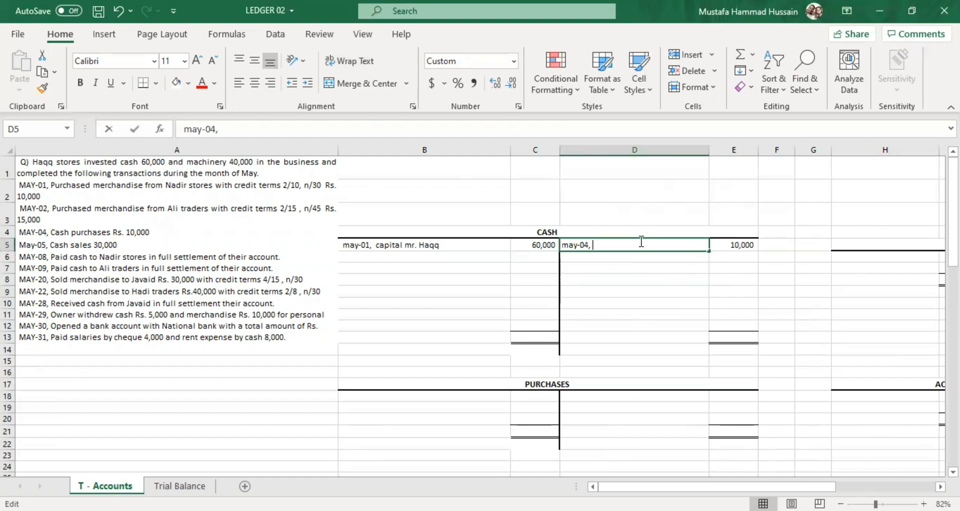
{"action": "left_click", "coordinate": [125, 232]}
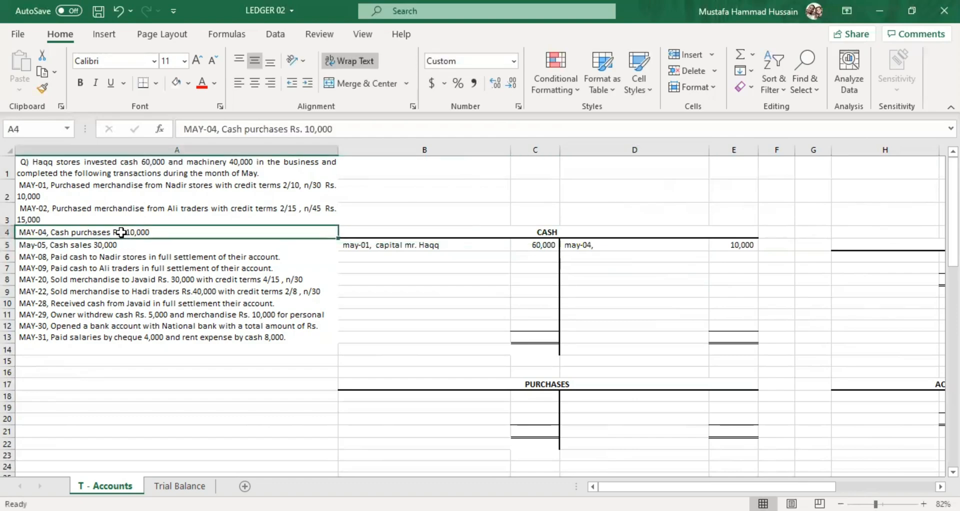
{"action": "double_click", "coordinate": [621, 243]}
{"action": "type", "text": "pu"}
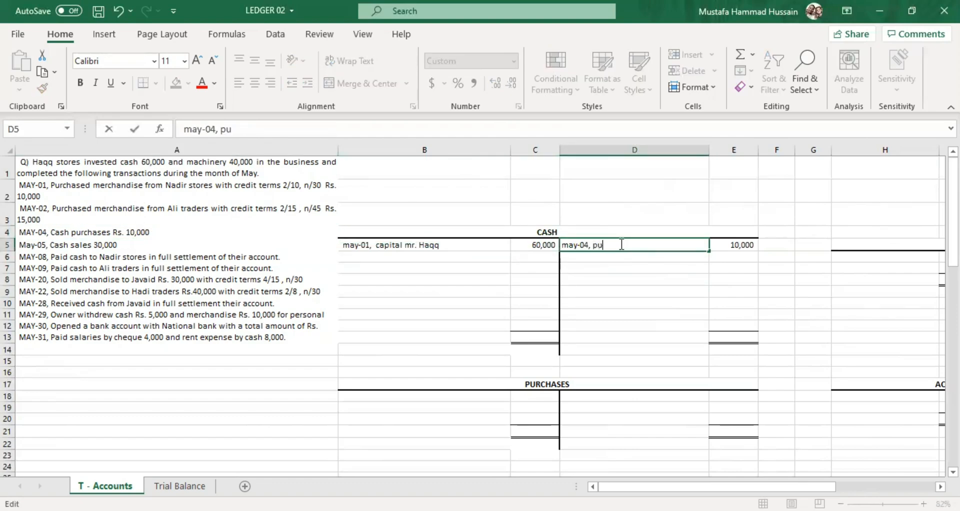
{"action": "type", "text": "rh"}
{"action": "type", "text": "hases"}
{"action": "left_click", "coordinate": [612, 293]}
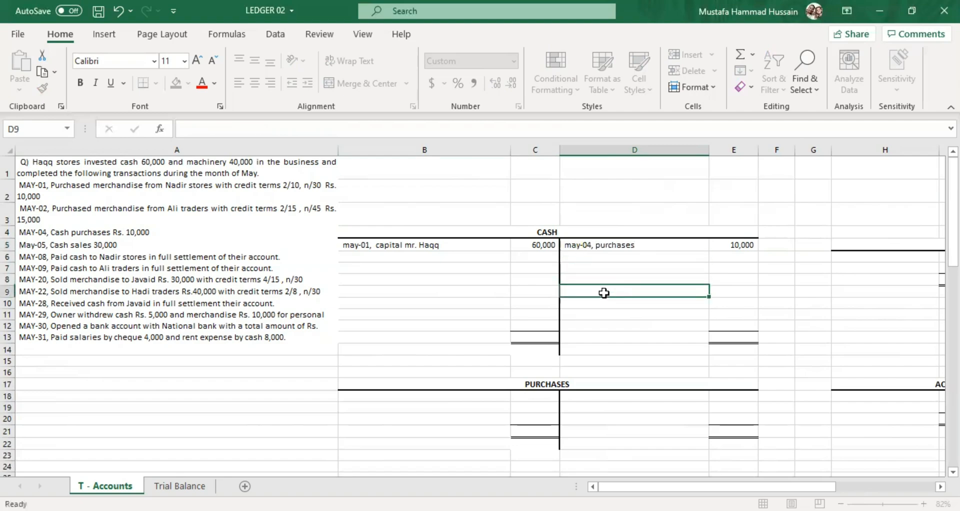
Compare the May-04 transaction with its Cash credit entry, then examine the Purchases account's debit side and the May-05 cash sales transaction.
{"action": "left_click", "coordinate": [151, 234]}
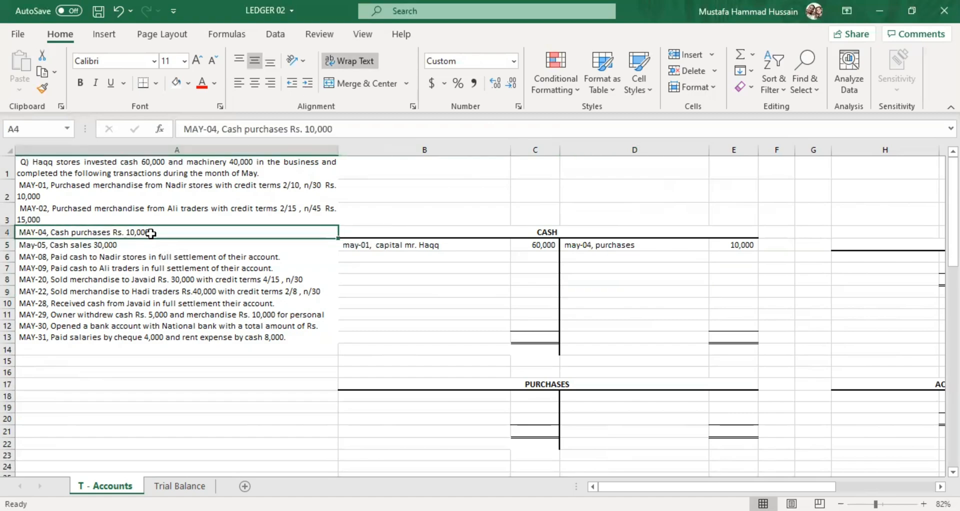
{"action": "left_click", "coordinate": [753, 245]}
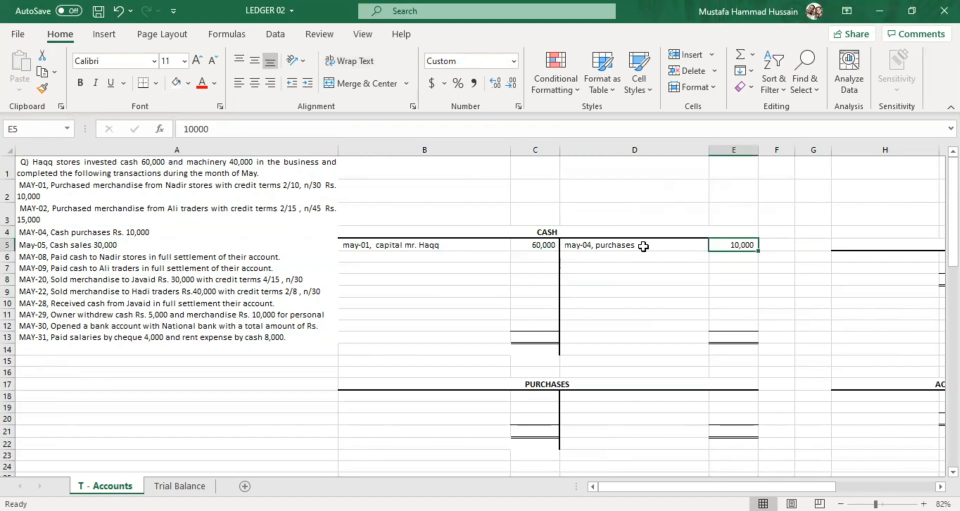
{"action": "left_click", "coordinate": [634, 246]}
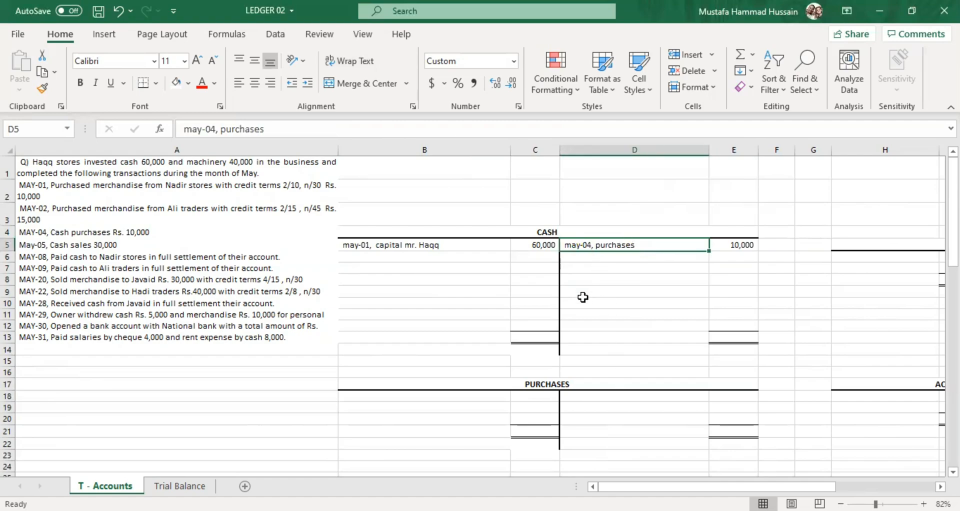
{"action": "left_click", "coordinate": [539, 399]}
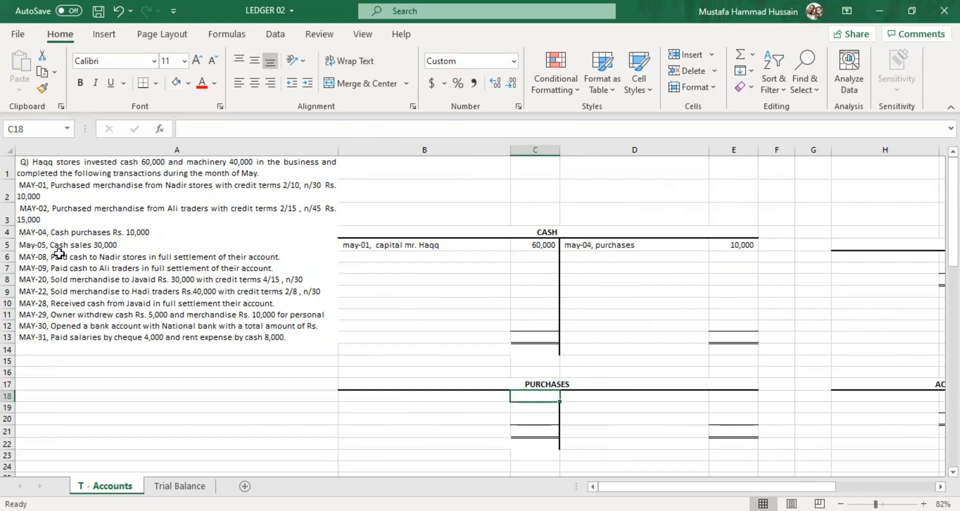
{"action": "left_click", "coordinate": [101, 247]}
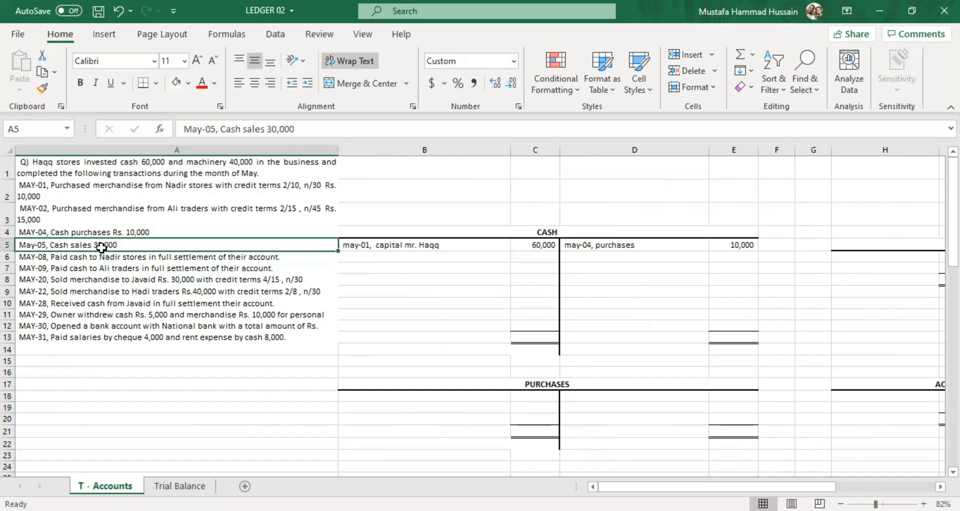
{"action": "double_click", "coordinate": [169, 245]}
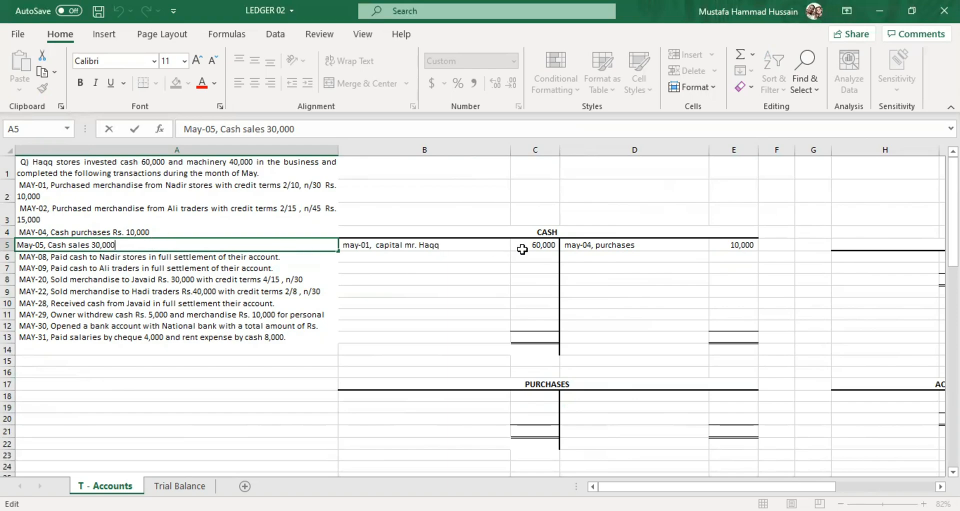
Post the May-05 cash sales on the Cash account's debit side, with "may-05, sales" in B6 and 30000 in C6.
{"action": "left_click", "coordinate": [540, 256]}
{"action": "type", "text": "30"}
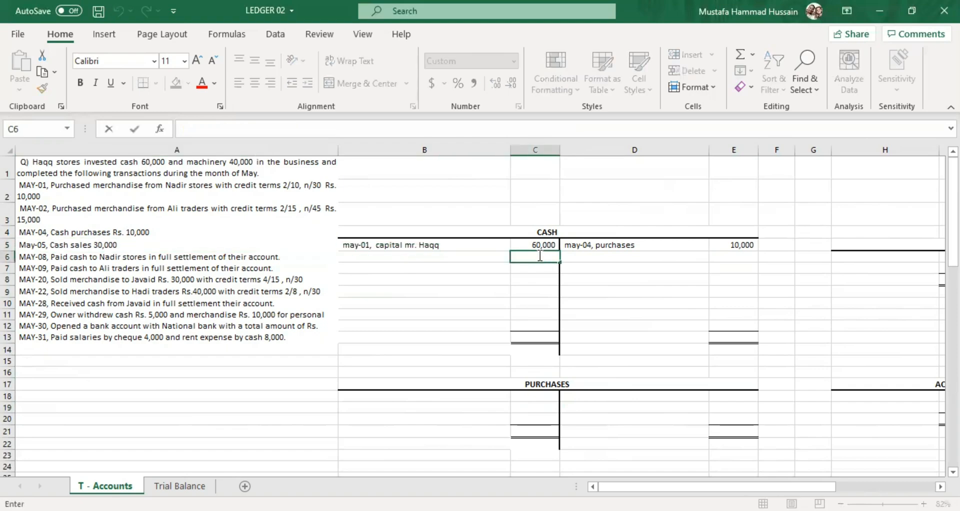
{"action": "type", "text": "000"}
{"action": "left_click", "coordinate": [442, 275]}
{"action": "left_click", "coordinate": [380, 255]}
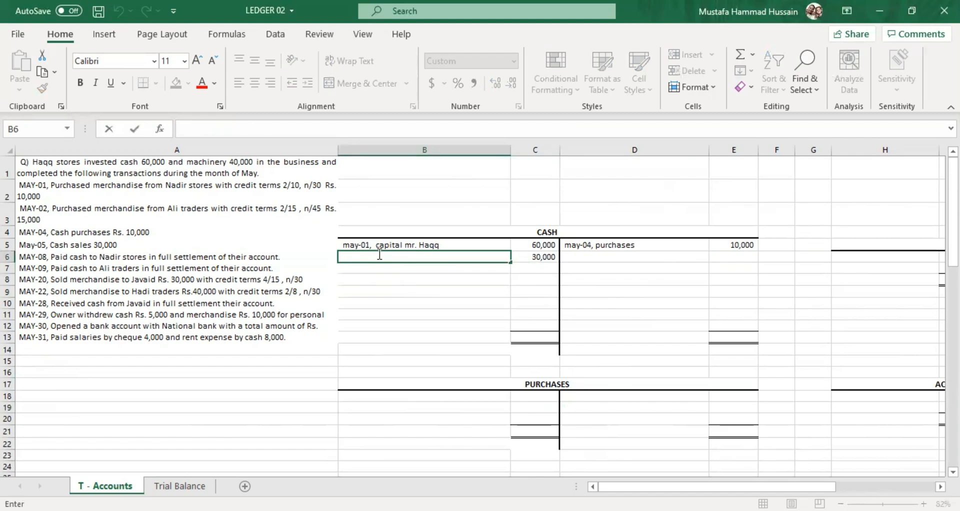
{"action": "type", "text": "m"}
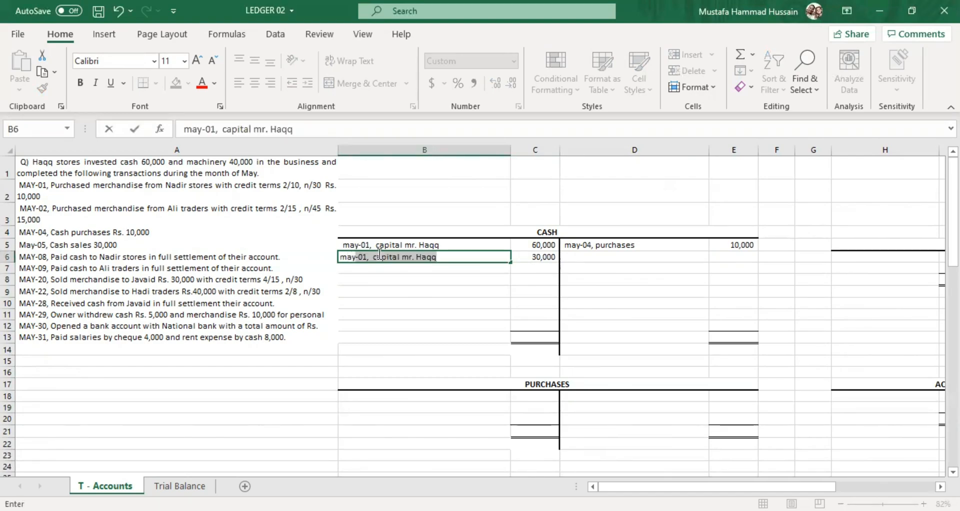
{"action": "type", "text": "ay-05"}
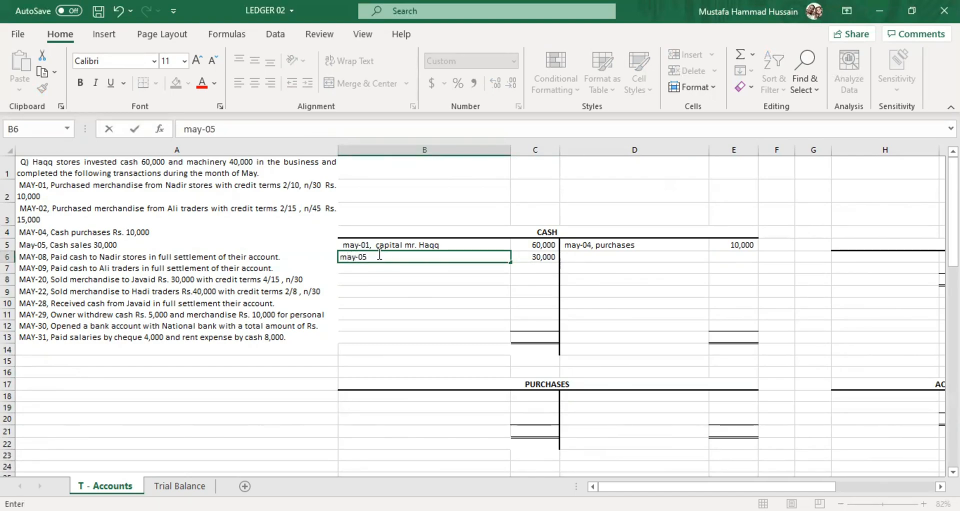
{"action": "type", "text": ", sales"}
{"action": "key", "text": "Return"}
{"action": "left_click", "coordinate": [538, 257]}
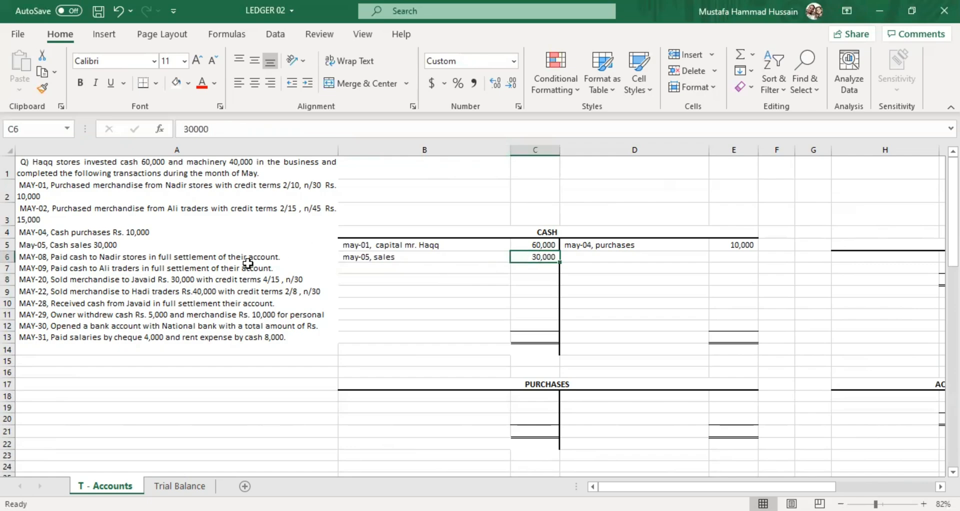
Compare the May-08 settlement with Nadir stores against the May-01 purchase, examining its date, 2/10 discount terms and amount.
{"action": "left_click", "coordinate": [103, 253]}
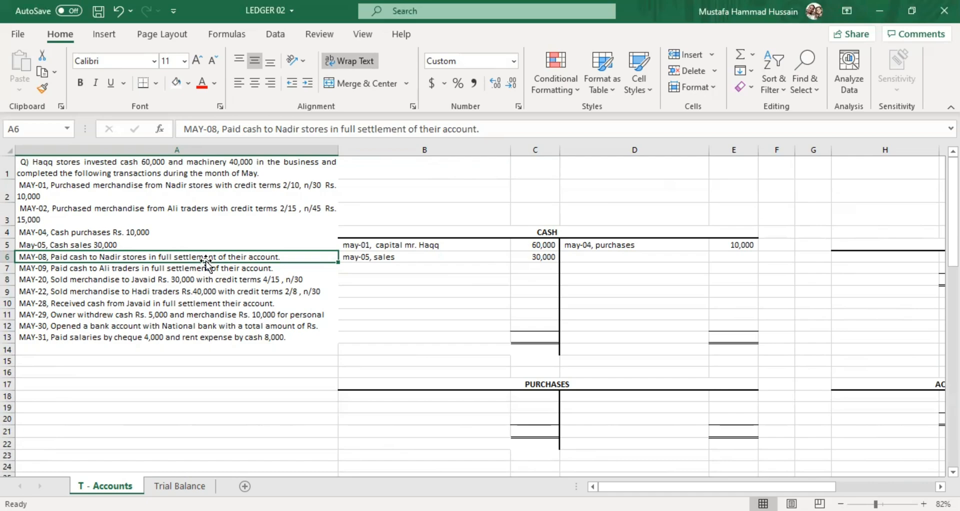
{"action": "left_click", "coordinate": [146, 193]}
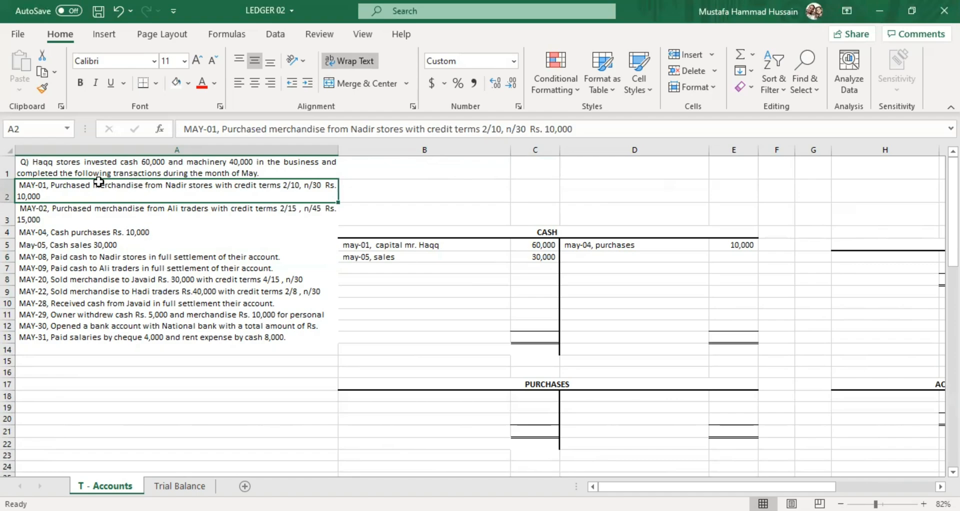
{"action": "left_click", "coordinate": [192, 255]}
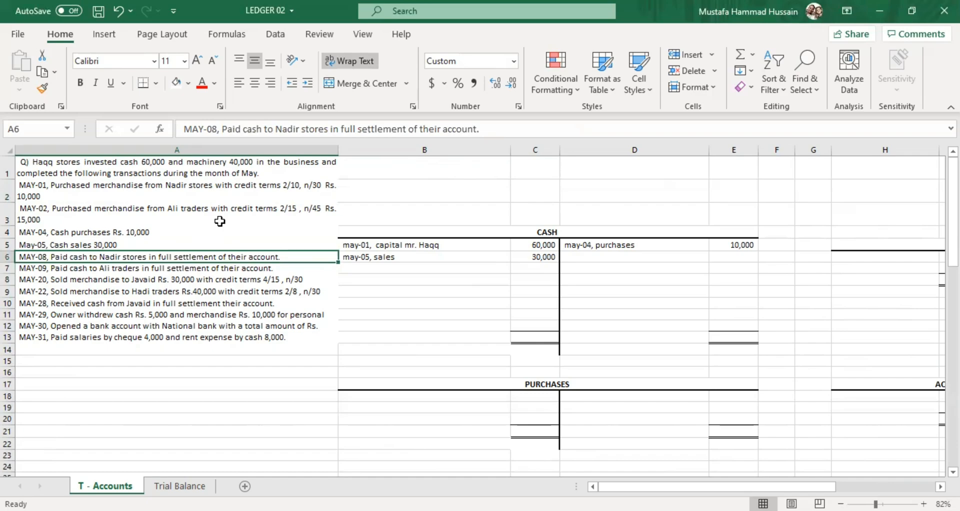
{"action": "left_click", "coordinate": [272, 192]}
{"action": "double_click", "coordinate": [272, 192]}
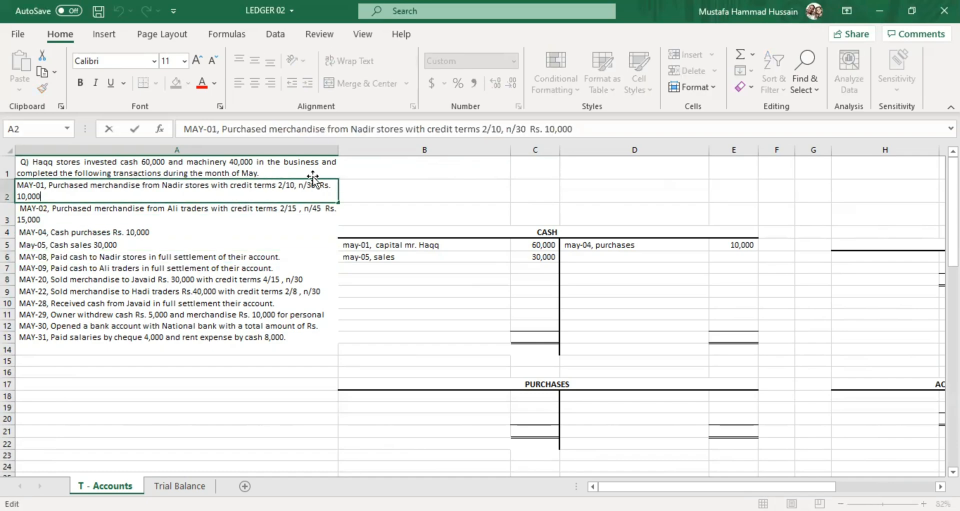
{"action": "left_click_drag", "start_coordinate": [296, 183], "coordinate": [276, 182]}
{"action": "left_click", "coordinate": [286, 183]}
{"action": "left_click_drag", "start_coordinate": [287, 184], "coordinate": [282, 184]}
{"action": "left_click", "coordinate": [282, 184]}
{"action": "left_click", "coordinate": [59, 260]}
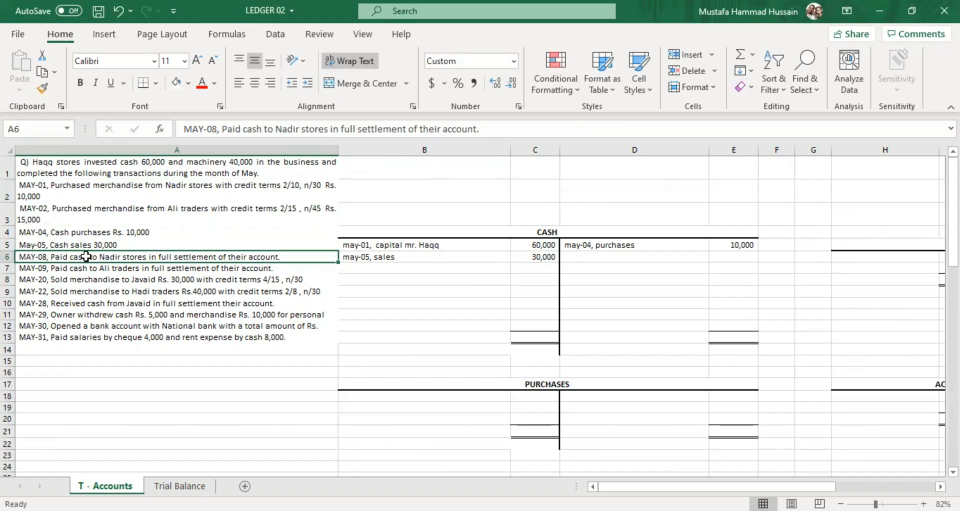
{"action": "left_click", "coordinate": [60, 162]}
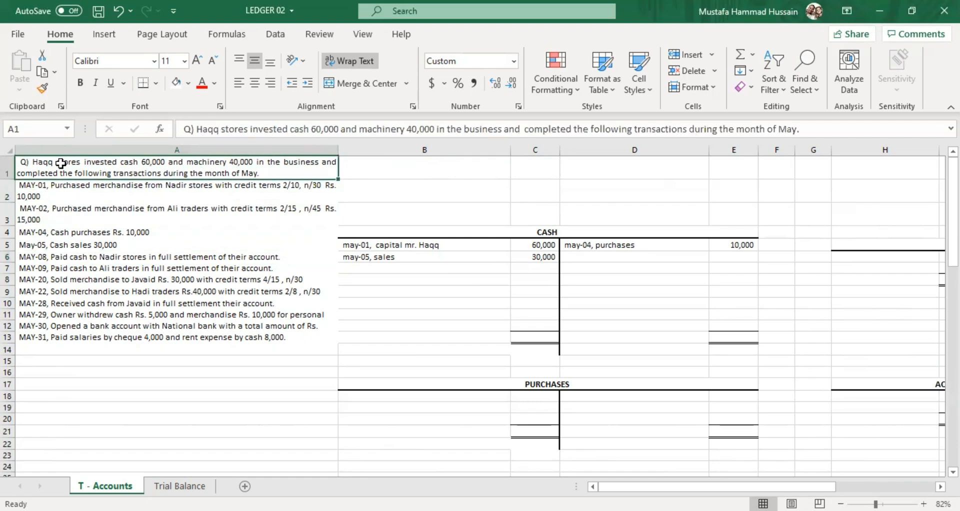
{"action": "left_click", "coordinate": [67, 254]}
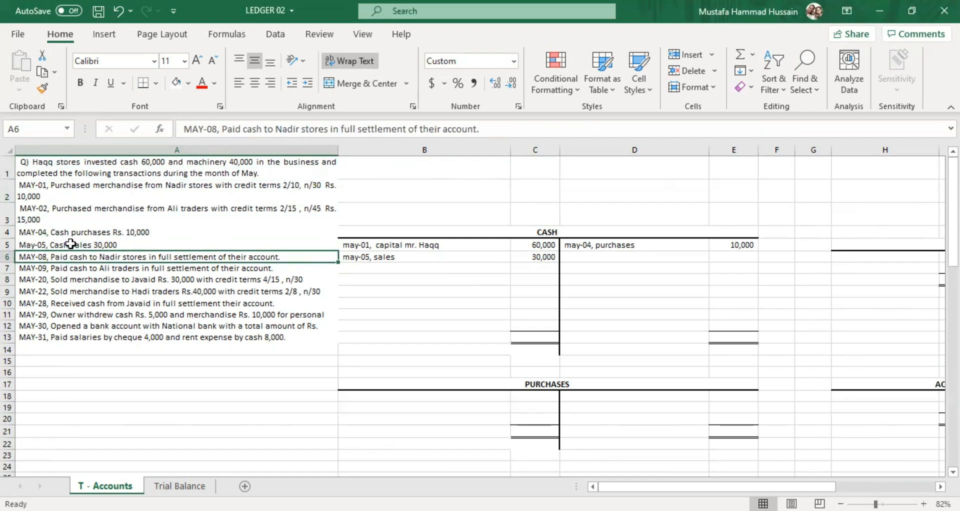
{"action": "left_click", "coordinate": [37, 193]}
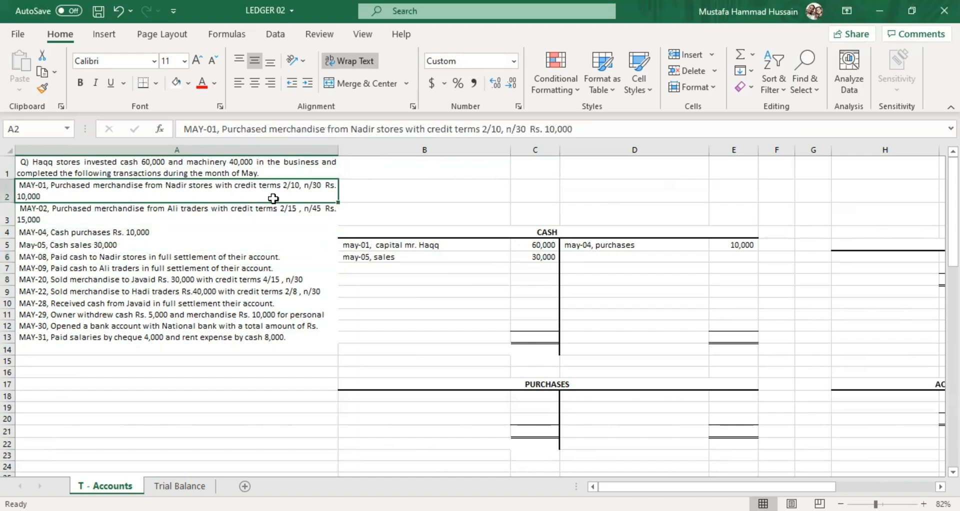
{"action": "double_click", "coordinate": [290, 187]}
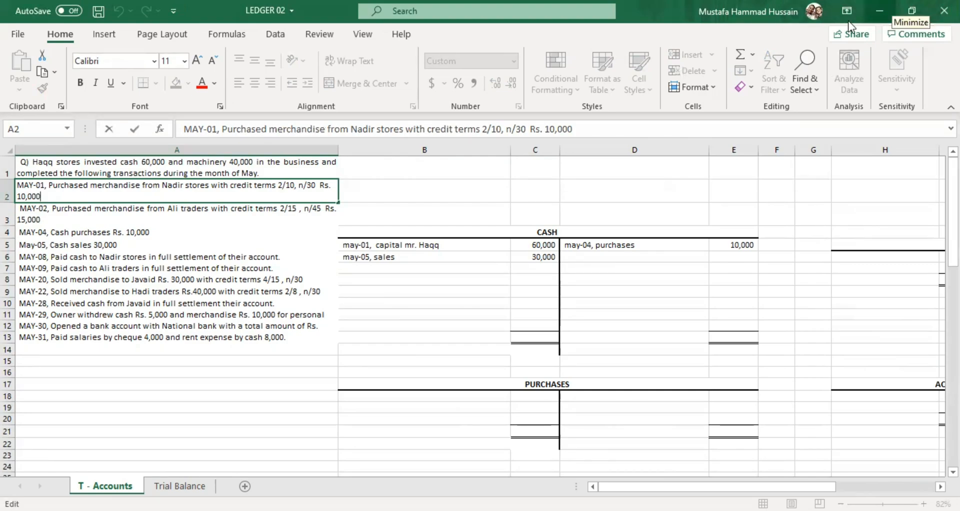
{"action": "left_click", "coordinate": [125, 269]}
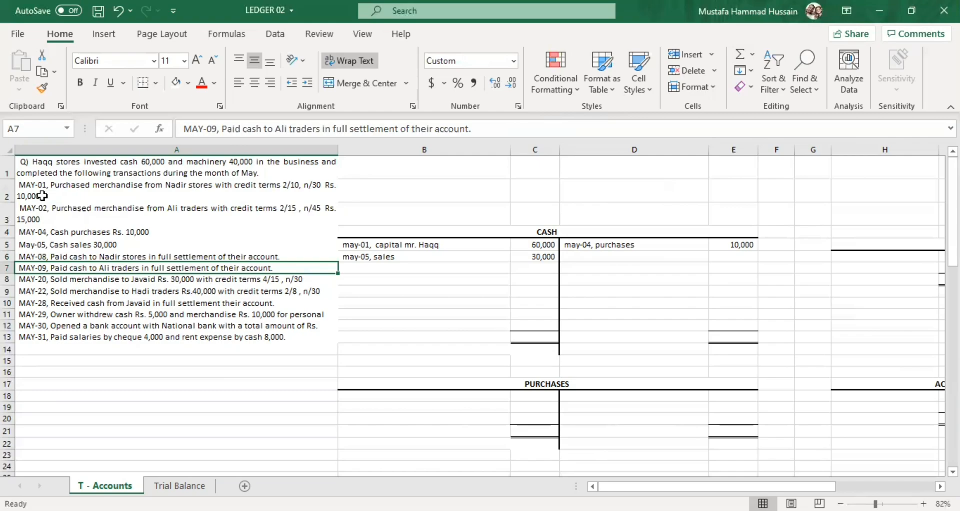
{"action": "left_click", "coordinate": [42, 196]}
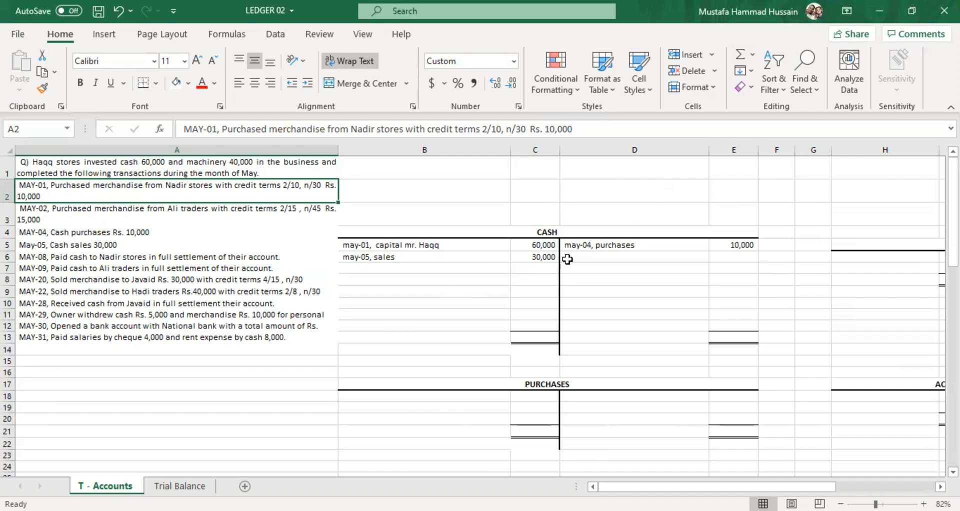
Start the May-08 payment on the Cash account's credit side, with "may-08," in D6 and 9800 in E6.
{"action": "left_click", "coordinate": [137, 256]}
{"action": "double_click", "coordinate": [584, 256]}
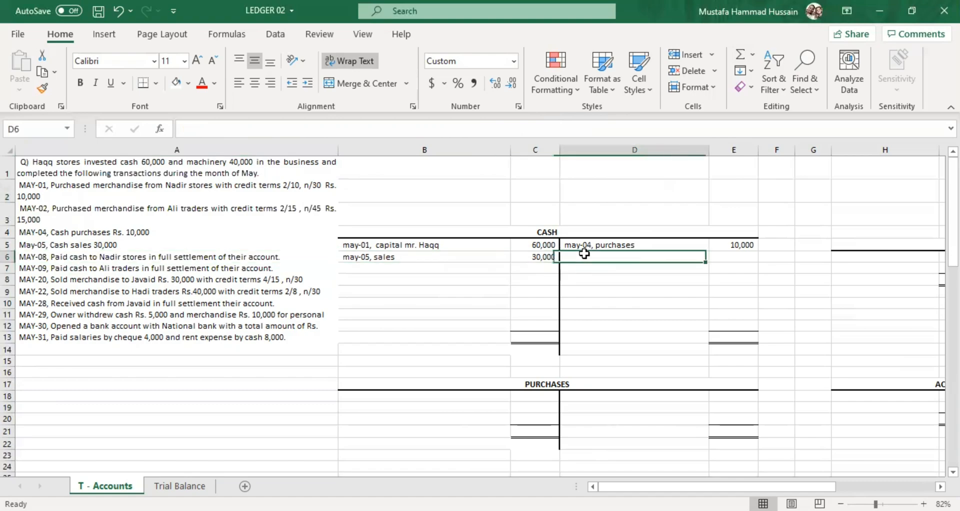
{"action": "type", "text": "may-04, purchases"}
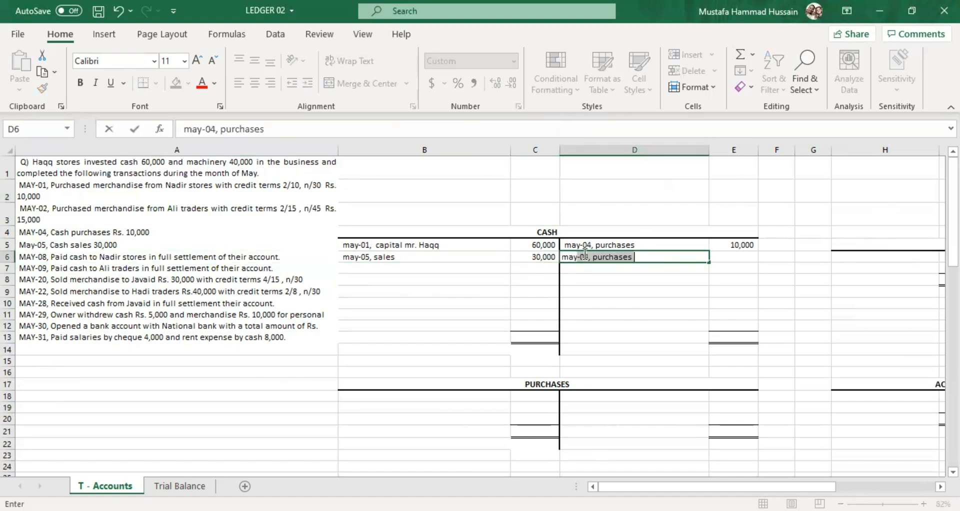
{"action": "type", "text": "8"}
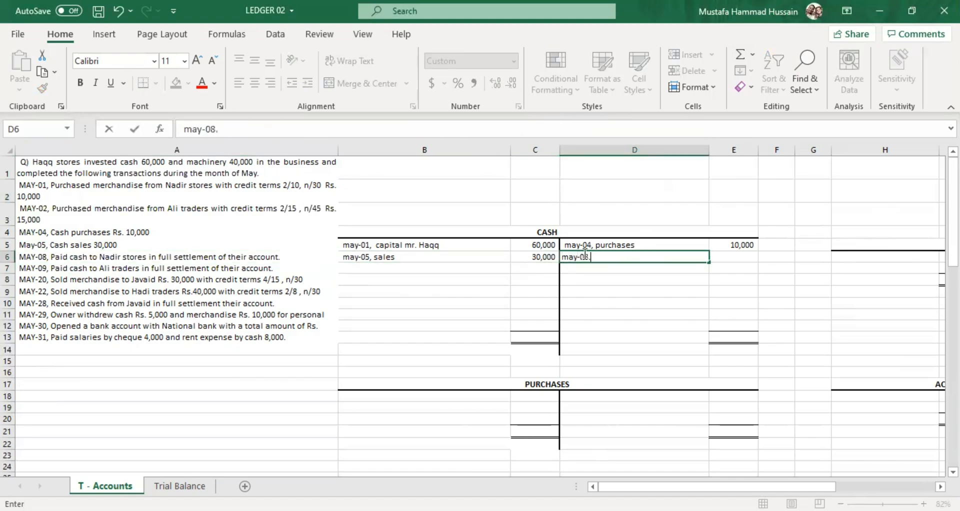
{"action": "type", "text": ","}
{"action": "left_click", "coordinate": [755, 255]}
{"action": "type", "text": "9800"}
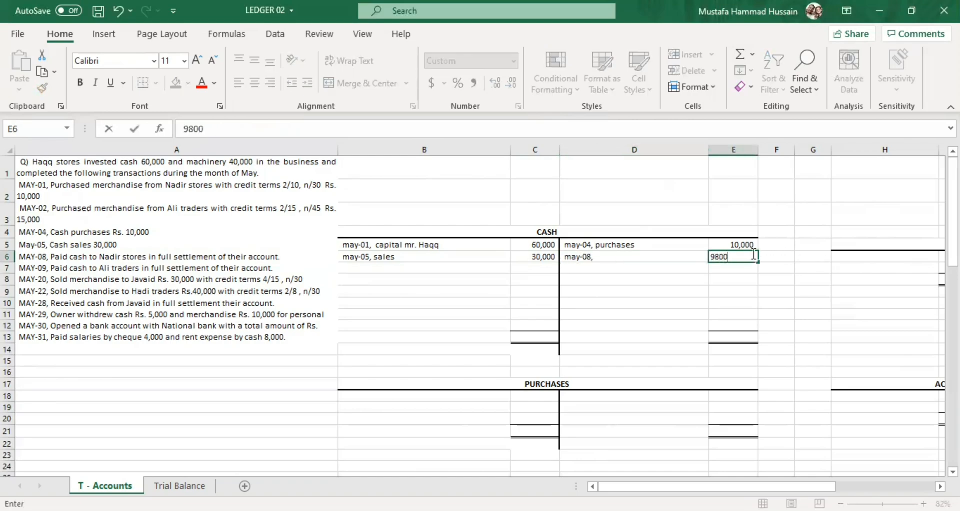
{"action": "left_click", "coordinate": [714, 300]}
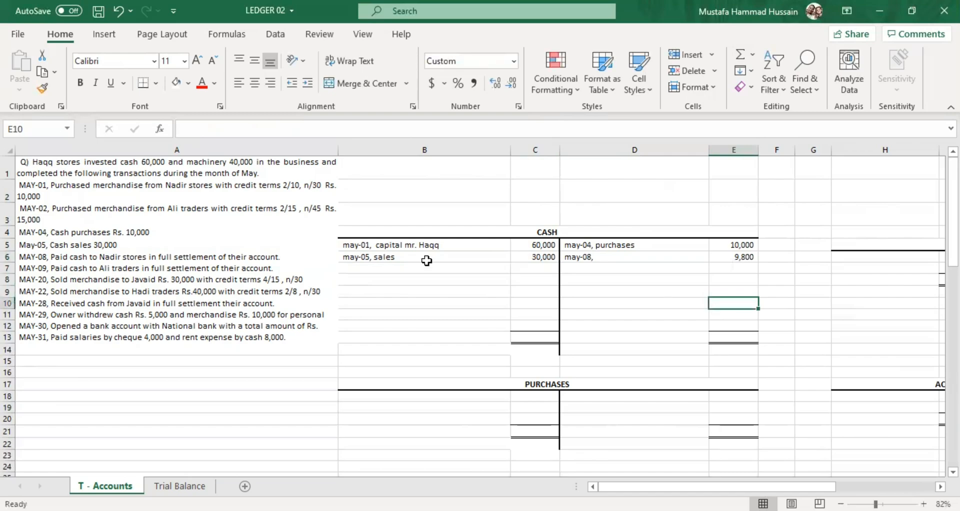
Check the May-08 Cash credit in E6 against the May-01 purchase's credit terms and amount, and review the May-02 and May-04 purchases.
{"action": "left_click", "coordinate": [252, 183]}
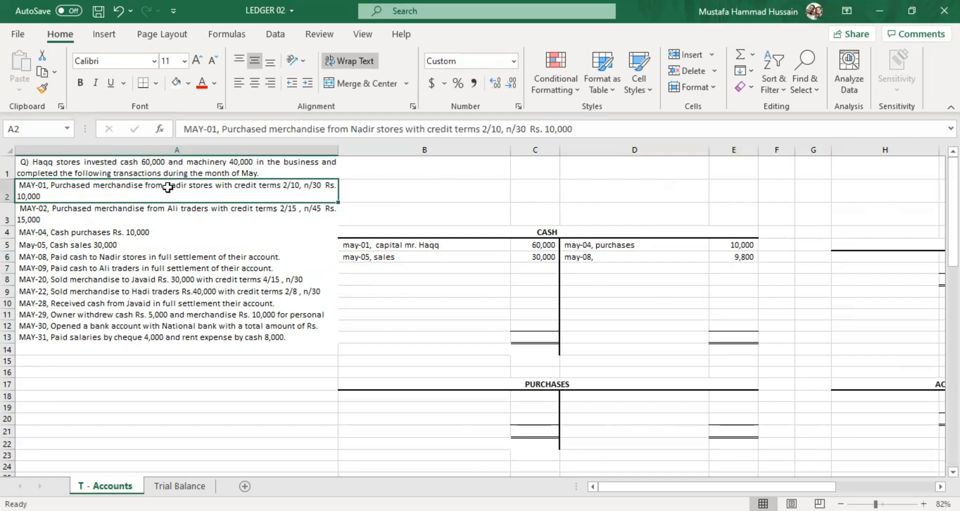
{"action": "double_click", "coordinate": [298, 186]}
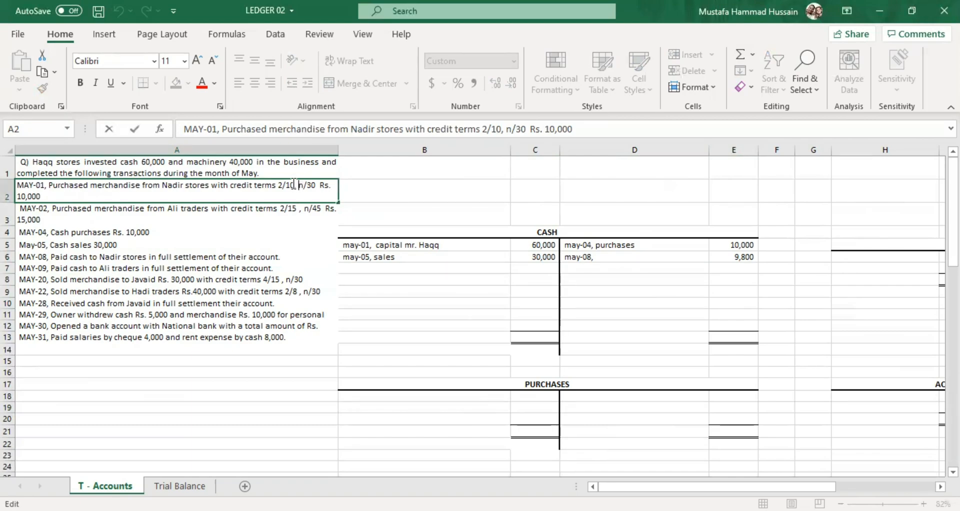
{"action": "left_click_drag", "start_coordinate": [41, 197], "coordinate": [15, 207]}
{"action": "left_click", "coordinate": [102, 205]}
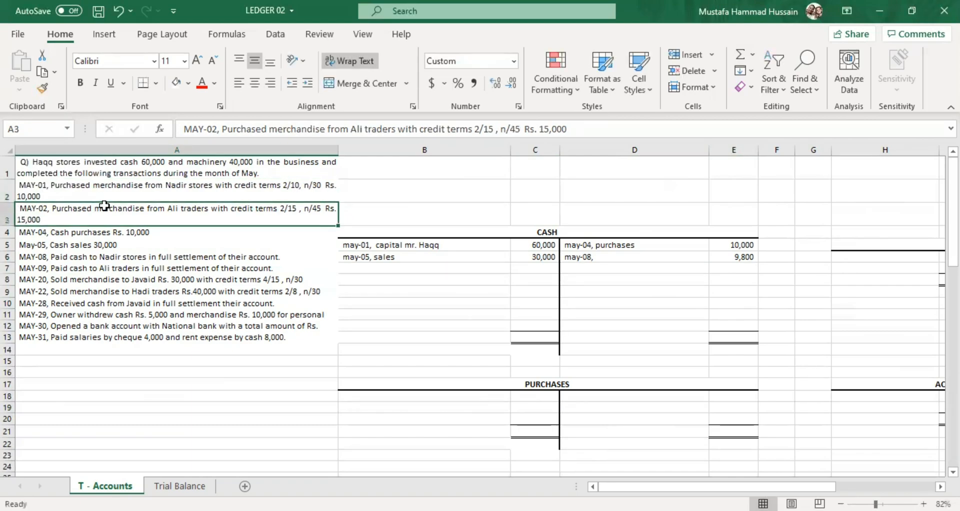
{"action": "left_click", "coordinate": [81, 197]}
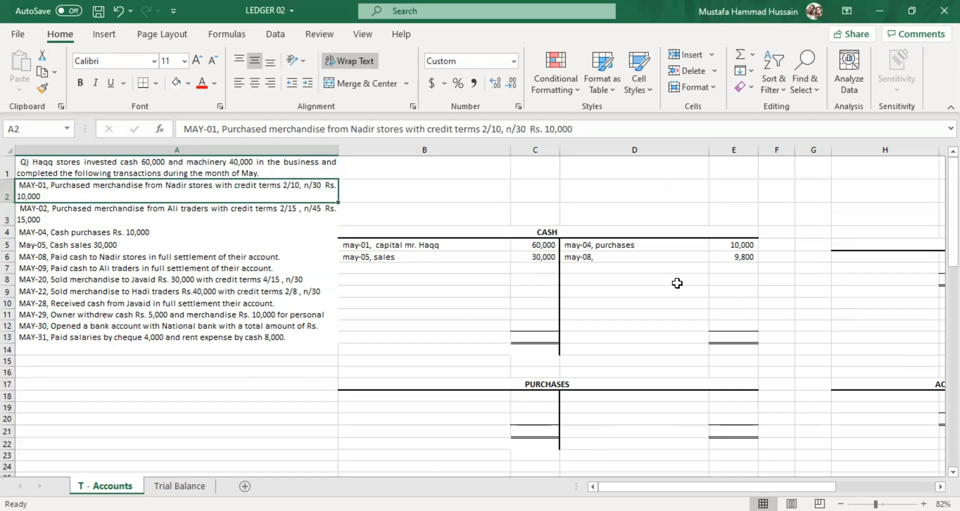
{"action": "left_click", "coordinate": [60, 167]}
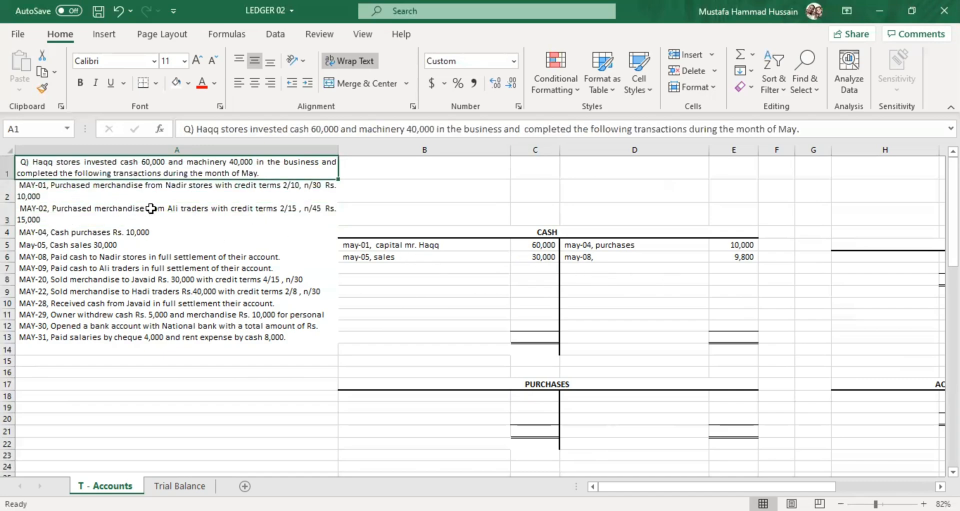
{"action": "left_click", "coordinate": [743, 257]}
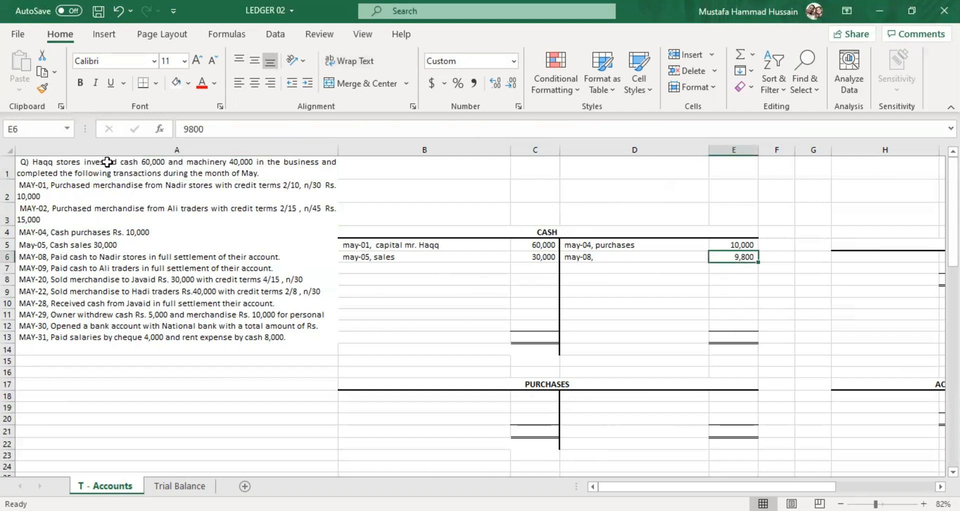
{"action": "left_click", "coordinate": [189, 188]}
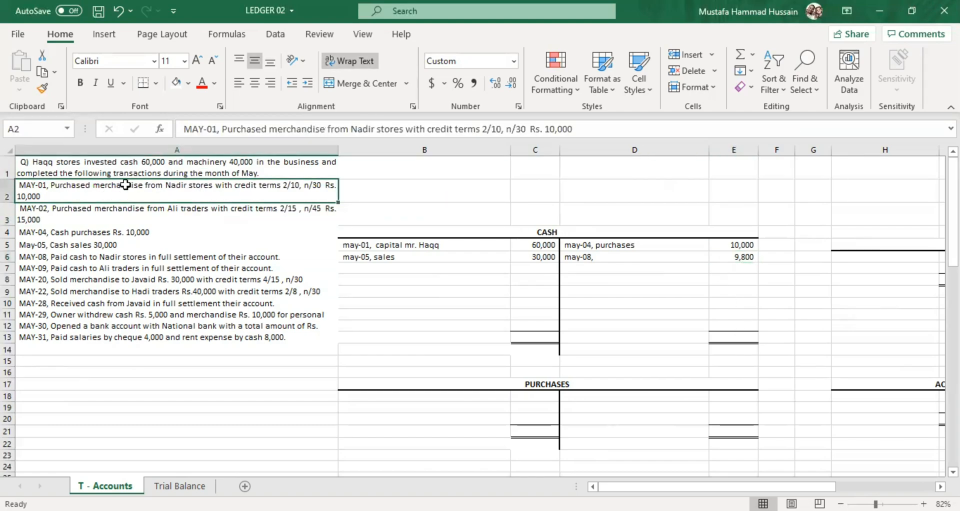
{"action": "left_click", "coordinate": [78, 235]}
{"action": "left_click", "coordinate": [283, 190]}
{"action": "left_click", "coordinate": [107, 214]}
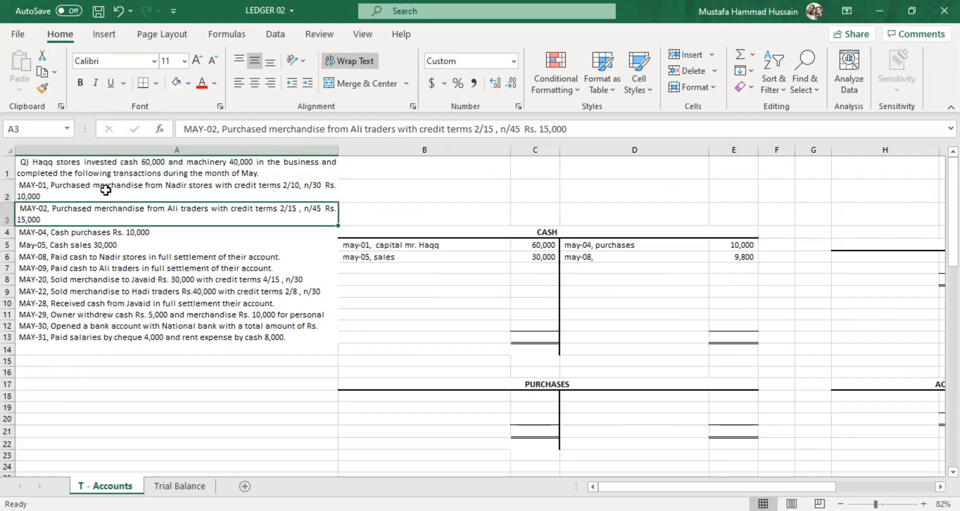
{"action": "left_click", "coordinate": [106, 189]}
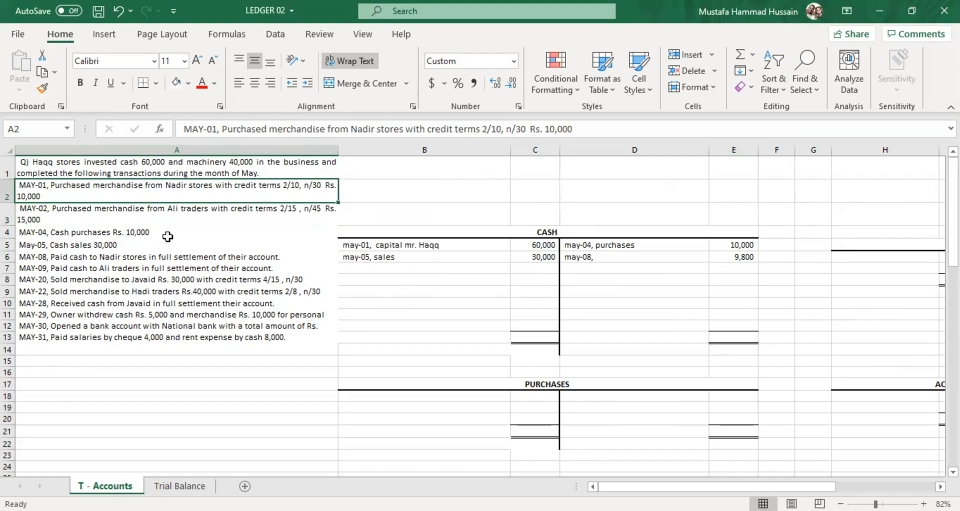
Compare the May-09 settlement with Ali traders against the May-02 purchase, examining the purchase's discount rate and discount period.
{"action": "left_click", "coordinate": [125, 268]}
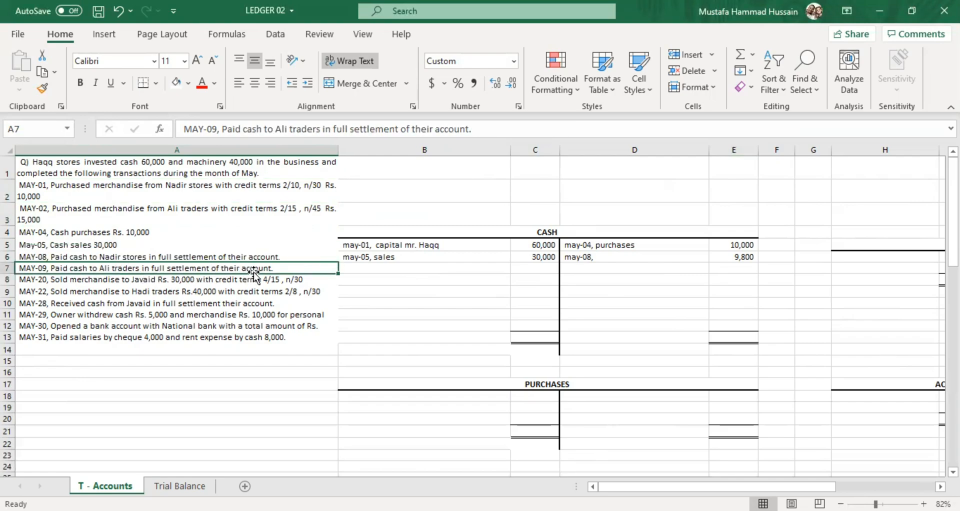
{"action": "left_click", "coordinate": [140, 207]}
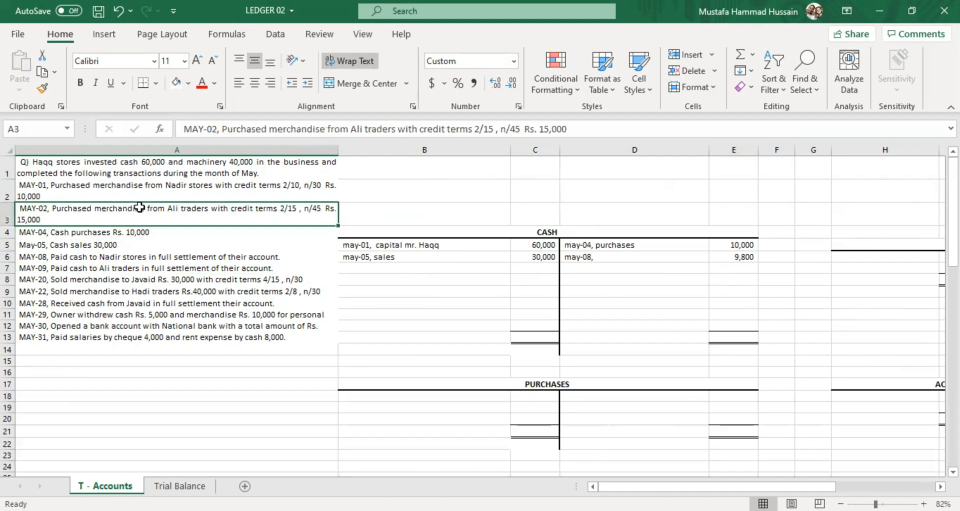
{"action": "double_click", "coordinate": [140, 207]}
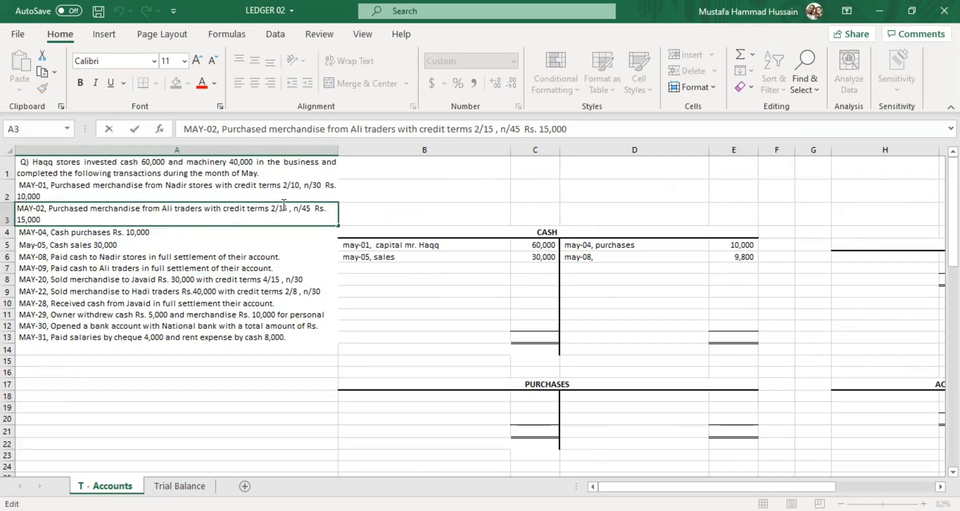
{"action": "left_click_drag", "start_coordinate": [289, 206], "coordinate": [272, 205]}
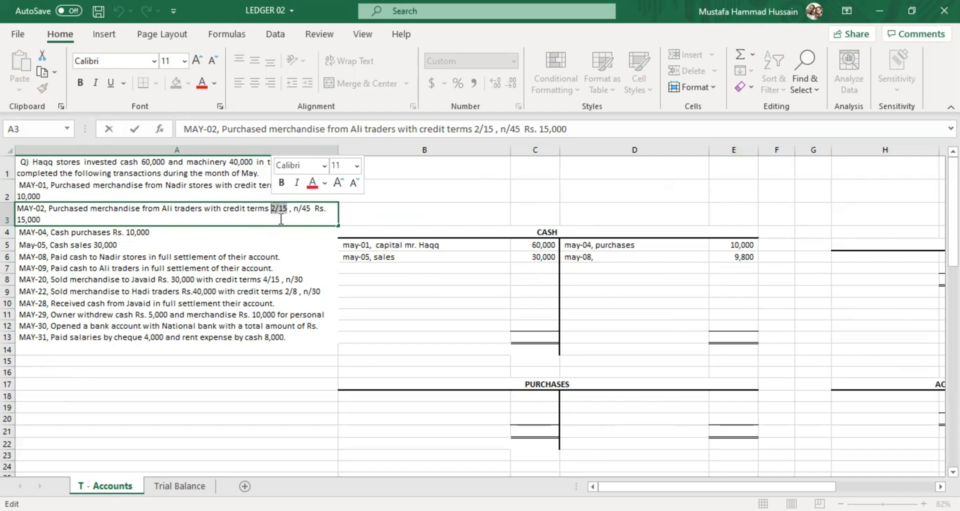
{"action": "left_click", "coordinate": [283, 207]}
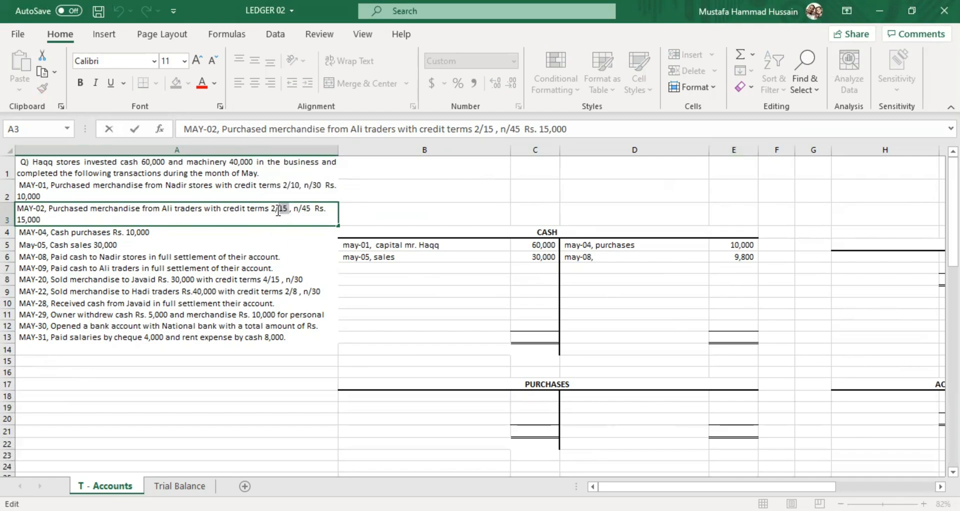
{"action": "left_click", "coordinate": [270, 209]}
{"action": "left_click", "coordinate": [281, 216]}
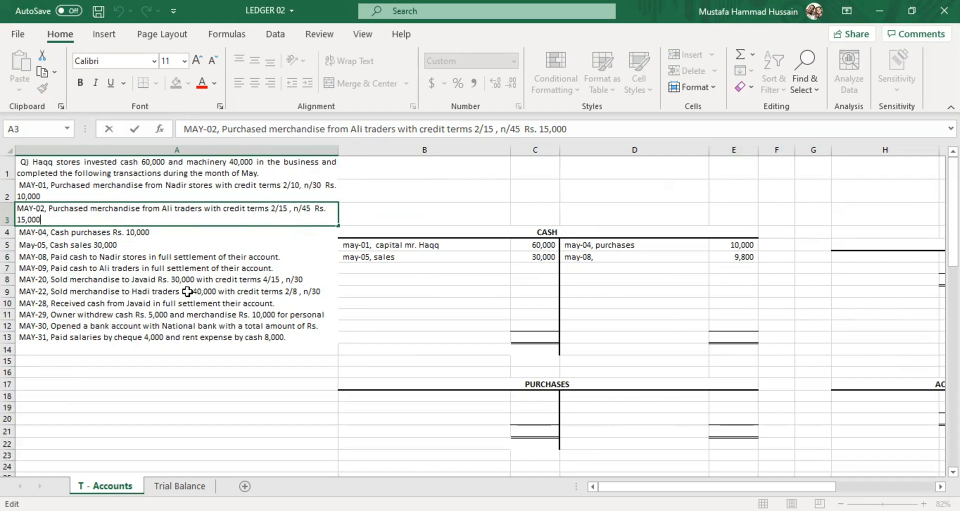
Check the May-09 payment date against the May-02 purchase date, and examine the purchase amount owed to Ali traders.
{"action": "left_click", "coordinate": [52, 273]}
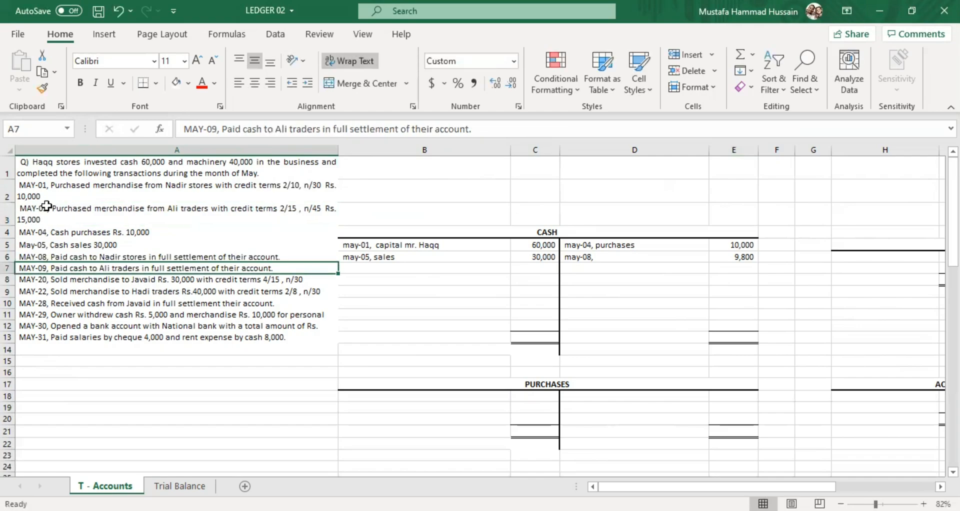
{"action": "left_click", "coordinate": [47, 205]}
{"action": "left_click", "coordinate": [49, 266]}
{"action": "left_click", "coordinate": [44, 220]}
{"action": "double_click", "coordinate": [44, 219]}
{"action": "left_click_drag", "start_coordinate": [44, 220], "coordinate": [15, 219]}
{"action": "left_click", "coordinate": [98, 246]}
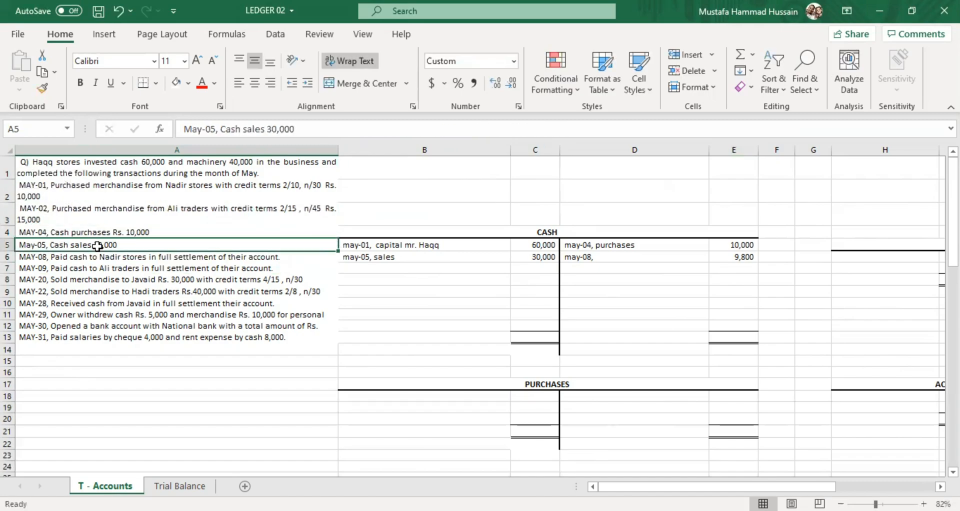
{"action": "left_click", "coordinate": [85, 268]}
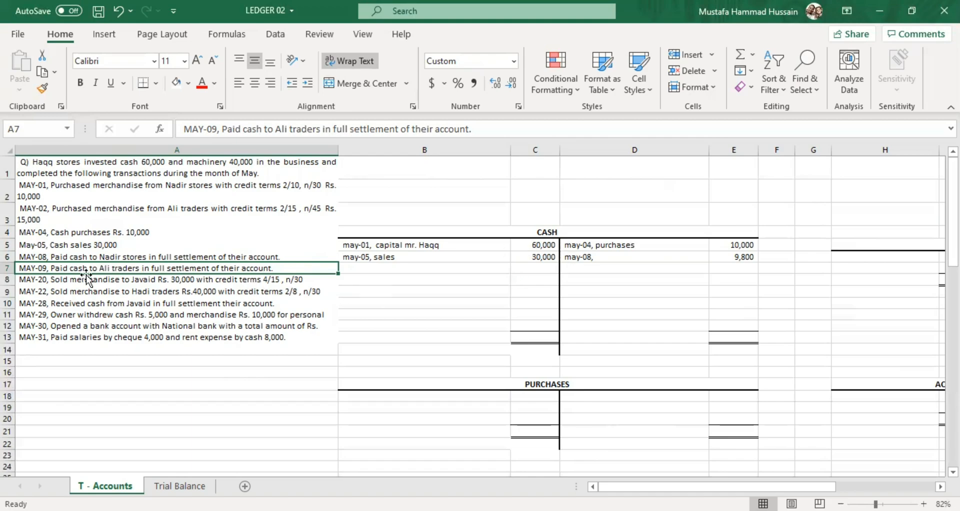
Complete the Cash credit description in D6 as "may-08, accounts payable - nadir stores" and widen column D to fit it.
{"action": "left_click", "coordinate": [601, 260]}
{"action": "key", "text": "Up"}
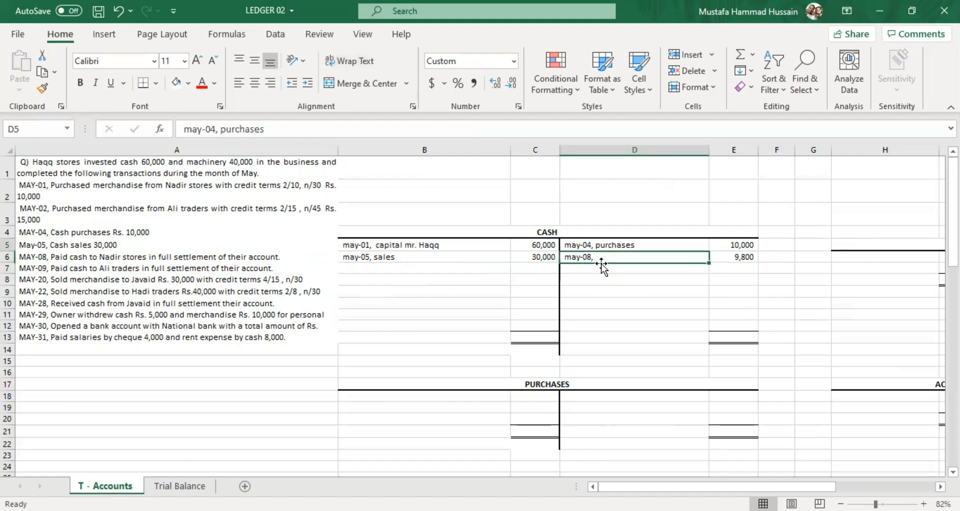
{"action": "key", "text": "Down"}
{"action": "key", "text": "Down"}
{"action": "key", "text": "Up"}
{"action": "double_click", "coordinate": [602, 258]}
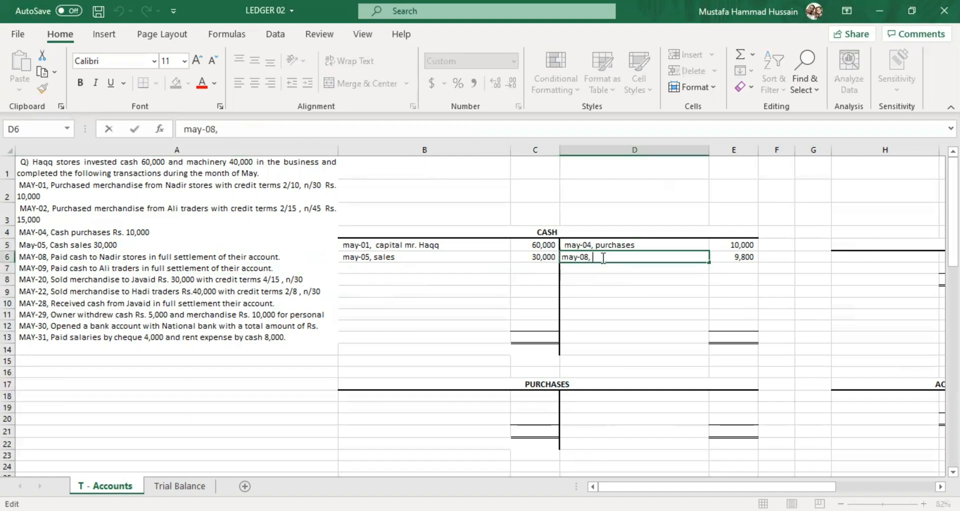
{"action": "left_click", "coordinate": [129, 257]}
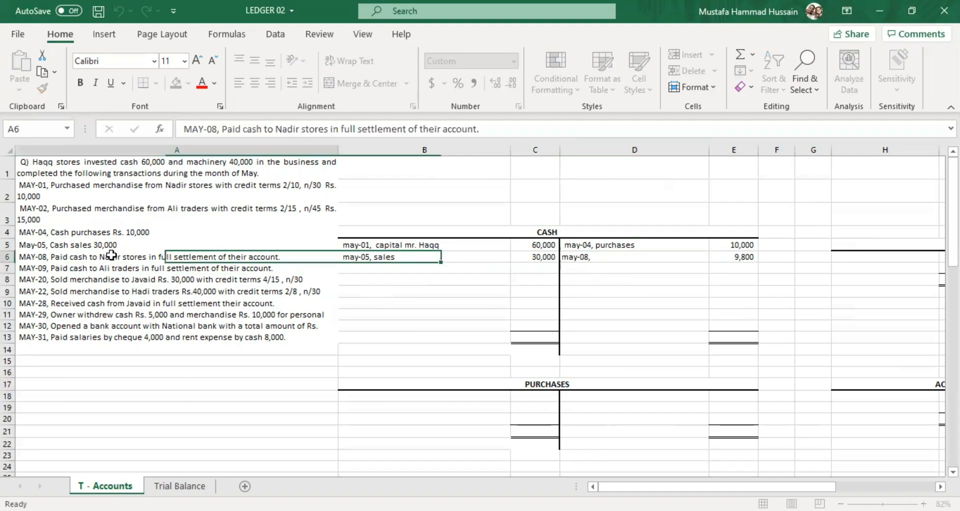
{"action": "left_click", "coordinate": [605, 257]}
{"action": "double_click", "coordinate": [602, 257]}
{"action": "type", "text": "account"}
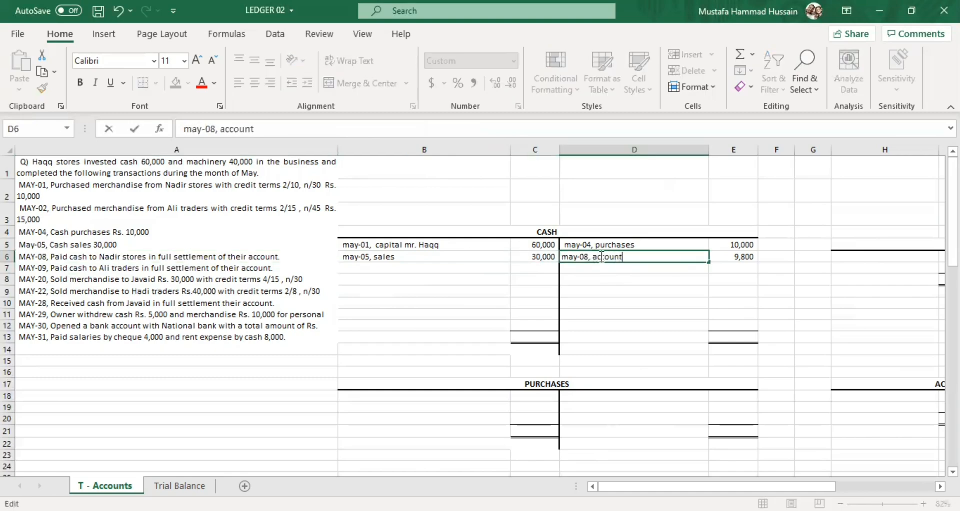
{"action": "type", "text": "s payable - nadir st"}
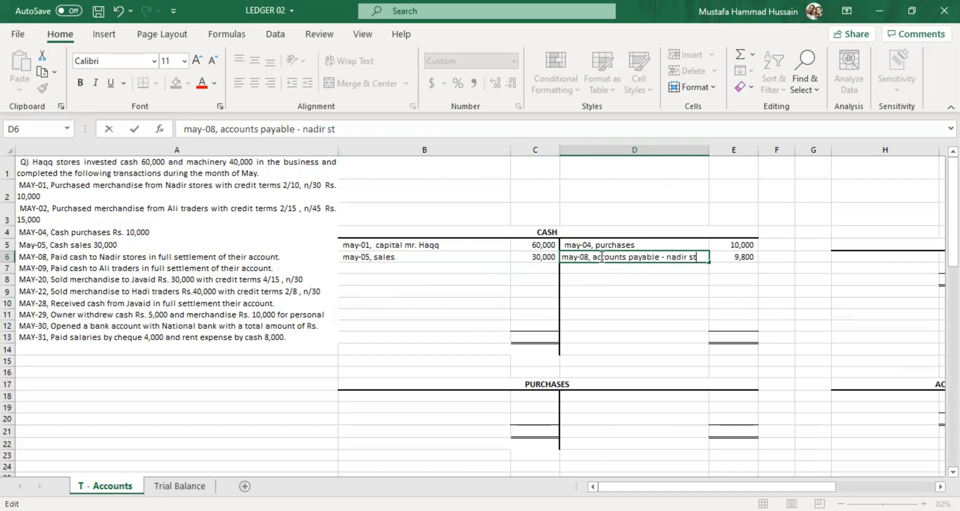
{"action": "type", "text": "ore"}
{"action": "key", "text": "BackSpace"}
{"action": "type", "text": "re"}
{"action": "double_click", "coordinate": [710, 149]}
{"action": "left_click", "coordinate": [744, 278]}
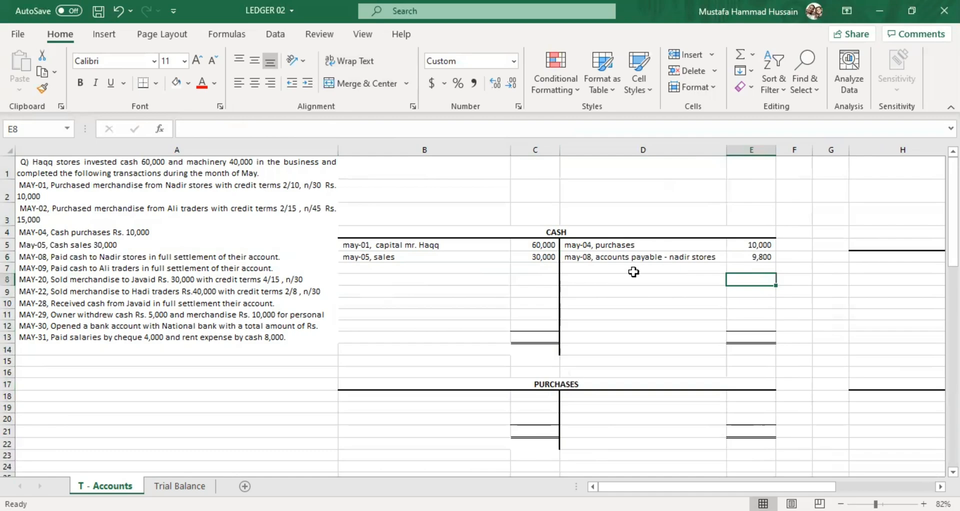
Post the May-09 payment on the Cash account's credit side, with "may-09, accounts payable - ali traders" in D7 and 14700 in E7.
{"action": "left_click", "coordinate": [633, 270]}
{"action": "double_click", "coordinate": [578, 268]}
{"action": "type", "text": "may-0"}
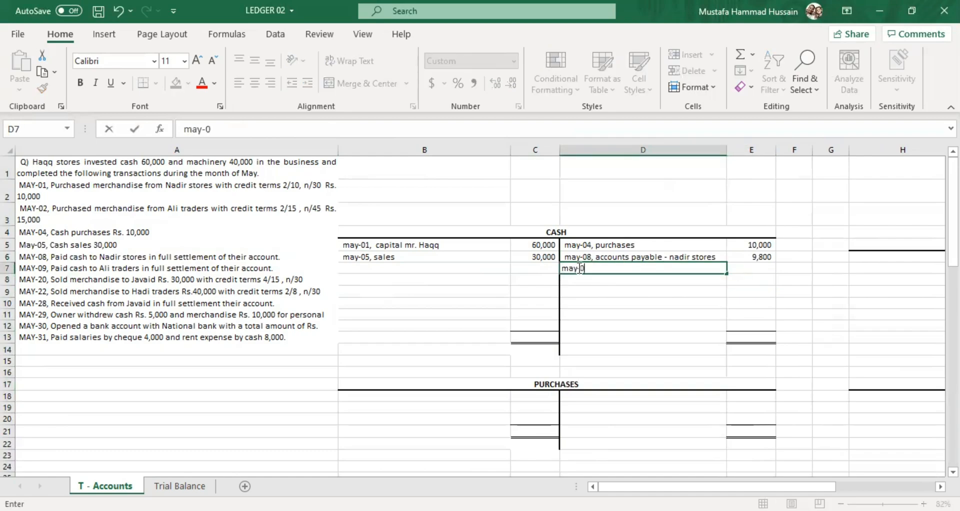
{"action": "type", "text": "9, accounts"}
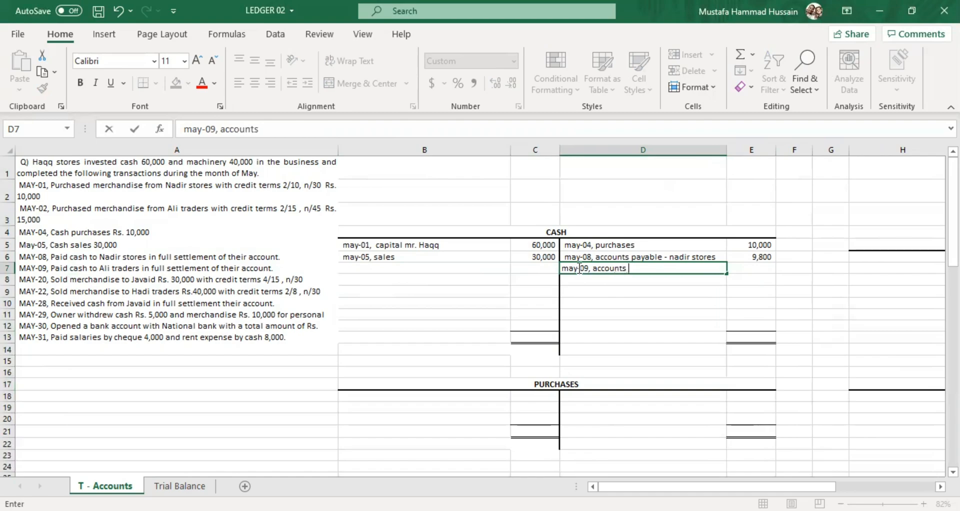
{"action": "type", "text": "payable - al"}
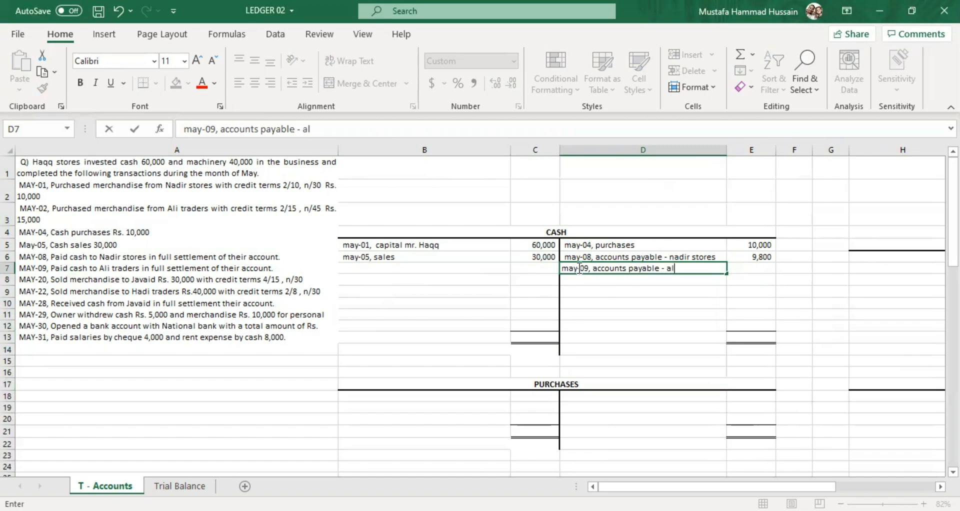
{"action": "type", "text": "i traders"}
{"action": "left_click", "coordinate": [764, 266]}
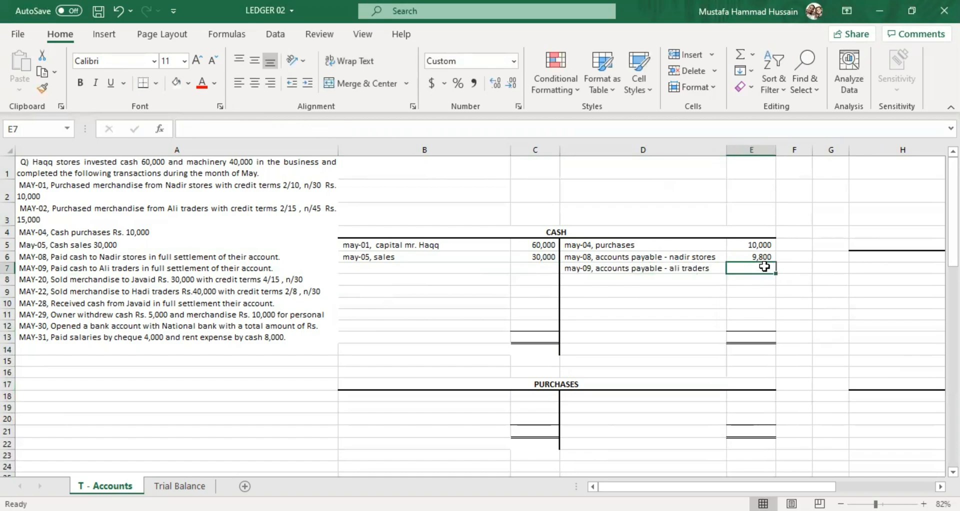
{"action": "type", "text": "14700"}
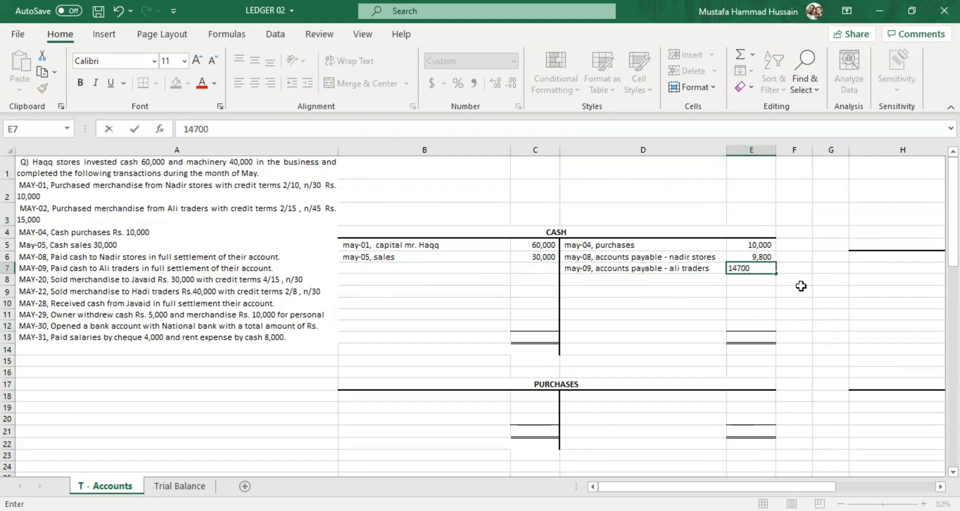
{"action": "left_click", "coordinate": [643, 290]}
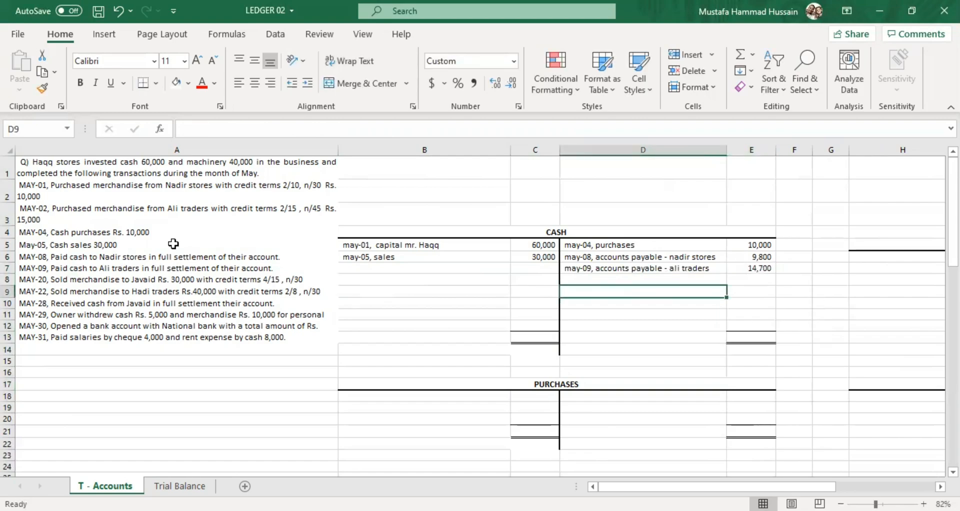
{"action": "left_click", "coordinate": [147, 218]}
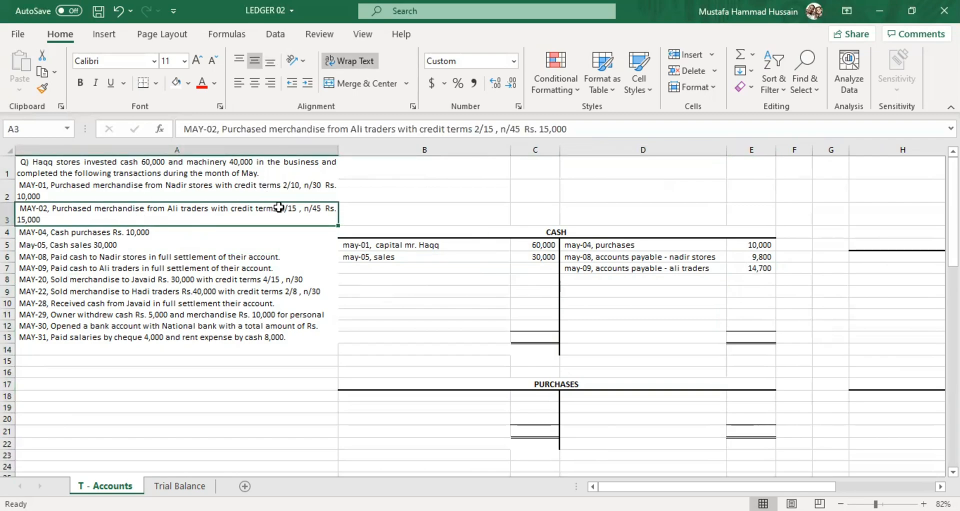
{"action": "left_click", "coordinate": [648, 268]}
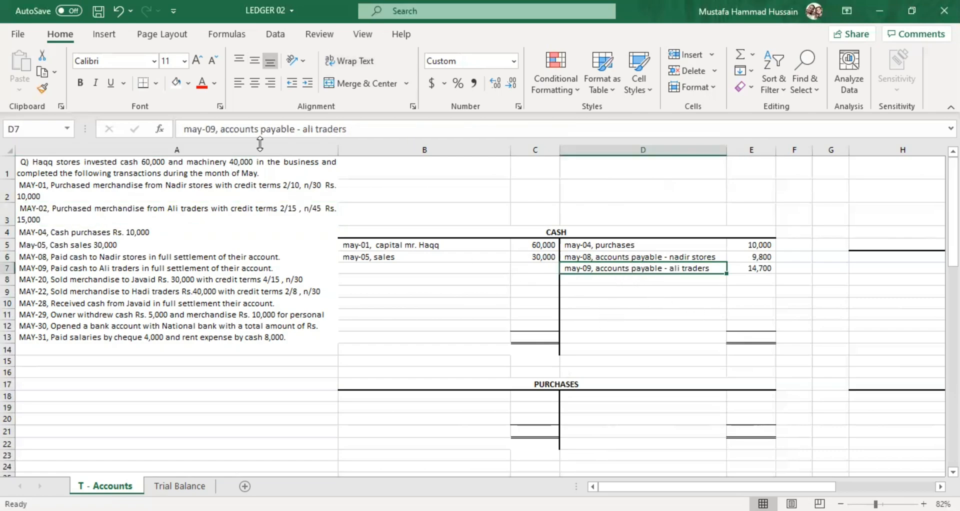
Compare the May-28 cash receipt with the same customer's May-20 credit sale, examining the dates, sale amount and discount terms.
{"action": "left_click", "coordinate": [135, 281]}
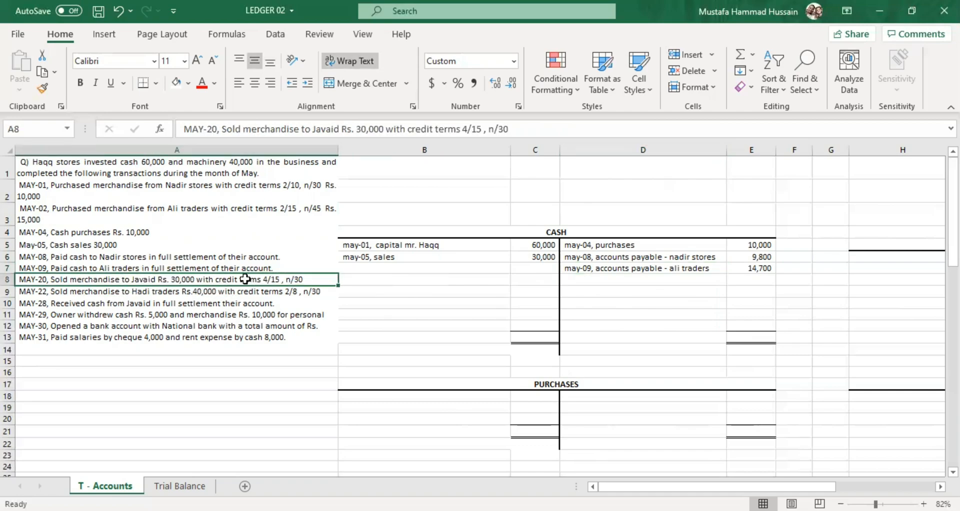
{"action": "left_click", "coordinate": [184, 302]}
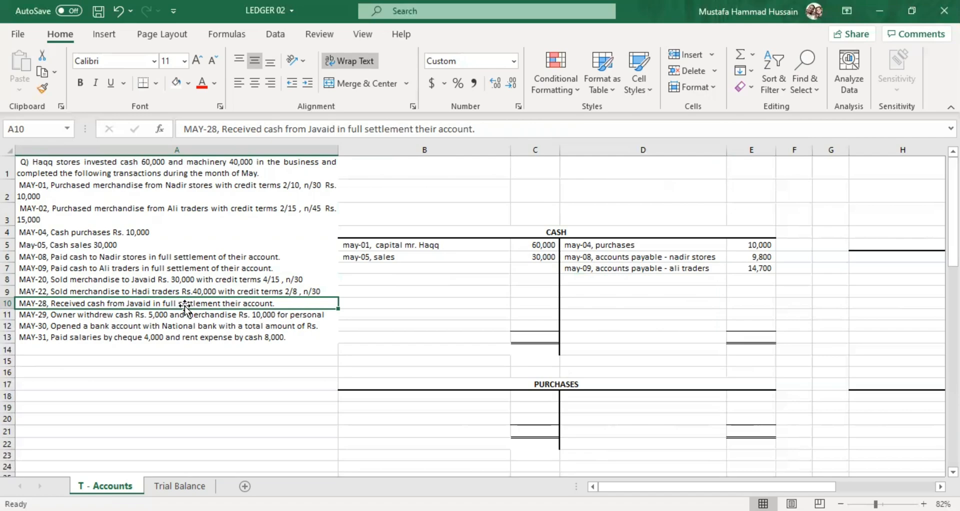
{"action": "left_click", "coordinate": [123, 281]}
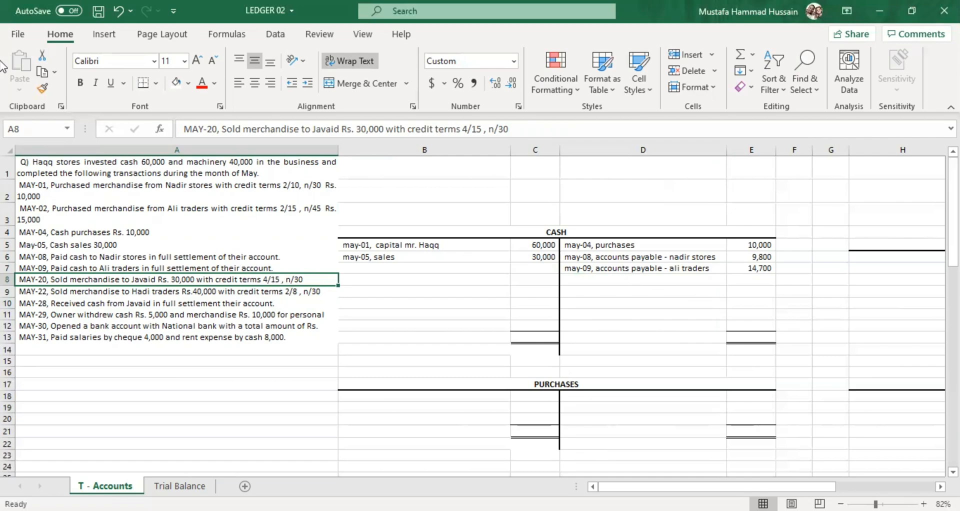
{"action": "left_click", "coordinate": [53, 306]}
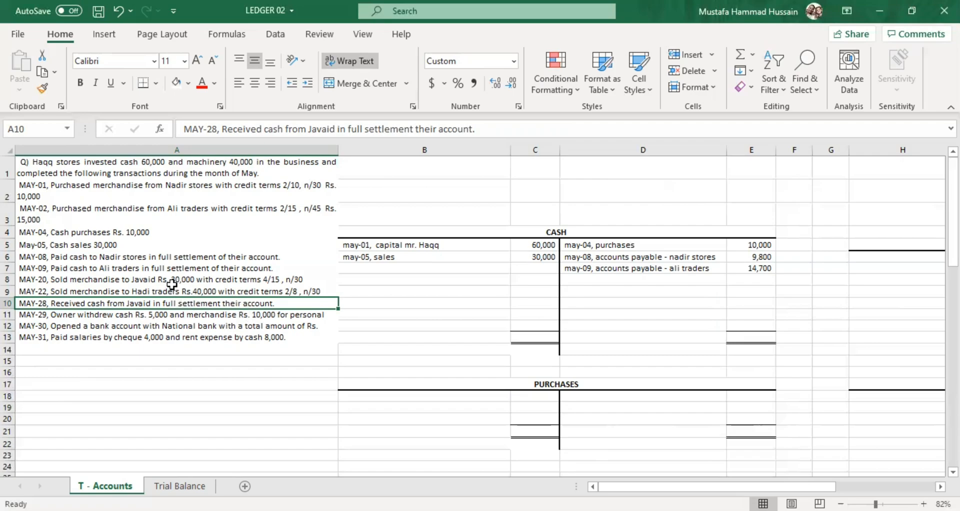
{"action": "double_click", "coordinate": [148, 279]}
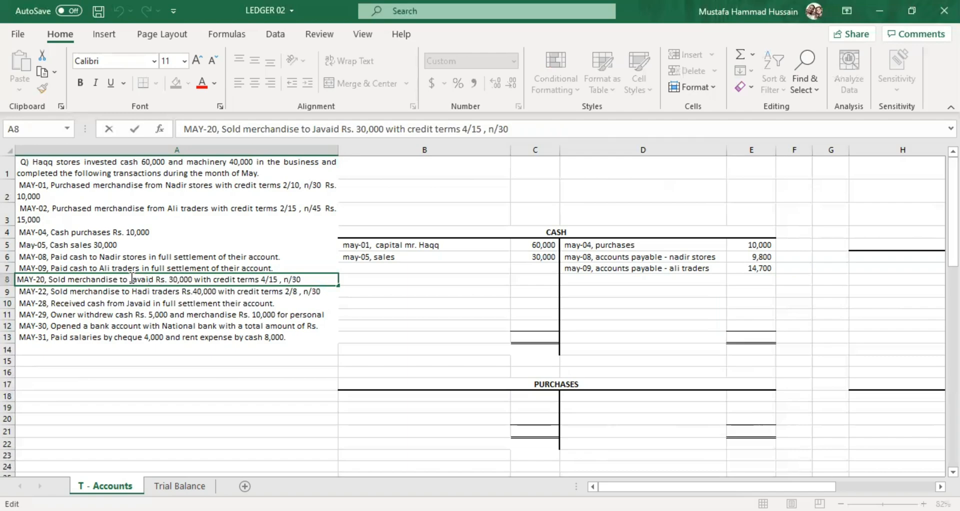
{"action": "left_click_drag", "start_coordinate": [129, 278], "coordinate": [180, 276]}
{"action": "left_click", "coordinate": [269, 279]}
{"action": "left_click", "coordinate": [36, 301]}
{"action": "double_click", "coordinate": [44, 303]}
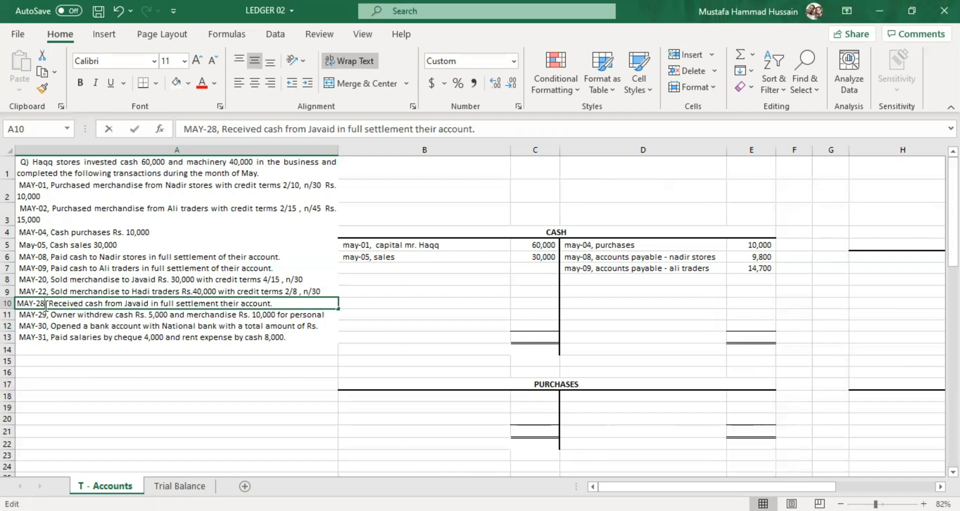
{"action": "left_click", "coordinate": [164, 283]}
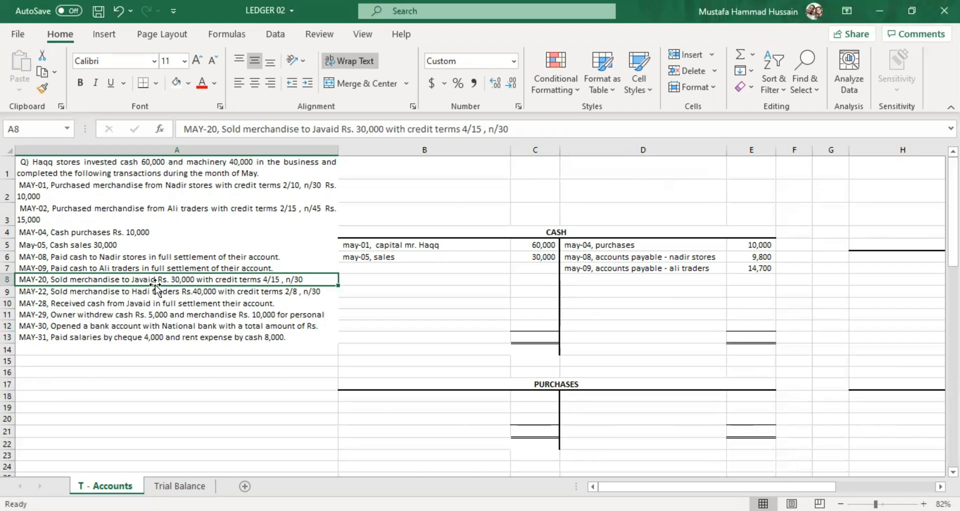
{"action": "left_click", "coordinate": [147, 307]}
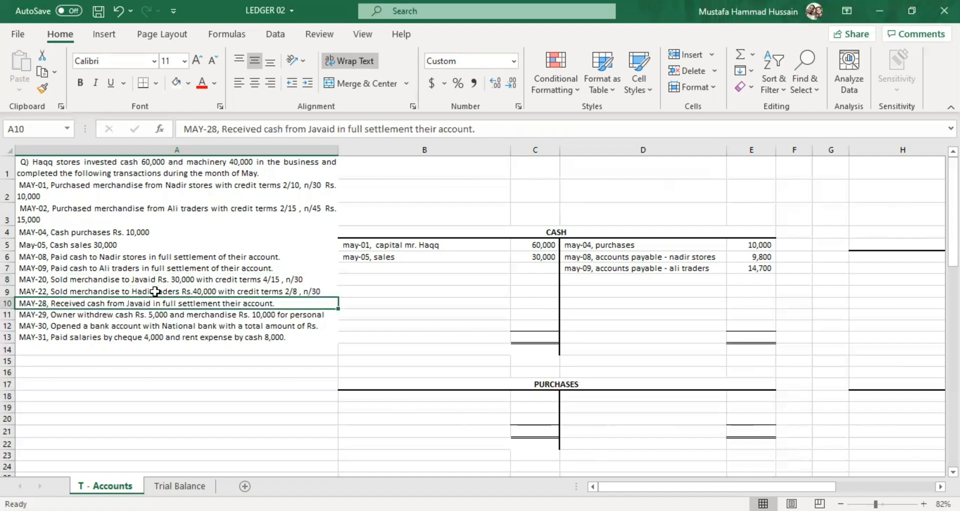
{"action": "left_click", "coordinate": [171, 278]}
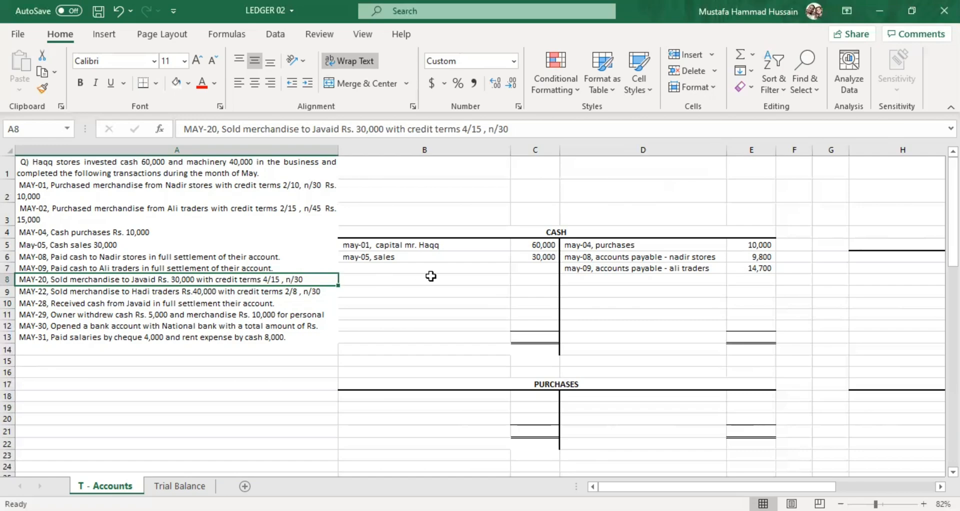
Post the May-28 receipt on Cash's debit side, with "may-28 accounts receivable - " plus the customer's name in B7 and 28800 in C7.
{"action": "double_click", "coordinate": [389, 267]}
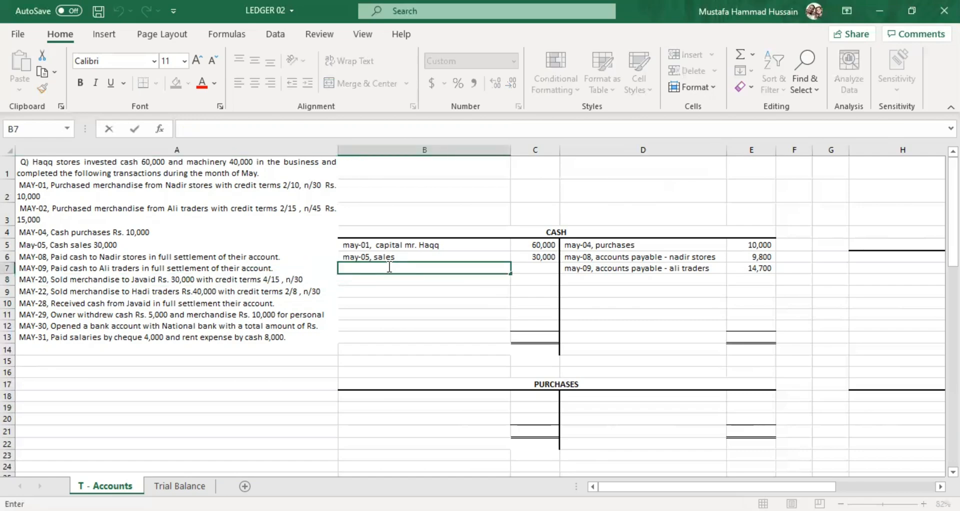
{"action": "type", "text": "may-28 acc"}
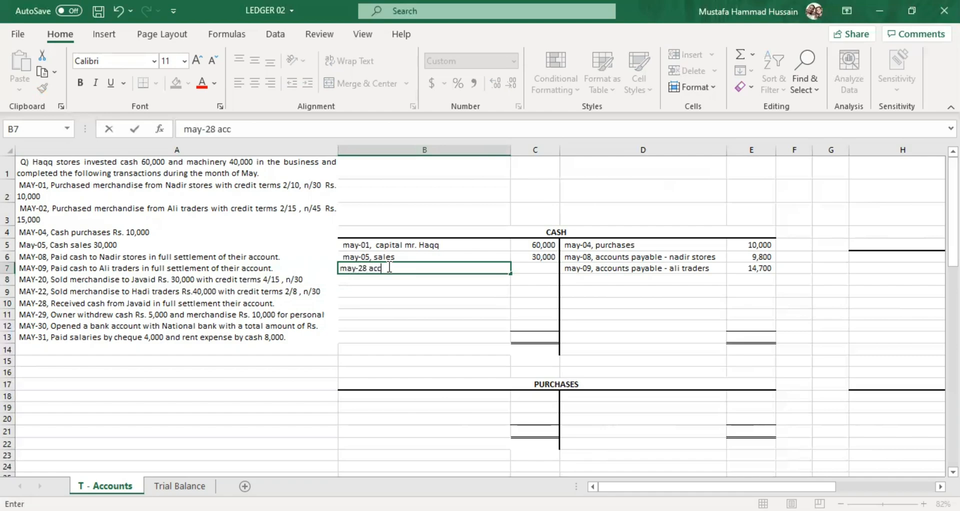
{"action": "type", "text": "ounts receiva"}
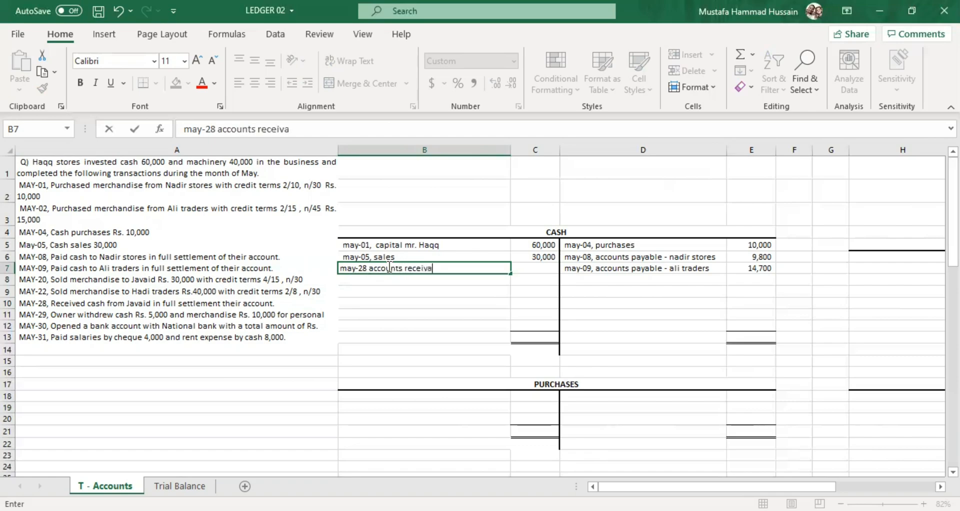
{"action": "type", "text": "ble - javaid"}
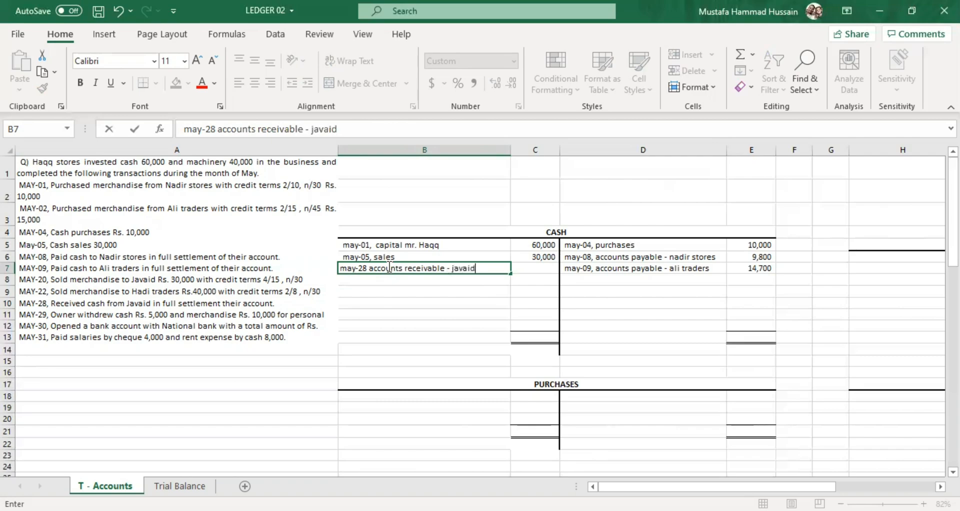
{"action": "left_click", "coordinate": [540, 269]}
{"action": "type", "text": "2"}
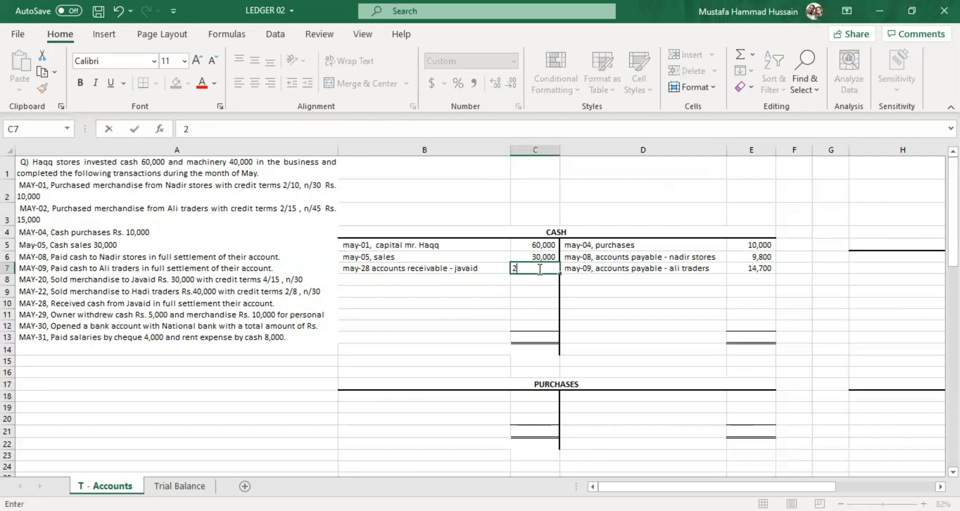
{"action": "type", "text": "8,800"}
{"action": "left_click", "coordinate": [545, 313]}
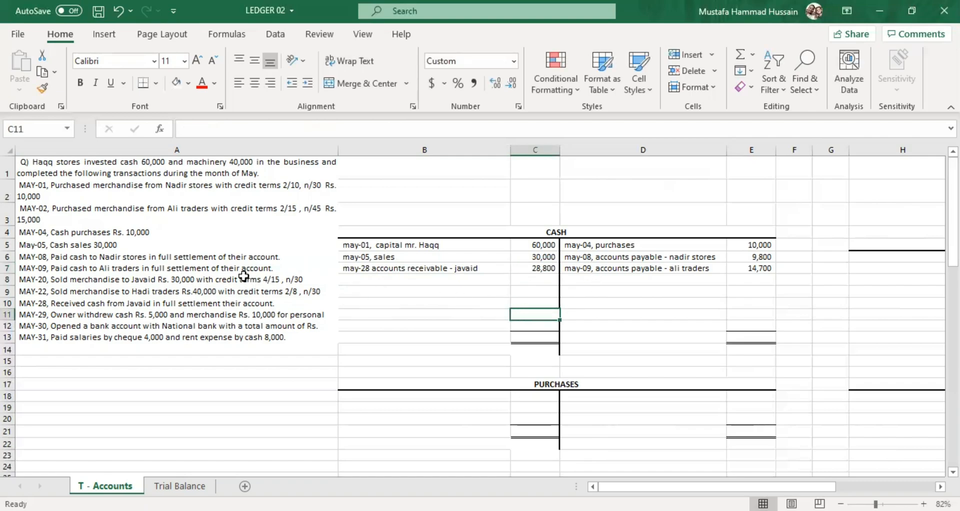
Check the May-28 receipt amount in C7 against the May-20 credit sale's amount, date and discount terms.
{"action": "left_click", "coordinate": [217, 281]}
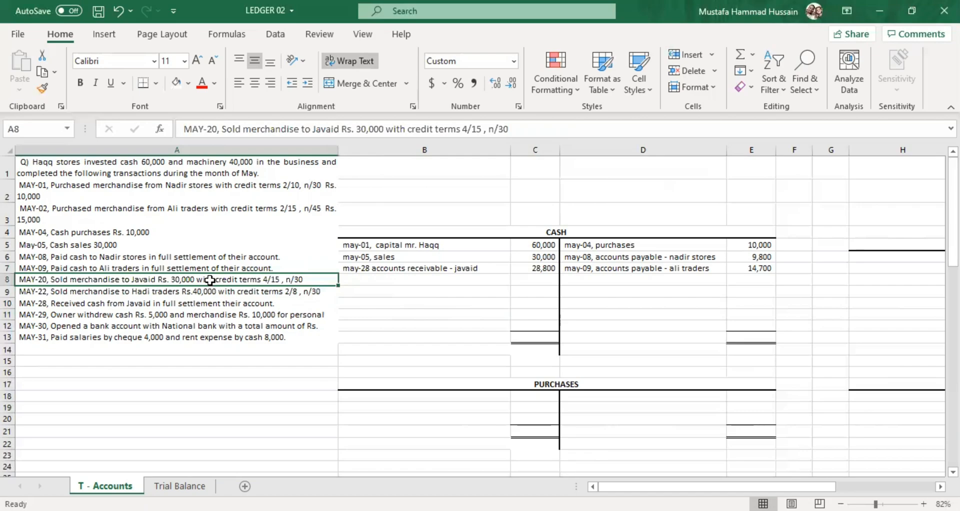
{"action": "left_click", "coordinate": [114, 303]}
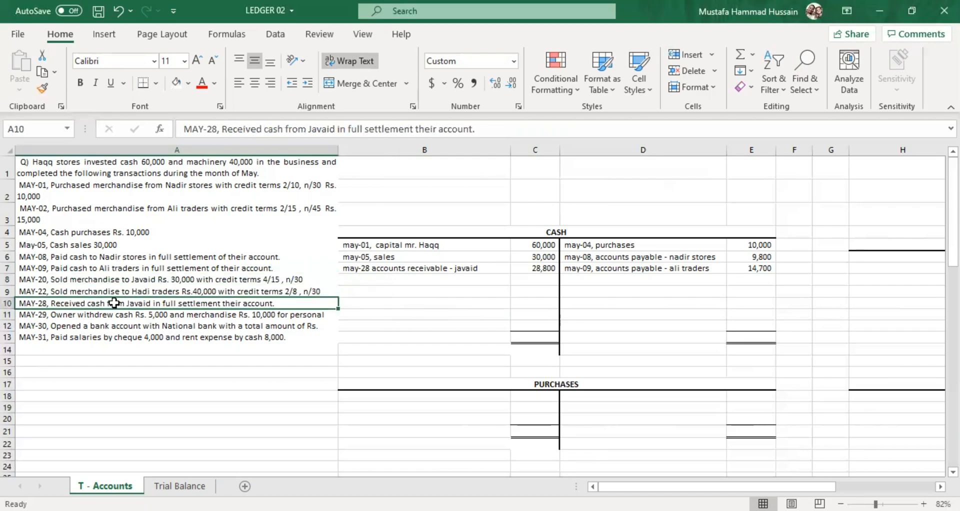
{"action": "left_click", "coordinate": [240, 282]}
{"action": "double_click", "coordinate": [280, 282]}
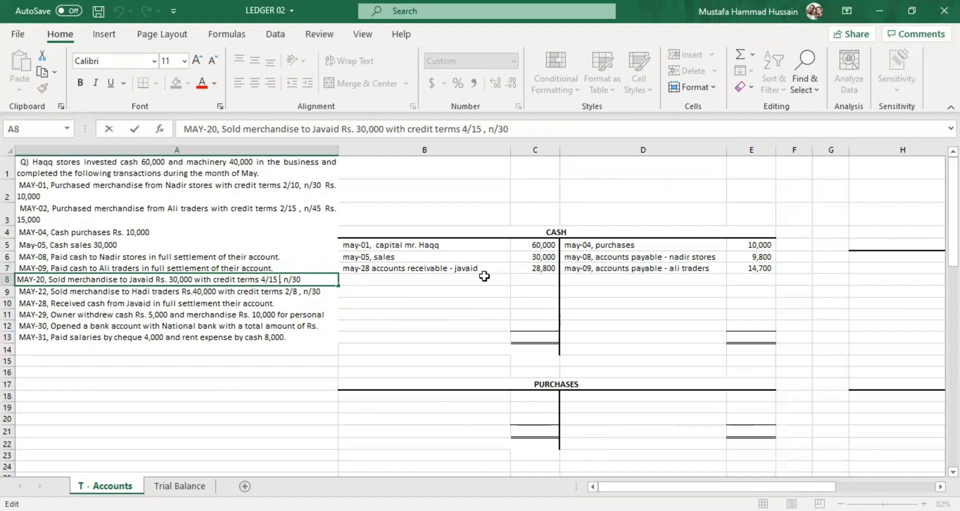
{"action": "left_click", "coordinate": [547, 269]}
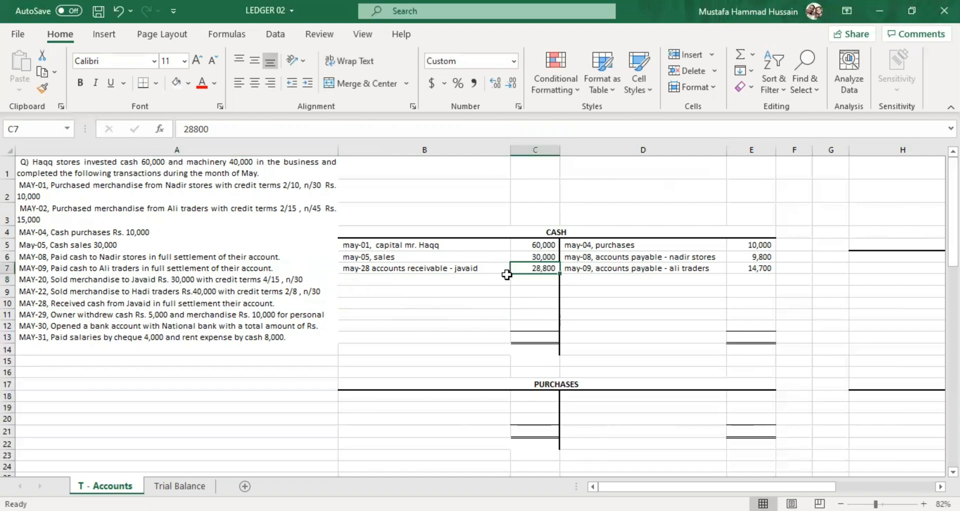
Post the May-29 cash withdrawal on Cash's credit side, with "may-29, drawing - mr" plus the owner's name in D8 and 5000 in E8.
{"action": "left_click", "coordinate": [85, 315]}
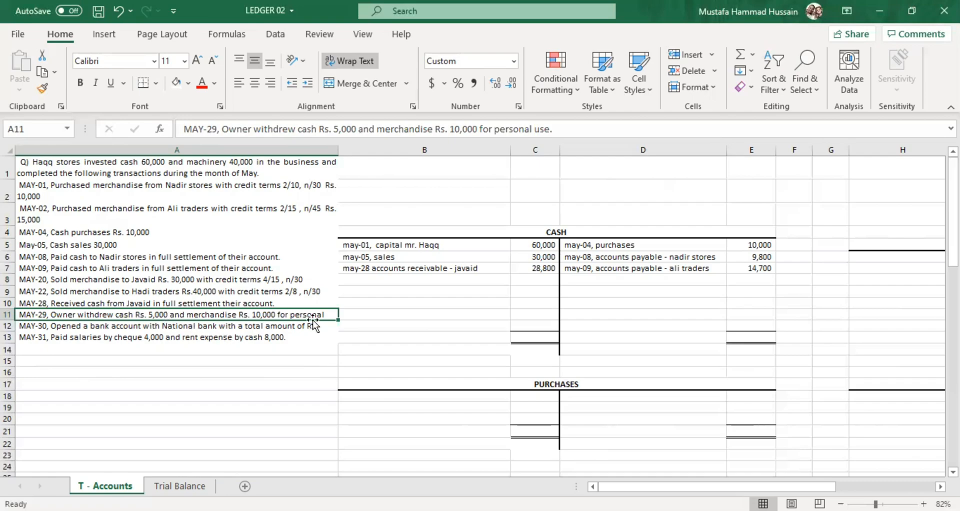
{"action": "double_click", "coordinate": [585, 278]}
{"action": "type", "text": "m"}
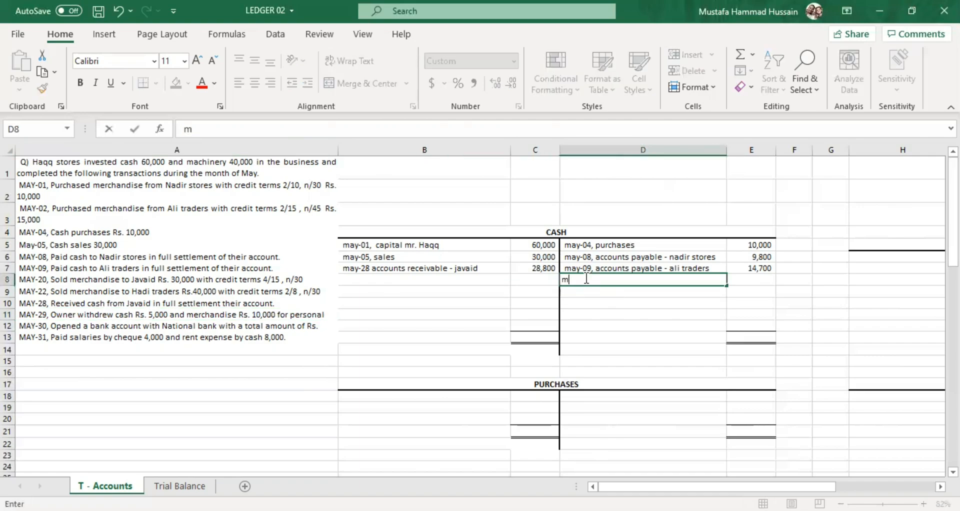
{"action": "type", "text": "ay-29, drawing - mr "}
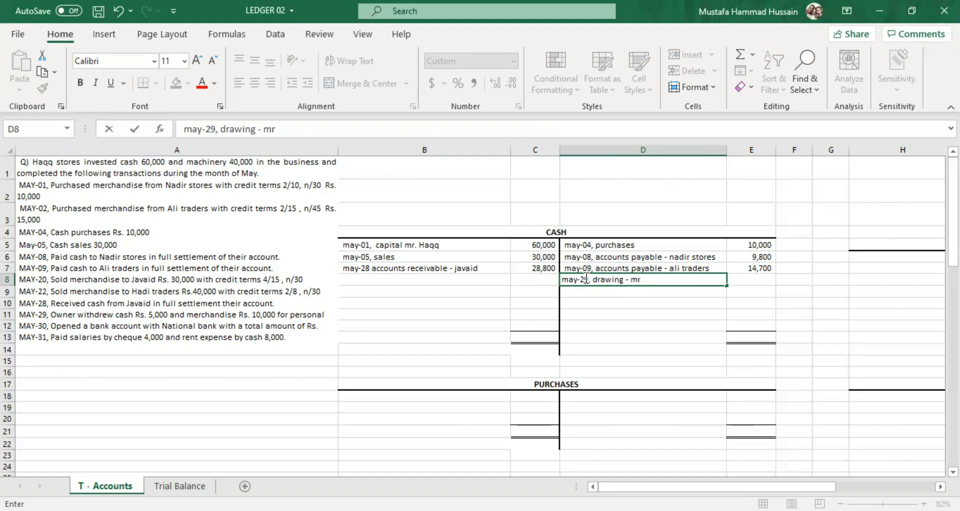
{"action": "type", "text": "Haqq"}
{"action": "key", "text": "BackSpace"}
{"action": "type", "text": "q"}
{"action": "left_click", "coordinate": [759, 282]}
{"action": "type", "text": "5000"}
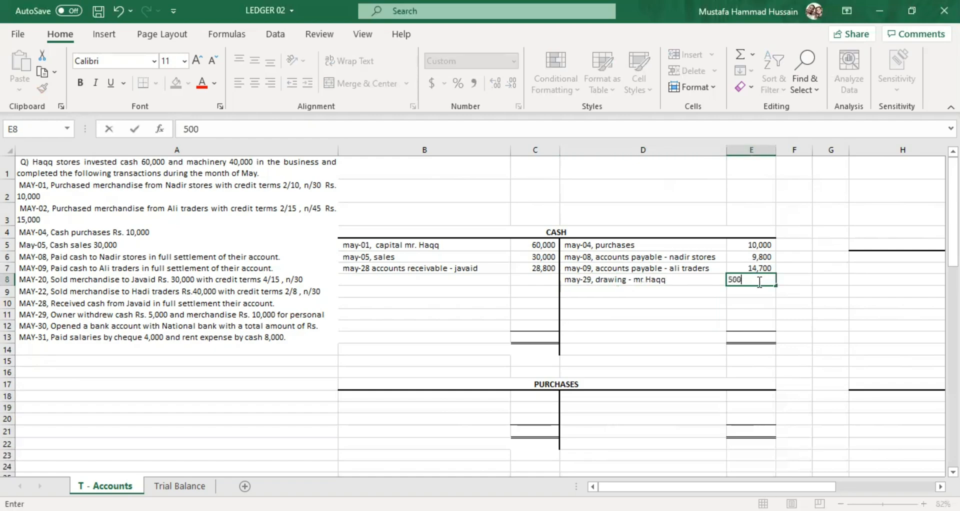
{"action": "left_click", "coordinate": [647, 315]}
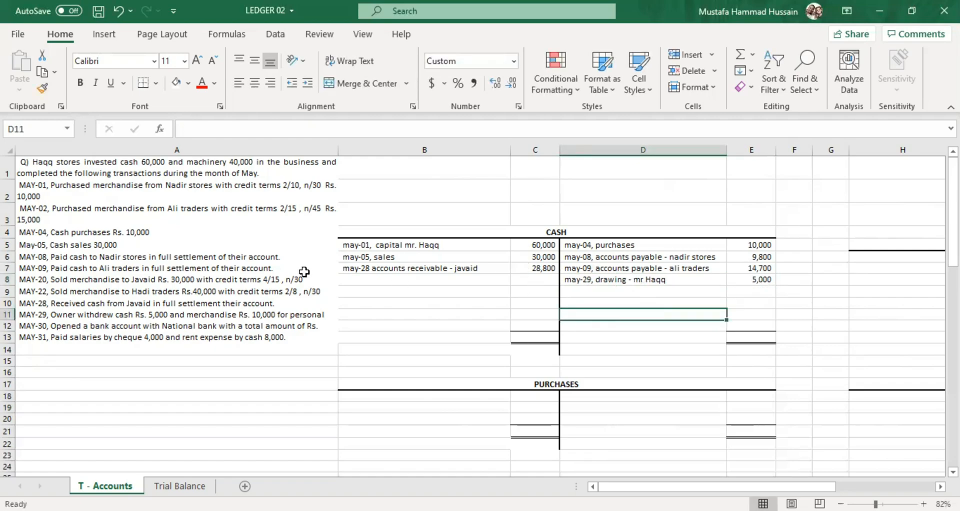
Examine the May-30 bank account opening transaction and look over the other T-accounts, including Bank.
{"action": "left_click", "coordinate": [95, 325]}
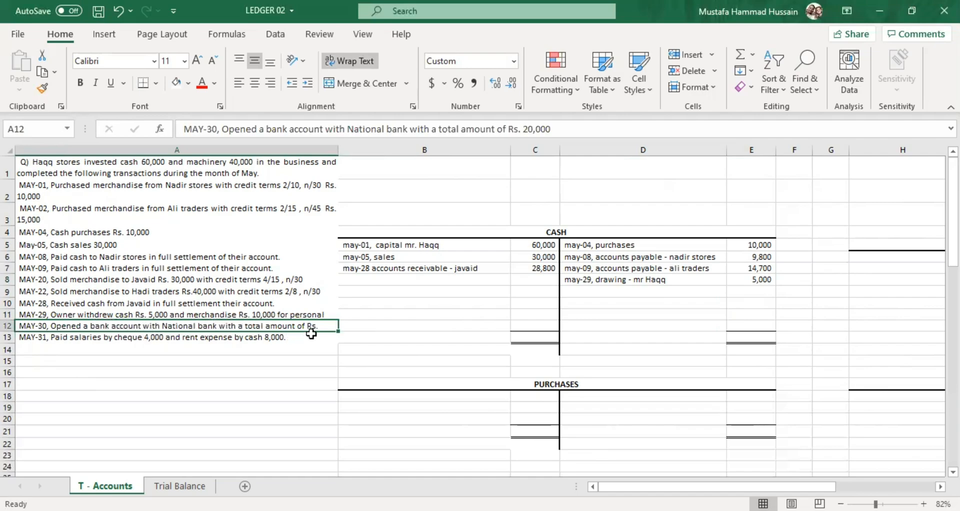
{"action": "scroll", "coordinate": [439, 340], "scroll_direction": "down", "scroll_amount": 4}
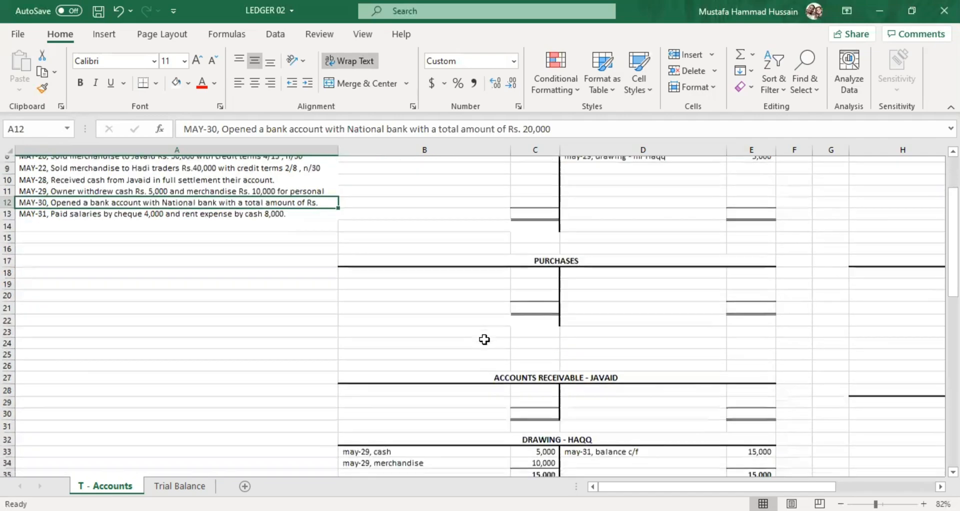
{"action": "left_click_drag", "start_coordinate": [704, 486], "coordinate": [799, 487]}
{"action": "scroll", "coordinate": [499, 367], "scroll_direction": "down", "scroll_amount": 5}
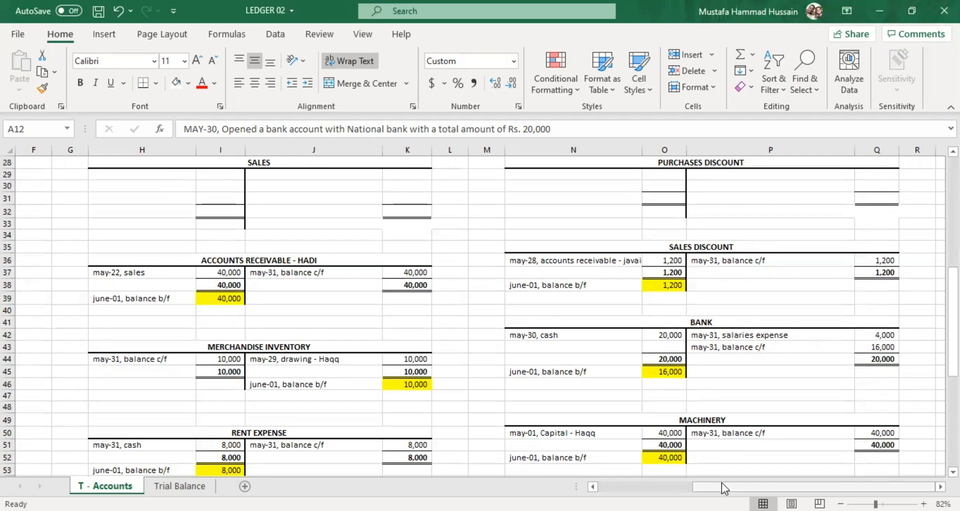
{"action": "left_click_drag", "start_coordinate": [721, 484], "coordinate": [620, 483]}
{"action": "scroll", "coordinate": [265, 291], "scroll_direction": "up", "scroll_amount": 6}
{"action": "scroll", "coordinate": [264, 291], "scroll_direction": "up", "scroll_amount": 3}
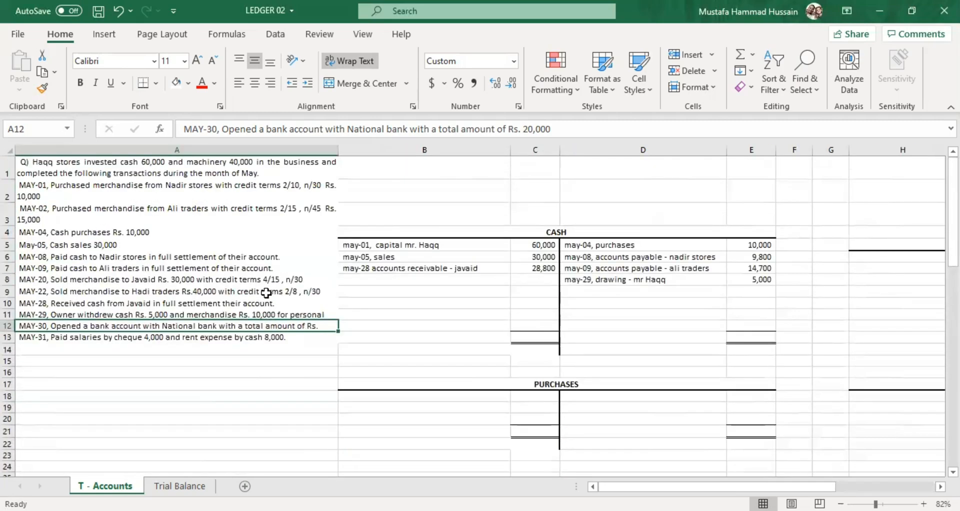
Widen column A until the May-29 and May-30 transaction texts fit, and check the May-30 deposit amount in A12.
{"action": "double_click", "coordinate": [338, 325]}
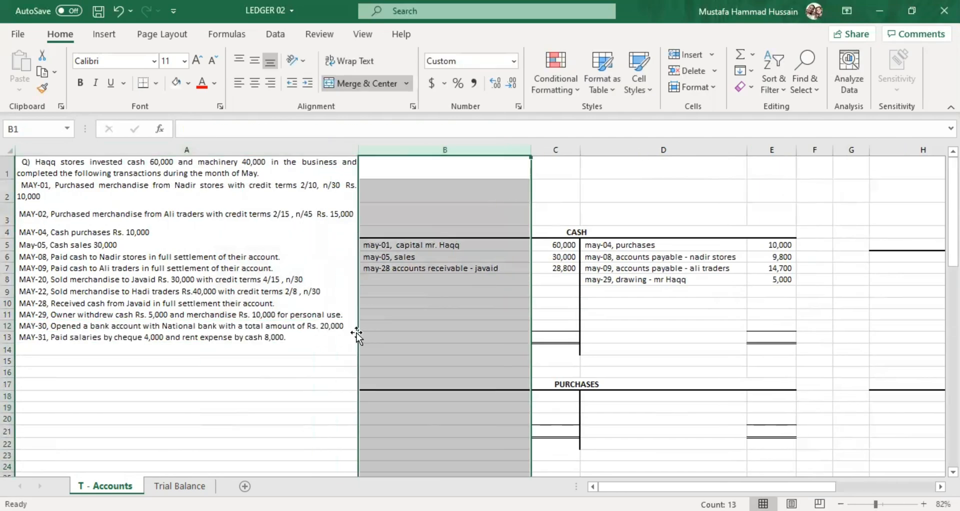
{"action": "left_click", "coordinate": [297, 327]}
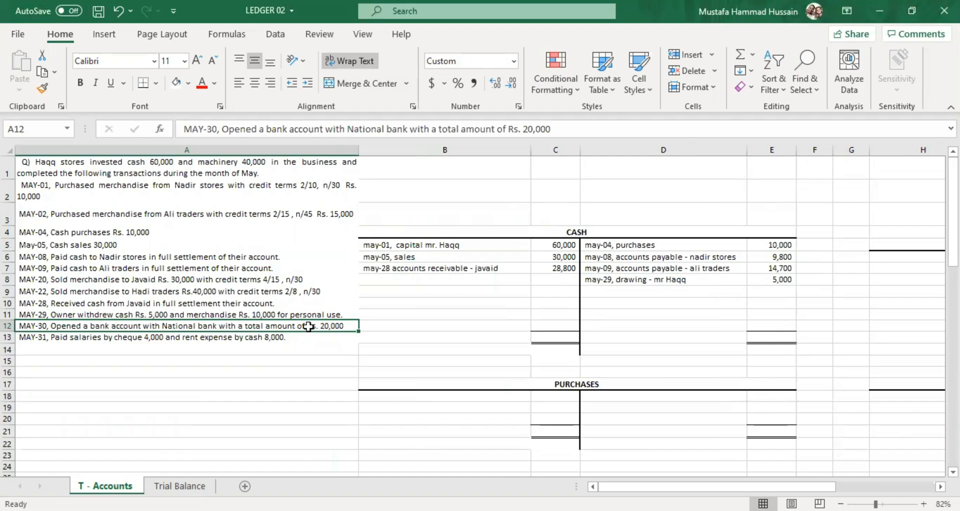
{"action": "left_click", "coordinate": [483, 281]}
{"action": "left_click", "coordinate": [607, 288]}
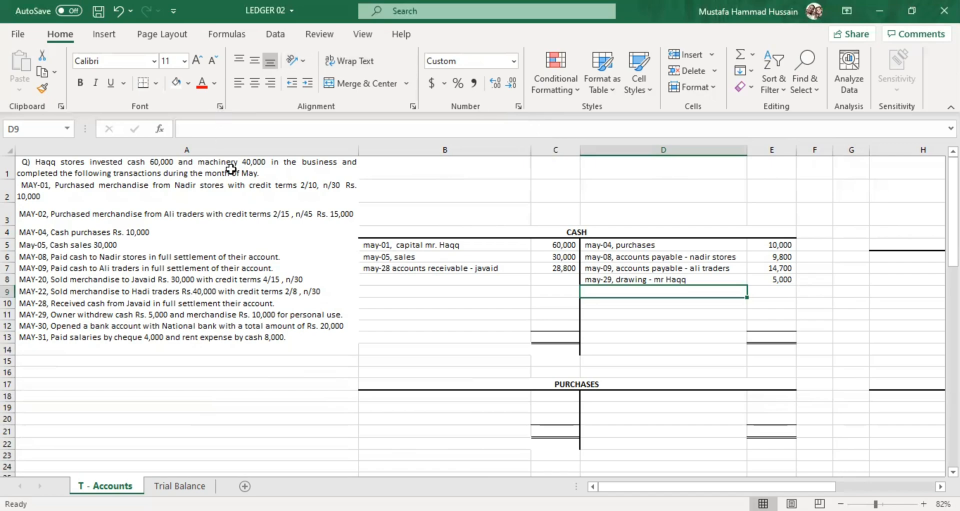
{"action": "left_click", "coordinate": [179, 325]}
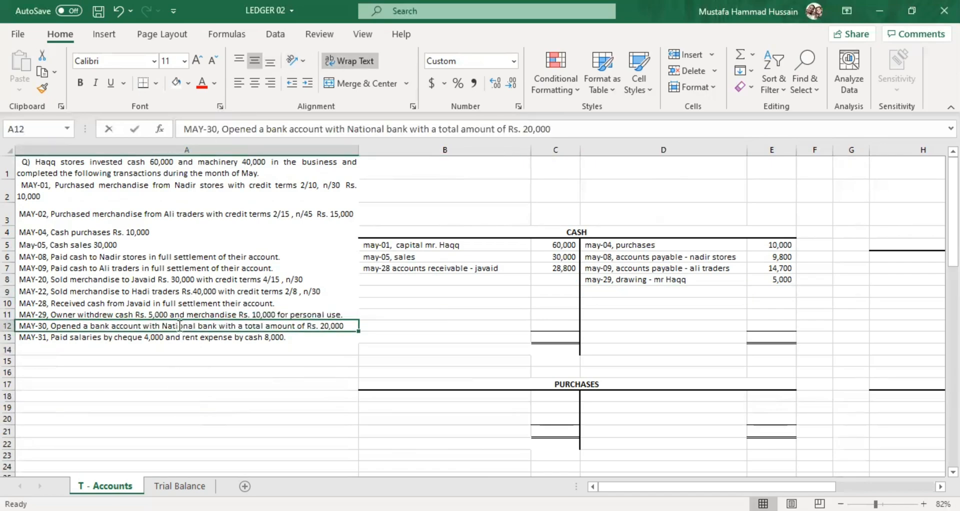
{"action": "double_click", "coordinate": [178, 325]}
{"action": "left_click", "coordinate": [346, 326]}
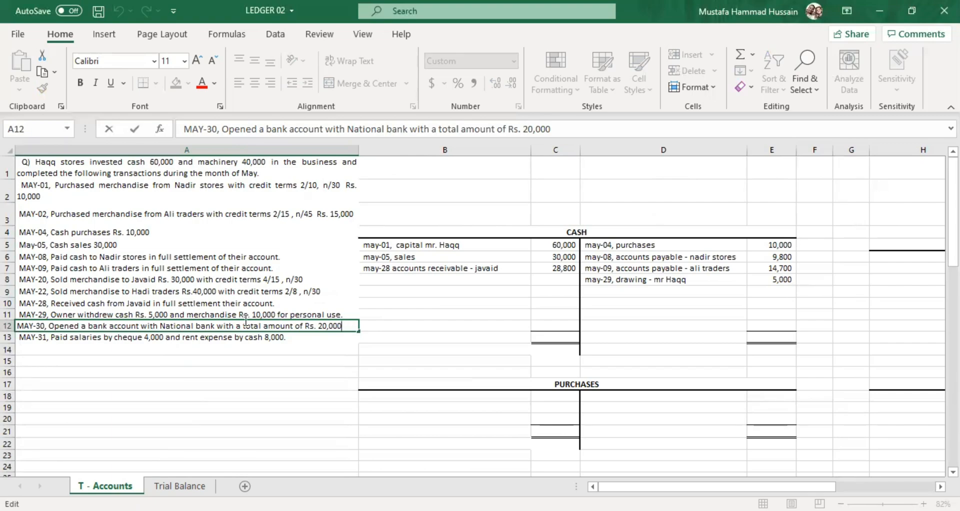
Post the May-30 bank deposit on the Cash account's credit side, with "may-30, bank" in D9 and 30000 in E9.
{"action": "left_click", "coordinate": [616, 293]}
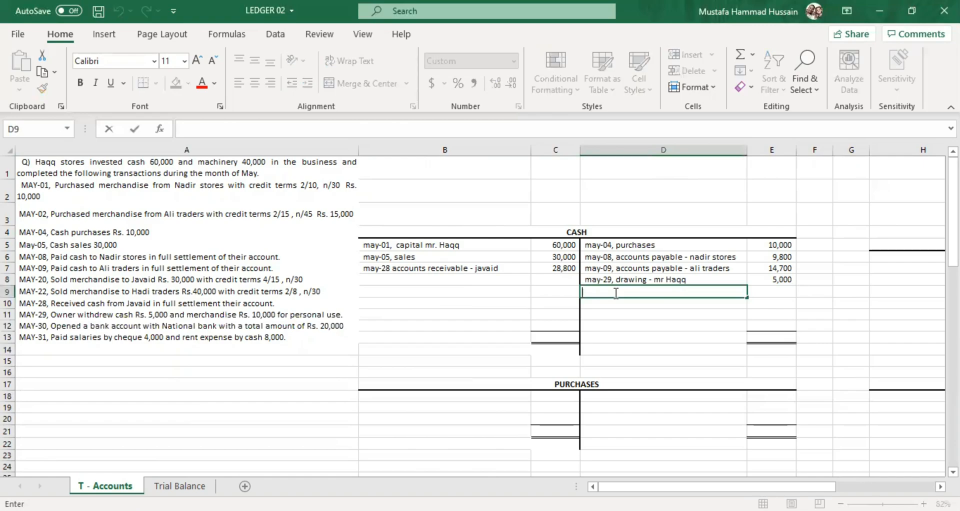
{"action": "type", "text": "may-30, bank"}
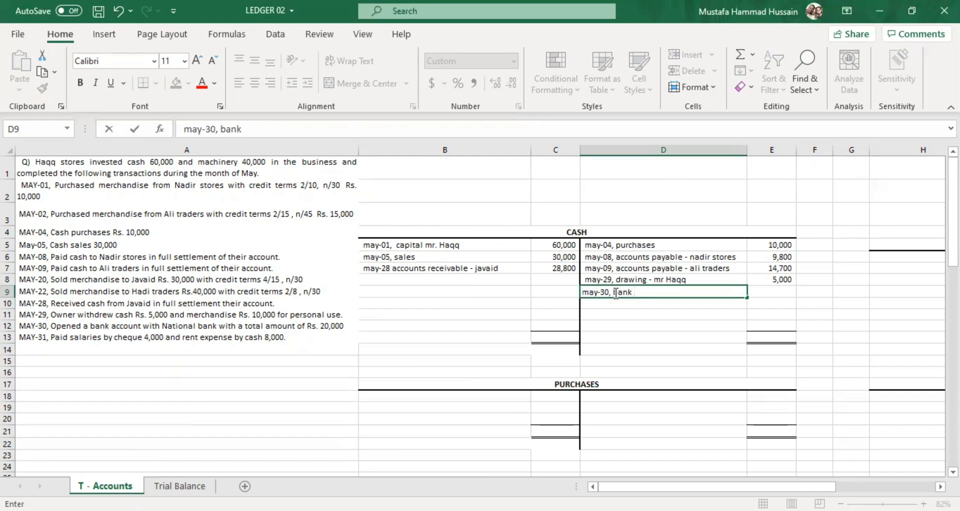
{"action": "left_click", "coordinate": [783, 291]}
{"action": "type", "text": "30,"}
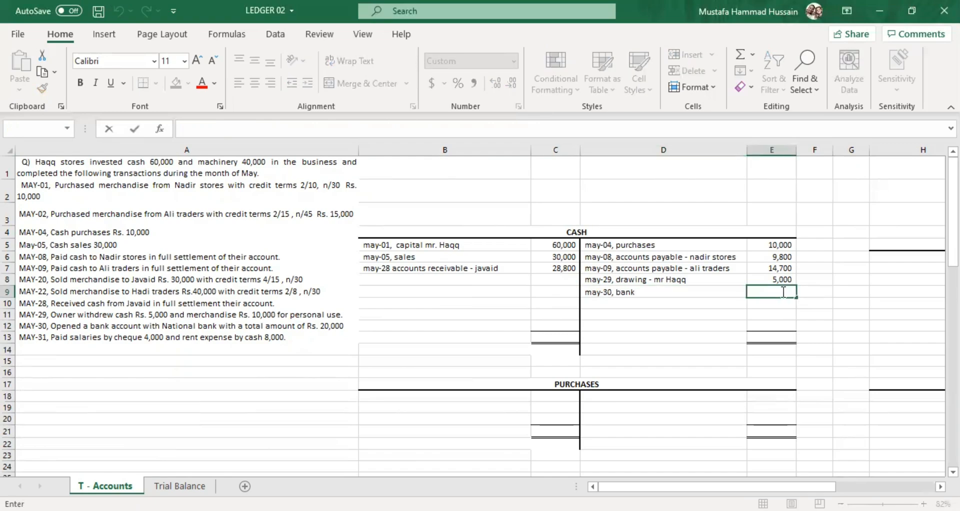
{"action": "type", "text": "0000"}
{"action": "left_click", "coordinate": [689, 330]}
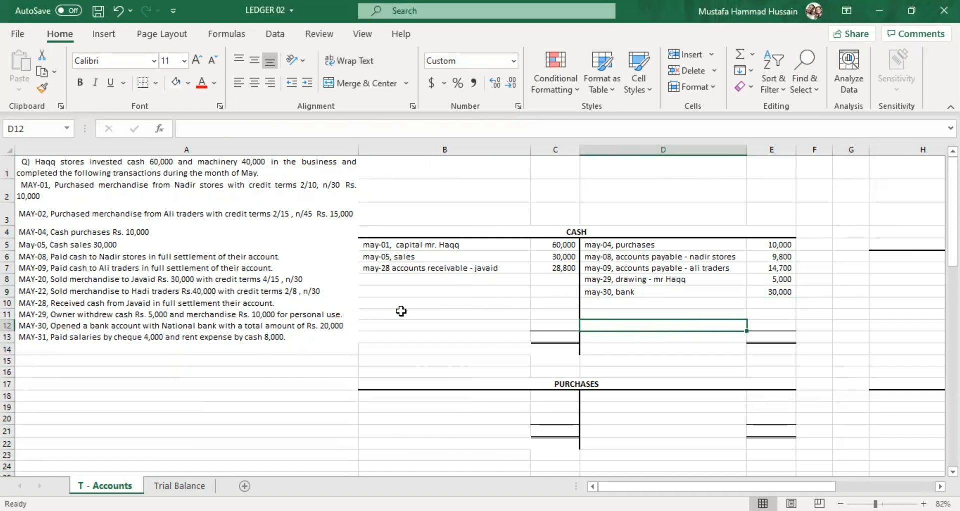
Correct the May-30 bank amount in E9 to 20000.
{"action": "double_click", "coordinate": [776, 289]}
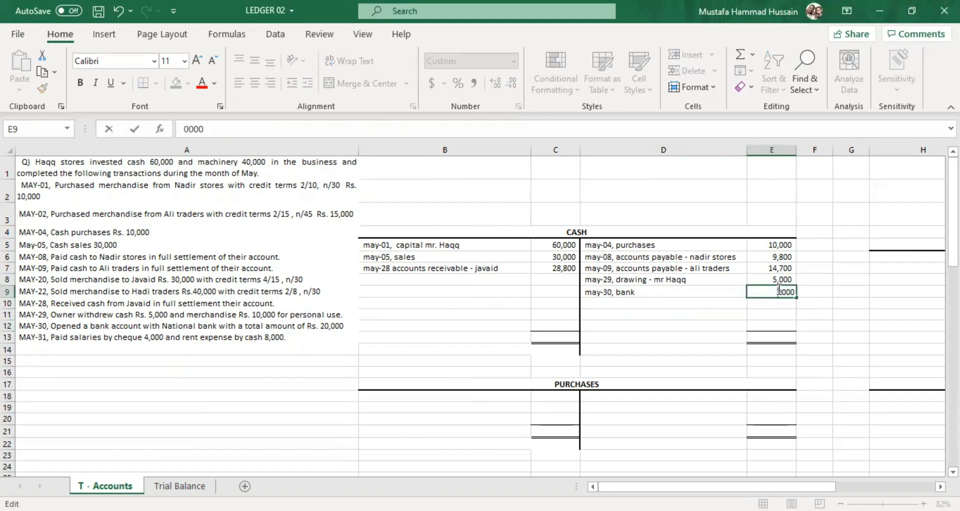
{"action": "type", "text": "2"}
{"action": "left_click", "coordinate": [658, 327]}
{"action": "left_click", "coordinate": [618, 295]}
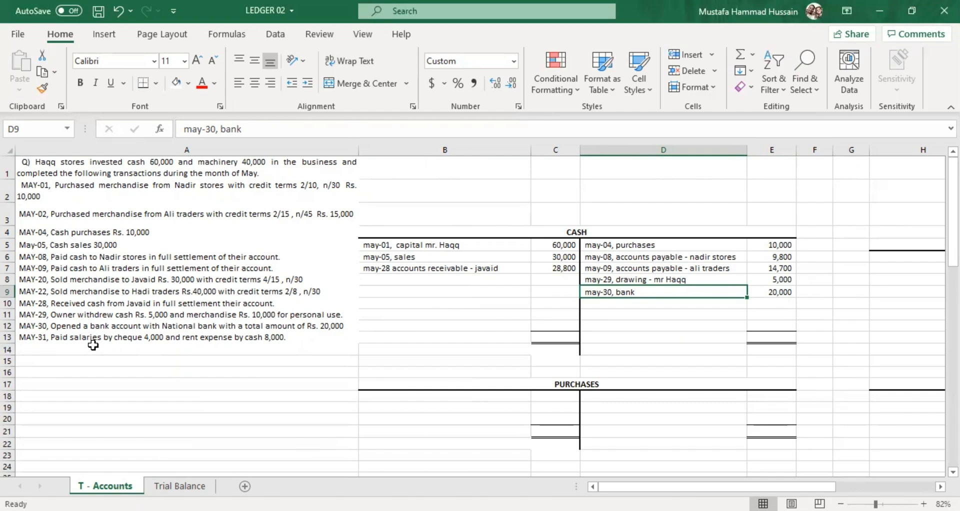
Examine the May-31 transaction in A13, distinguishing the salaries paid by cheque from the rent expense paid in cash.
{"action": "left_click", "coordinate": [129, 337]}
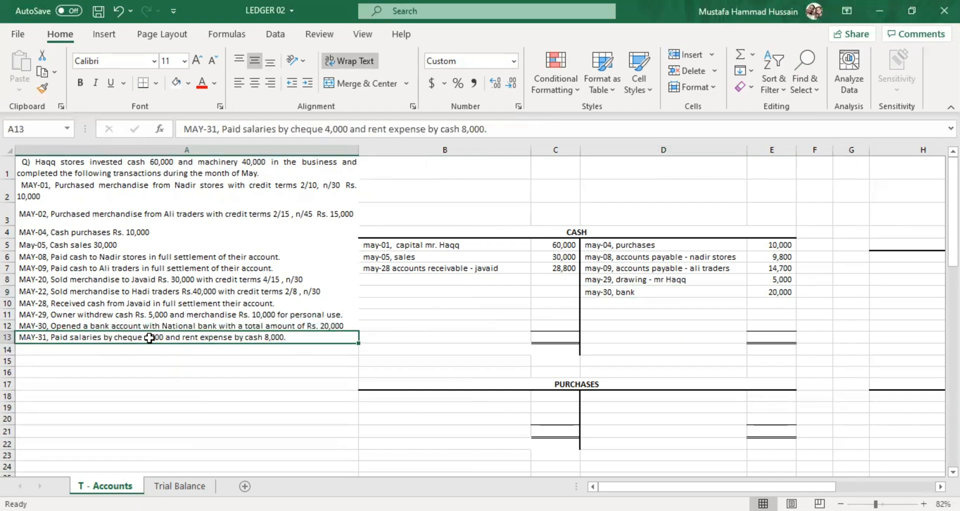
{"action": "double_click", "coordinate": [288, 338]}
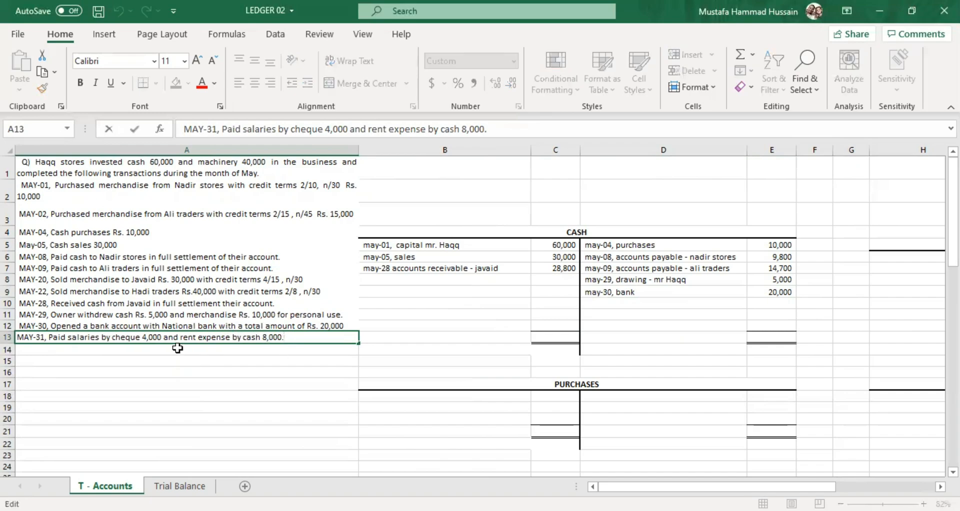
{"action": "left_click", "coordinate": [95, 336]}
{"action": "left_click_drag", "start_coordinate": [110, 338], "coordinate": [162, 332]}
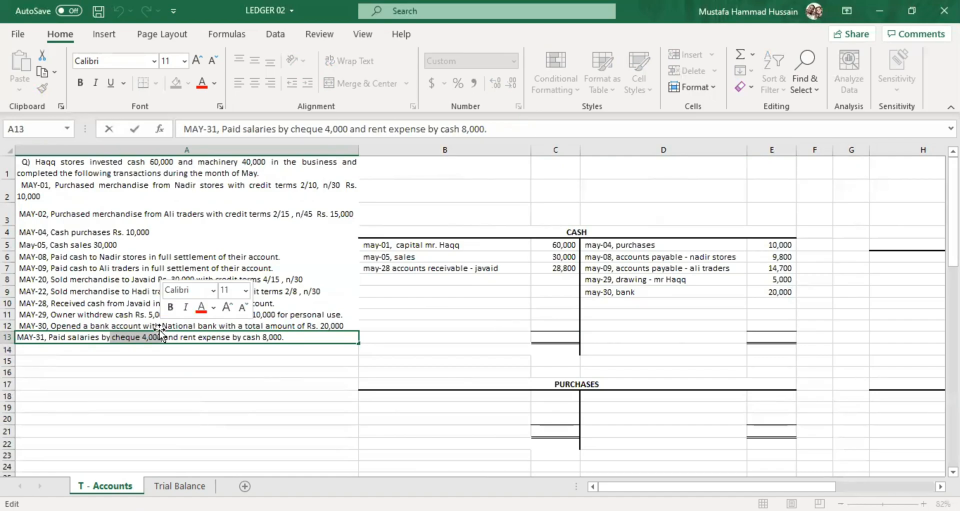
{"action": "left_click", "coordinate": [190, 337]}
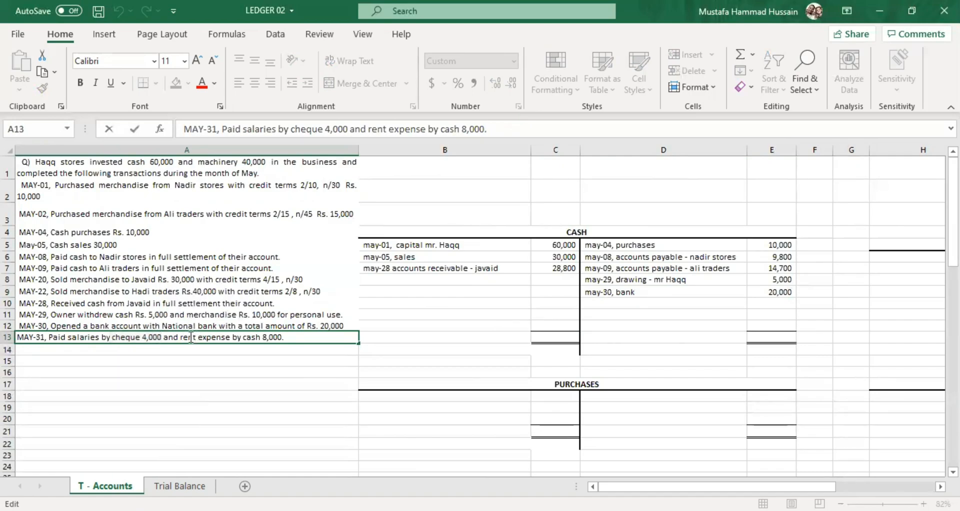
{"action": "left_click_drag", "start_coordinate": [290, 336], "coordinate": [242, 346]}
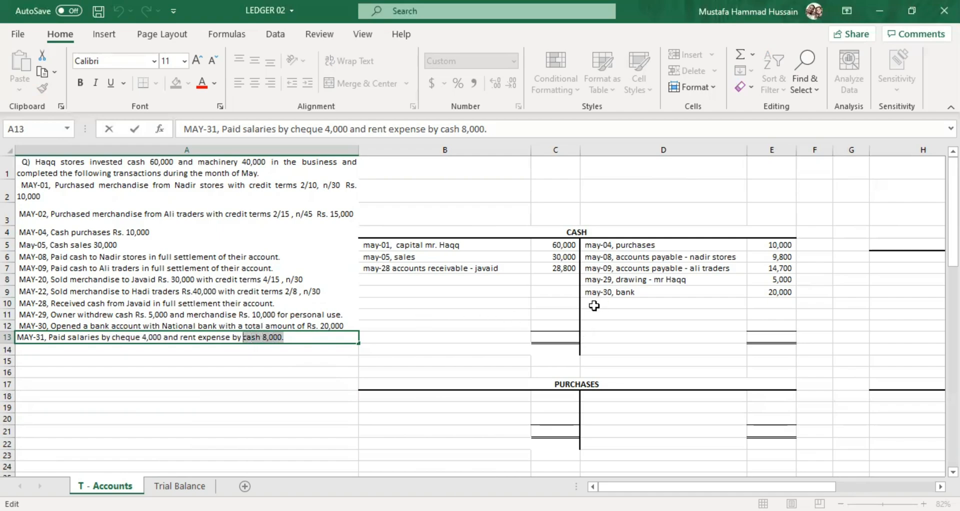
Post the May-31 rent payment on the Cash account's credit side, with "may-31, rent expense" in D10 and 8000 in E10.
{"action": "left_click", "coordinate": [215, 350]}
{"action": "left_click", "coordinate": [215, 337]}
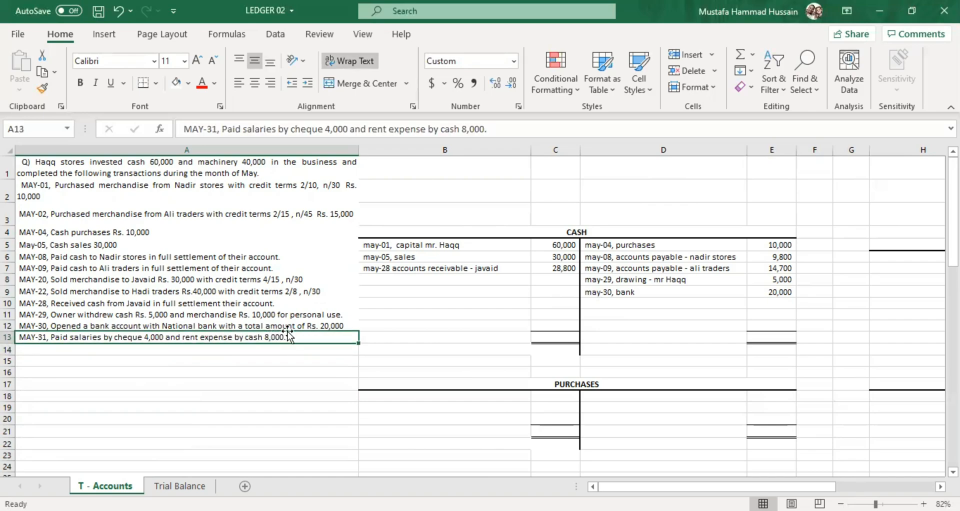
{"action": "double_click", "coordinate": [612, 303]}
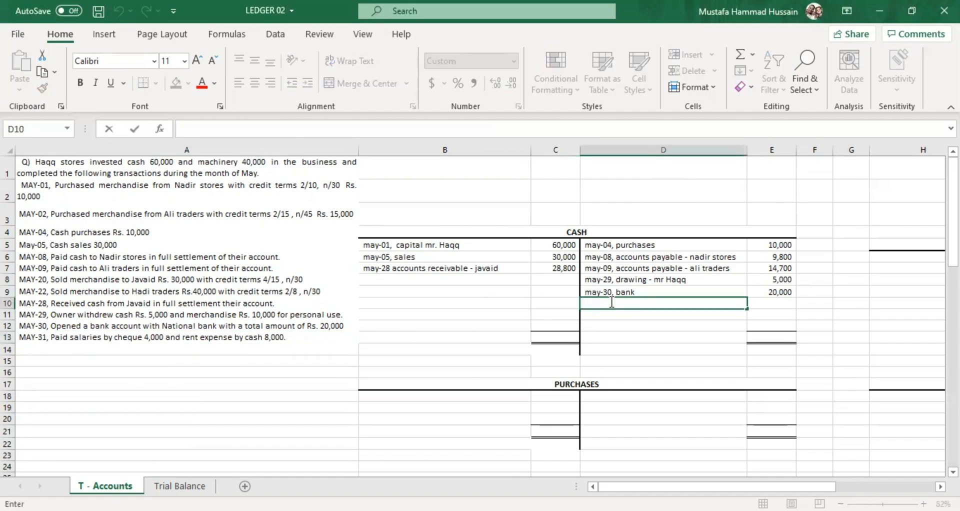
{"action": "type", "text": "may-30, bank"}
{"action": "type", "text": "1,"}
{"action": "type", "text": " rent e"}
{"action": "type", "text": "xpense"}
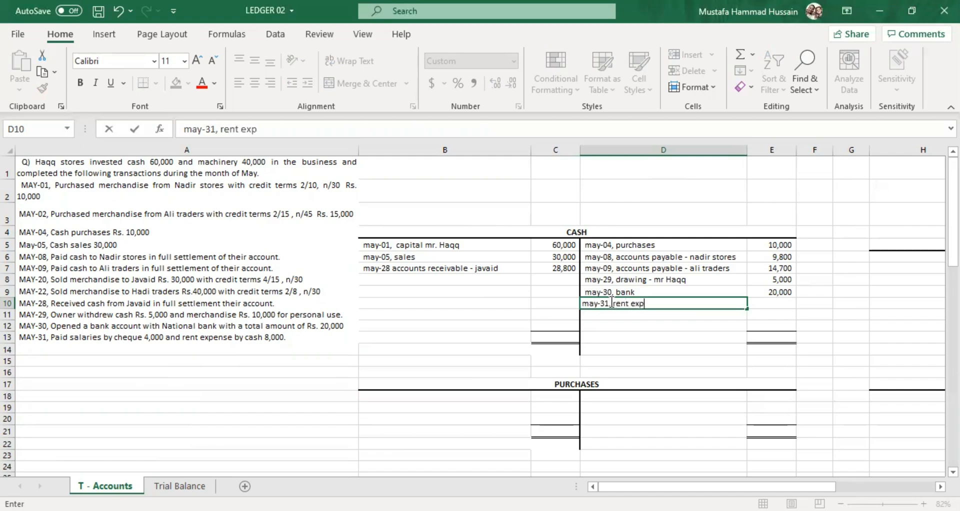
{"action": "double_click", "coordinate": [773, 302]}
{"action": "type", "text": "8000"}
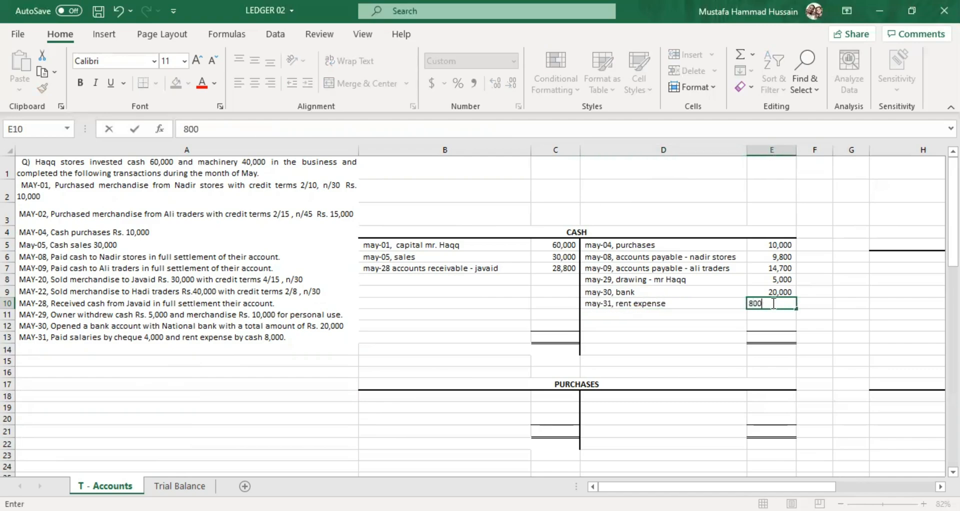
{"action": "left_click", "coordinate": [659, 333]}
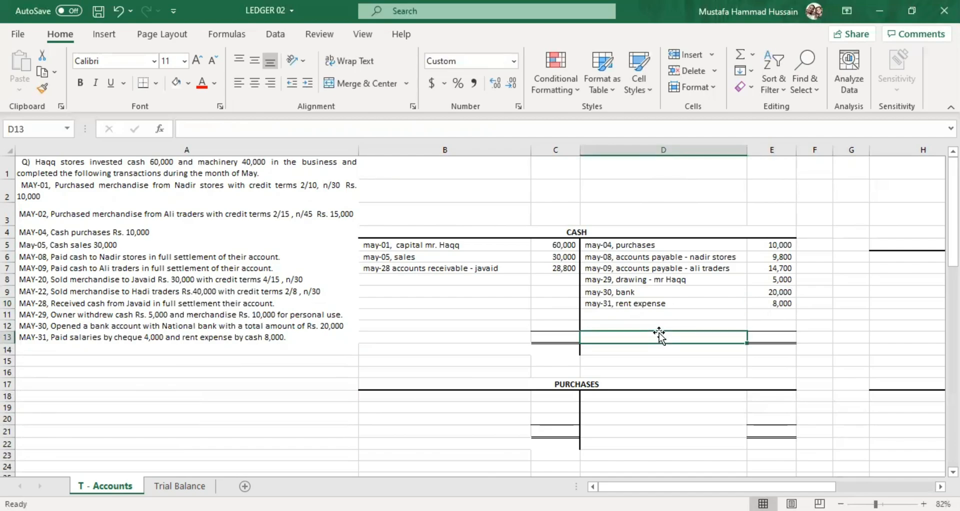
Review the Cash account's entries, add up the debit side and enter the total 118800 in C10.
{"action": "left_click", "coordinate": [180, 336]}
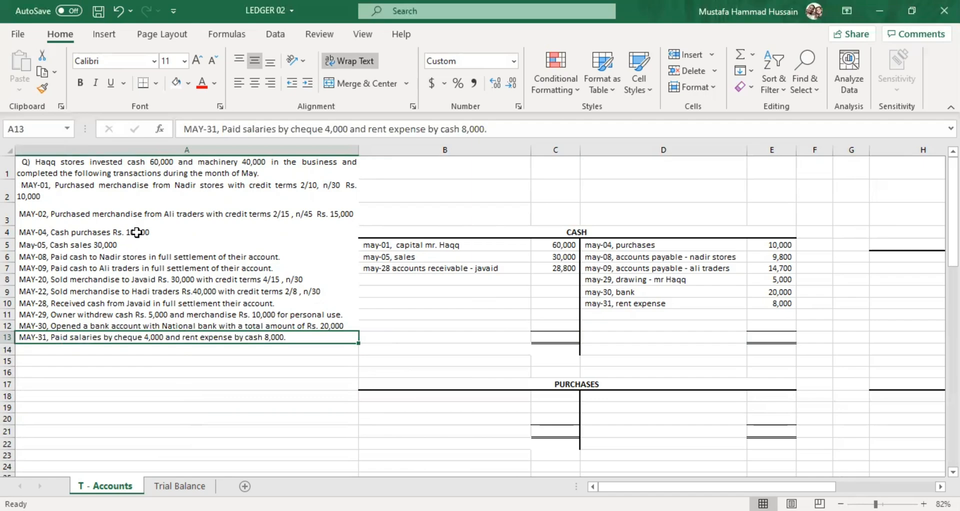
{"action": "left_click_drag", "start_coordinate": [397, 244], "coordinate": [762, 301]}
{"action": "left_click", "coordinate": [702, 325]}
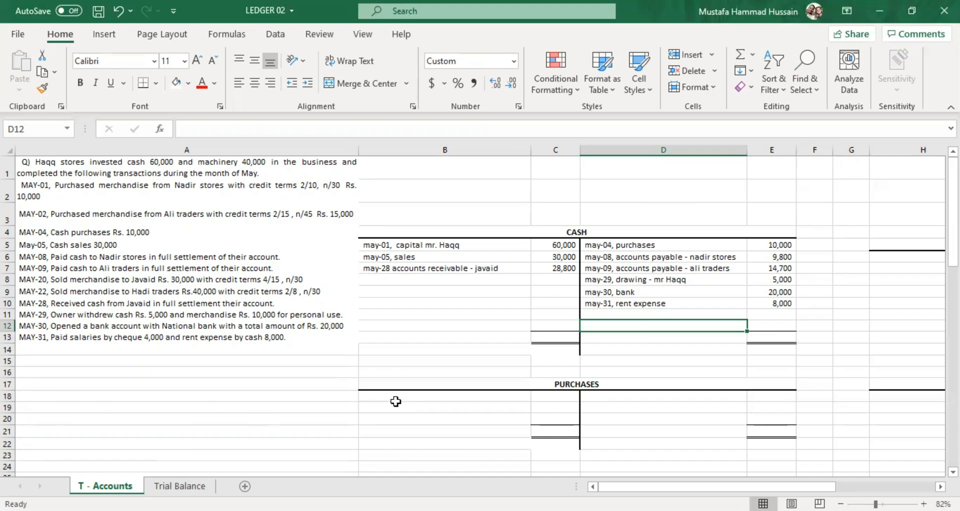
{"action": "left_click", "coordinate": [566, 325]}
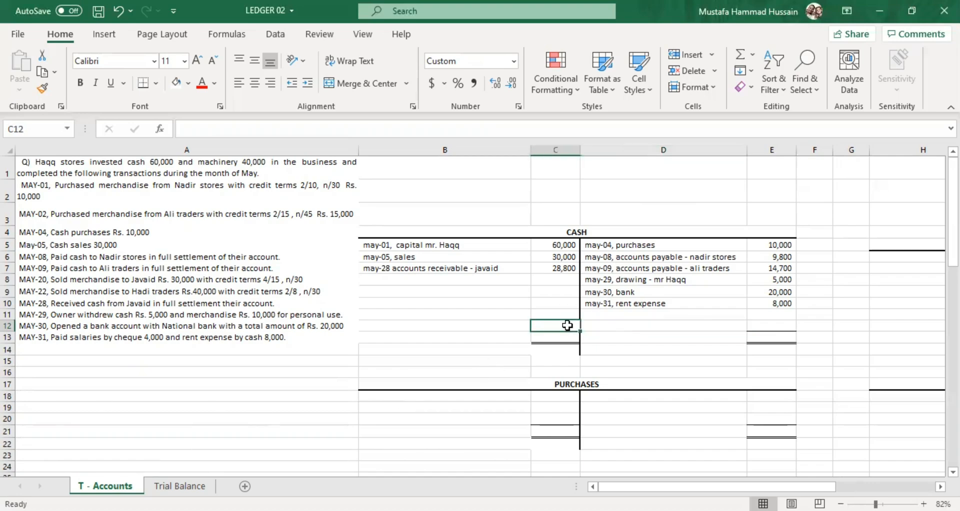
{"action": "left_click", "coordinate": [560, 256]}
{"action": "left_click", "coordinate": [550, 305]}
{"action": "type", "text": "118"}
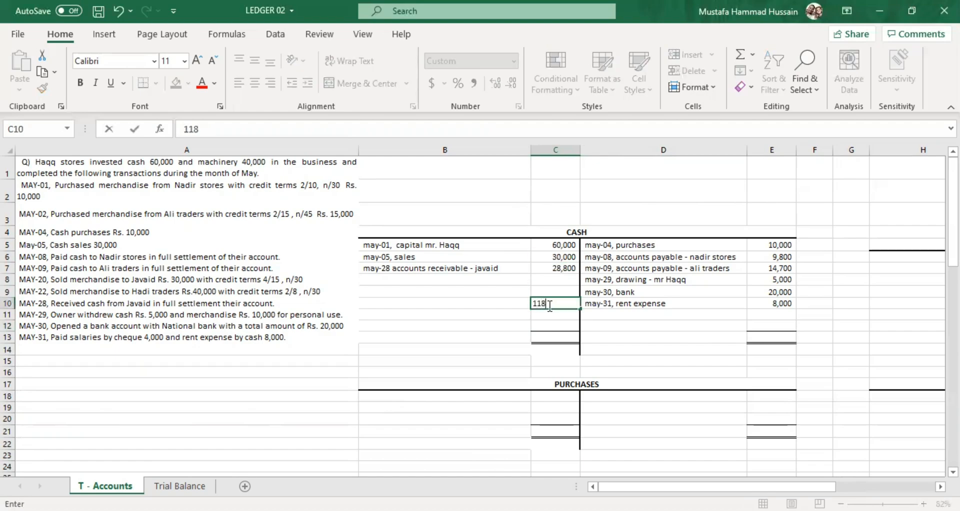
{"action": "type", "text": "800"}
{"action": "key", "text": "Return"}
Add up the Cash account's credit amounts from E5 through E10.
{"action": "left_click", "coordinate": [772, 247]}
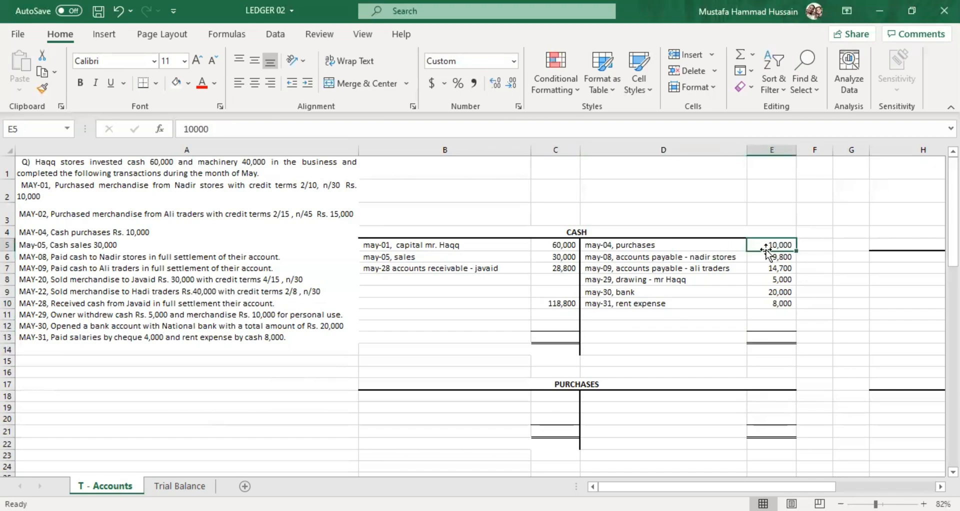
{"action": "left_click", "coordinate": [770, 292]}
{"action": "key", "text": "Down"}
{"action": "left_click", "coordinate": [783, 253]}
{"action": "left_click", "coordinate": [783, 245]}
{"action": "left_click", "coordinate": [785, 268]}
{"action": "left_click", "coordinate": [785, 291]}
{"action": "left_click", "coordinate": [789, 302]}
{"action": "left_click", "coordinate": [788, 256]}
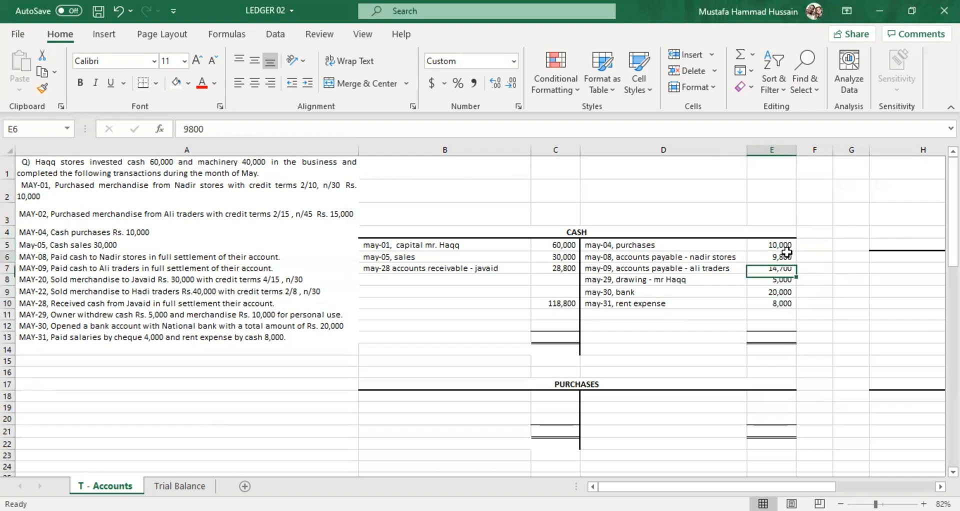
{"action": "left_click", "coordinate": [542, 289]}
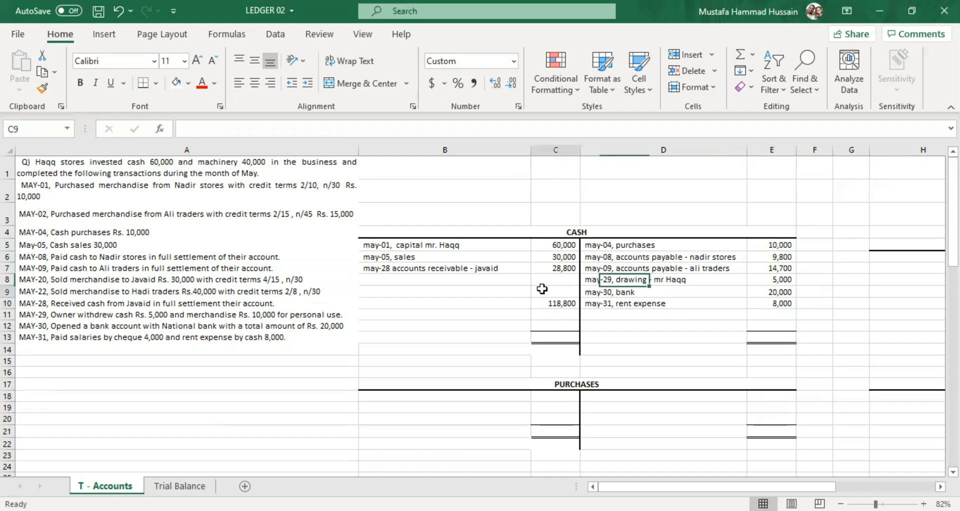
{"action": "left_click", "coordinate": [760, 242]}
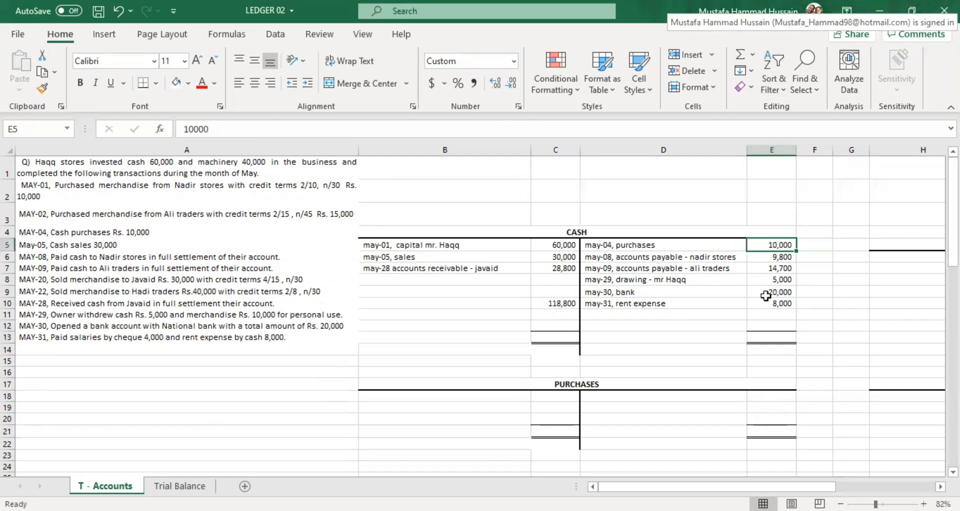
{"action": "left_click", "coordinate": [759, 311]}
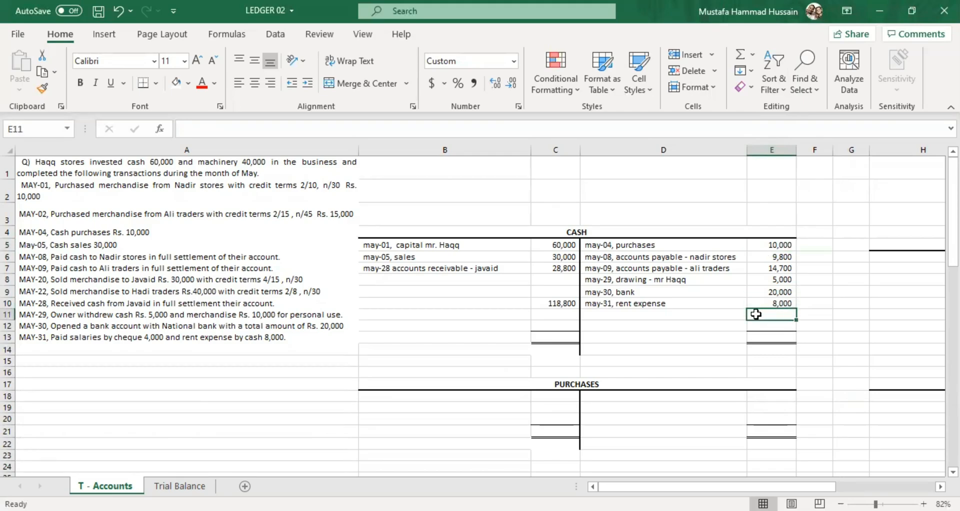
Enter the Cash account's credit total of 67500 in D11, below the rent expense entry, and compare it with the debit total in C10.
{"action": "left_click", "coordinate": [692, 318]}
{"action": "scroll", "coordinate": [692, 318], "scroll_direction": "down", "scroll_amount": 6}
{"action": "left_click", "coordinate": [692, 318]}
{"action": "scroll", "coordinate": [692, 319], "scroll_direction": "up", "scroll_amount": 6}
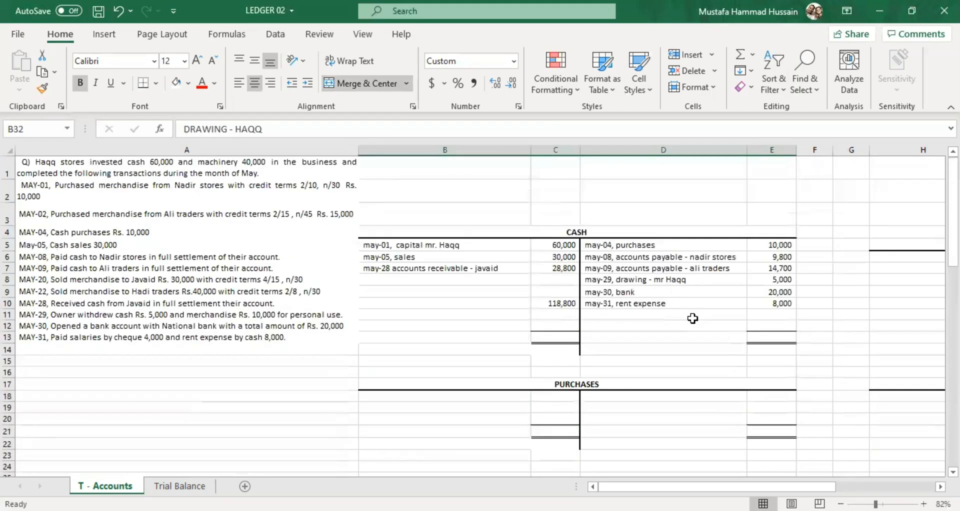
{"action": "left_click", "coordinate": [601, 318]}
{"action": "scroll", "coordinate": [602, 319], "scroll_direction": "down", "scroll_amount": 6}
{"action": "left_click", "coordinate": [606, 317]}
{"action": "scroll", "coordinate": [631, 290], "scroll_direction": "up", "scroll_amount": 6}
{"action": "double_click", "coordinate": [633, 314]}
{"action": "type", "text": "67500"}
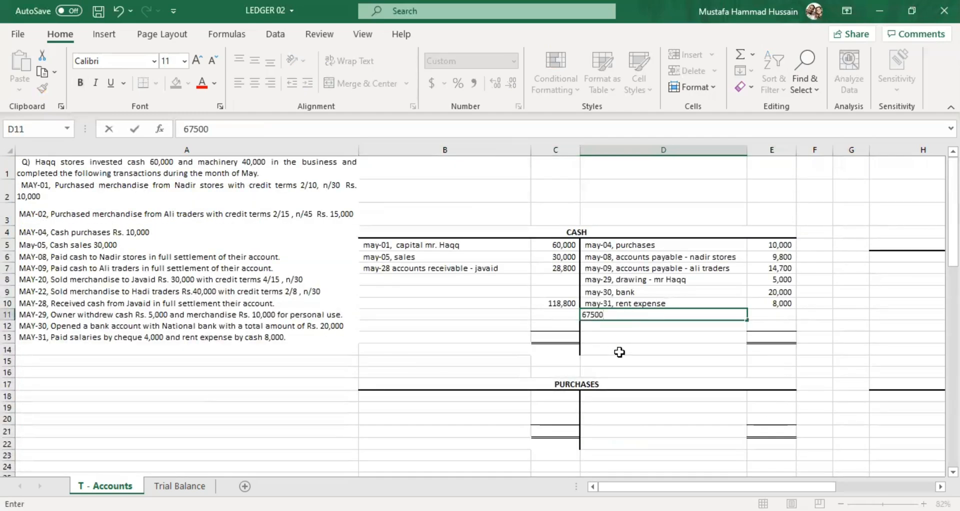
{"action": "left_click", "coordinate": [620, 352]}
{"action": "left_click", "coordinate": [719, 319]}
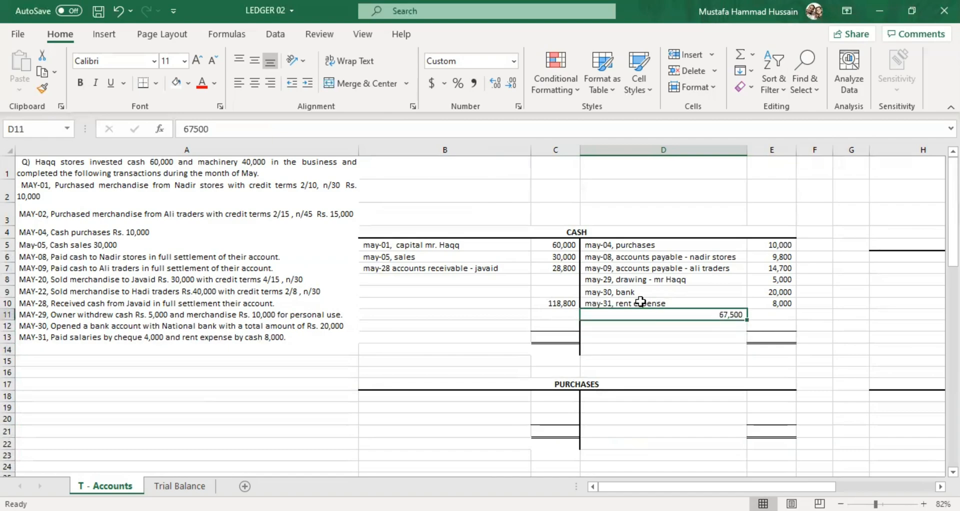
{"action": "left_click", "coordinate": [570, 302]}
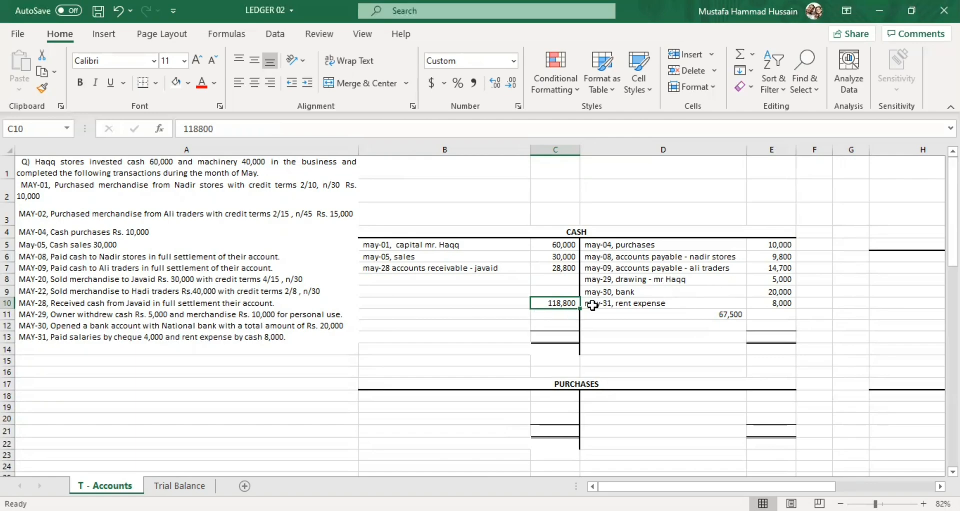
Move the Cash account's credit total of 67500 from D11 to E11 and label it "footing" in D11.
{"action": "left_click", "coordinate": [737, 315]}
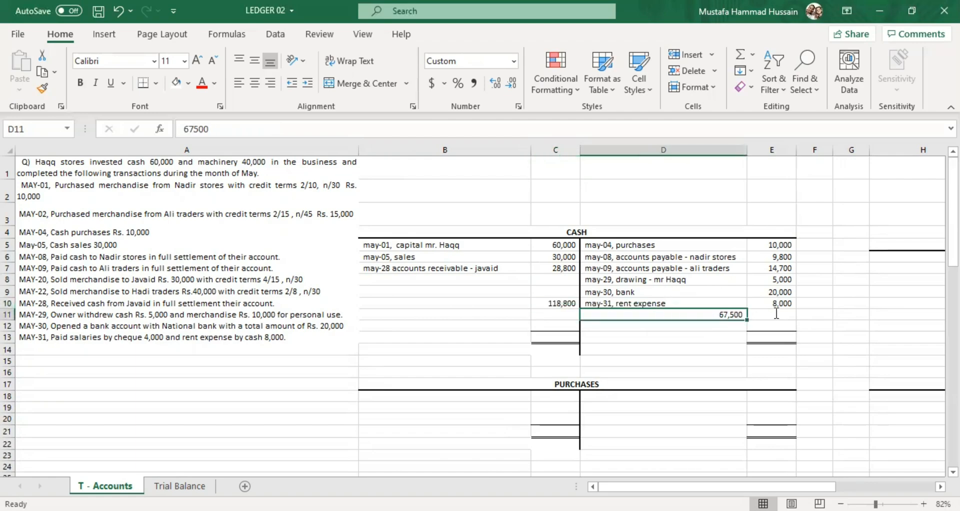
{"action": "left_click", "coordinate": [776, 313]}
{"action": "type", "text": "6750"}
{"action": "double_click", "coordinate": [726, 312]}
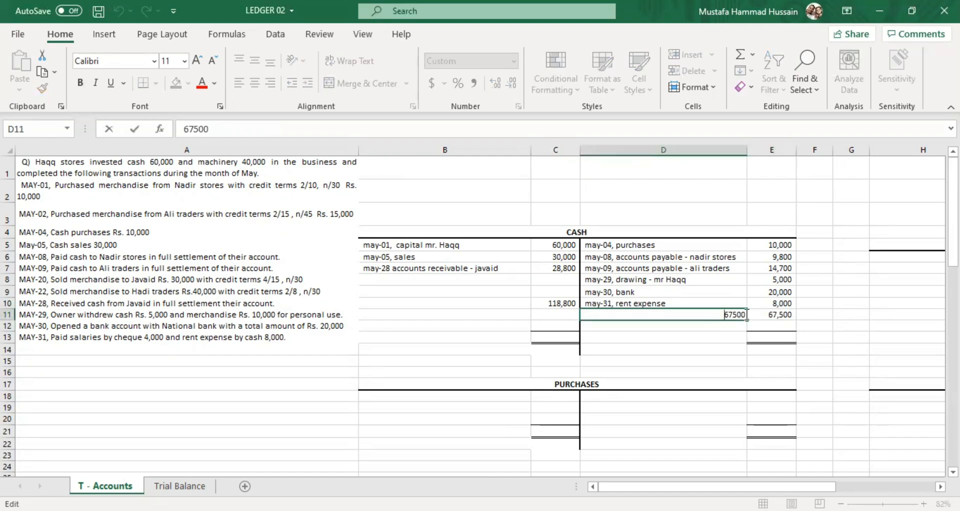
{"action": "left_click_drag", "start_coordinate": [741, 315], "coordinate": [714, 322]}
{"action": "key", "text": "BackSpace"}
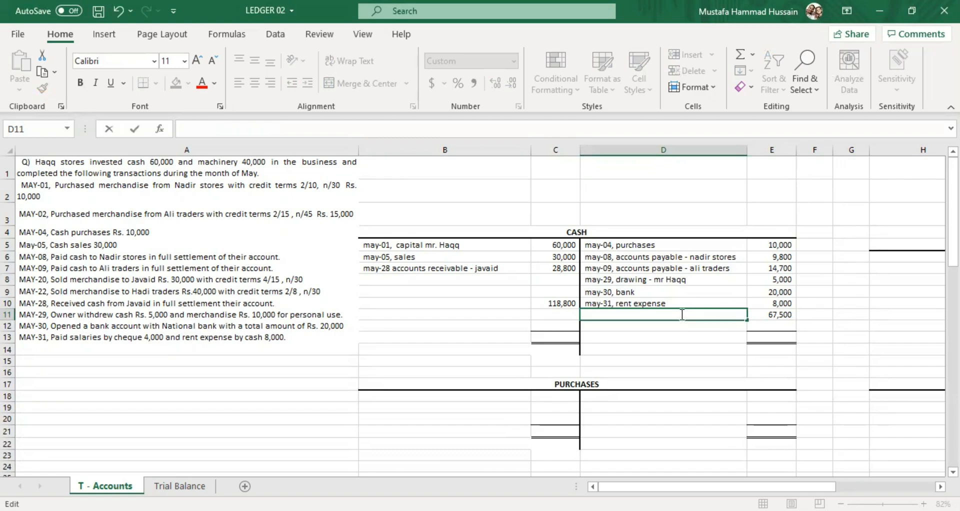
{"action": "type", "text": "footing"}
{"action": "key", "text": "Return"}
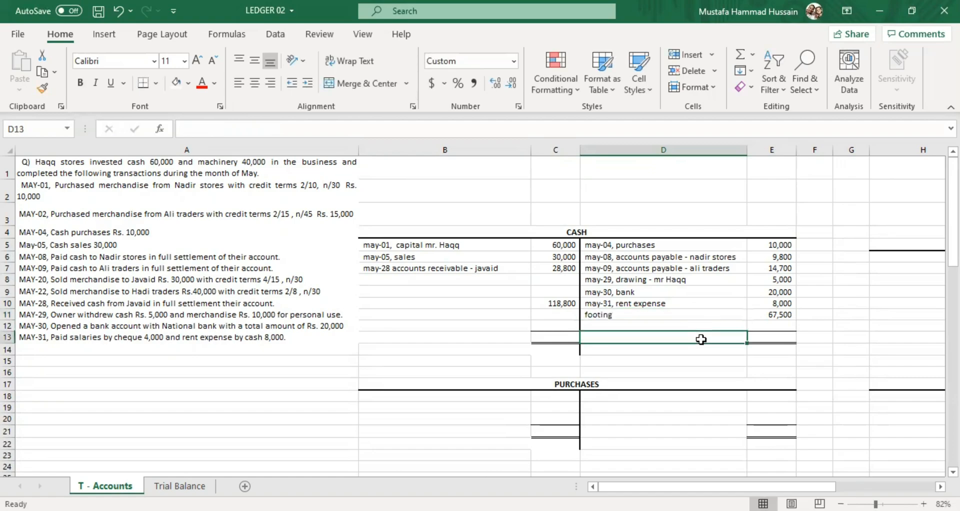
Clear the debit total from C10 and enter 118800 in the Cash account's debit total cell C13.
{"action": "left_click", "coordinate": [783, 314]}
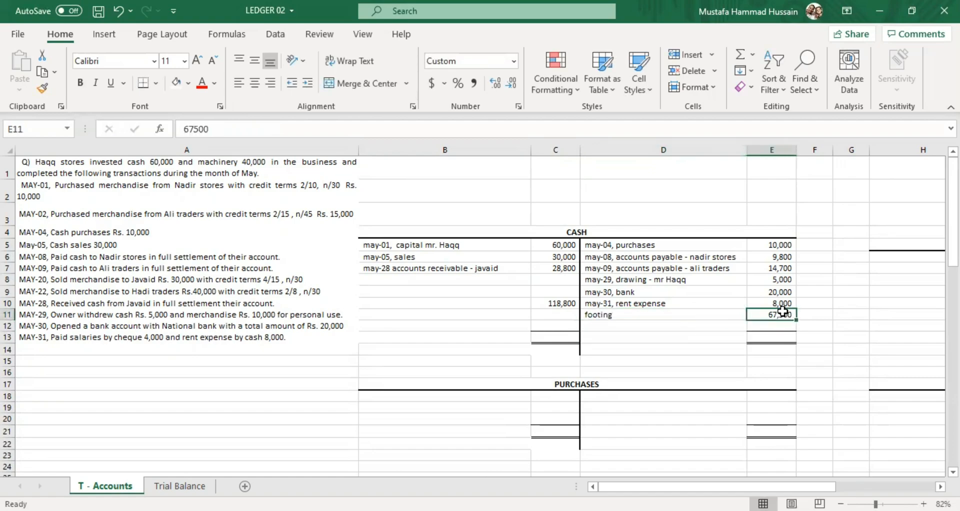
{"action": "left_click", "coordinate": [559, 303]}
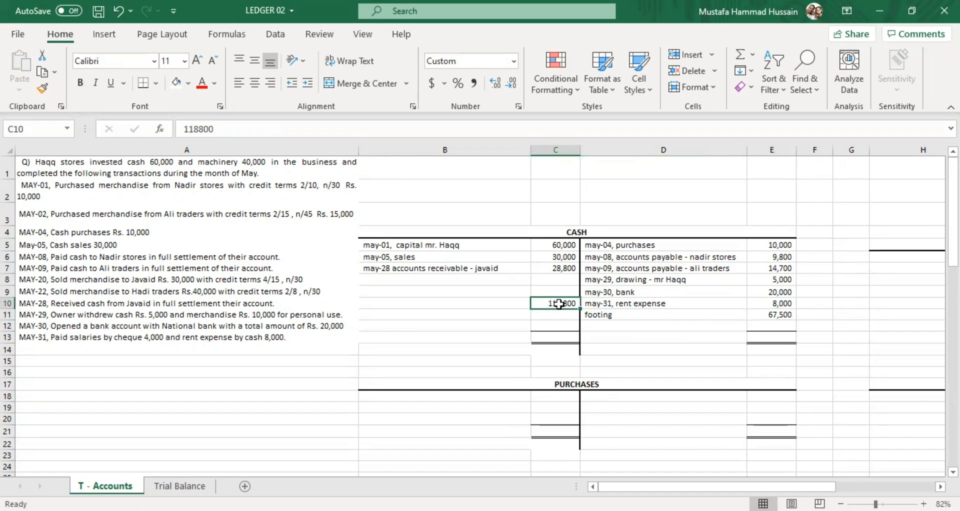
{"action": "key", "text": "BackSpace"}
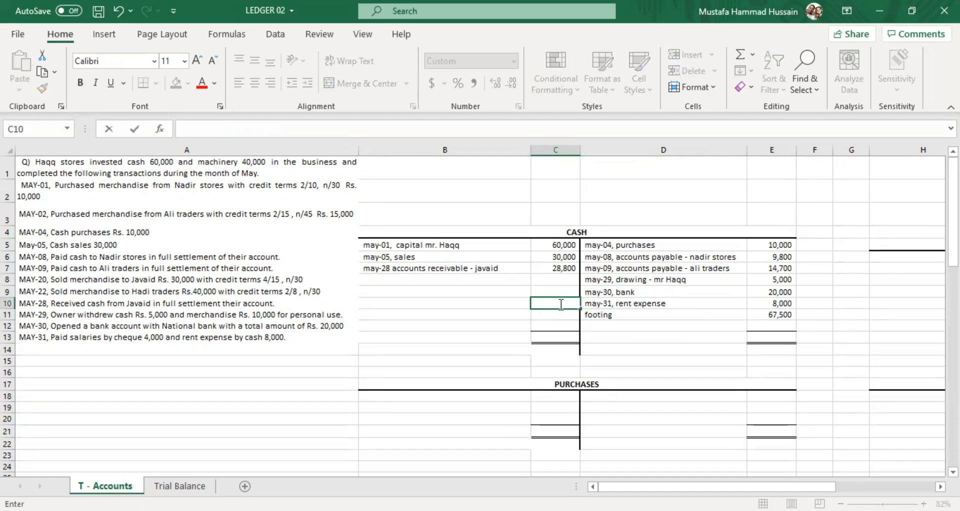
{"action": "left_click", "coordinate": [559, 336]}
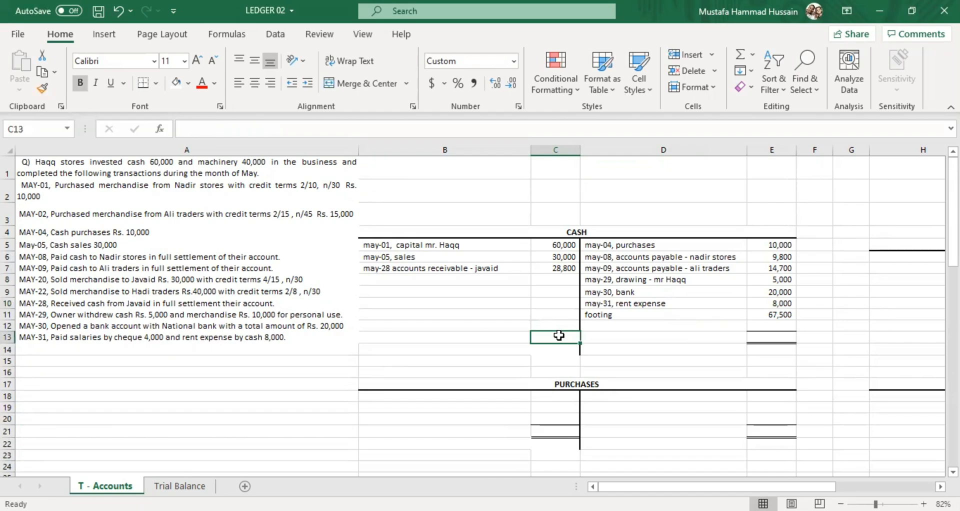
{"action": "type", "text": "11880"}
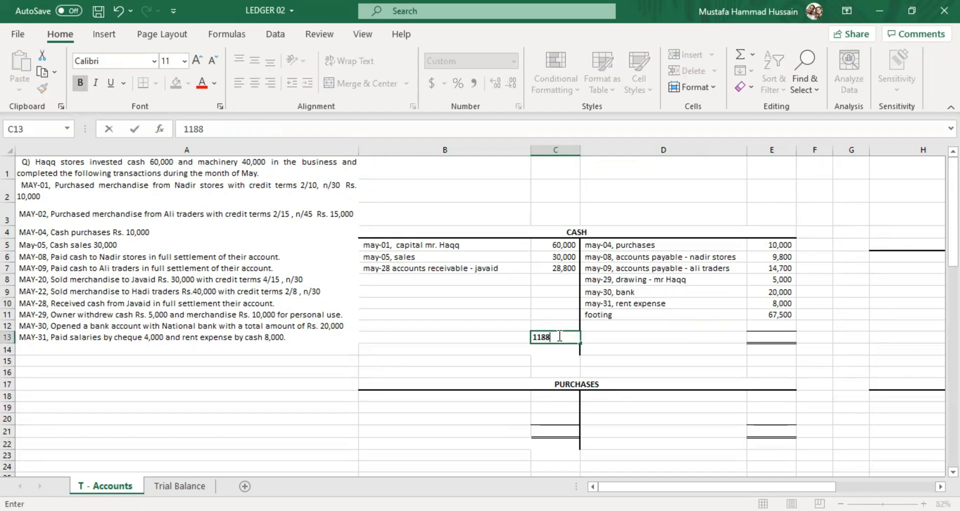
{"action": "left_click", "coordinate": [798, 389]}
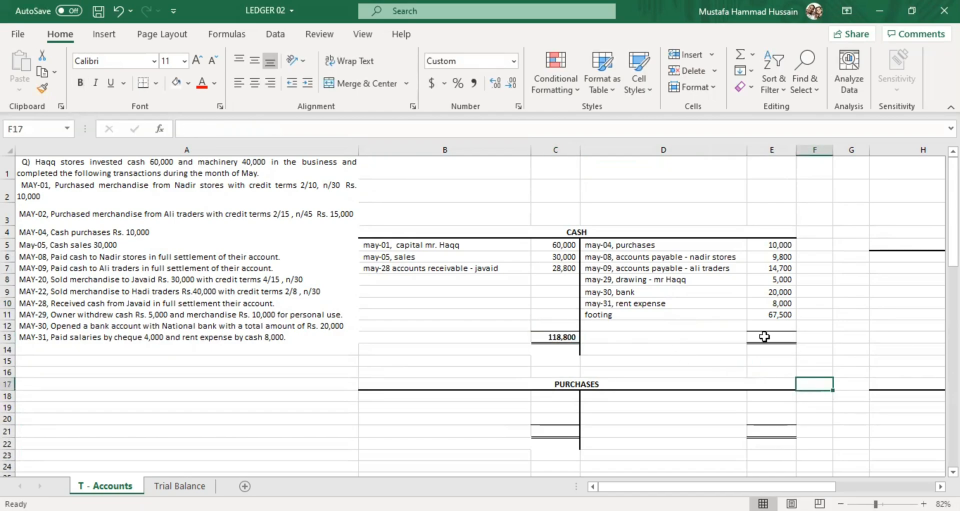
Enter the matching total 118800 in E13 on the Cash account's credit side.
{"action": "double_click", "coordinate": [765, 338]}
{"action": "type", "text": "118800"}
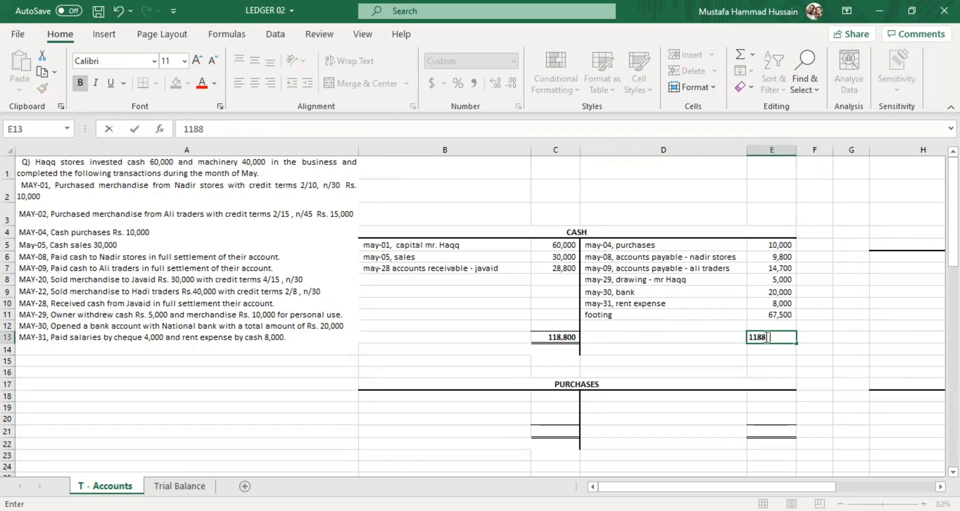
{"action": "left_click", "coordinate": [707, 345]}
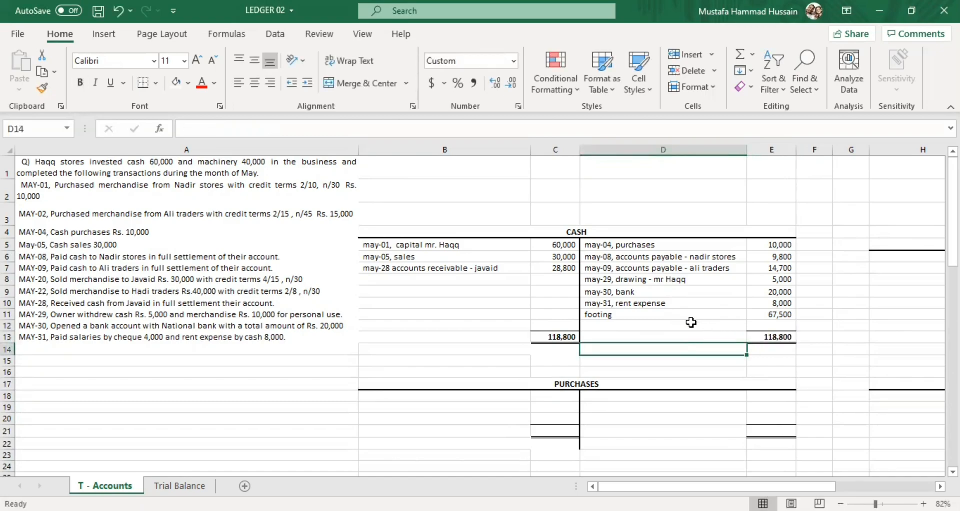
Make the Cash account's footing amount in E11 bold.
{"action": "left_click", "coordinate": [654, 322]}
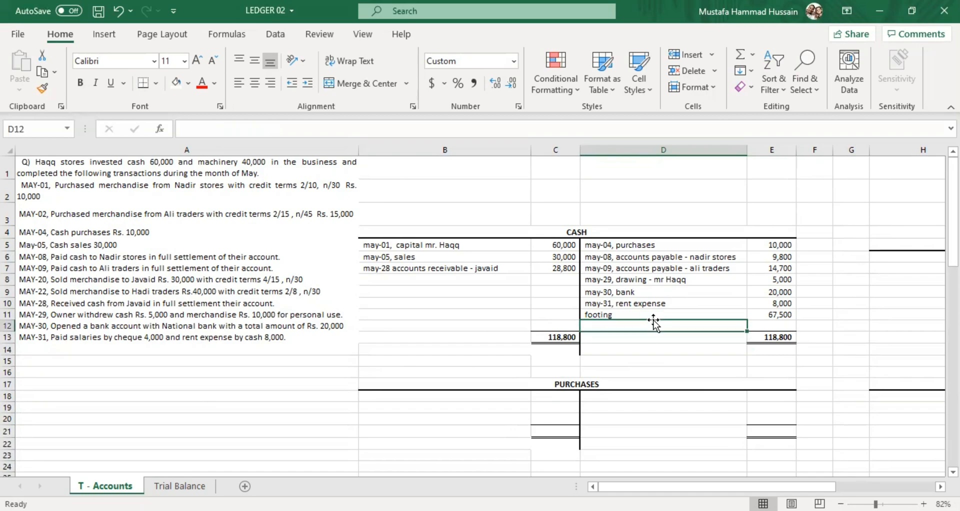
{"action": "left_click", "coordinate": [622, 314]}
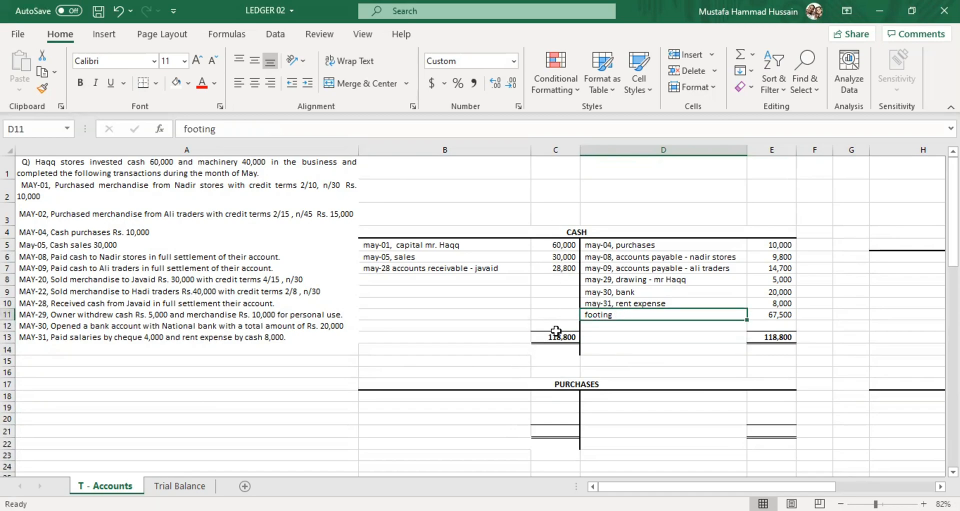
{"action": "left_click", "coordinate": [555, 349]}
{"action": "left_click", "coordinate": [782, 331]}
{"action": "left_click", "coordinate": [783, 314]}
{"action": "left_click", "coordinate": [82, 81]}
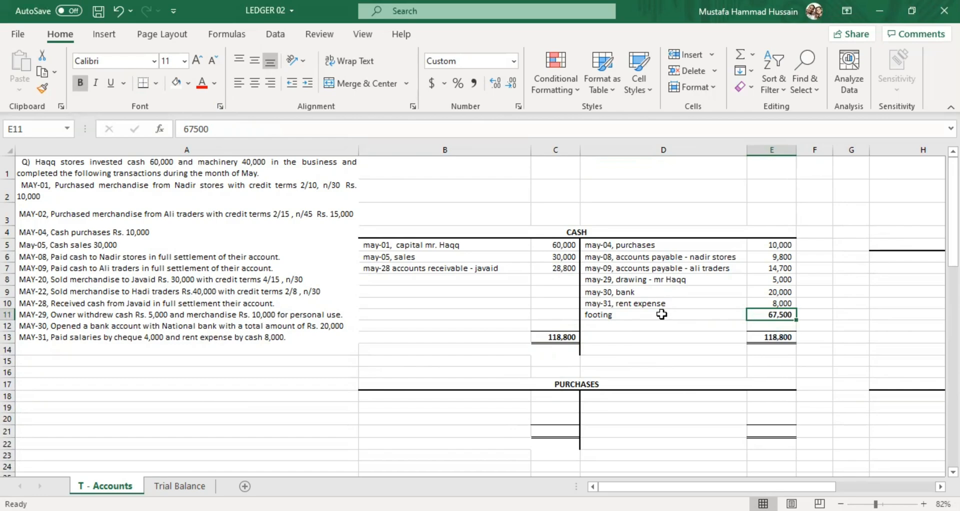
Enter the Cash account's balancing amount of 51300 in E12, below the footing.
{"action": "scroll", "coordinate": [645, 325], "scroll_direction": "down", "scroll_amount": 6}
{"action": "left_click", "coordinate": [637, 321]}
{"action": "scroll", "coordinate": [638, 328], "scroll_direction": "up", "scroll_amount": 6}
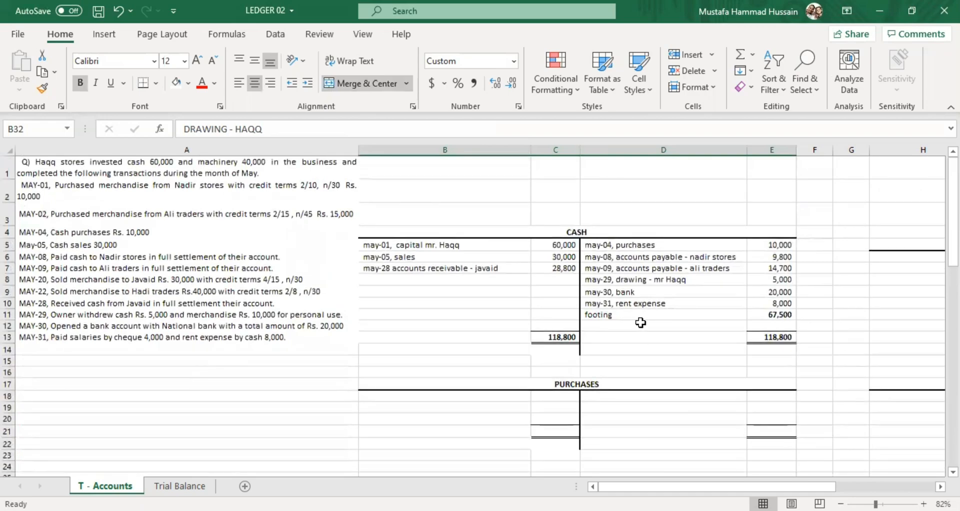
{"action": "left_click", "coordinate": [640, 322]}
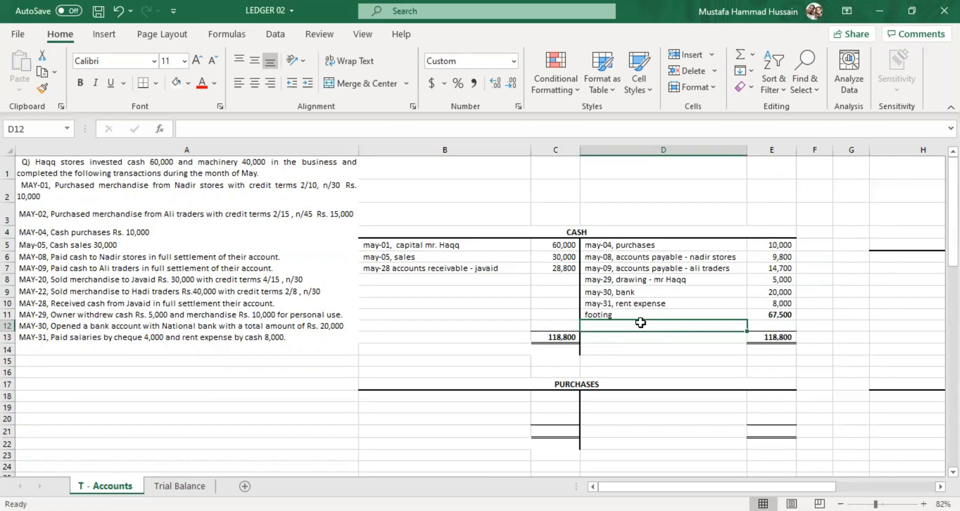
{"action": "left_click", "coordinate": [774, 327]}
{"action": "type", "text": "5"}
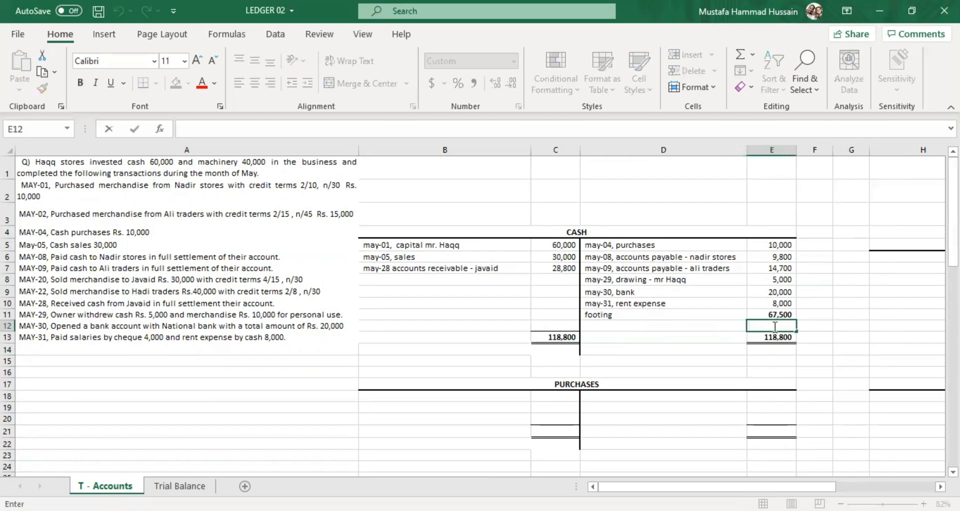
{"action": "type", "text": "1,300"}
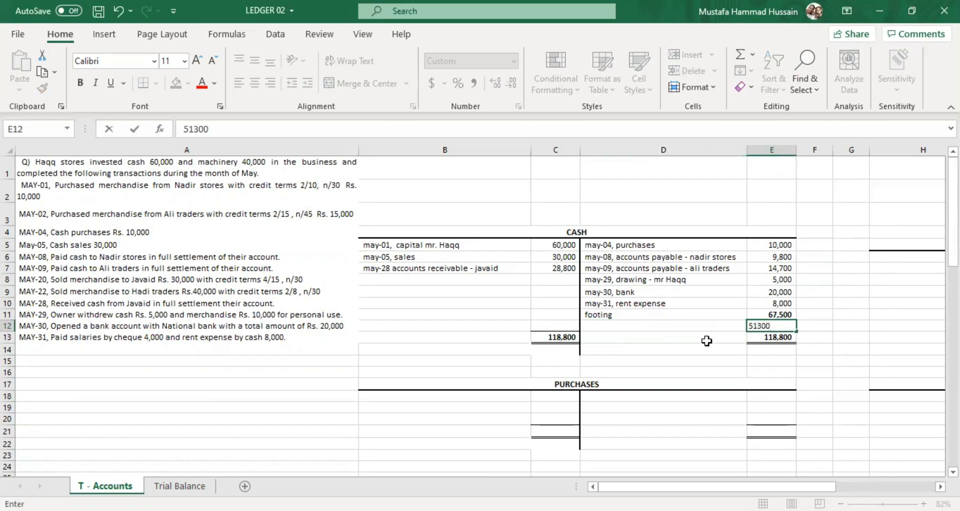
{"action": "left_click", "coordinate": [673, 334]}
Label the Cash account's balancing amount "may-31, balance c/f" in D12.
{"action": "double_click", "coordinate": [670, 325]}
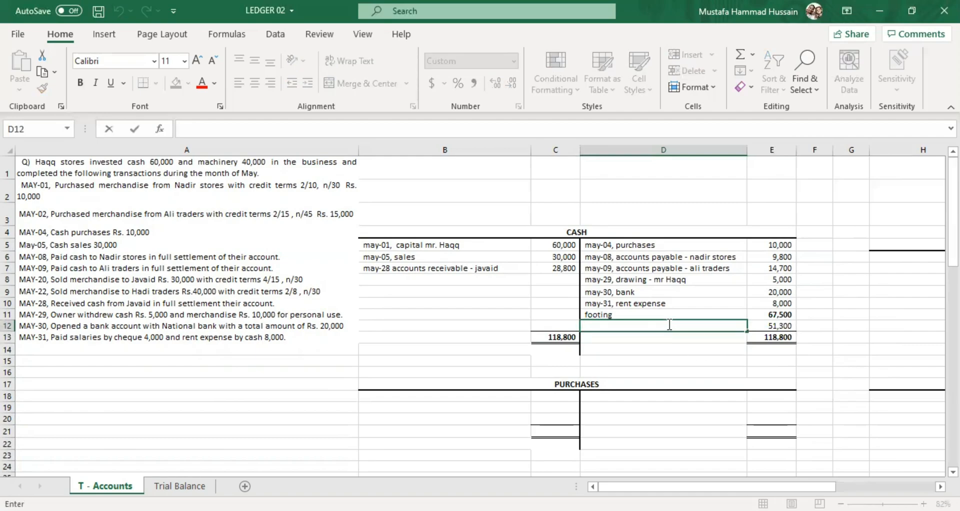
{"action": "type", "text": "may-31"}
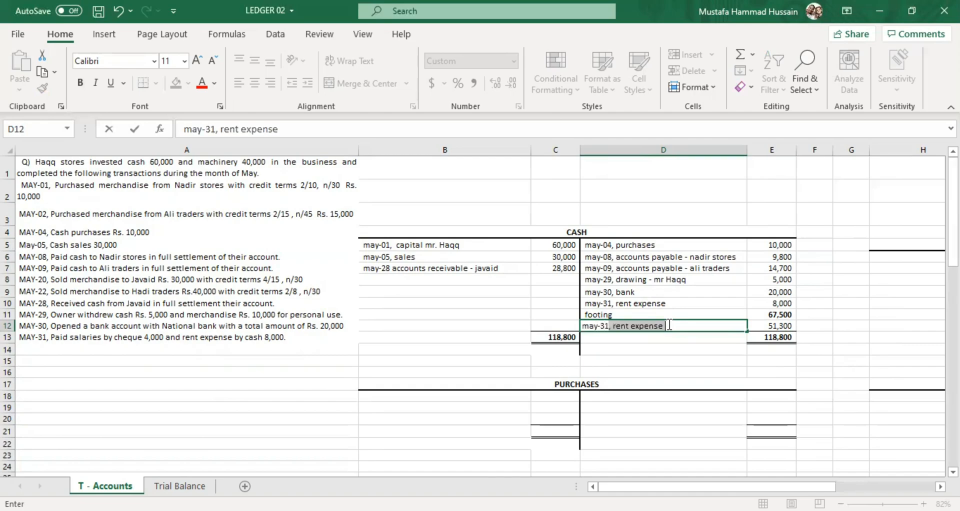
{"action": "type", "text": ", balance c/f"}
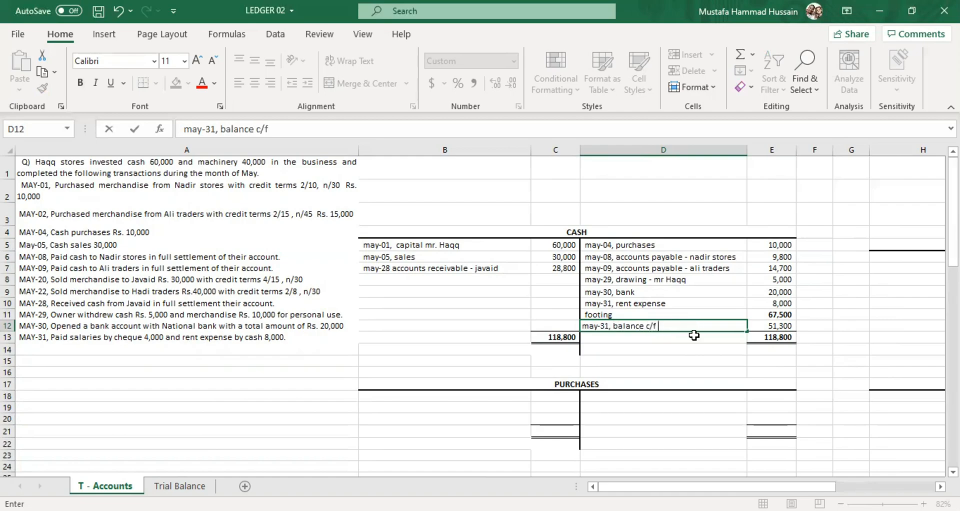
{"action": "key", "text": "Return"}
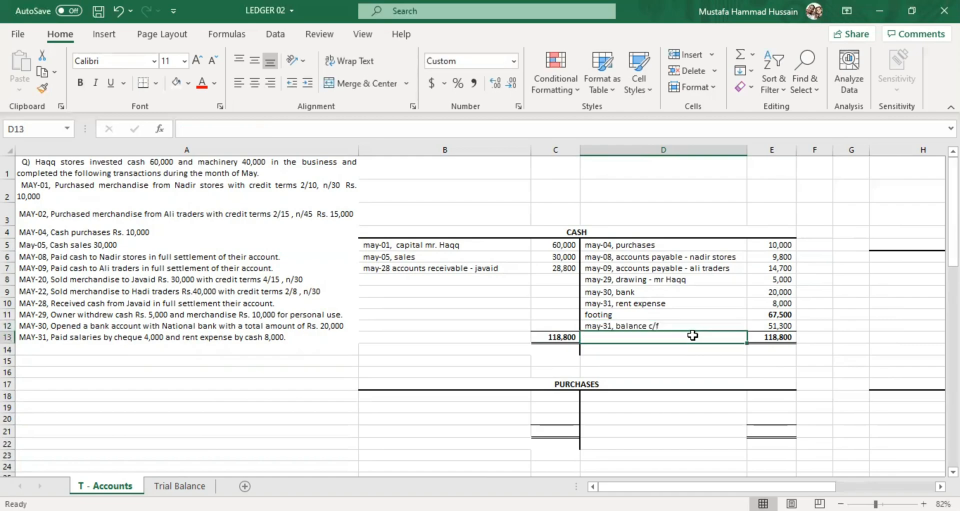
Compare the Cash account's debit and credit totals in row 13 with the footing and the May-31 balance carried forward.
{"action": "left_click_drag", "start_coordinate": [644, 326], "coordinate": [625, 469]}
{"action": "left_click", "coordinate": [665, 407]}
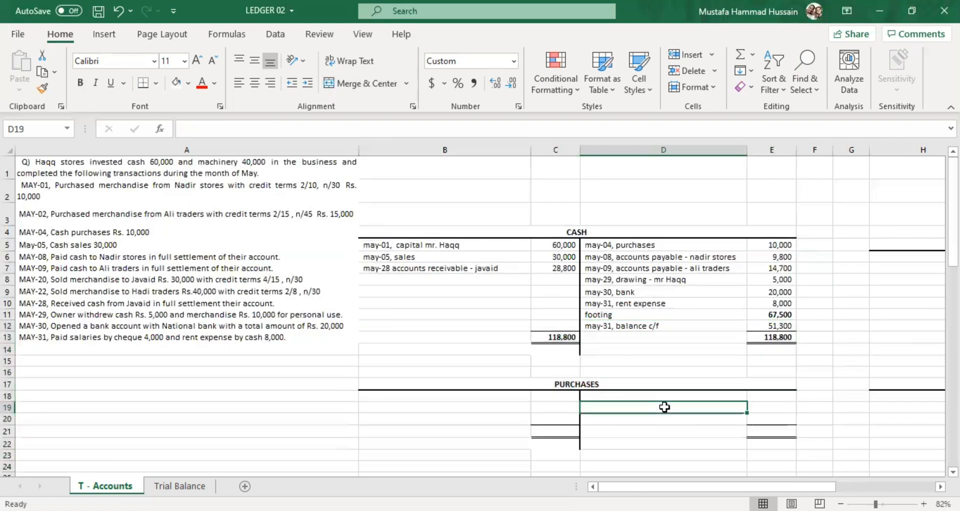
{"action": "left_click", "coordinate": [551, 334]}
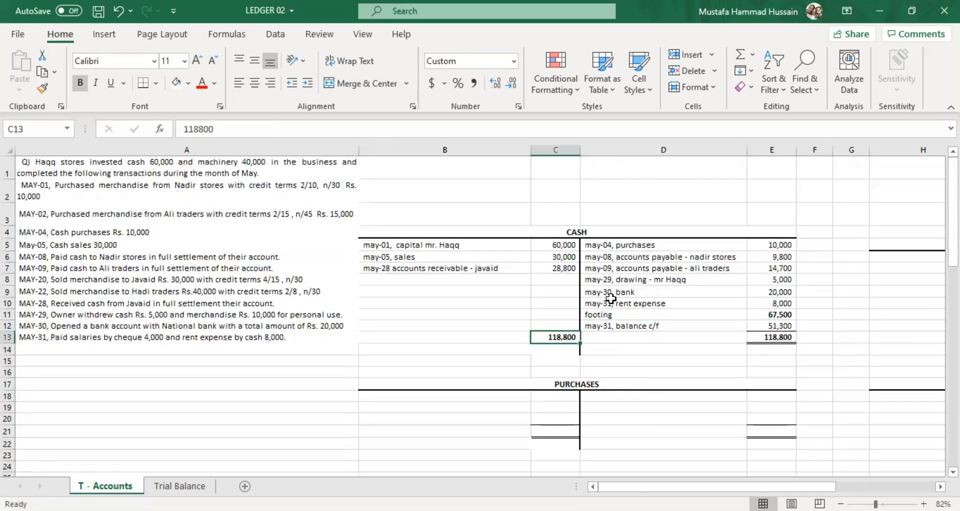
{"action": "left_click", "coordinate": [770, 312]}
{"action": "key", "text": "ctrl+b"}
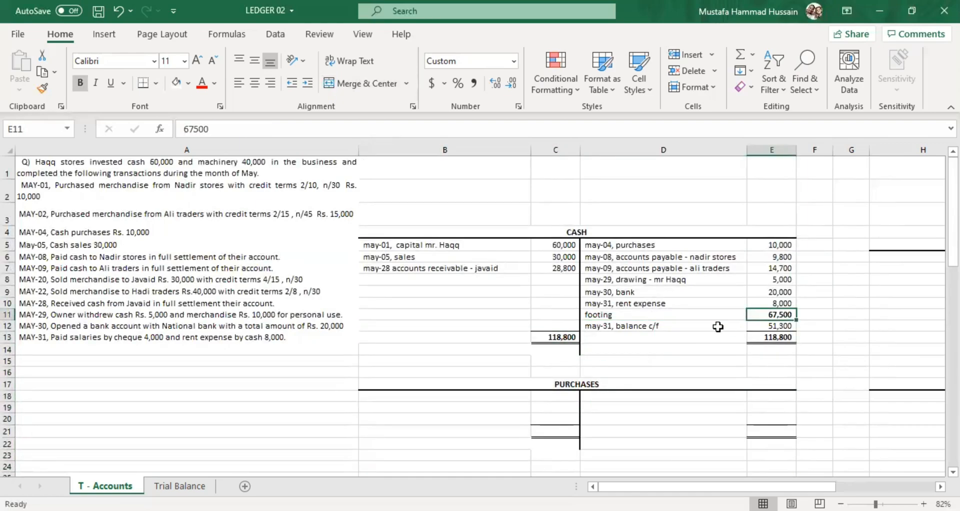
{"action": "left_click", "coordinate": [780, 335]}
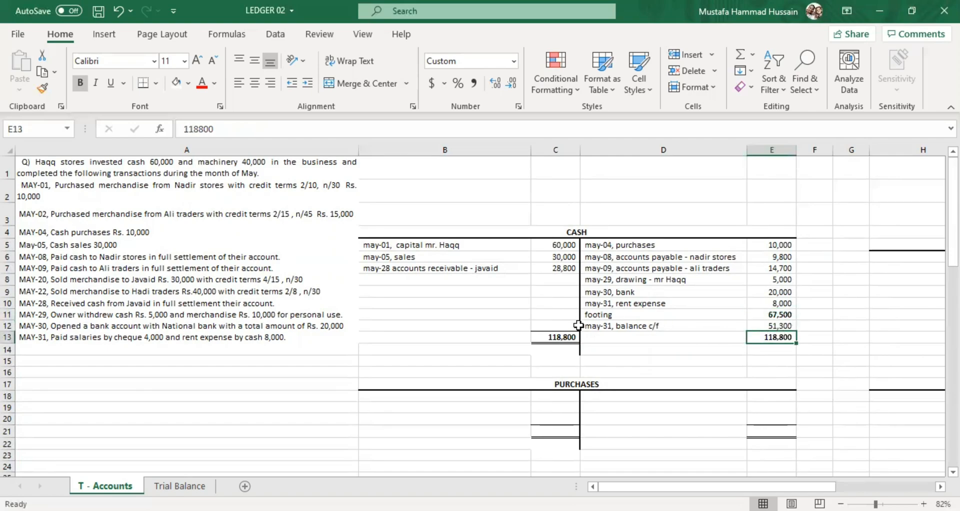
{"action": "left_click", "coordinate": [575, 337]}
{"action": "left_click", "coordinate": [762, 346]}
{"action": "left_click", "coordinate": [770, 335]}
{"action": "left_click", "coordinate": [678, 328]}
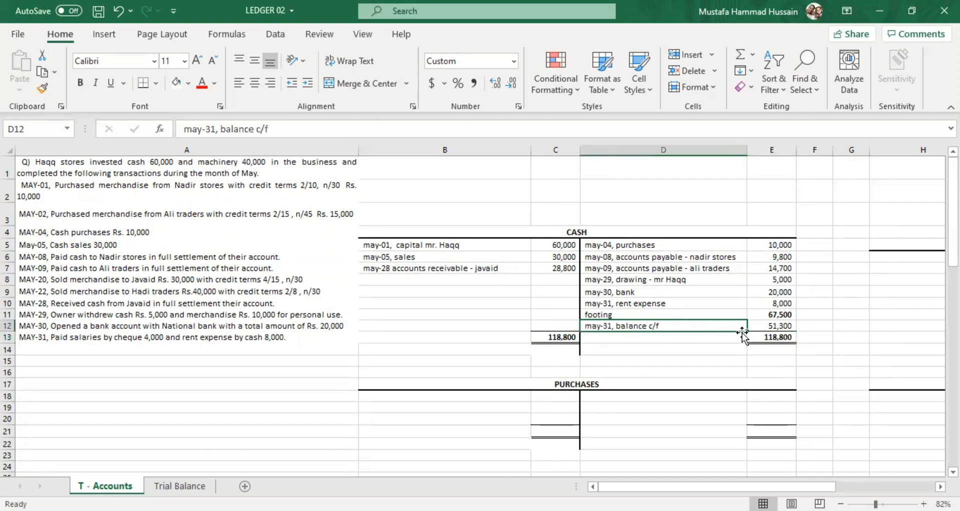
{"action": "left_click", "coordinate": [773, 327]}
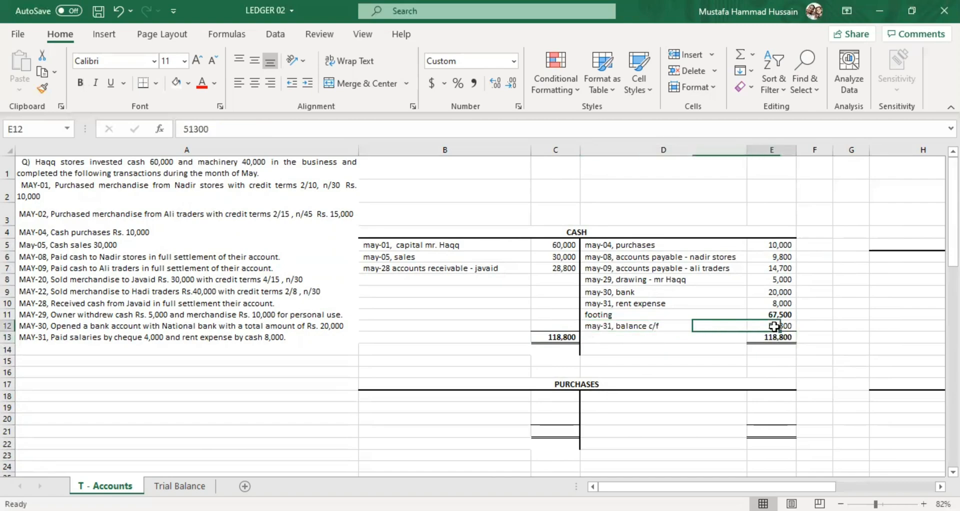
Bring down the Cash account's opening balance, with "june-01, balance b/f" in B14 and 51300 in C14.
{"action": "left_click", "coordinate": [426, 344]}
{"action": "double_click", "coordinate": [425, 346]}
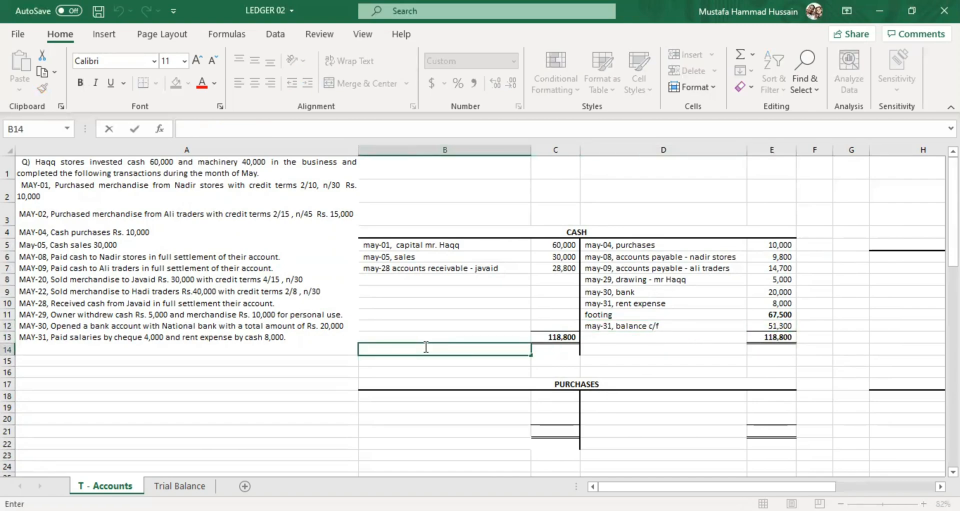
{"action": "type", "text": "june-01, balance b/f"}
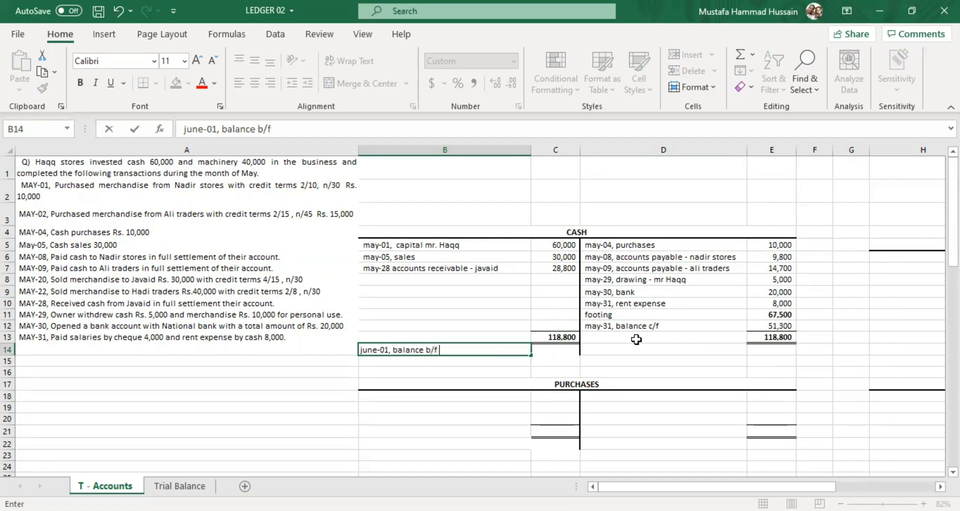
{"action": "key", "text": "Tab"}
{"action": "type", "text": "51,300"}
{"action": "left_click", "coordinate": [568, 369]}
Highlight the brought-forward cash balance in C14 with a yellow fill.
{"action": "left_click", "coordinate": [559, 349]}
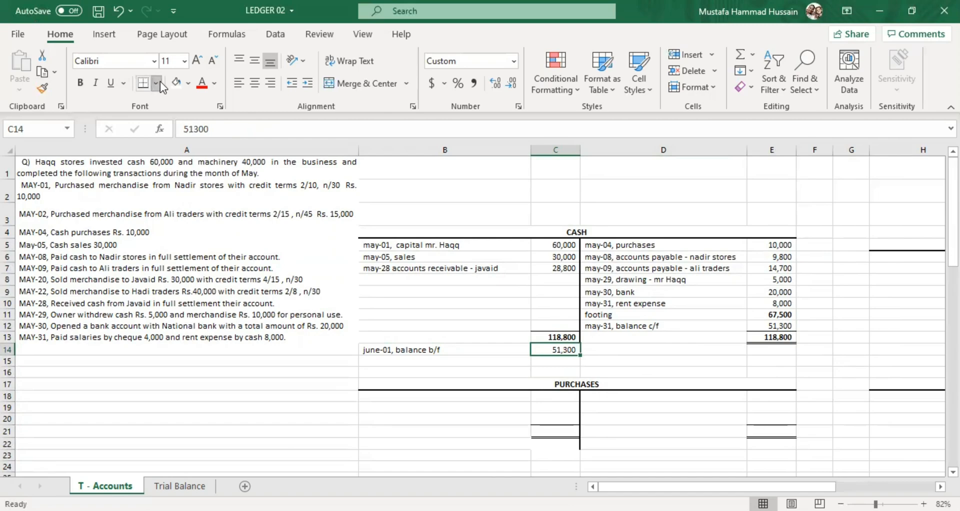
{"action": "left_click", "coordinate": [190, 82]}
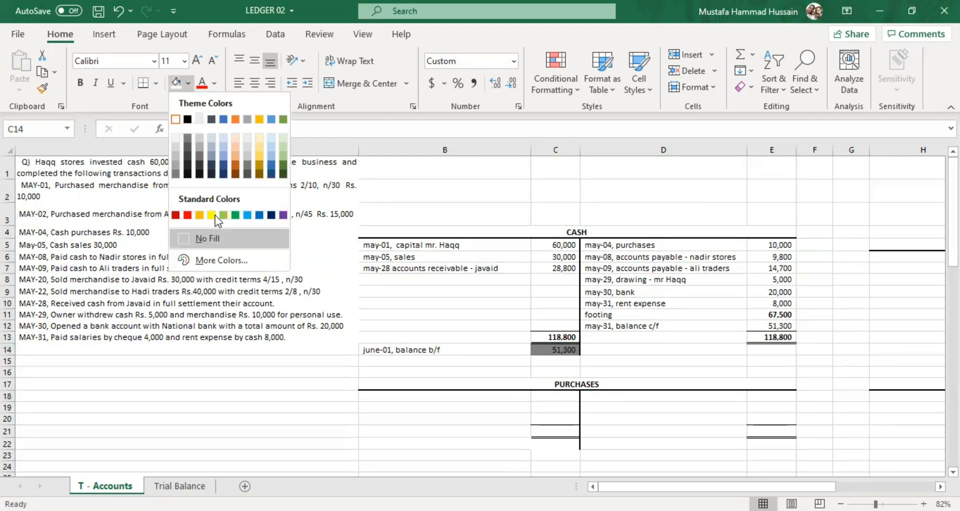
{"action": "left_click", "coordinate": [215, 215]}
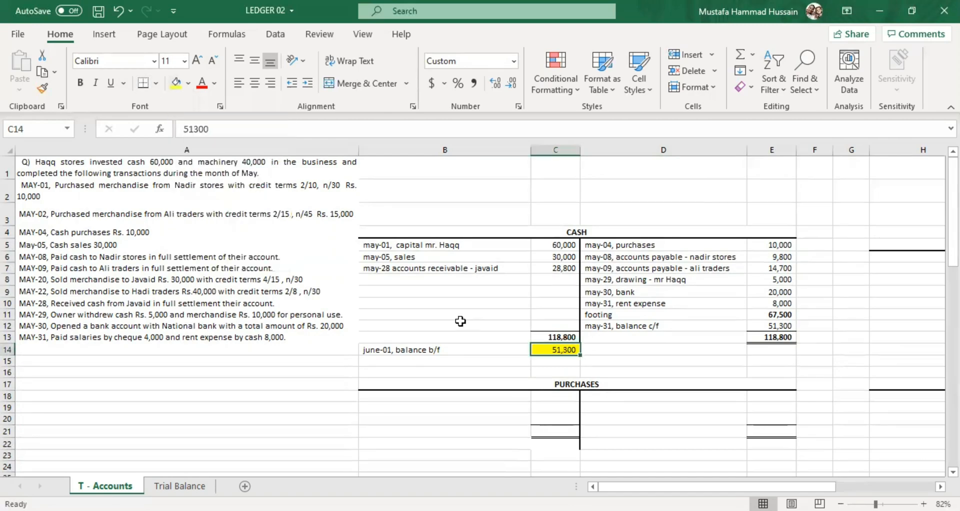
{"action": "left_click", "coordinate": [632, 348]}
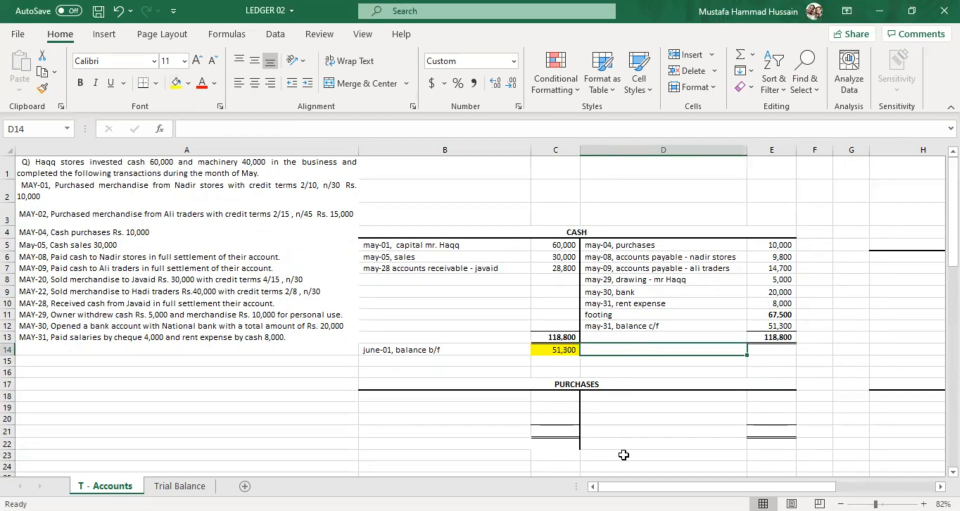
Label the Capital account's debit-side balancing entry "may-31, balance c/f" in H6.
{"action": "left_click_drag", "start_coordinate": [639, 487], "coordinate": [661, 487]}
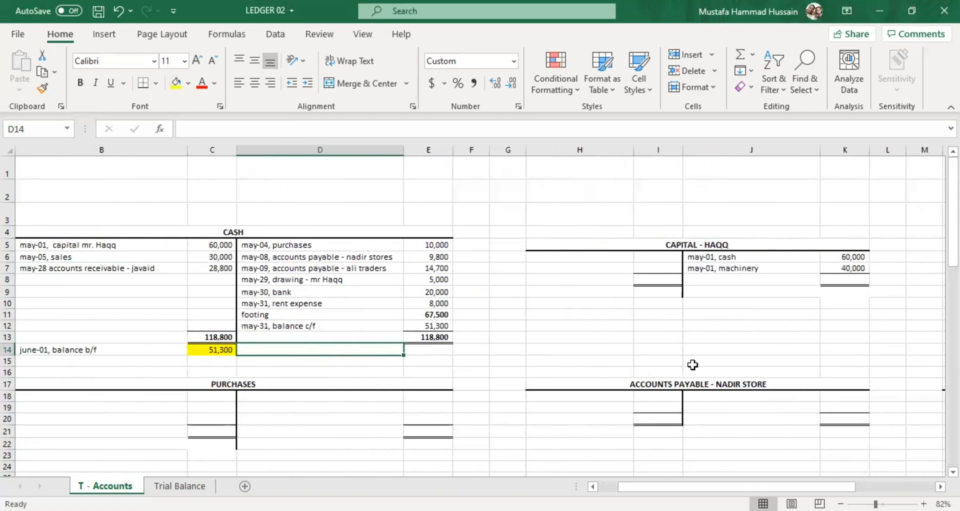
{"action": "left_click", "coordinate": [721, 259]}
{"action": "left_click", "coordinate": [728, 267]}
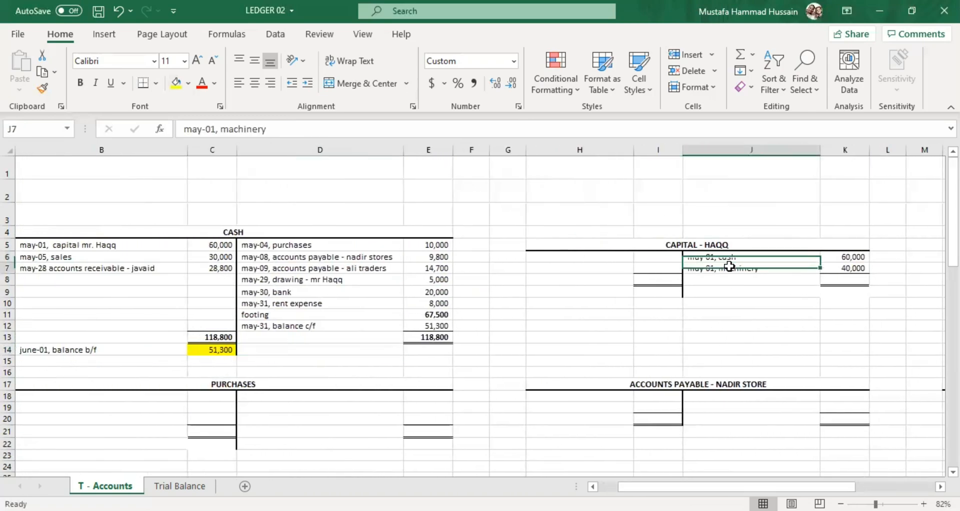
{"action": "left_click", "coordinate": [726, 255]}
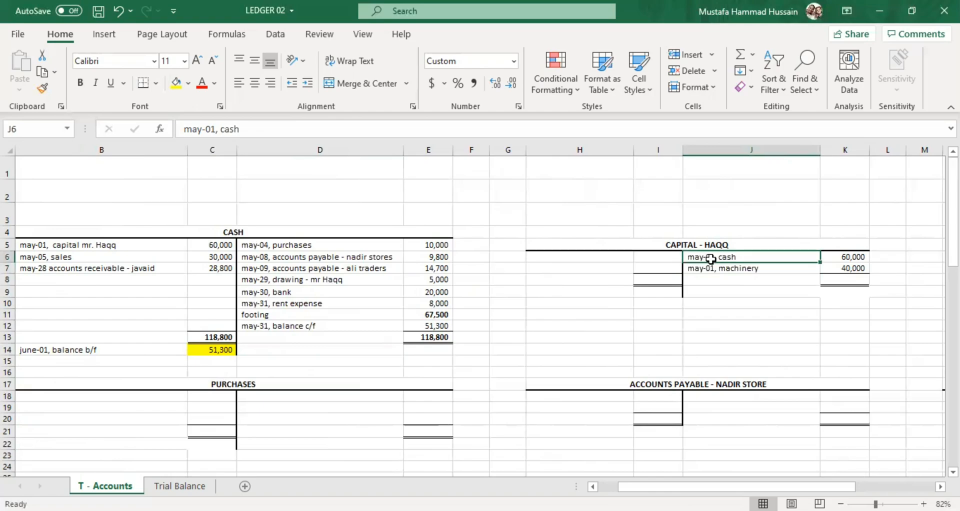
{"action": "left_click", "coordinate": [587, 254]}
{"action": "left_click", "coordinate": [587, 253]}
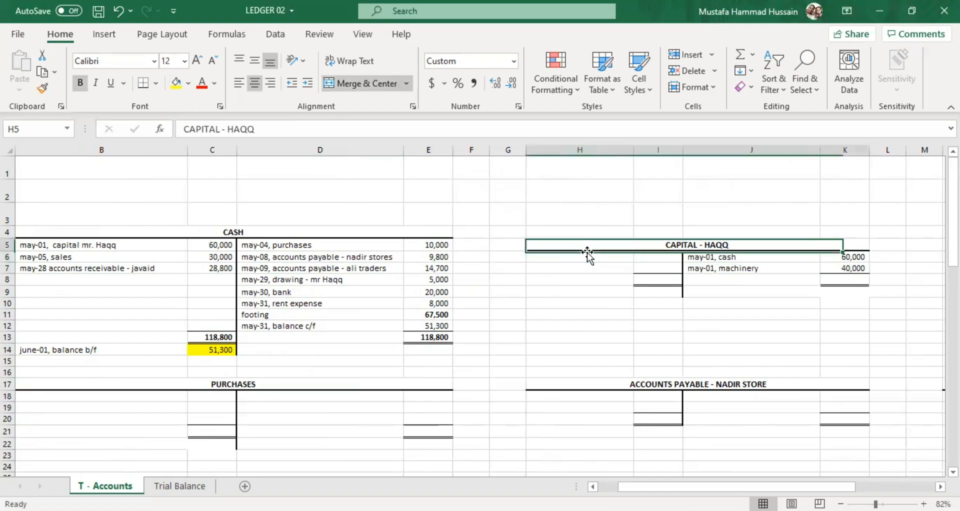
{"action": "double_click", "coordinate": [581, 257]}
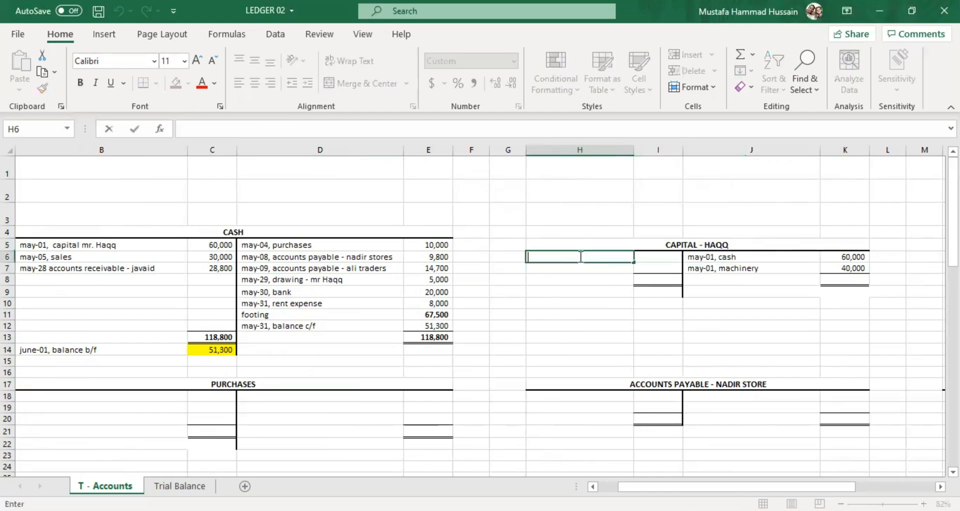
{"action": "type", "text": "may-31, balance c/f"}
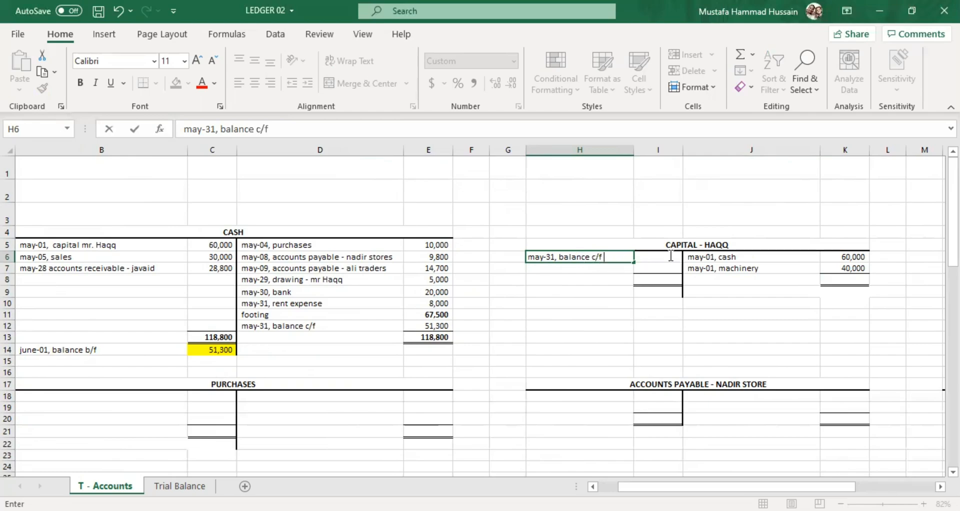
Enter 100000 in I6 as the Capital account's balance carried forward.
{"action": "left_click", "coordinate": [670, 255]}
{"action": "type", "text": "100000"}
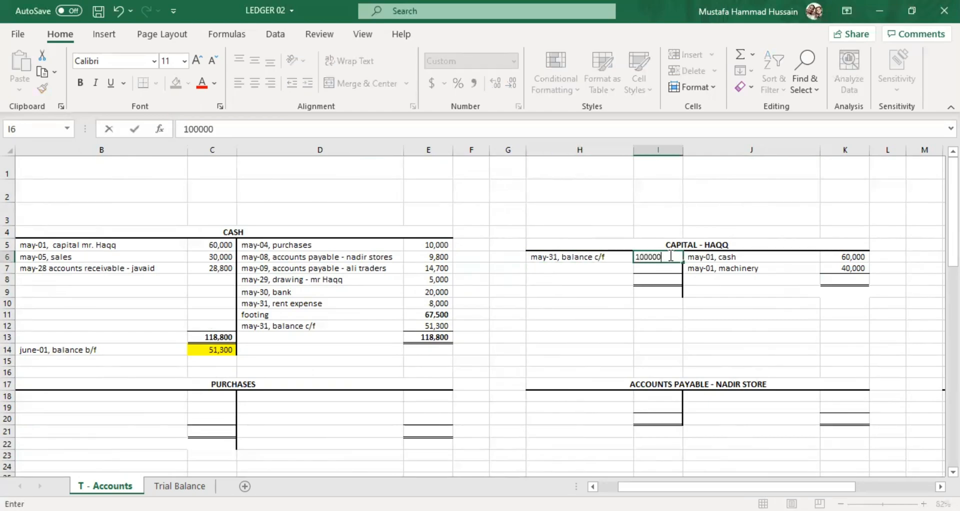
{"action": "left_click", "coordinate": [679, 291]}
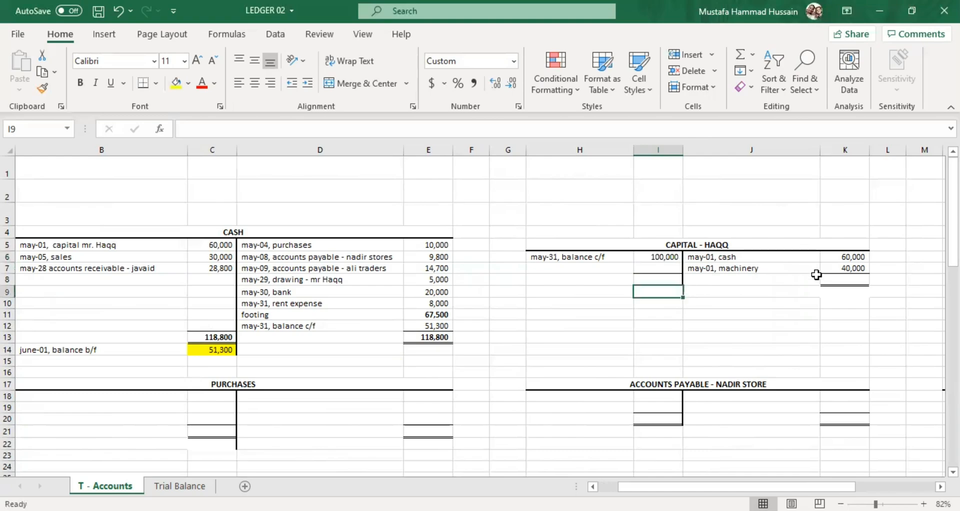
Enter the Capital account's totals in row 8, with 100000 in both K8 and I8.
{"action": "left_click", "coordinate": [846, 279]}
{"action": "type", "text": "100"}
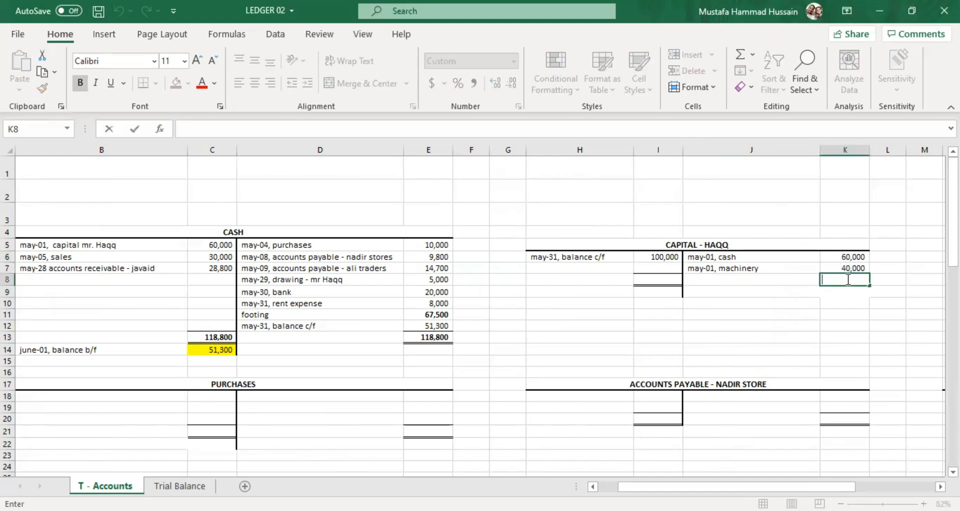
{"action": "type", "text": "00"}
{"action": "type", "text": "0"}
{"action": "left_click", "coordinate": [760, 279]}
{"action": "left_click", "coordinate": [671, 275]}
{"action": "type", "text": "100000"}
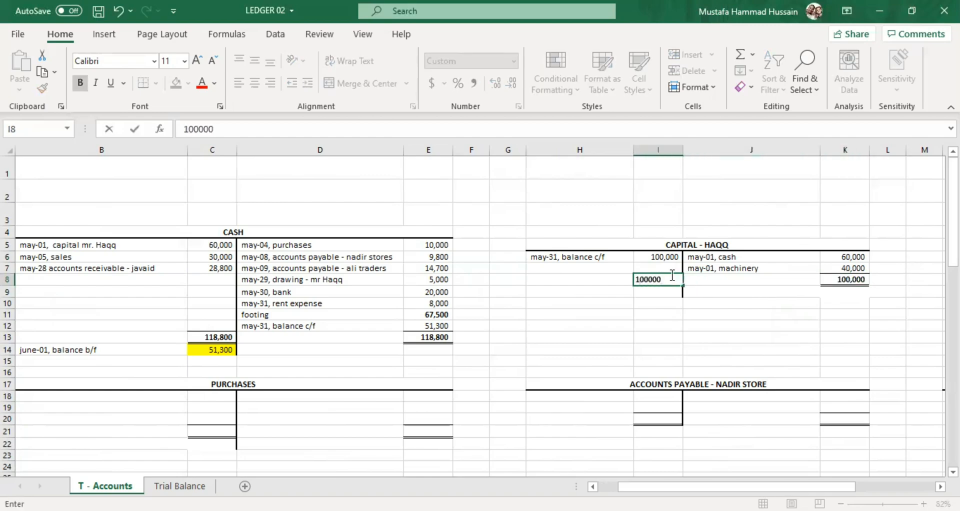
{"action": "left_click", "coordinate": [738, 315]}
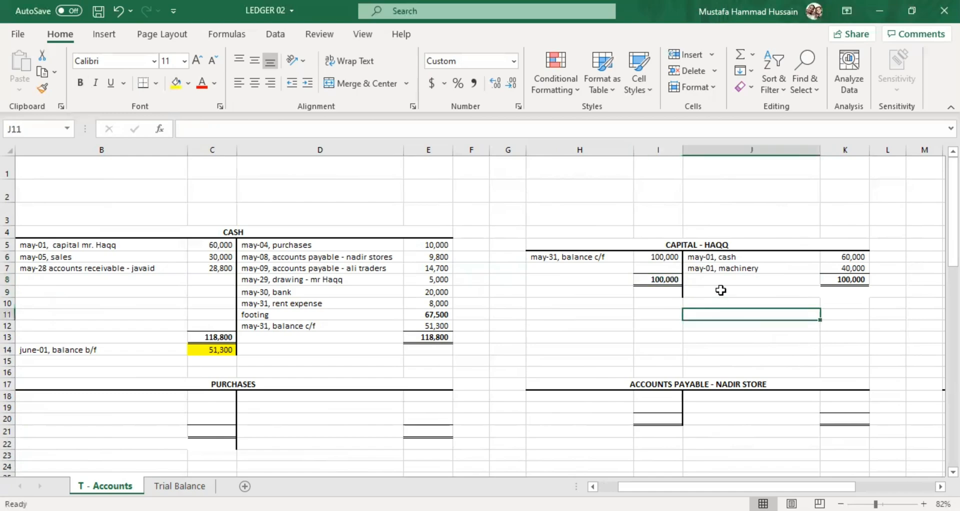
Label the Capital account's opening balance "june-01, balance b/f" on the credit side in J9.
{"action": "double_click", "coordinate": [720, 290]}
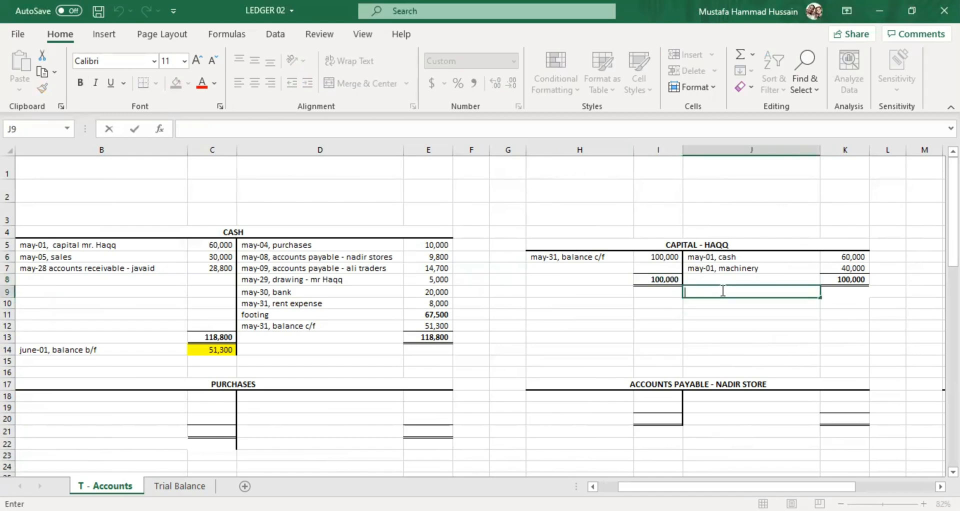
{"action": "type", "text": "june-01, balam"}
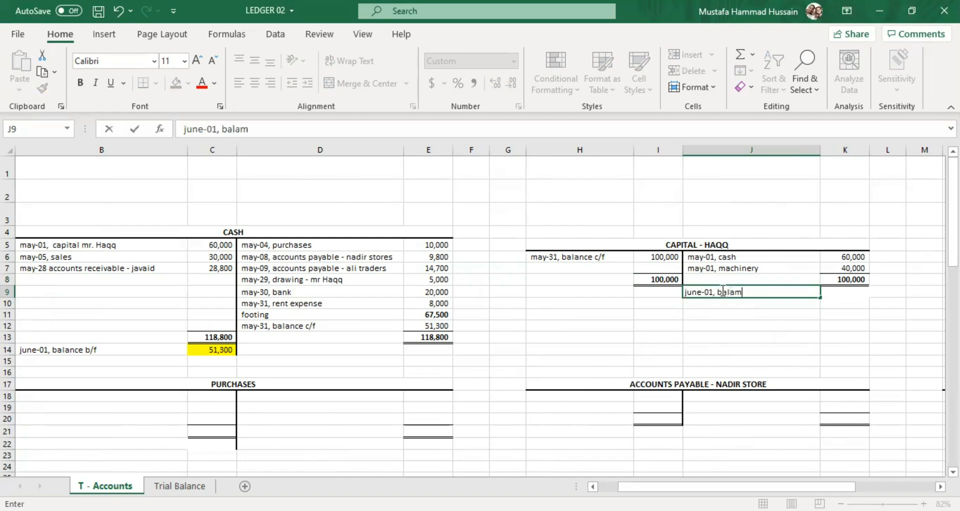
{"action": "key", "text": "BackSpace"}
{"action": "type", "text": "nce b/f"}
Enter 100000 in K9 as the Capital account's balance brought forward.
{"action": "double_click", "coordinate": [836, 296]}
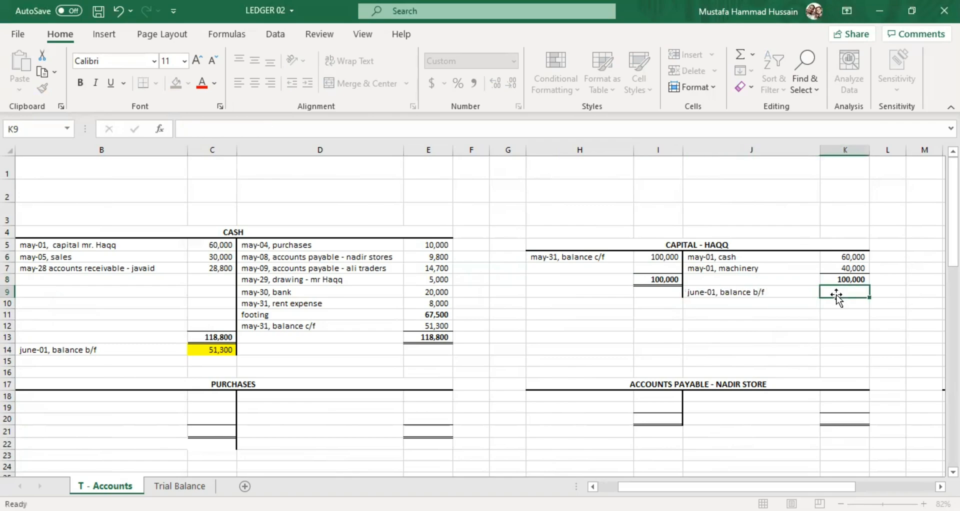
{"action": "scroll", "coordinate": [840, 282], "scroll_direction": "up", "scroll_amount": 2}
{"action": "scroll", "coordinate": [842, 282], "scroll_direction": "up", "scroll_amount": 5}
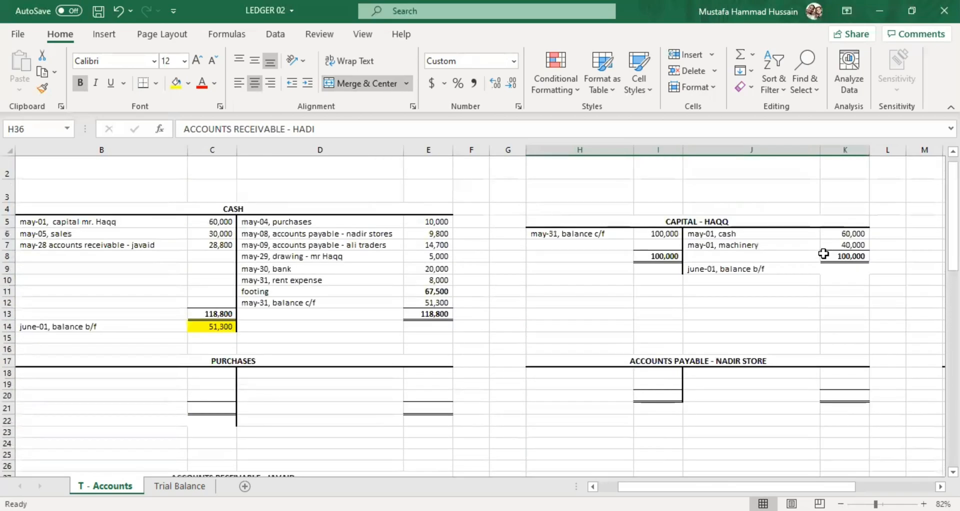
{"action": "double_click", "coordinate": [837, 269]}
{"action": "type", "text": "100000"}
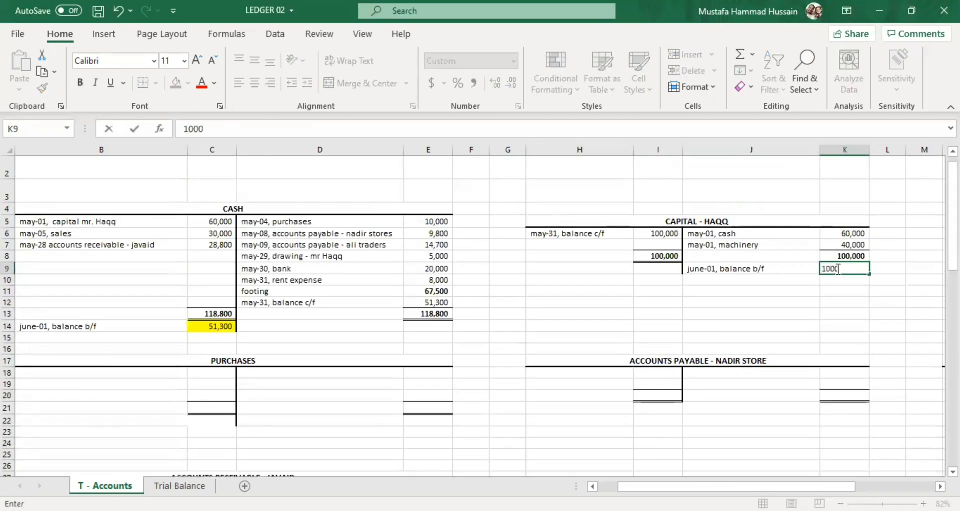
{"action": "key", "text": "Return"}
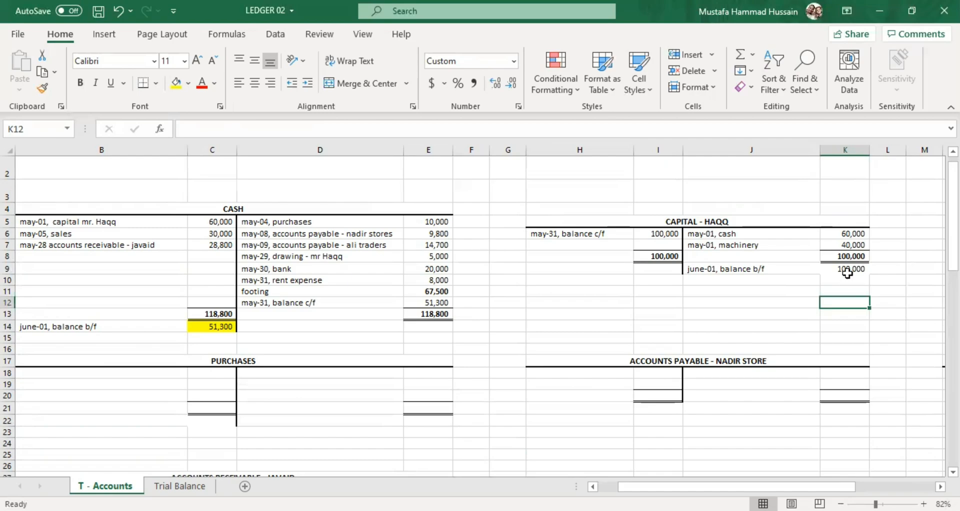
Highlight the Capital account's brought-forward balance in K9 with a yellow fill.
{"action": "double_click", "coordinate": [839, 286]}
{"action": "scroll", "coordinate": [852, 290], "scroll_direction": "up", "scroll_amount": 7}
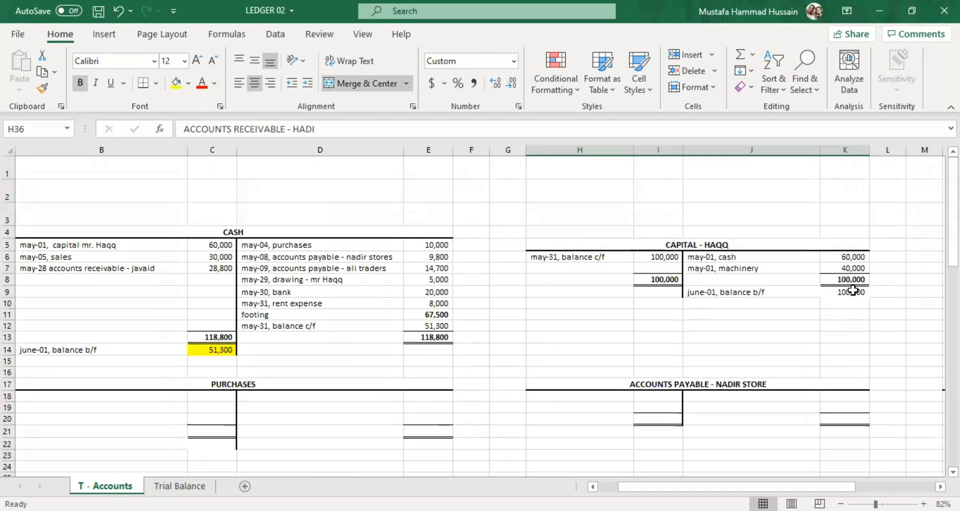
{"action": "left_click", "coordinate": [853, 291]}
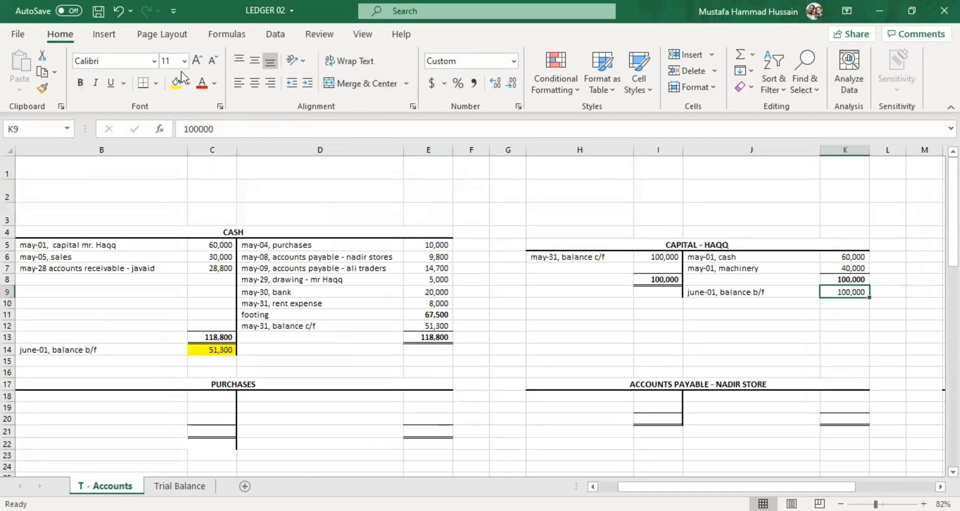
{"action": "left_click", "coordinate": [178, 88]}
Return to the transaction list and read the May-01 credit purchase from Nadir stores in A2.
{"action": "scroll", "coordinate": [550, 320], "scroll_direction": "down", "scroll_amount": 1}
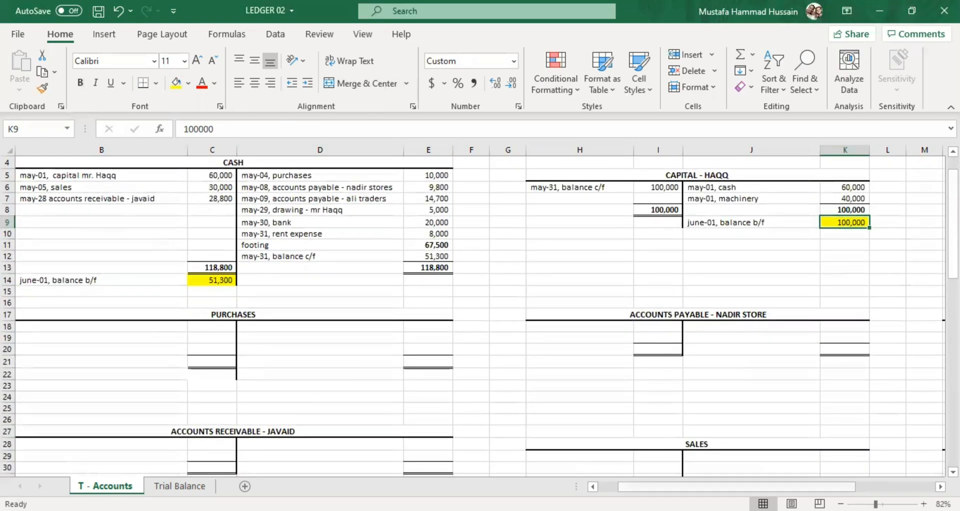
{"action": "scroll", "coordinate": [670, 444], "scroll_direction": "left", "scroll_amount": 2}
{"action": "scroll", "coordinate": [662, 445], "scroll_direction": "up", "scroll_amount": 1}
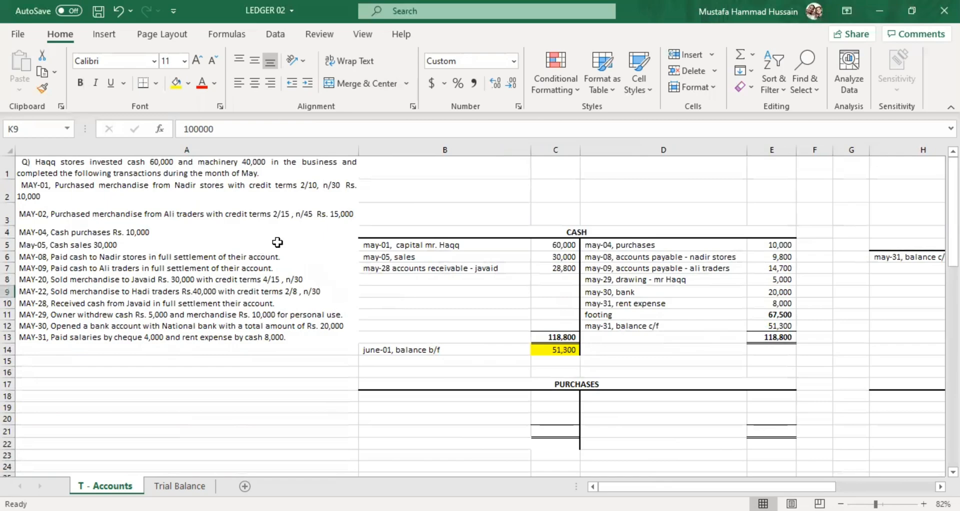
{"action": "left_click", "coordinate": [173, 180]}
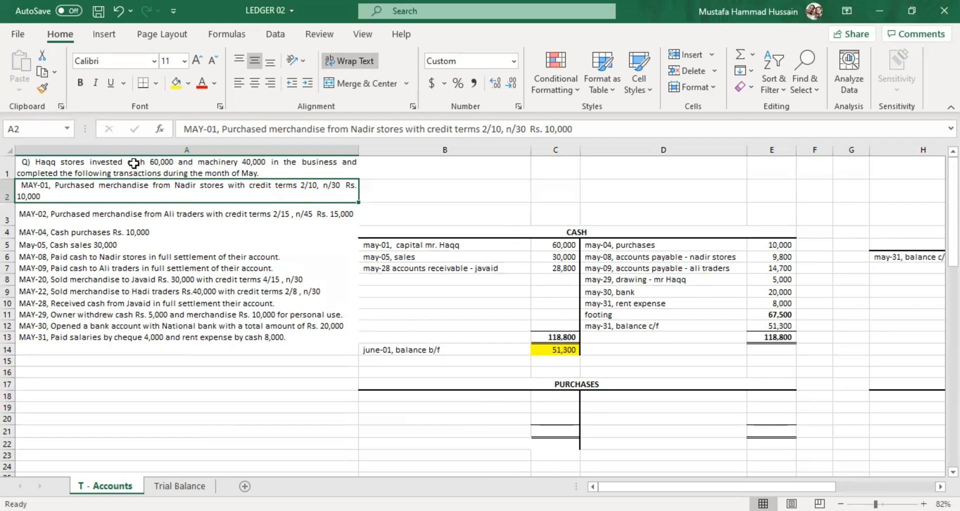
{"action": "double_click", "coordinate": [231, 191]}
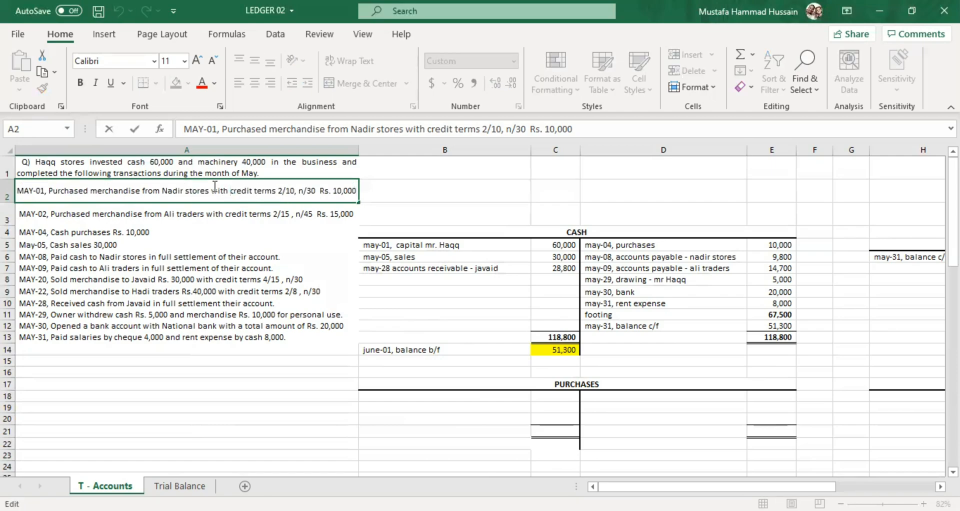
{"action": "left_click_drag", "start_coordinate": [174, 193], "coordinate": [231, 188]}
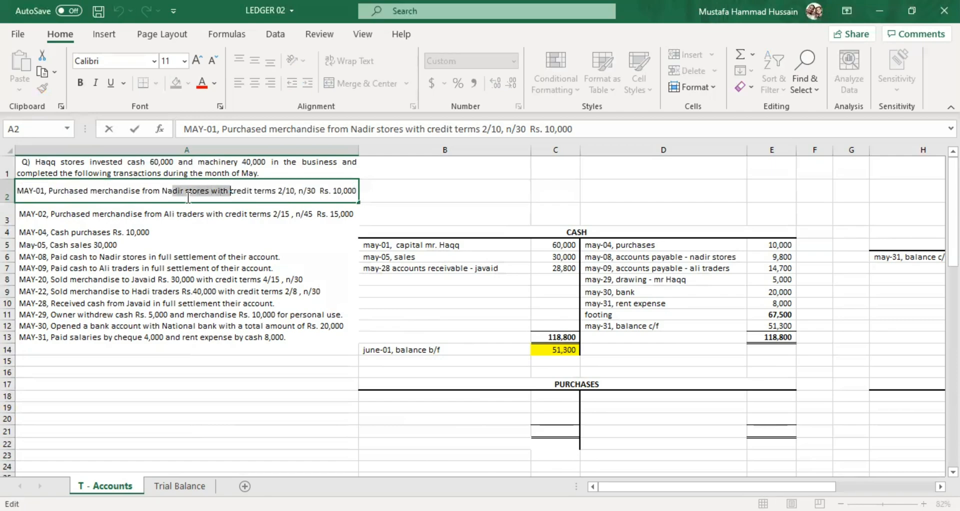
{"action": "left_click", "coordinate": [188, 197]}
{"action": "left_click_drag", "start_coordinate": [164, 189], "coordinate": [223, 196]}
Start the Purchases account's first debit entry in B18 with the date "may-01,".
{"action": "left_click", "coordinate": [453, 399]}
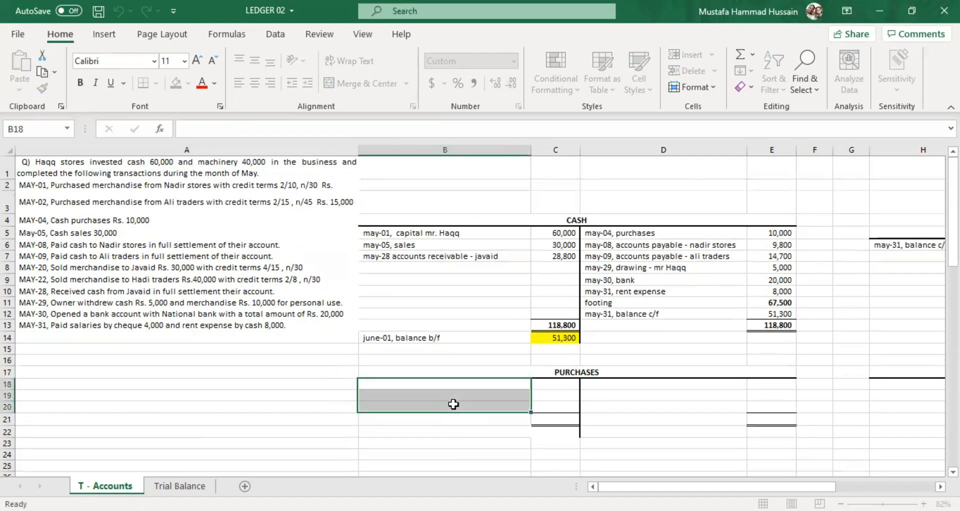
{"action": "left_click", "coordinate": [453, 404]}
{"action": "key", "text": "Up"}
{"action": "key", "text": "Up"}
{"action": "scroll", "coordinate": [427, 391], "scroll_direction": "down", "scroll_amount": 2}
{"action": "left_click", "coordinate": [426, 391]}
{"action": "scroll", "coordinate": [426, 391], "scroll_direction": "down", "scroll_amount": 2}
{"action": "scroll", "coordinate": [429, 341], "scroll_direction": "up", "scroll_amount": 4}
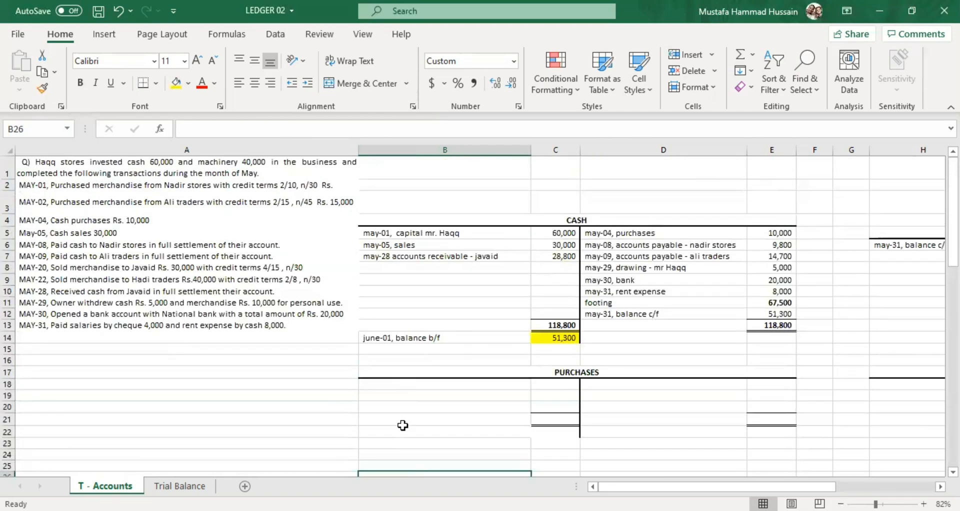
{"action": "left_click", "coordinate": [389, 385]}
{"action": "type", "text": "may"}
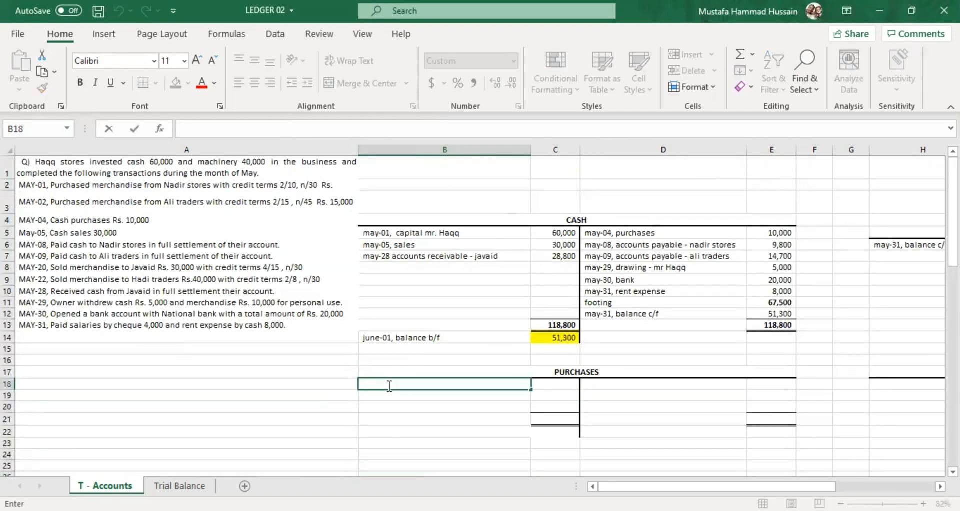
{"action": "type", "text": "-01,"}
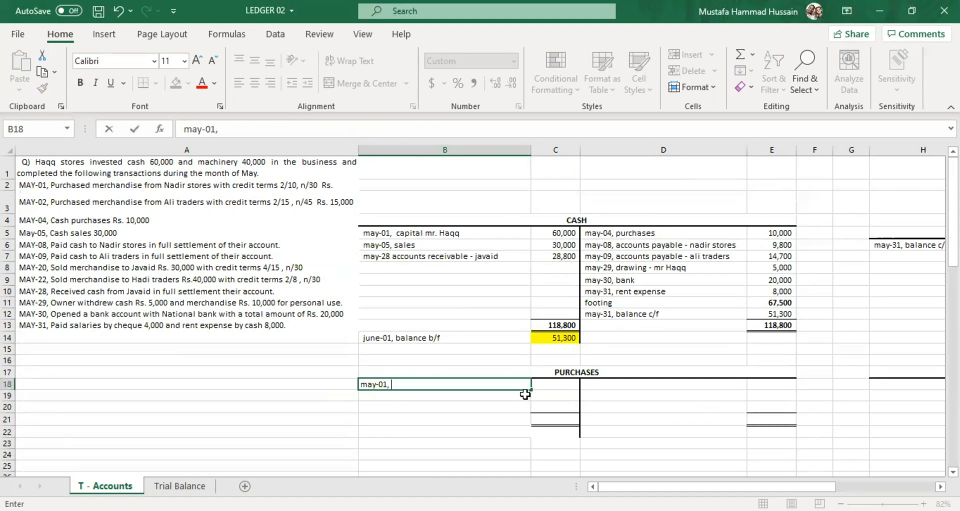
Enter 10000 in C18 as the amount of the May-01 purchase.
{"action": "left_click", "coordinate": [542, 381]}
{"action": "type", "text": "1000"}
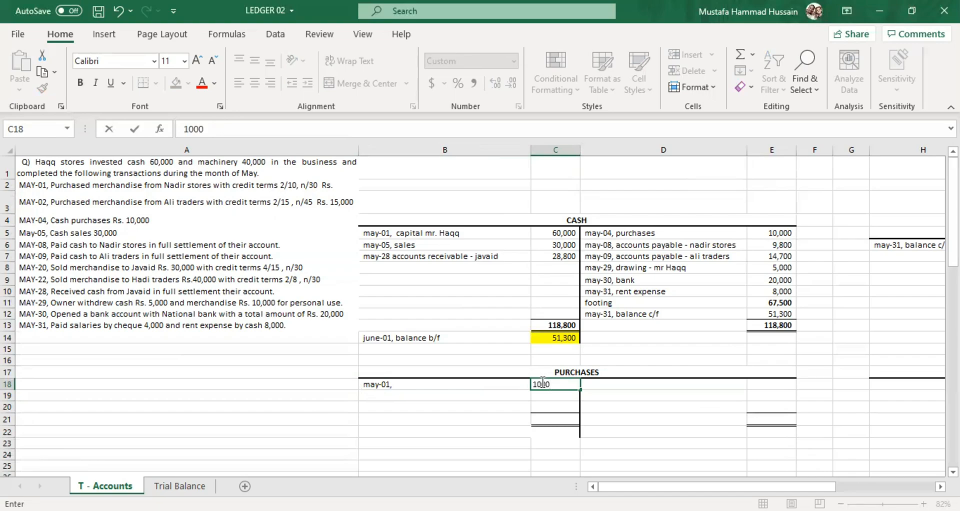
{"action": "type", "text": "0"}
{"action": "left_click", "coordinate": [521, 408]}
Widen column A to fit the May-01 transaction, and complete B18 as "may-01, accounts payable - nadir stores".
{"action": "left_click", "coordinate": [353, 167]}
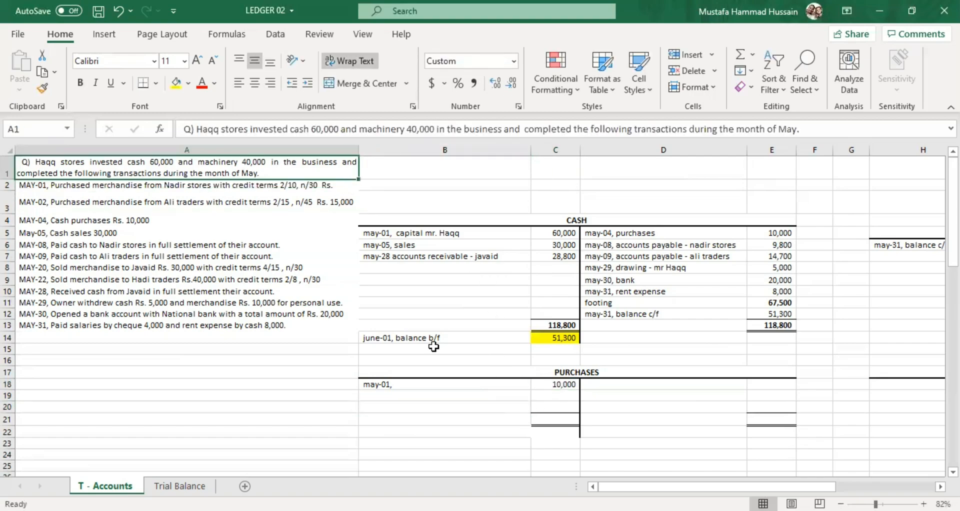
{"action": "left_click", "coordinate": [460, 381]}
{"action": "double_click", "coordinate": [459, 381]}
{"action": "type", "text": "a"}
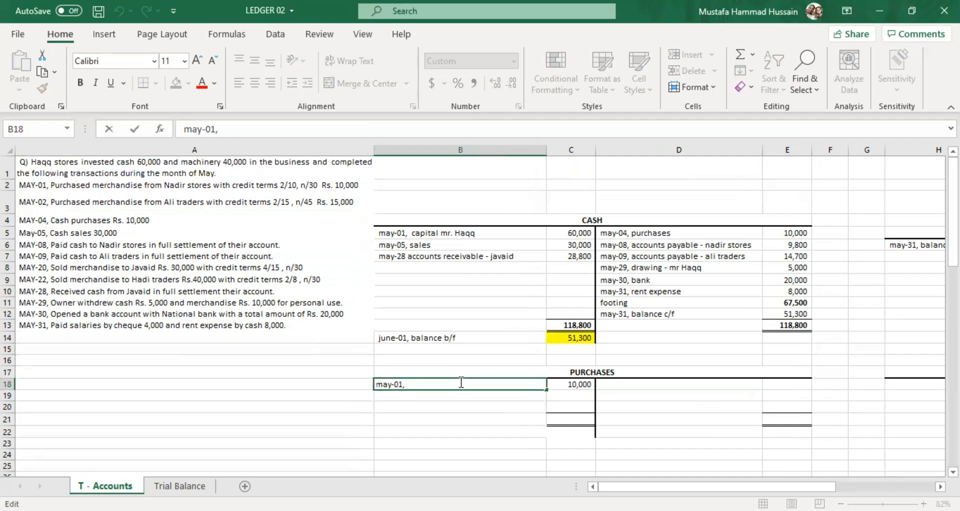
{"action": "type", "text": "ccounts "}
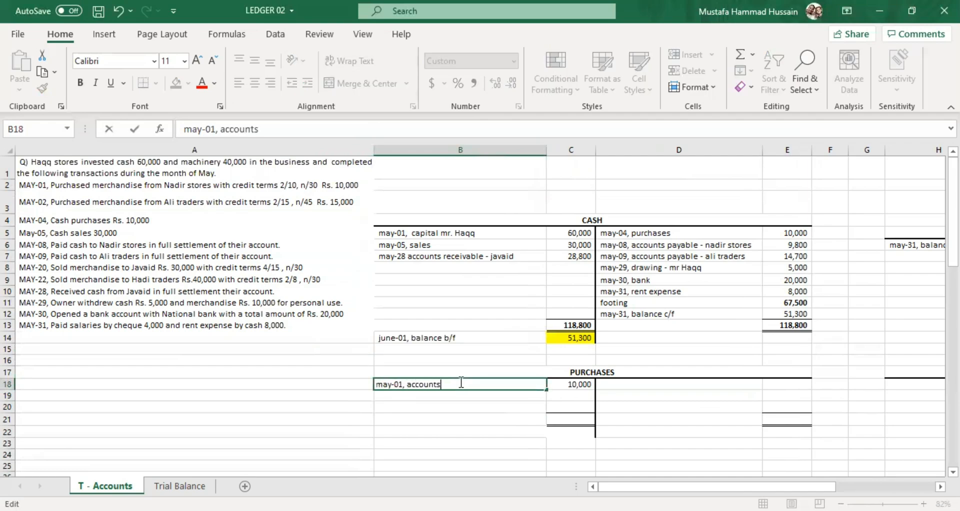
{"action": "type", "text": "payable - nadir stores"}
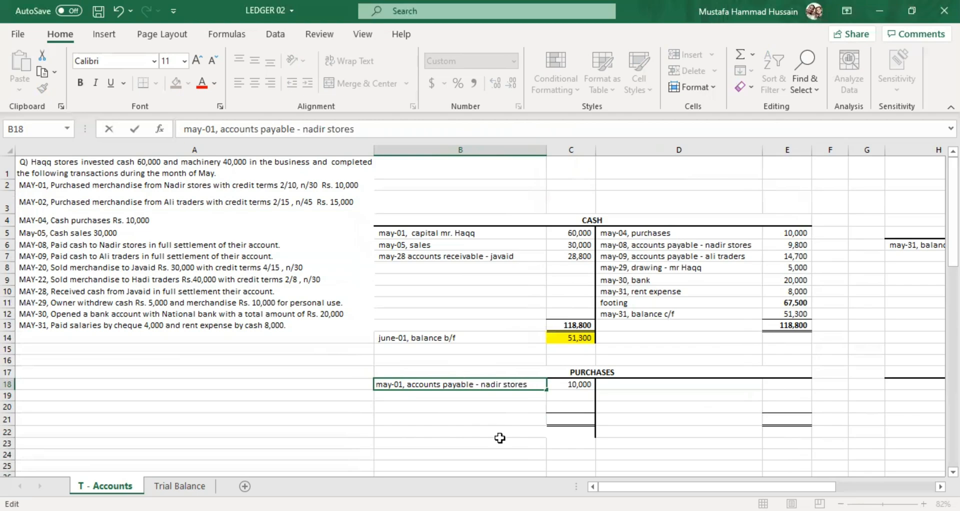
{"action": "left_click", "coordinate": [504, 409]}
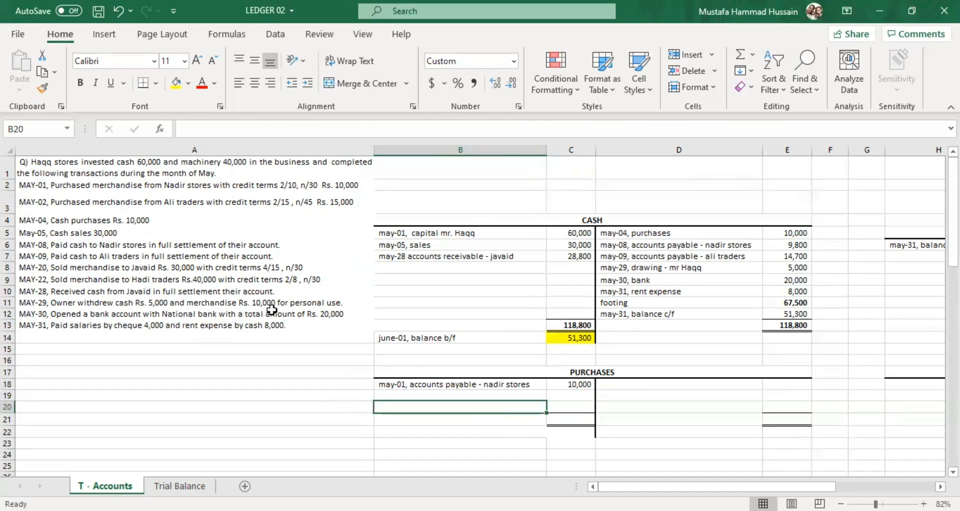
{"action": "left_click", "coordinate": [433, 385]}
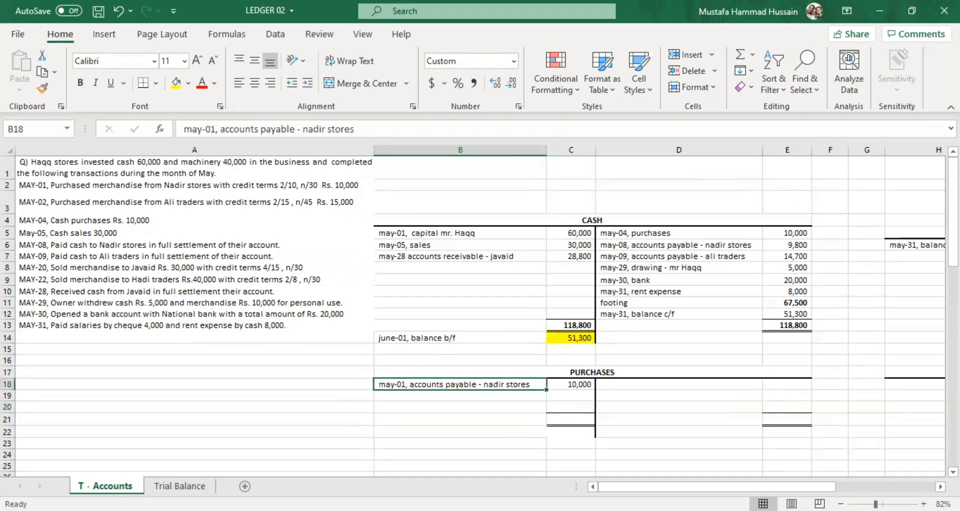
Enter "may-01, purchases" in J18 on the credit side of the Accounts Payable - Nadir Store account.
{"action": "mouse_move", "coordinate": [702, 486]}
{"action": "left_mouse_down"}
{"action": "mouse_move", "coordinate": [740, 480]}
{"action": "mouse_move", "coordinate": [673, 478]}
{"action": "mouse_move", "coordinate": [706, 485]}
{"action": "left_mouse_up"}
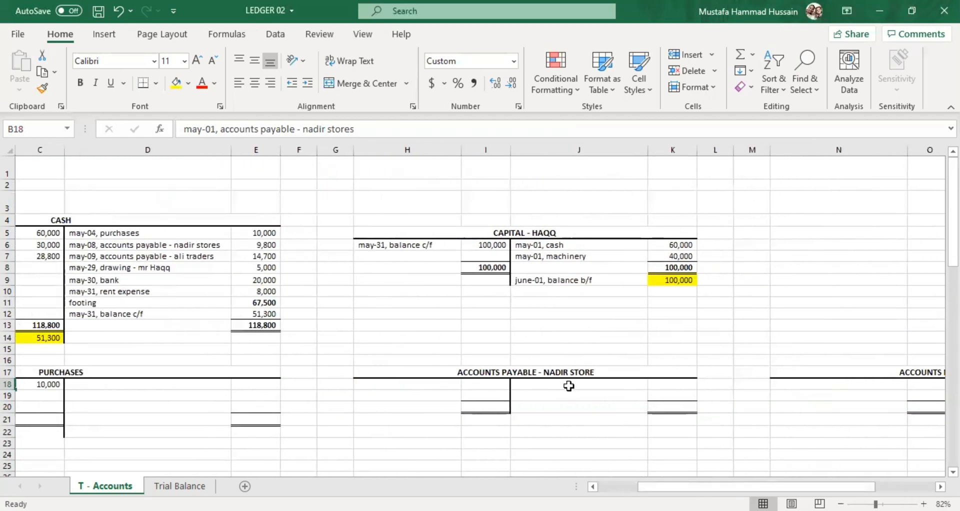
{"action": "left_click", "coordinate": [571, 385]}
{"action": "type", "text": "may"}
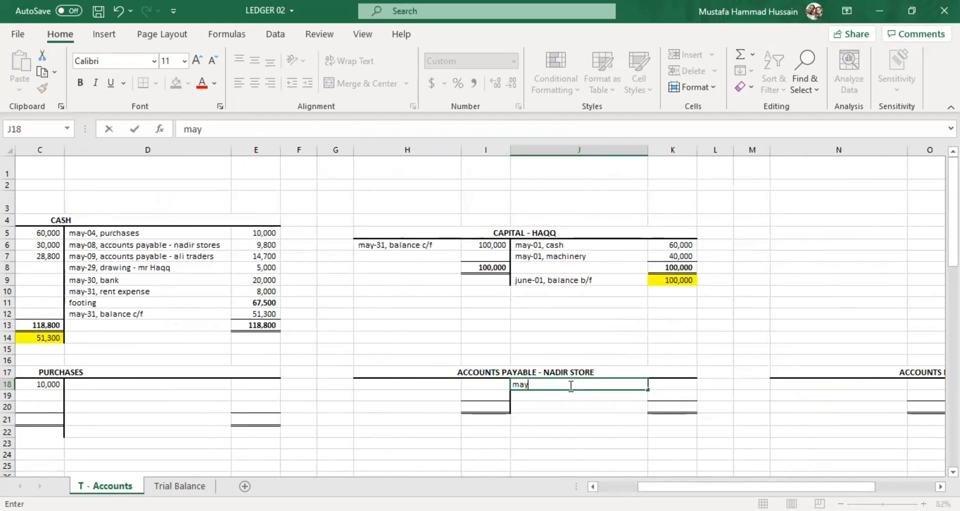
{"action": "type", "text": "=-"}
{"action": "key", "text": "BackSpace"}
{"action": "key", "text": "BackSpace"}
{"action": "type", "text": "-01"}
{"action": "type", "text": ", purchases"}
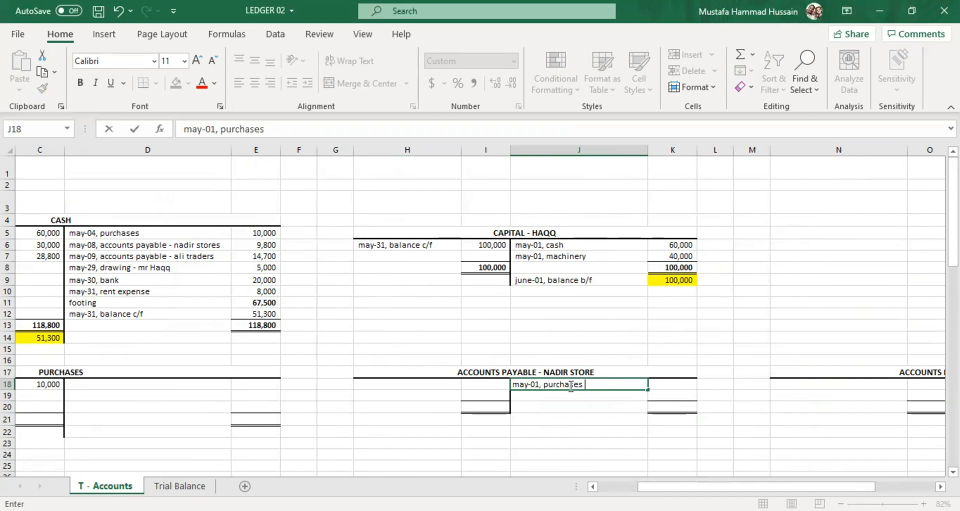
Enter 10000 in K18 as the credit amount of the May-01 purchase.
{"action": "left_click", "coordinate": [658, 385]}
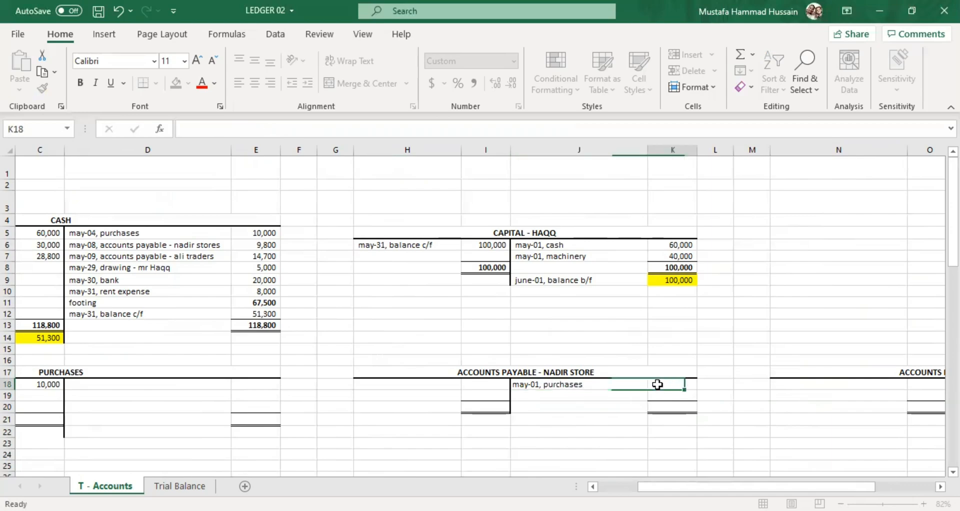
{"action": "type", "text": "10000"}
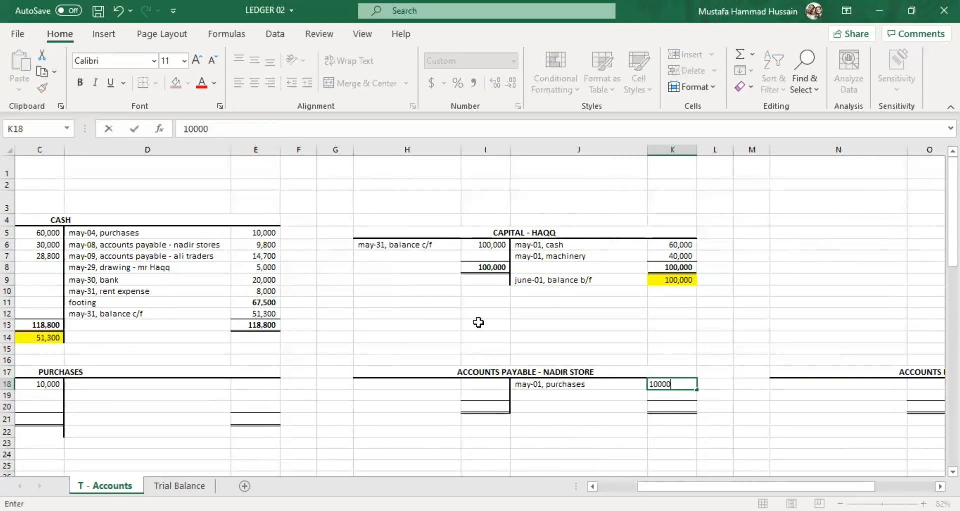
{"action": "left_click", "coordinate": [612, 454]}
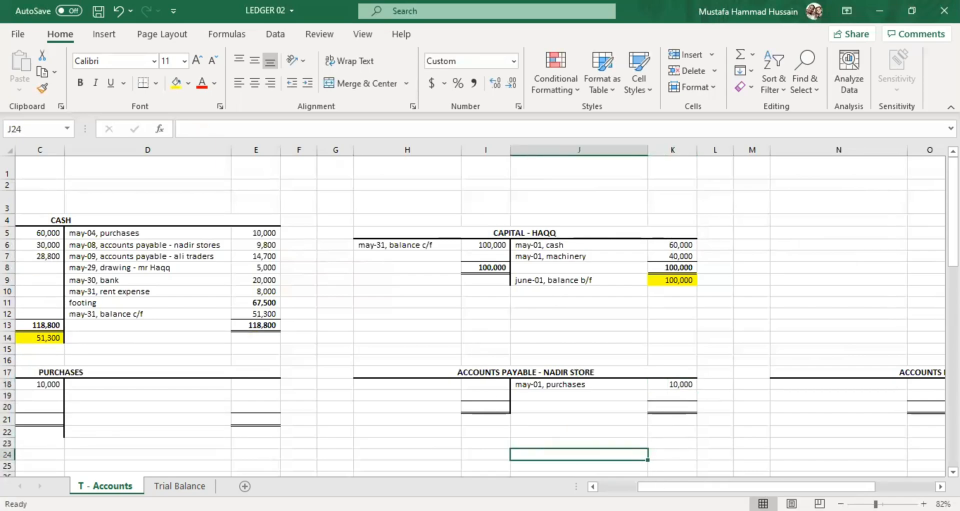
Post the May-02 credit purchase from A3 to the Purchases debit side, describing it in B19 as "may-02, accounts payable - Ali traders".
{"action": "scroll", "coordinate": [245, 335], "scroll_direction": "left", "scroll_amount": 2}
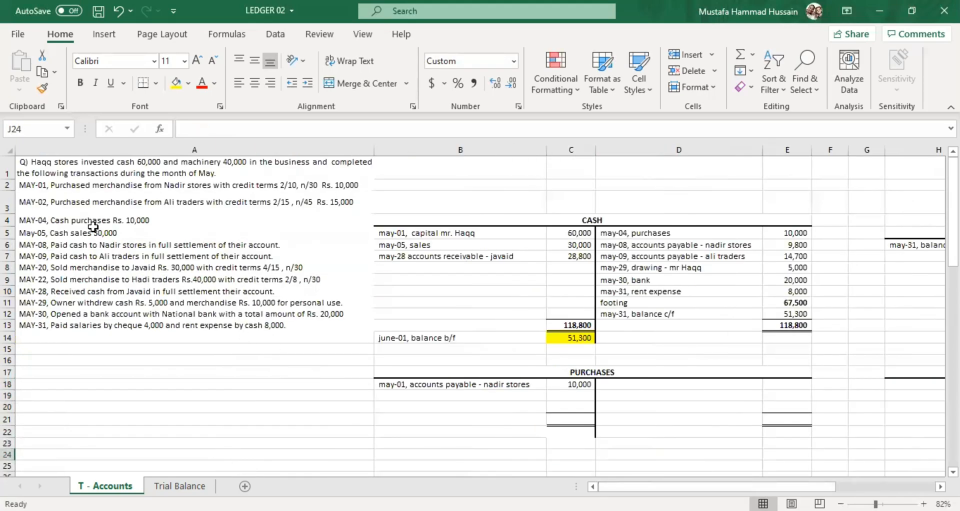
{"action": "left_click", "coordinate": [92, 204]}
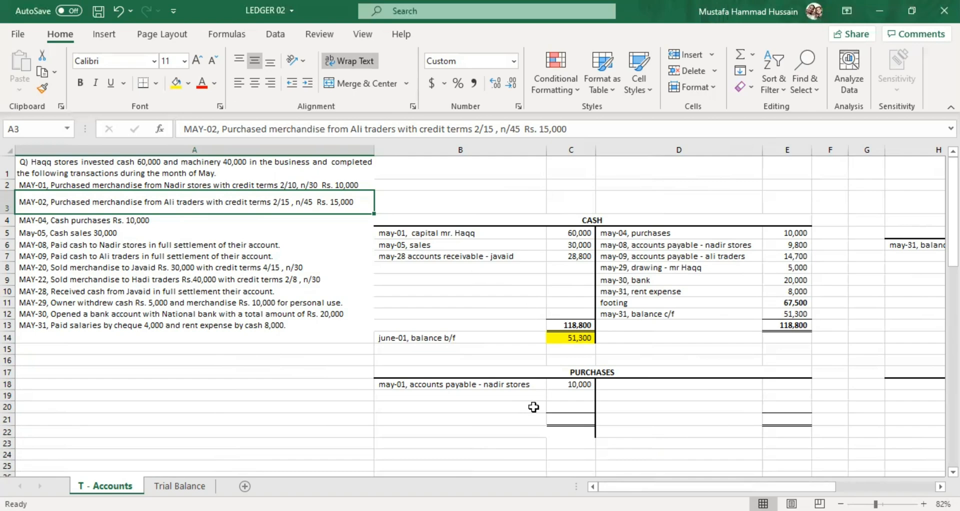
{"action": "left_click", "coordinate": [509, 397]}
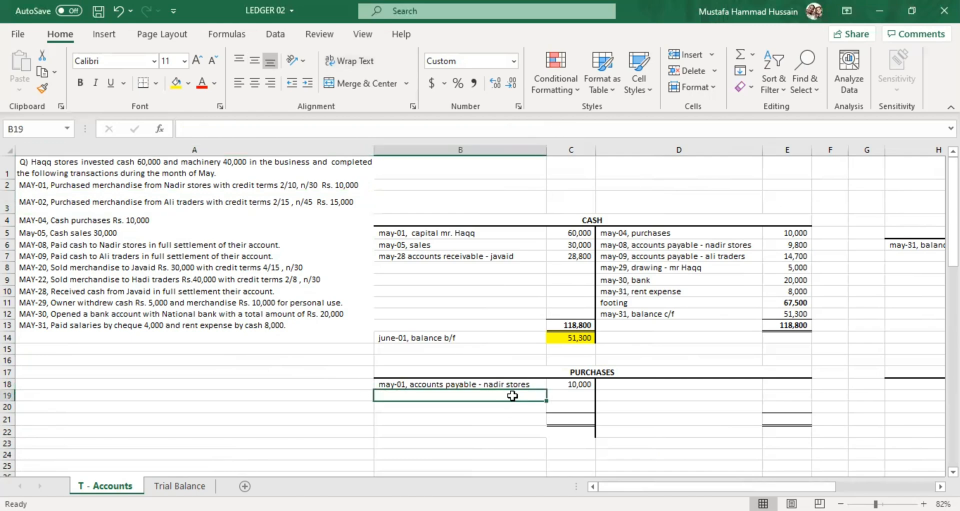
{"action": "left_click", "coordinate": [481, 385]}
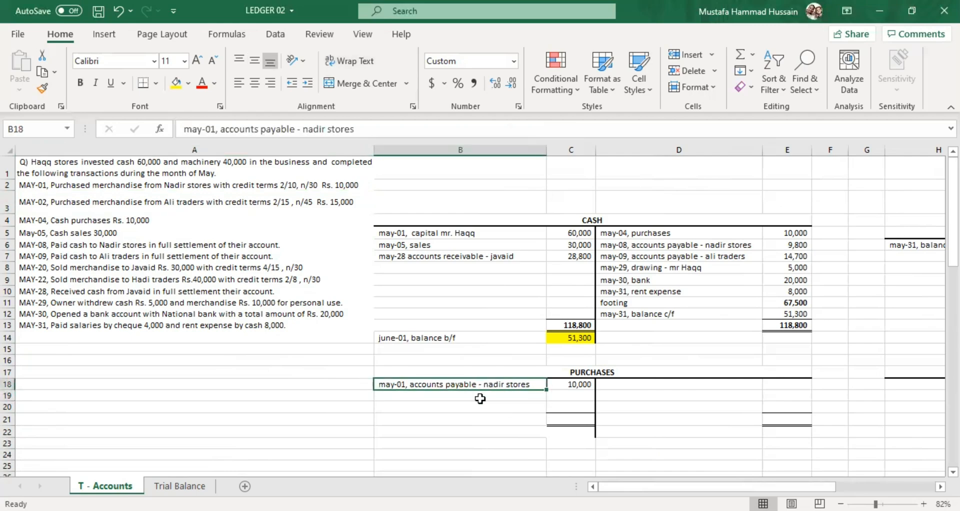
{"action": "left_click", "coordinate": [479, 397]}
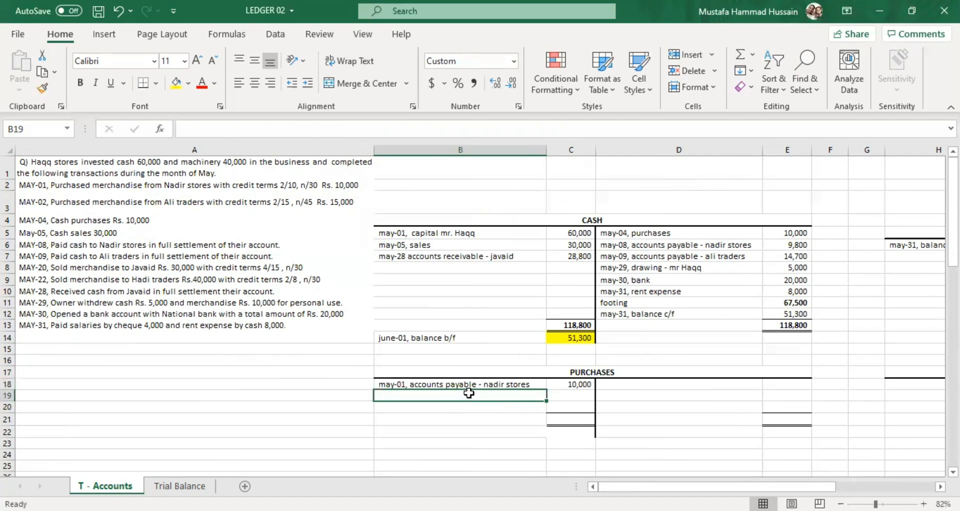
{"action": "double_click", "coordinate": [469, 394]}
{"action": "type", "text": "may"}
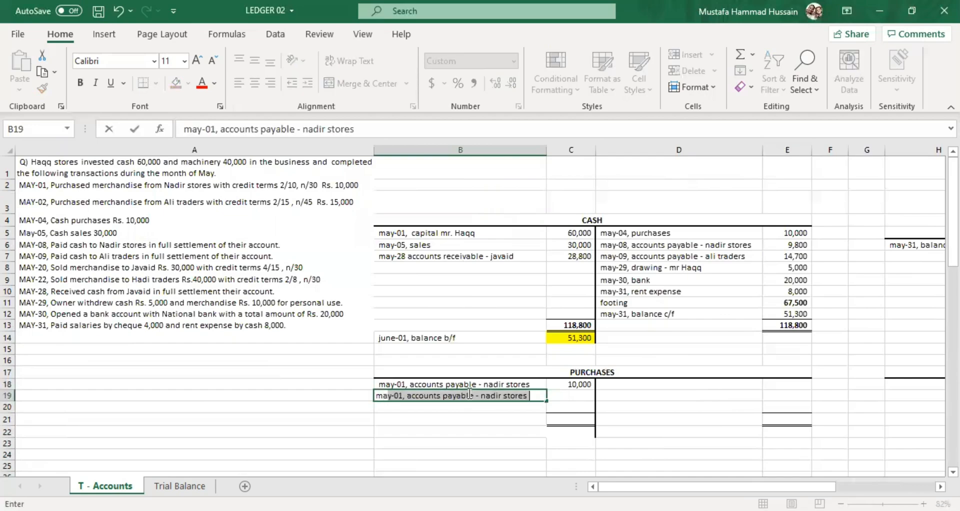
{"action": "type", "text": "-02"}
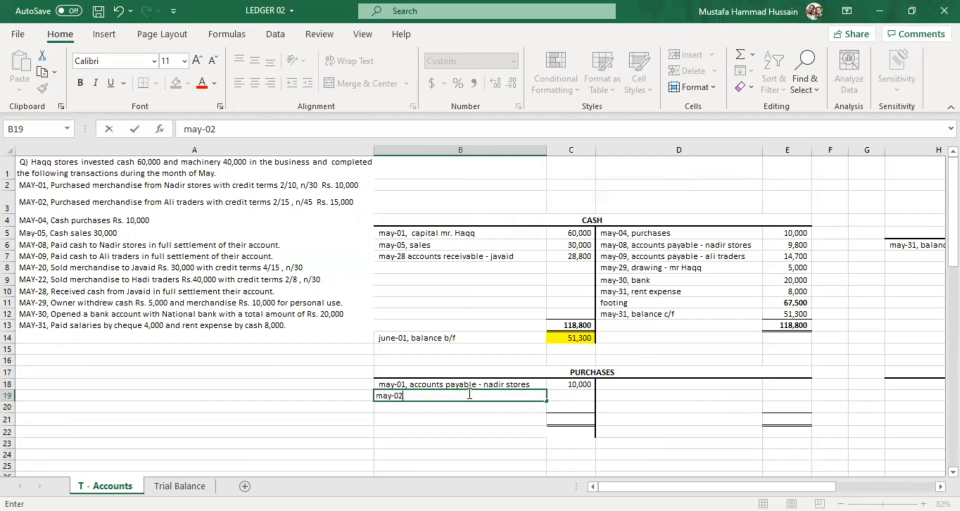
{"action": "type", "text": ", accounts payb"}
{"action": "key", "text": "BackSpace"}
{"action": "type", "text": "able - "}
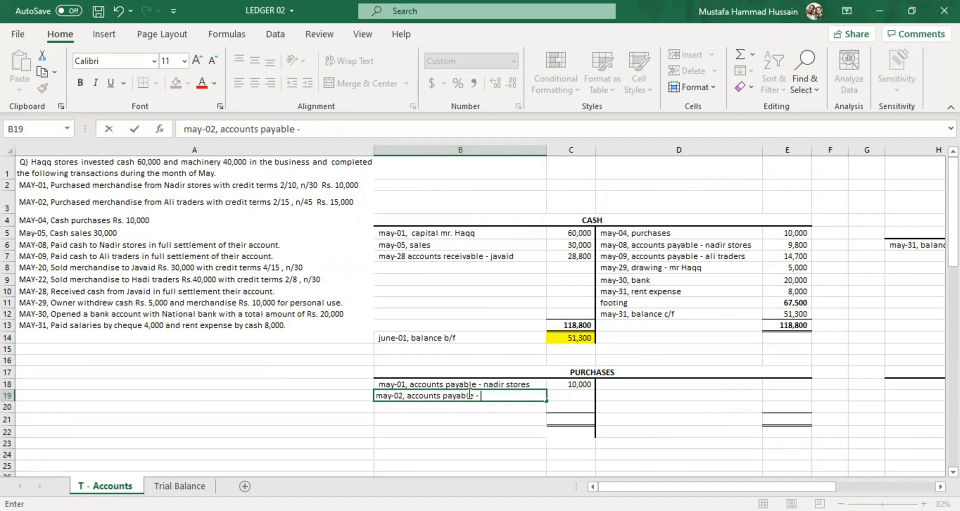
{"action": "type", "text": "Ali traders"}
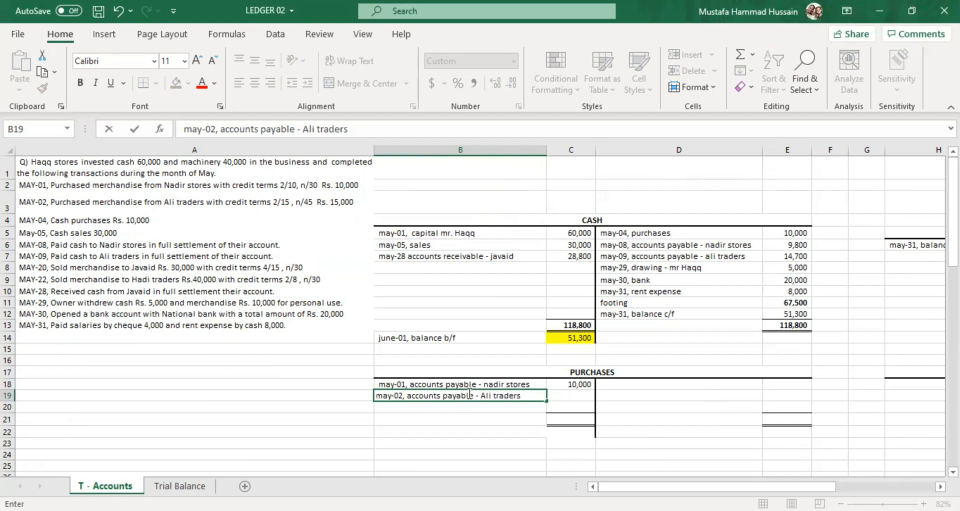
Enter 15000 in C19 as the debit amount of the May-02 purchase.
{"action": "left_click", "coordinate": [574, 396]}
{"action": "type", "text": "15000"}
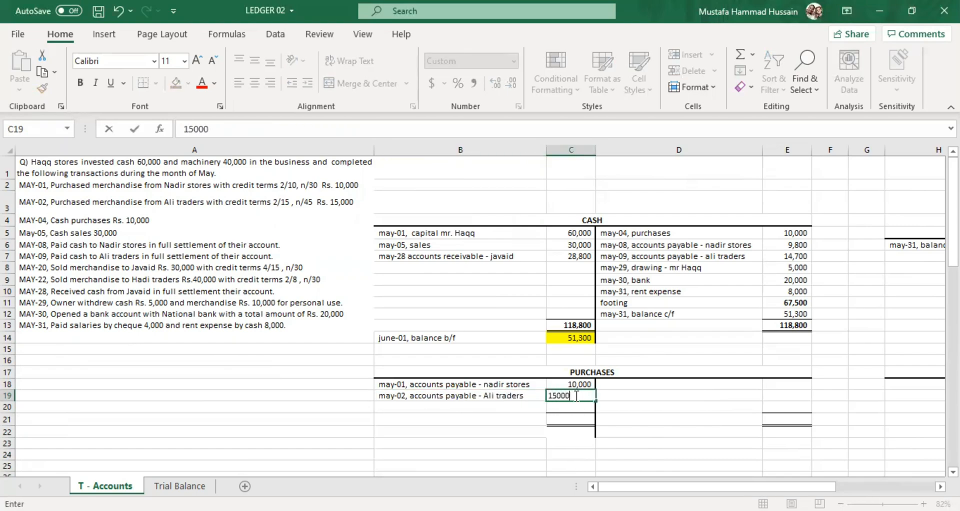
{"action": "left_click", "coordinate": [663, 432]}
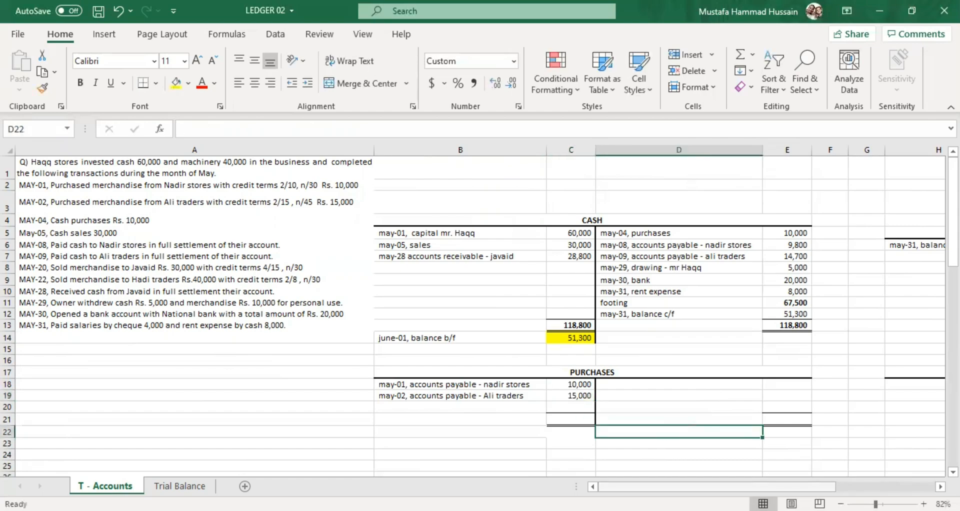
Compare the separate Accounts Payable headings for Nadir Store and Ali Traders in row 17.
{"action": "left_click_drag", "start_coordinate": [709, 486], "coordinate": [810, 480]}
{"action": "double_click", "coordinate": [748, 385]}
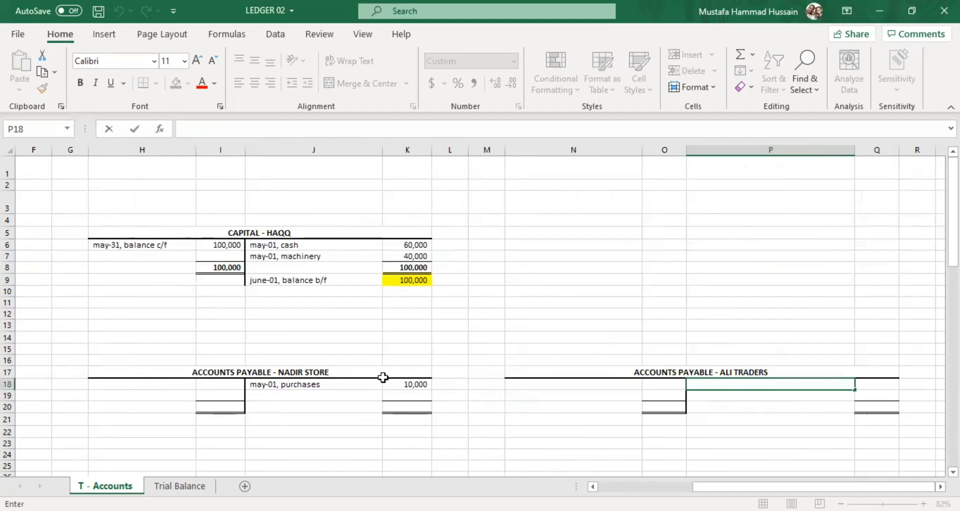
{"action": "left_click", "coordinate": [290, 374]}
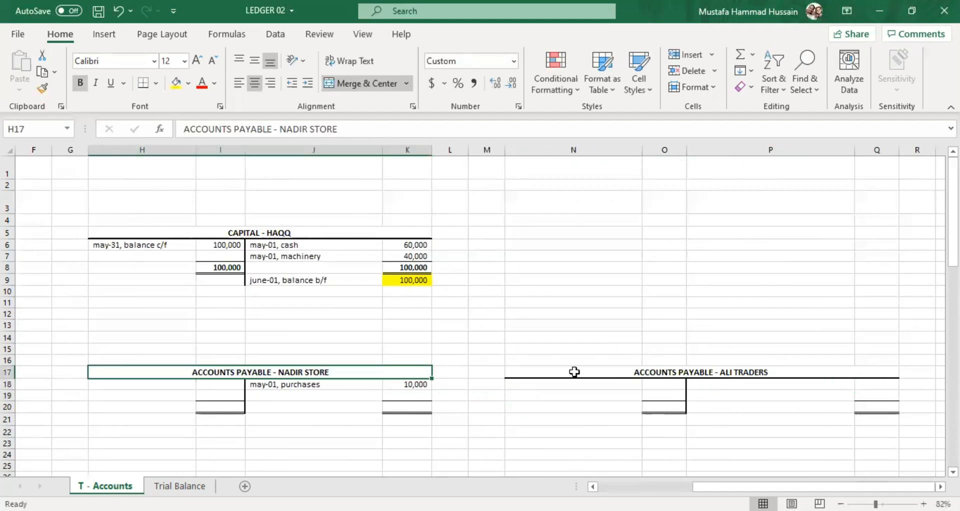
{"action": "left_click", "coordinate": [635, 373]}
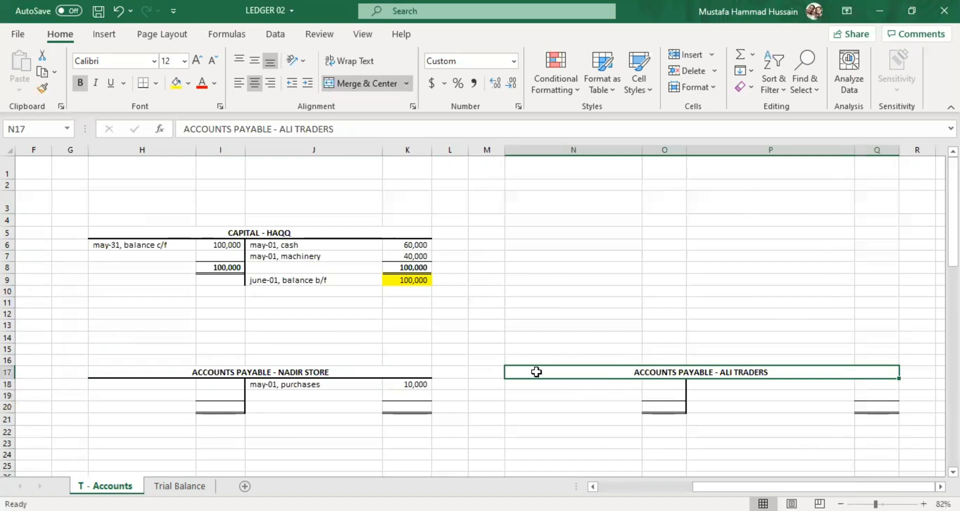
{"action": "left_click", "coordinate": [404, 371]}
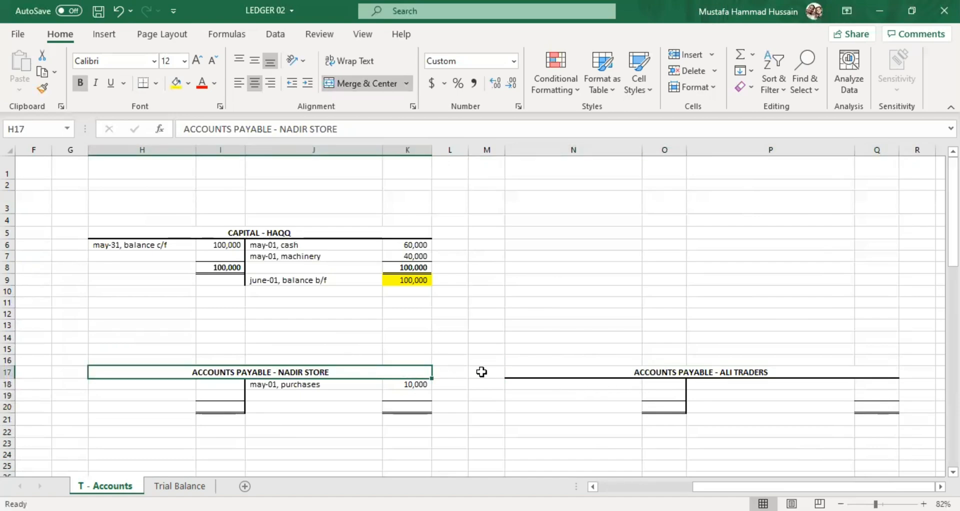
{"action": "left_click", "coordinate": [572, 369]}
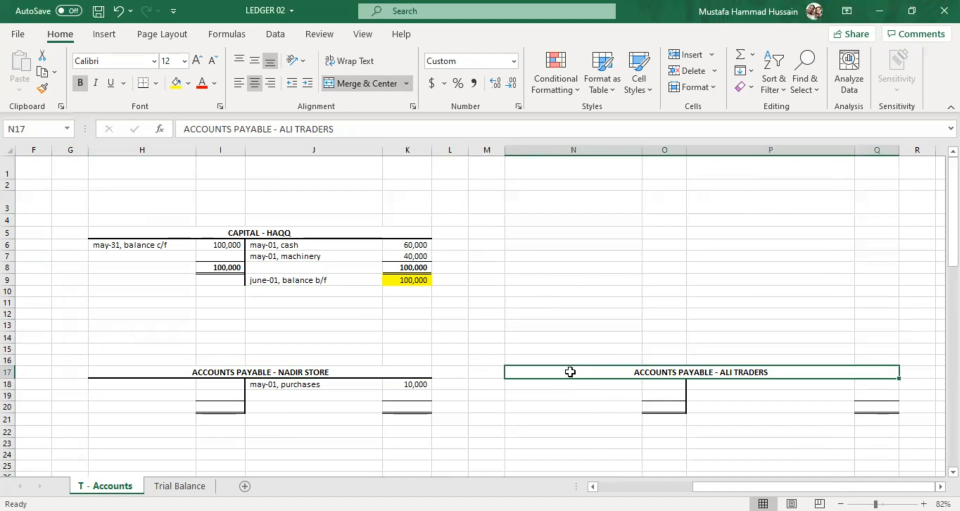
{"action": "double_click", "coordinate": [350, 372]}
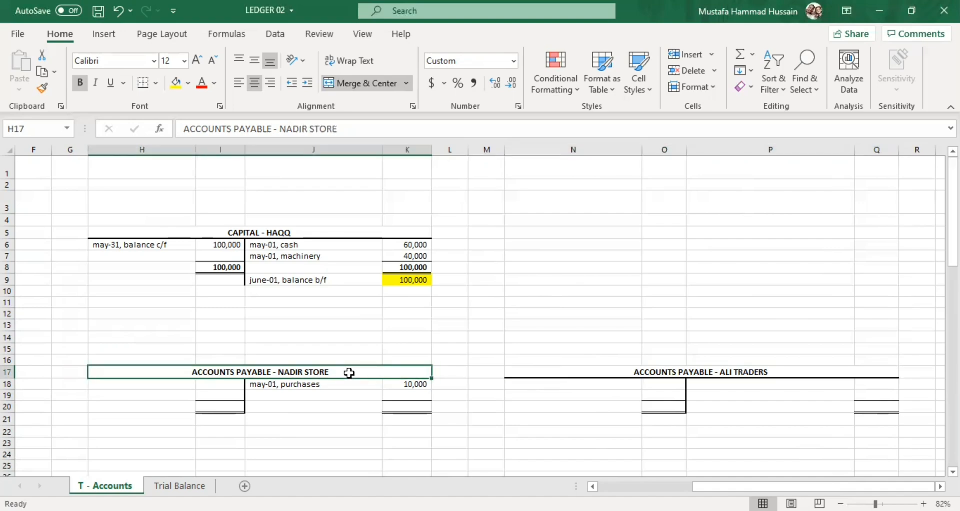
{"action": "left_click", "coordinate": [607, 384]}
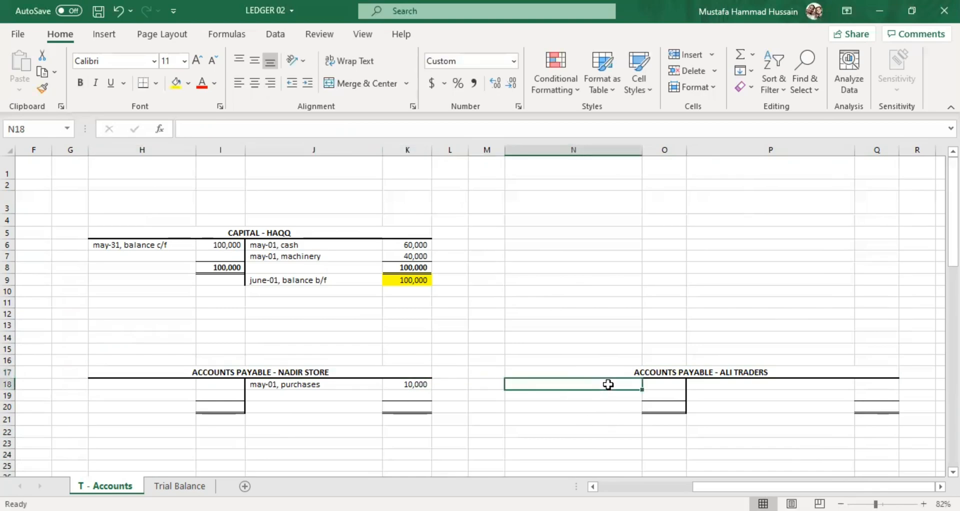
Credit the Accounts Payable - Ali Traders account with "may-02, purchases" in P18 and 15000 in Q18.
{"action": "double_click", "coordinate": [709, 385]}
{"action": "type", "text": "may-02, pu"}
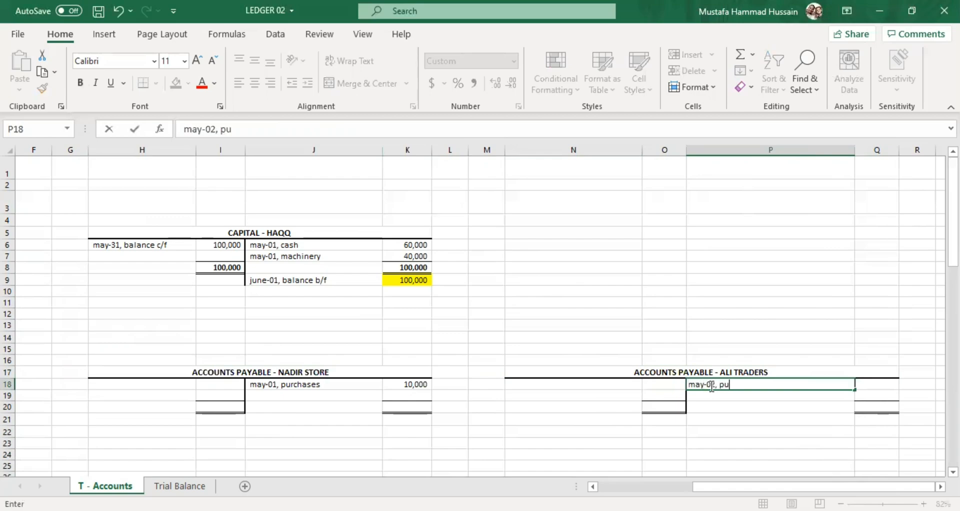
{"action": "type", "text": "rchases"}
{"action": "double_click", "coordinate": [881, 386]}
{"action": "type", "text": "15000"}
{"action": "left_click", "coordinate": [724, 412]}
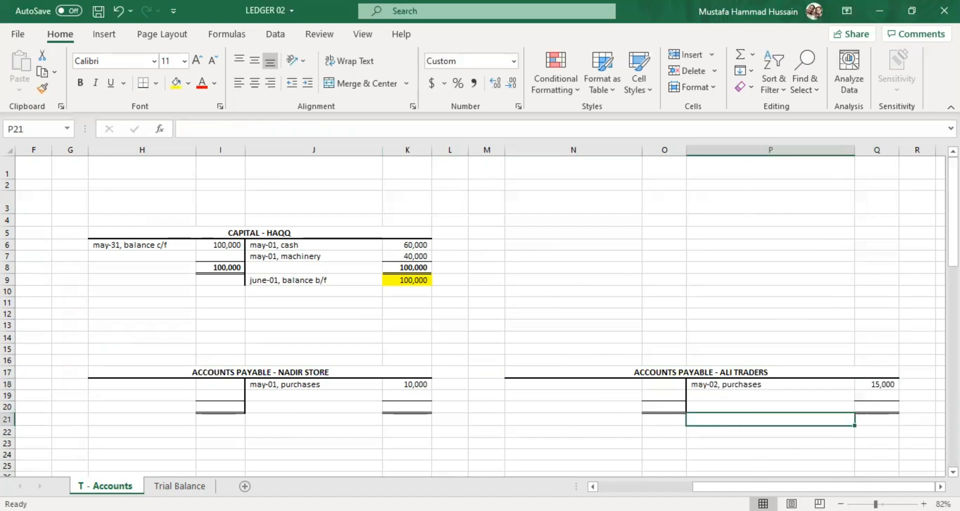
Check the May-04 cash purchase in A4 against its Cash entry in D5, and start the Purchases debit entry in B20 with "may-04,".
{"action": "scroll", "coordinate": [517, 462], "scroll_direction": "left", "scroll_amount": 3}
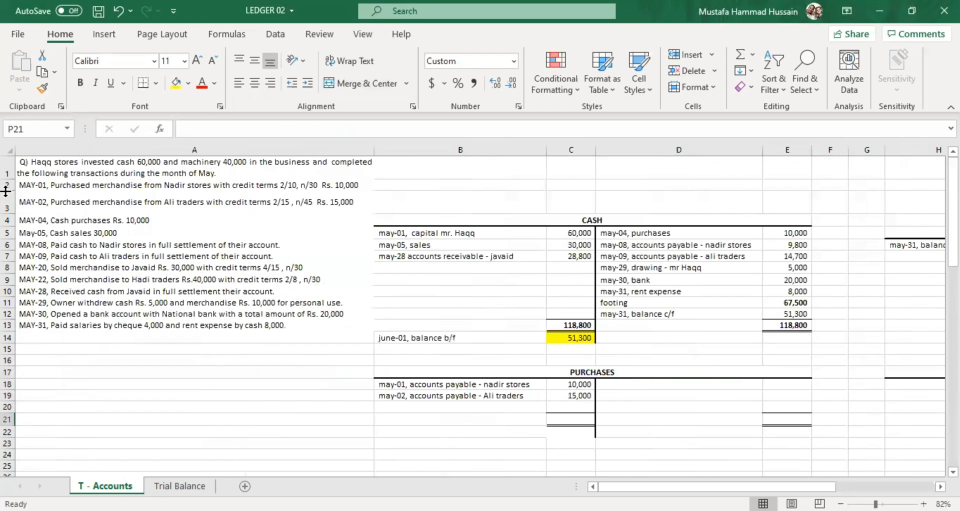
{"action": "left_click", "coordinate": [122, 220]}
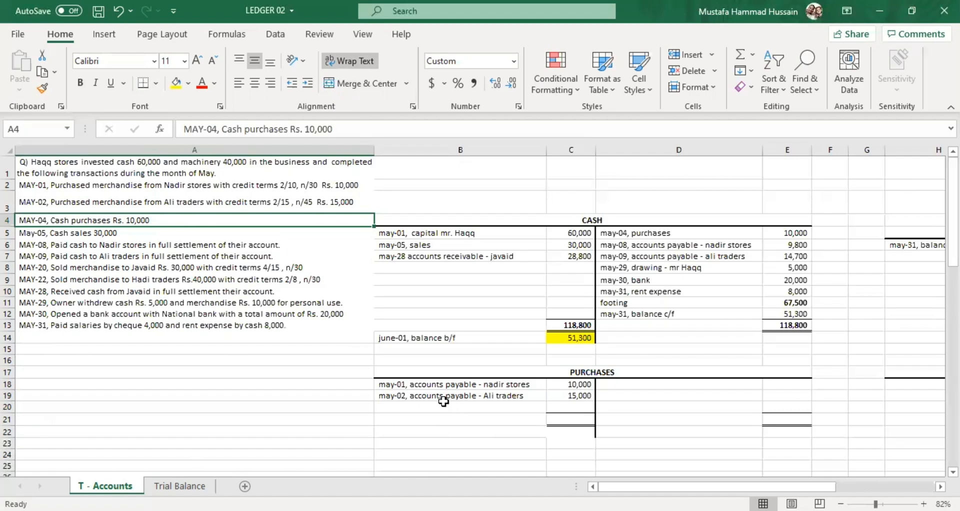
{"action": "left_click", "coordinate": [640, 233]}
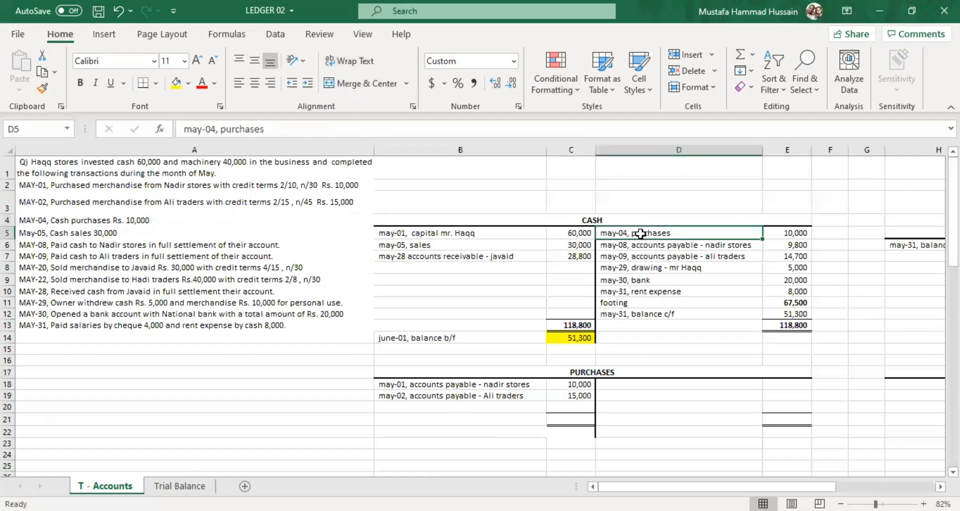
{"action": "left_click", "coordinate": [442, 408]}
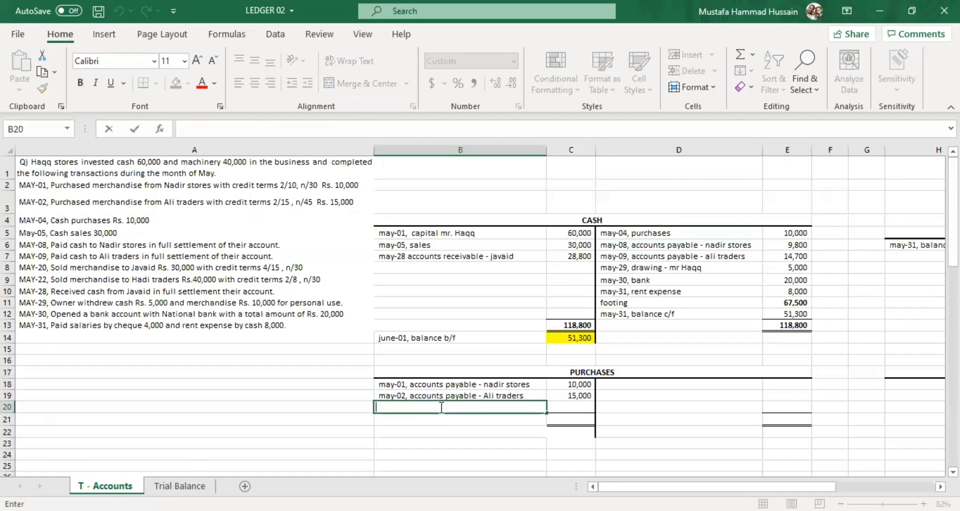
{"action": "type", "text": "may-04,"}
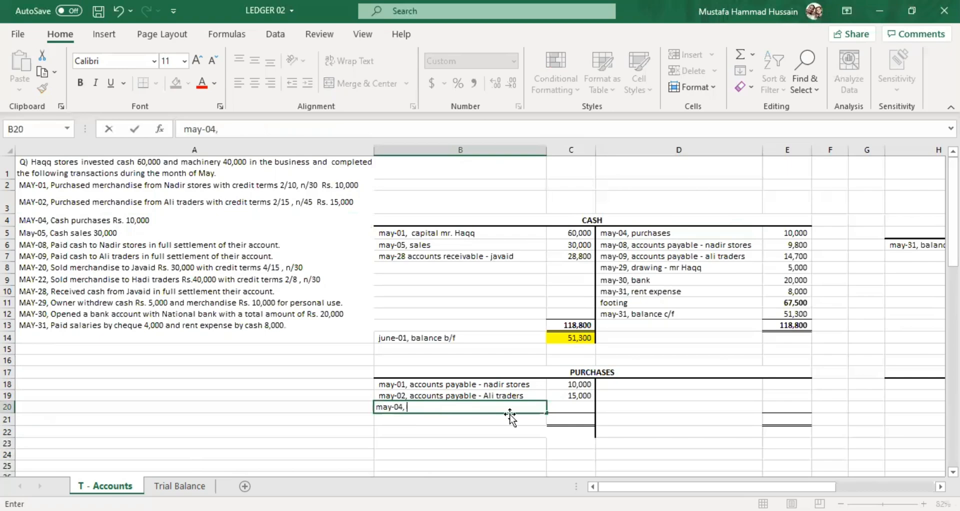
Enter 10000 in C20 as the amount of the May-04 purchase and select its incomplete description in B20.
{"action": "left_click", "coordinate": [570, 410]}
{"action": "key", "text": "ctrl+Down"}
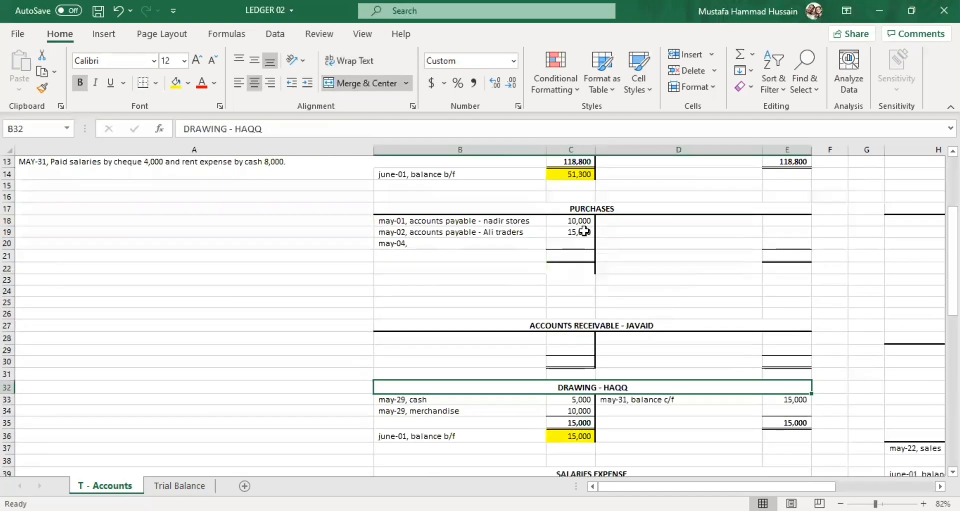
{"action": "left_click", "coordinate": [572, 240]}
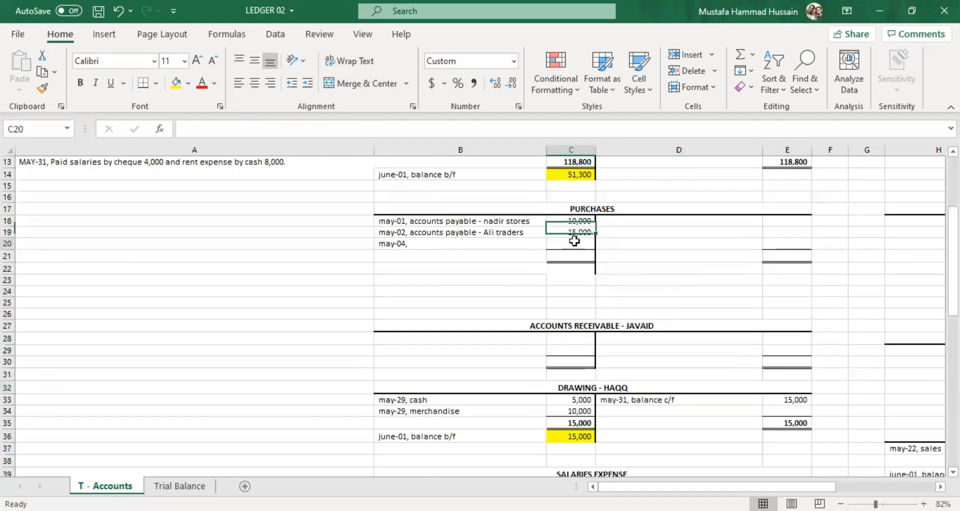
{"action": "key", "text": "Up"}
{"action": "key", "text": "Up"}
{"action": "left_click", "coordinate": [575, 242]}
{"action": "type", "text": "1"}
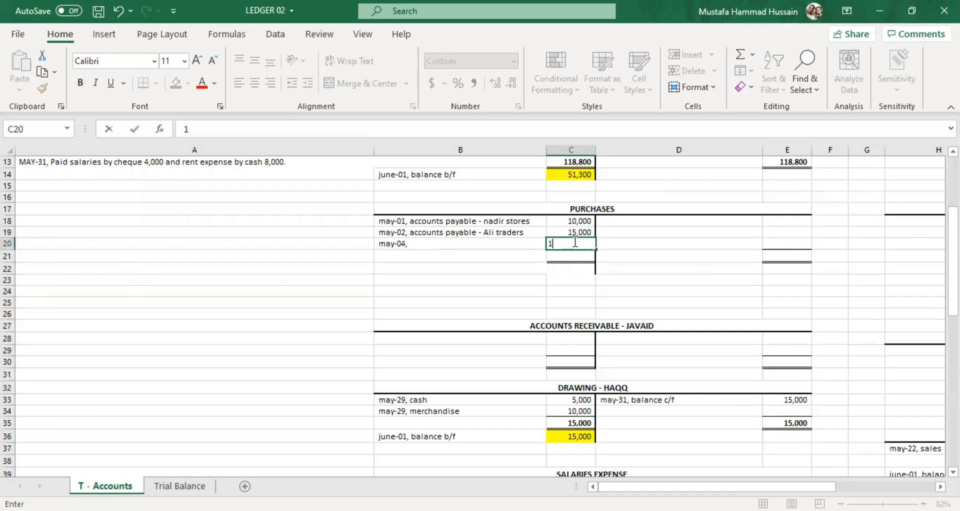
{"action": "type", "text": "0000"}
{"action": "left_click", "coordinate": [427, 245]}
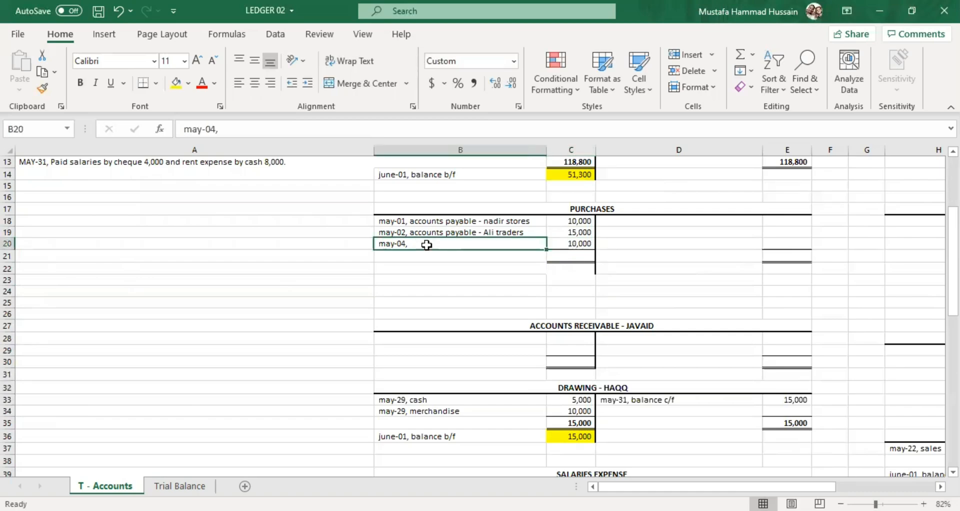
Complete the May-04 purchase description in B20 as "may-04, cash".
{"action": "double_click", "coordinate": [429, 245]}
{"action": "type", "text": "ca"}
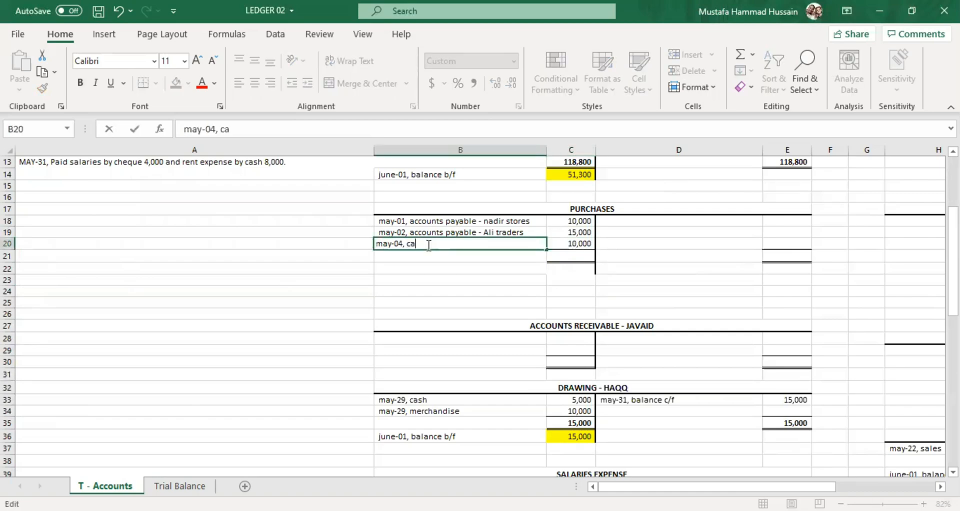
{"action": "type", "text": "sh"}
{"action": "left_click", "coordinate": [559, 289]}
Compare the May-04 purchases entry in D5:E5 of the Cash account with its cash entry in B20:C20 of the Purchases account.
{"action": "scroll", "coordinate": [645, 268], "scroll_direction": "up", "scroll_amount": 3}
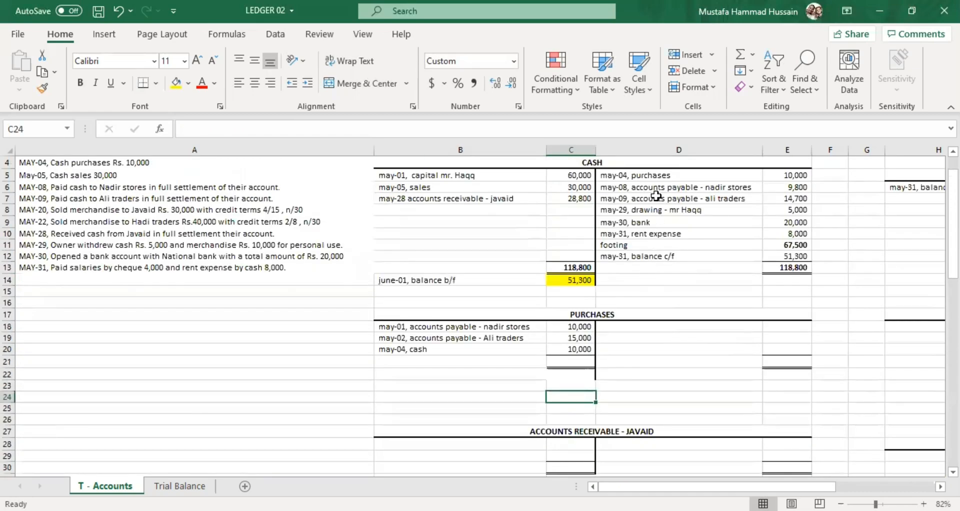
{"action": "left_click", "coordinate": [653, 172]}
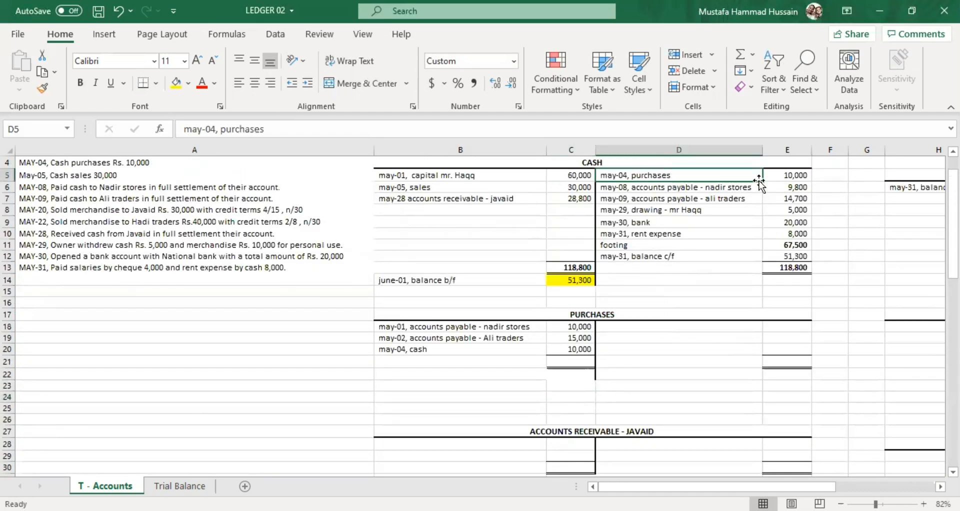
{"action": "scroll", "coordinate": [672, 207], "scroll_direction": "up", "scroll_amount": 1}
{"action": "scroll", "coordinate": [673, 207], "scroll_direction": "up", "scroll_amount": 1}
{"action": "left_click", "coordinate": [789, 233]}
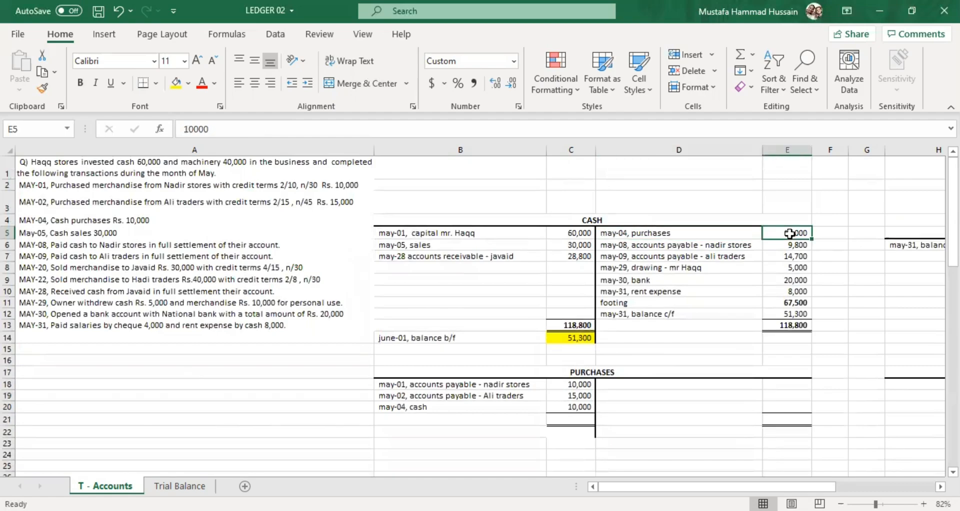
{"action": "left_click", "coordinate": [462, 406]}
{"action": "left_click", "coordinate": [571, 408]}
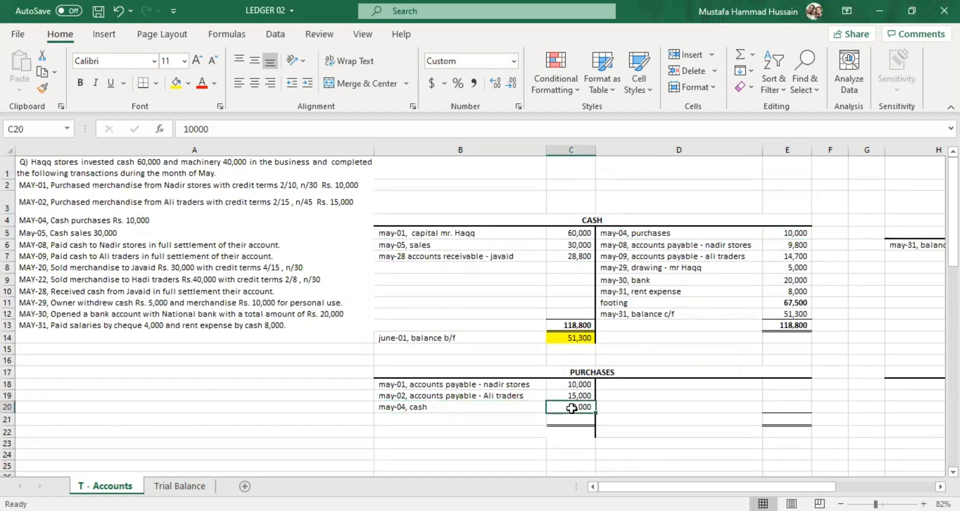
{"action": "left_click", "coordinate": [645, 237]}
{"action": "left_click", "coordinate": [538, 406]}
{"action": "left_click", "coordinate": [692, 233]}
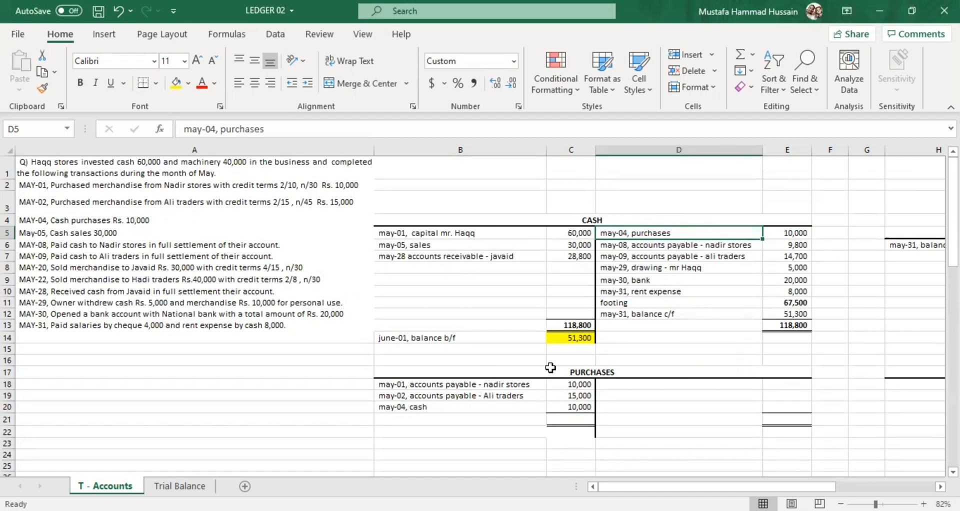
{"action": "left_click", "coordinate": [532, 405]}
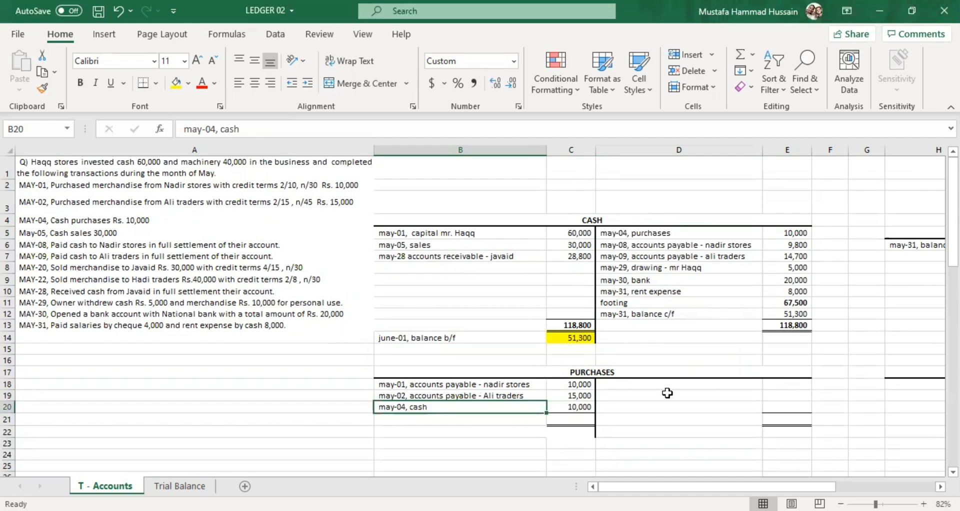
Review the transactions in A5 through A12 for any further purchases.
{"action": "scroll", "coordinate": [631, 385], "scroll_direction": "down", "scroll_amount": 2}
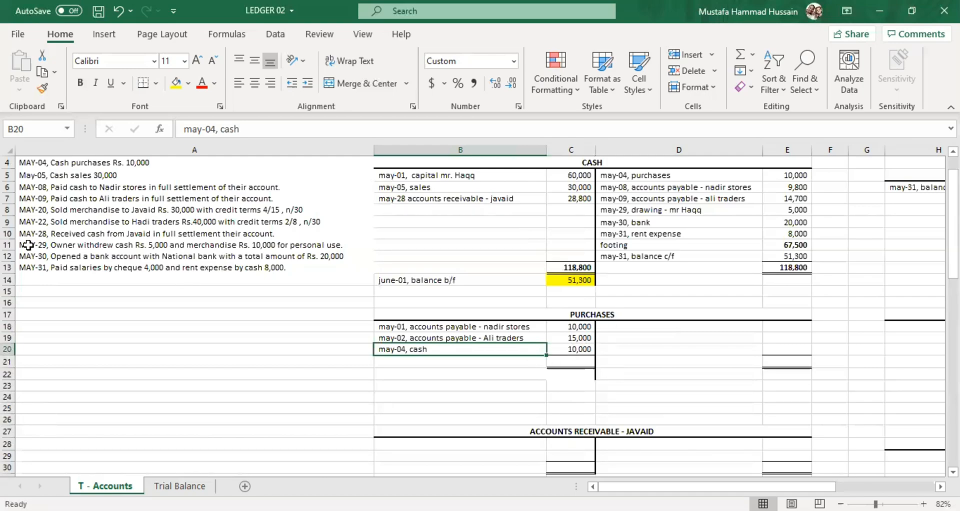
{"action": "scroll", "coordinate": [181, 279], "scroll_direction": "up", "scroll_amount": 1}
{"action": "left_click", "coordinate": [80, 234]}
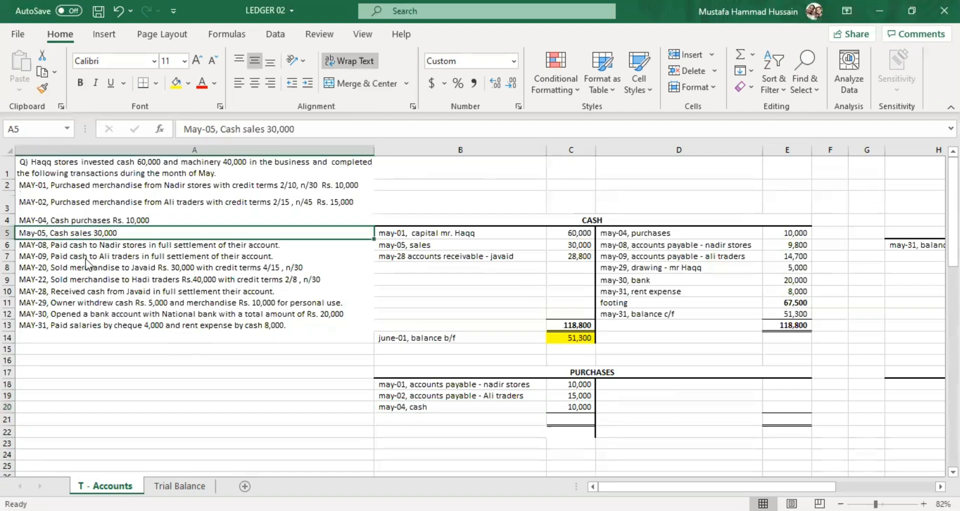
{"action": "left_click", "coordinate": [85, 259]}
{"action": "left_click", "coordinate": [88, 289]}
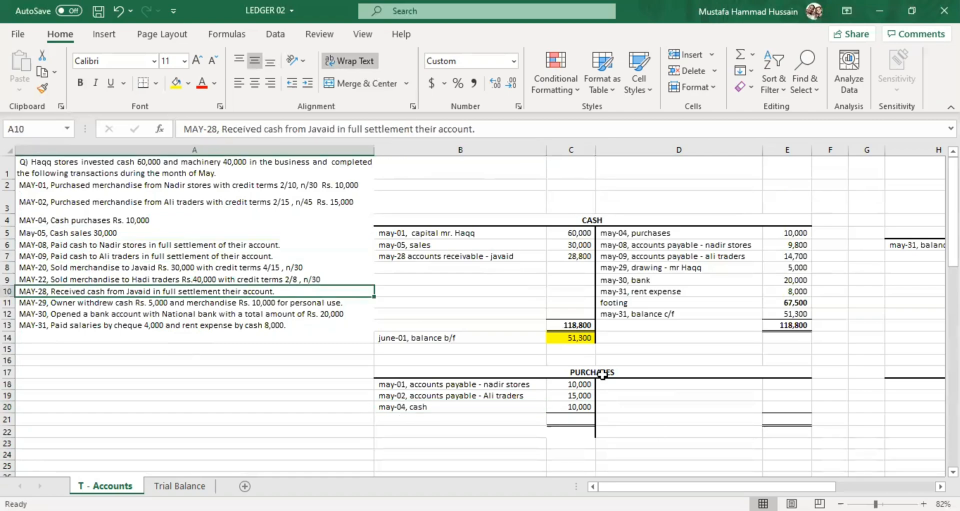
{"action": "key", "text": "Down"}
{"action": "key", "text": "Down"}
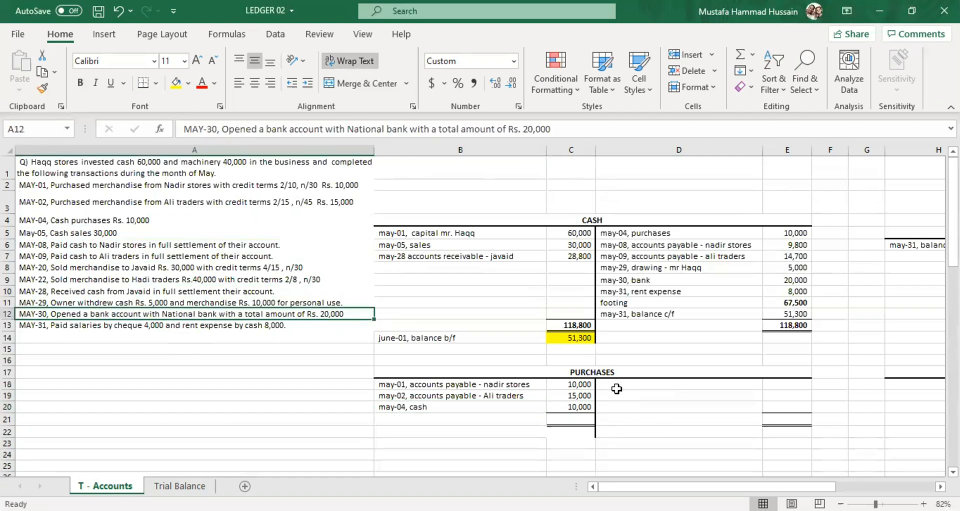
Enter 35000 as the total on both sides of the Purchases account, in C21 and E21.
{"action": "scroll", "coordinate": [620, 325], "scroll_direction": "down", "scroll_amount": 1}
{"action": "left_click", "coordinate": [621, 326]}
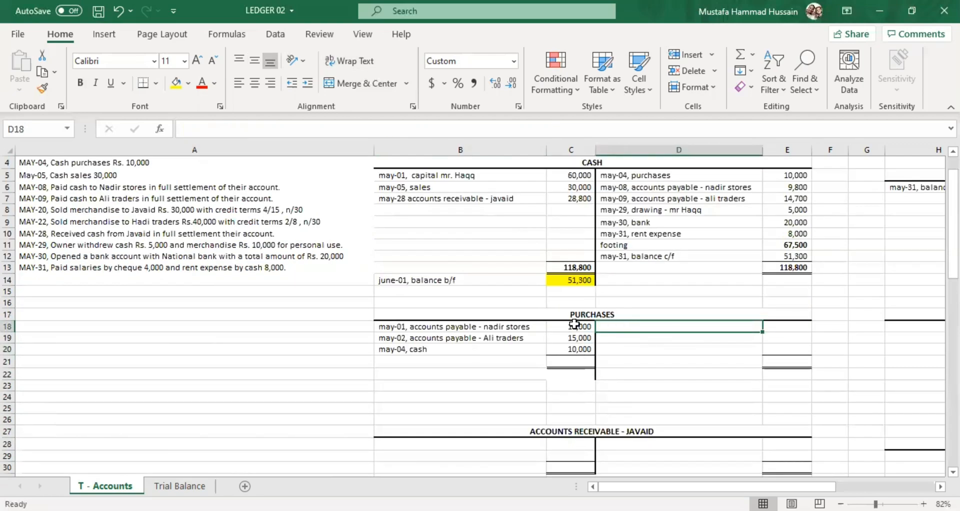
{"action": "left_click", "coordinate": [575, 361]}
{"action": "double_click", "coordinate": [575, 361]}
{"action": "type", "text": "35000"}
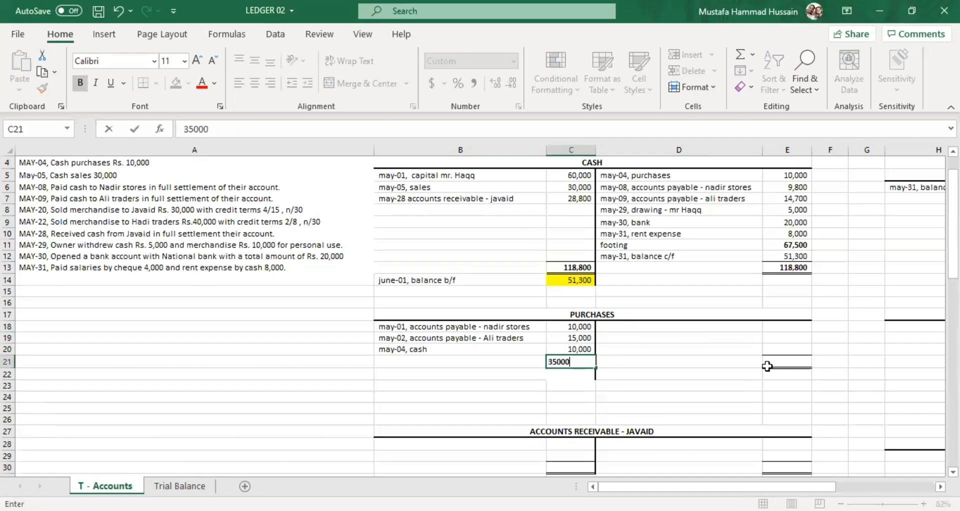
{"action": "left_click", "coordinate": [767, 363]}
{"action": "type", "text": "35000"}
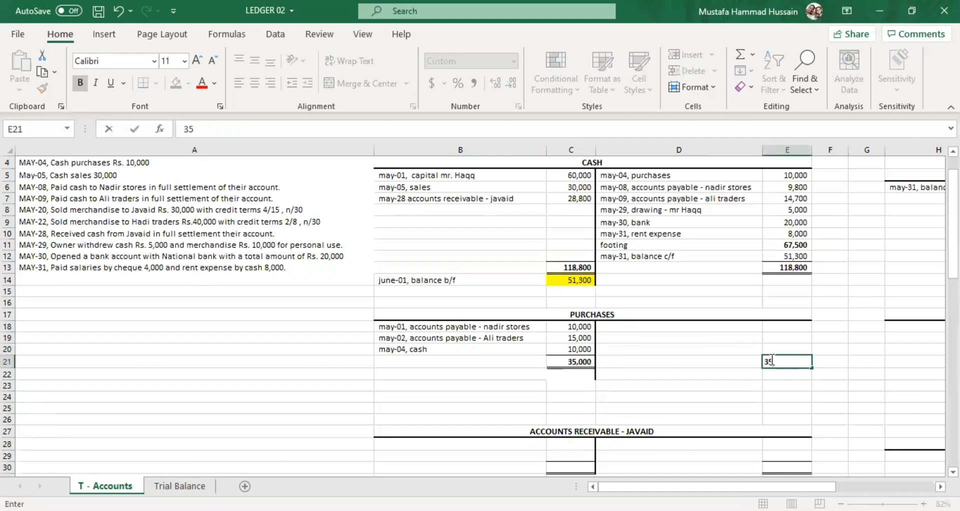
{"action": "left_click", "coordinate": [704, 372]}
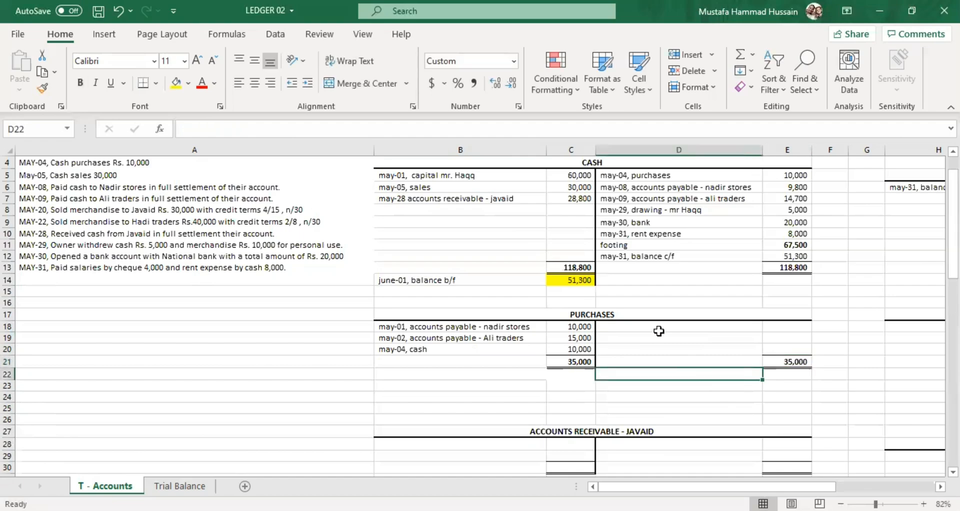
Record the Purchases closing balance on the credit side with "may-31, balance c/f" in D18 and 35000 in E18.
{"action": "scroll", "coordinate": [655, 332], "scroll_direction": "down", "scroll_amount": 5}
{"action": "left_click", "coordinate": [643, 314]}
{"action": "scroll", "coordinate": [608, 292], "scroll_direction": "up", "scroll_amount": 3}
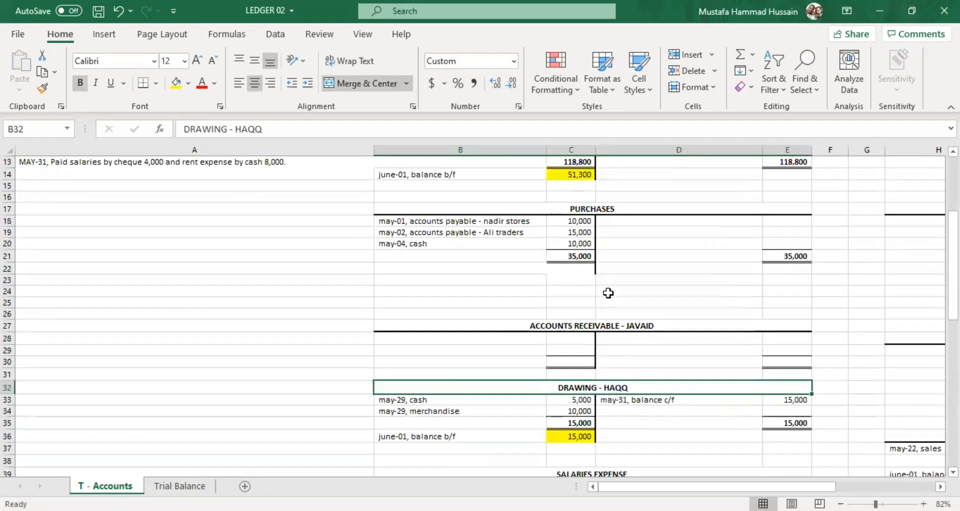
{"action": "double_click", "coordinate": [616, 256]}
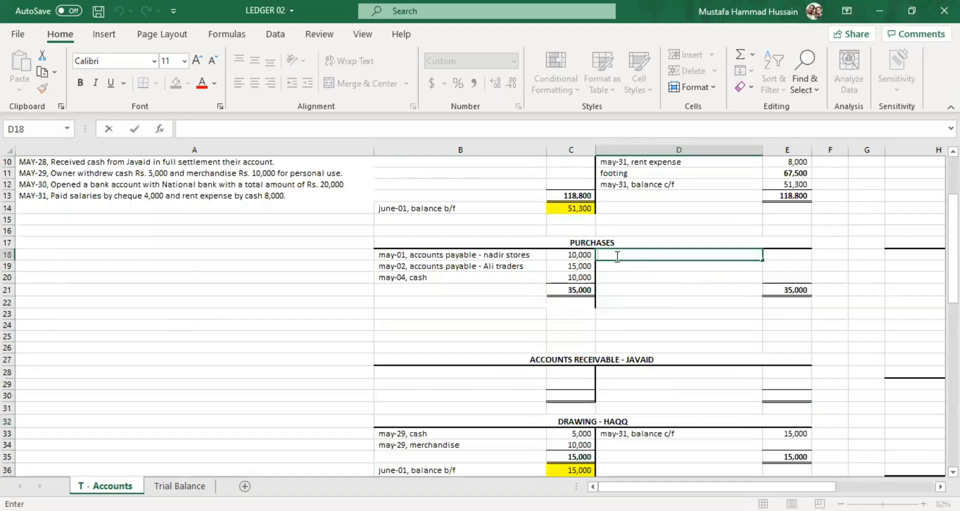
{"action": "type", "text": "may-31, balance c/f"}
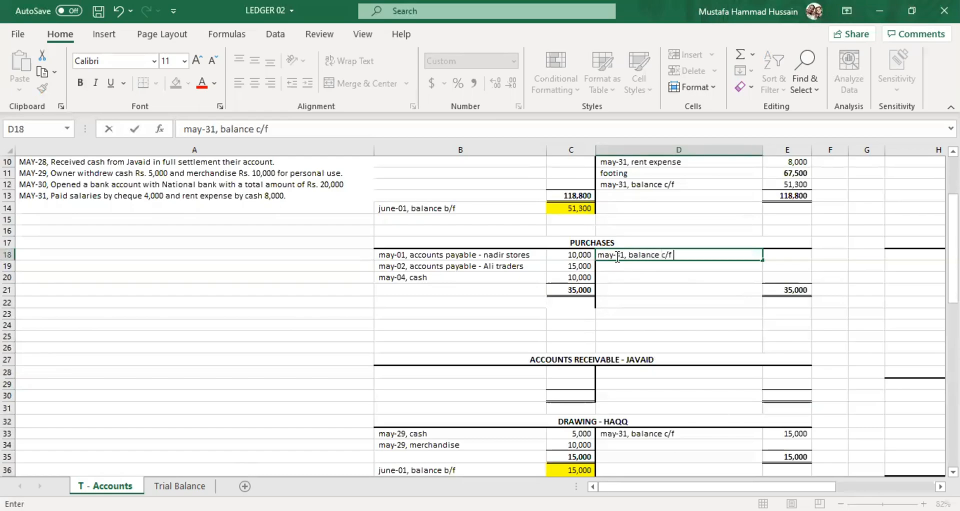
{"action": "double_click", "coordinate": [799, 256]}
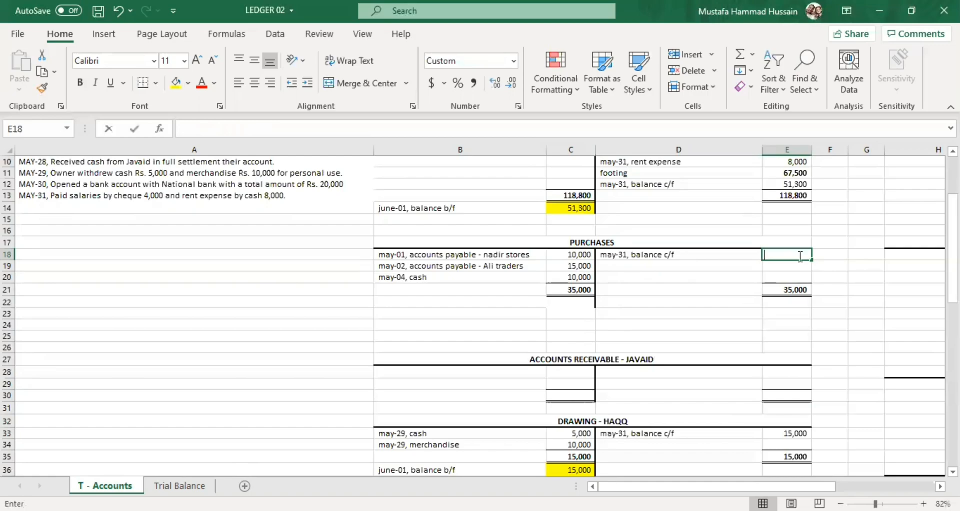
{"action": "type", "text": "35,000"}
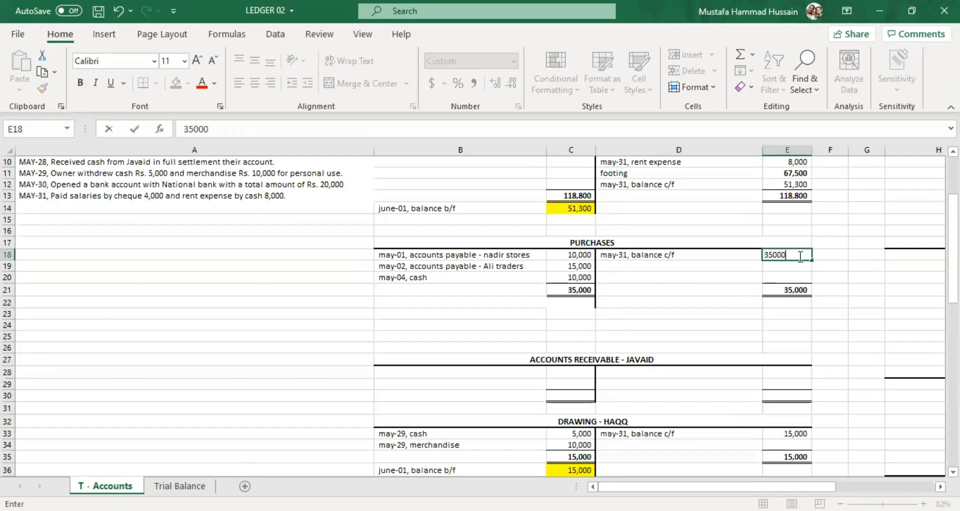
{"action": "left_click", "coordinate": [699, 302]}
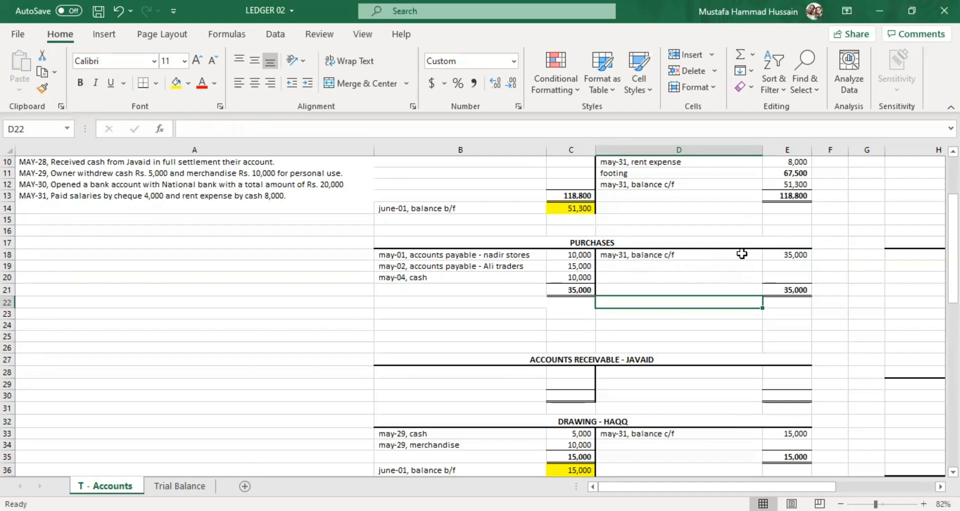
Bring down the Purchases balance with "june-01, balance b/f" in B22 and 35000 in C22, and fill C22 yellow.
{"action": "double_click", "coordinate": [432, 303]}
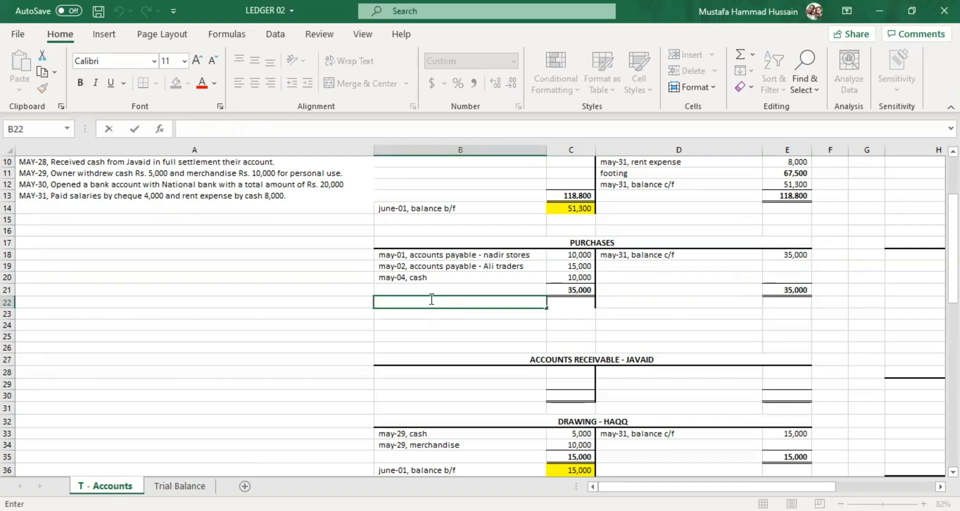
{"action": "type", "text": "june-01, balance b/f"}
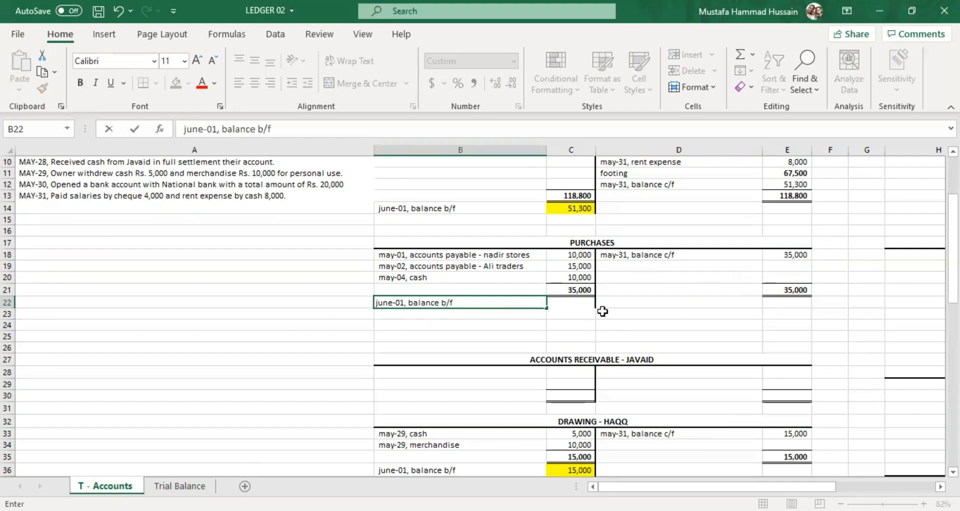
{"action": "left_click", "coordinate": [584, 301]}
{"action": "type", "text": "350"}
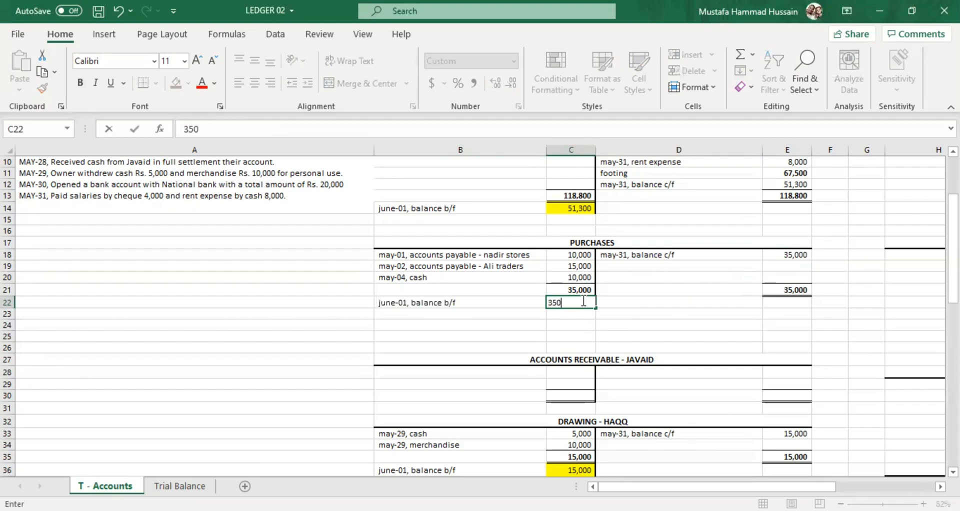
{"action": "type", "text": "00"}
{"action": "key", "text": "Return"}
{"action": "left_click", "coordinate": [580, 303]}
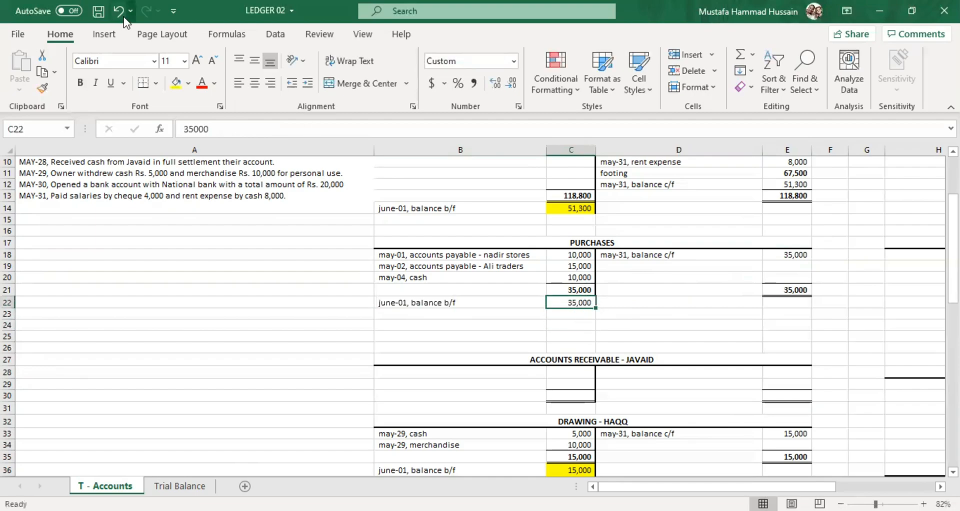
{"action": "left_click", "coordinate": [175, 83]}
{"action": "left_click", "coordinate": [615, 314]}
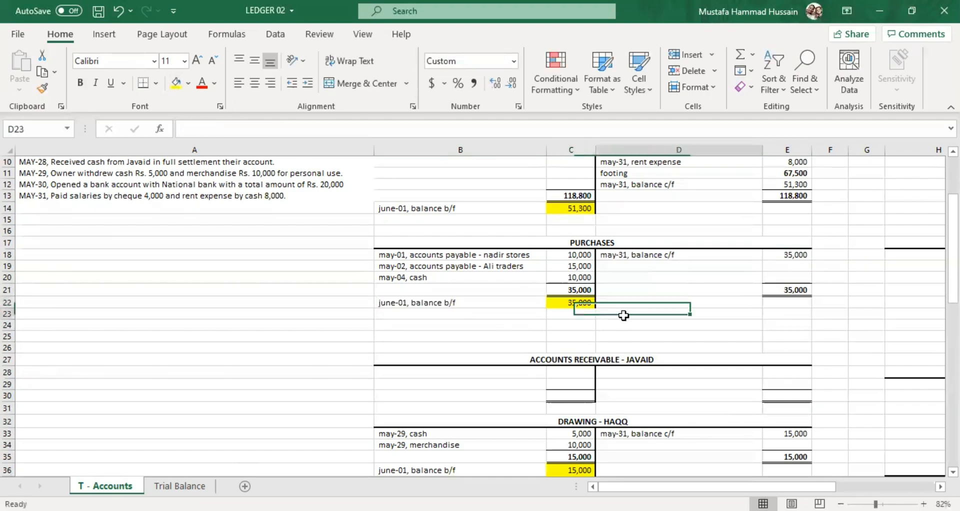
Check the May-05 cash sales transaction in A5 against its "may-05, sales" entry in B6 of the Cash account.
{"action": "scroll", "coordinate": [615, 315], "scroll_direction": "up", "scroll_amount": 1}
{"action": "scroll", "coordinate": [612, 360], "scroll_direction": "up", "scroll_amount": 2}
{"action": "scroll", "coordinate": [610, 425], "scroll_direction": "down", "scroll_amount": 1}
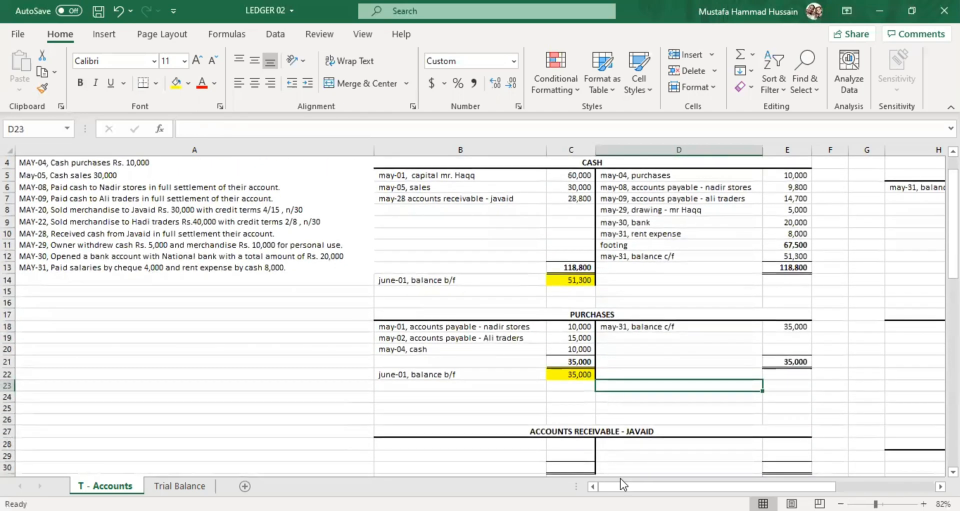
{"action": "mouse_move", "coordinate": [633, 486]}
{"action": "left_mouse_down"}
{"action": "mouse_move", "coordinate": [683, 481]}
{"action": "mouse_move", "coordinate": [633, 483]}
{"action": "left_mouse_up"}
{"action": "scroll", "coordinate": [103, 216], "scroll_direction": "up", "scroll_amount": 1}
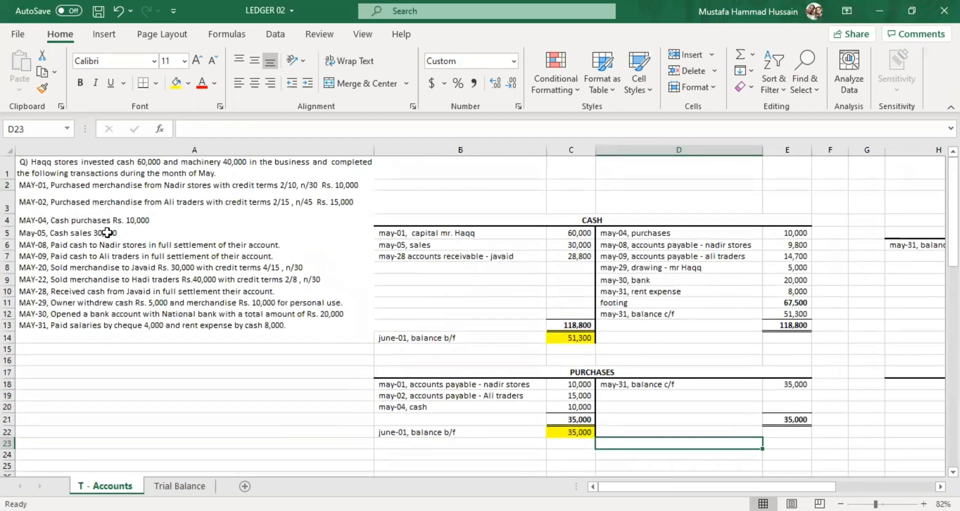
{"action": "left_click", "coordinate": [106, 235]}
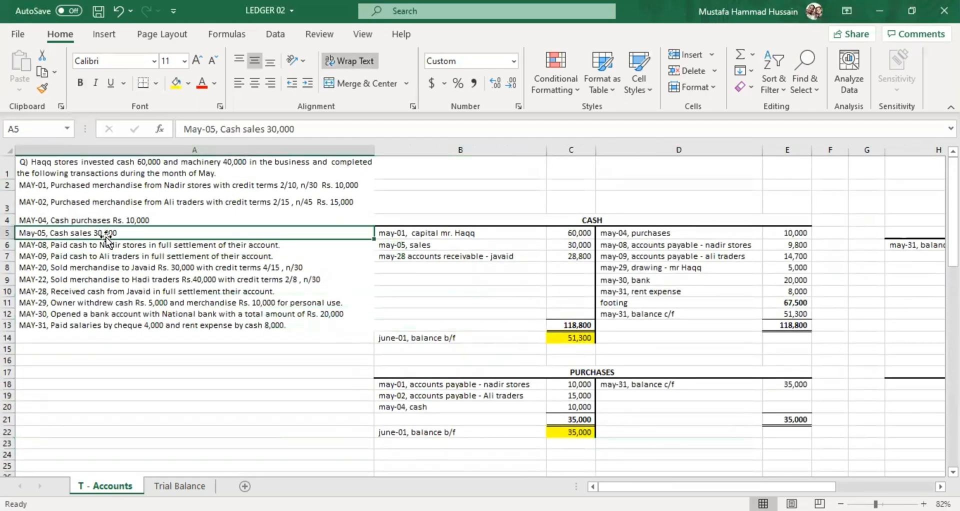
{"action": "left_click", "coordinate": [630, 267]}
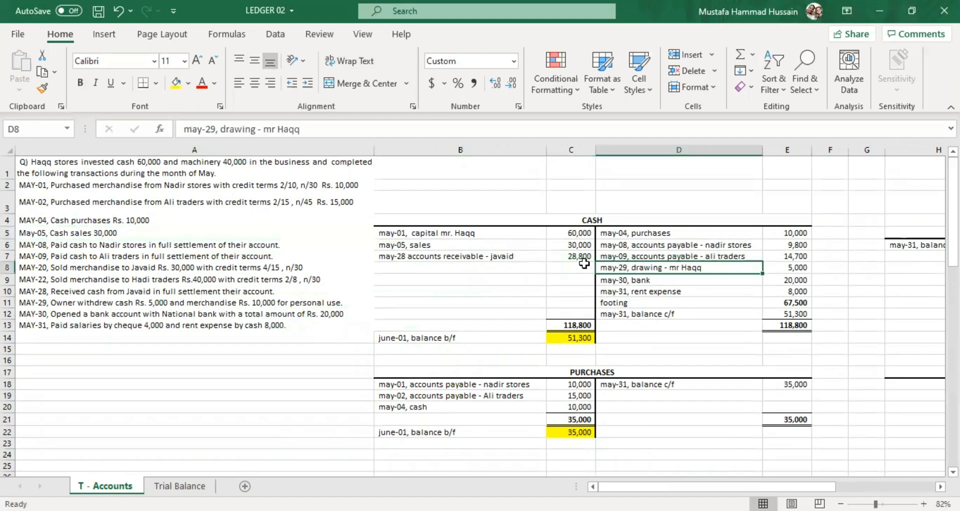
{"action": "left_click", "coordinate": [491, 248]}
Post the May-05 cash sale to the credit side of Sales with "may-05, cash" in J29 and 30000 in K29.
{"action": "scroll", "coordinate": [615, 338], "scroll_direction": "down", "scroll_amount": 4}
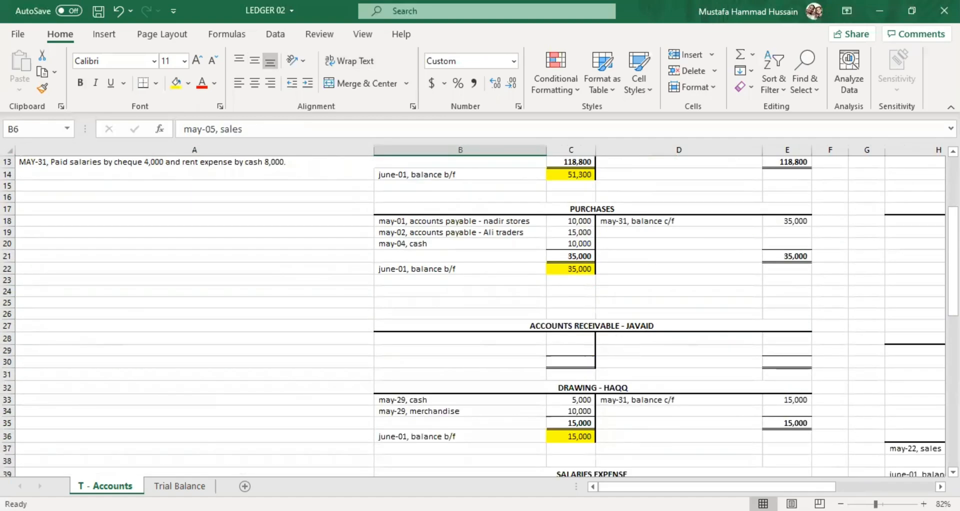
{"action": "left_click_drag", "start_coordinate": [617, 486], "coordinate": [698, 489]}
{"action": "left_click", "coordinate": [551, 353]}
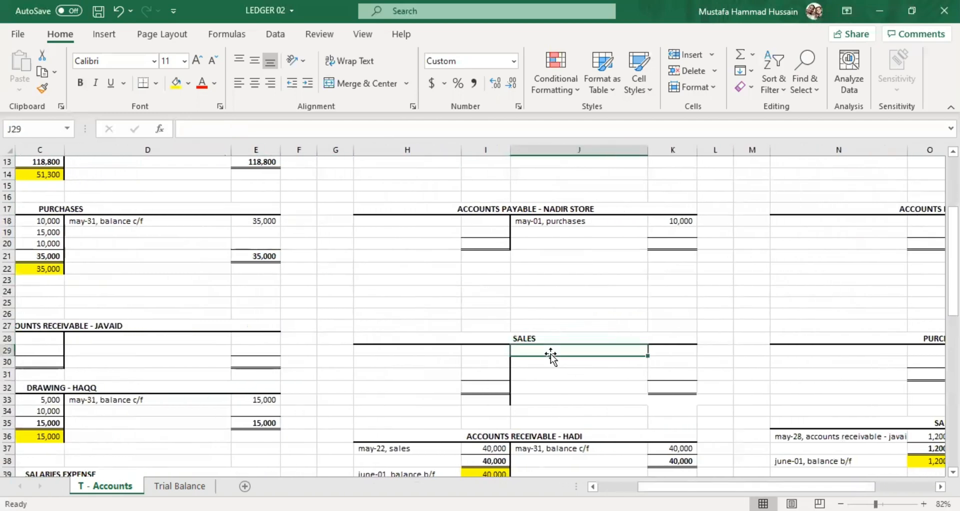
{"action": "left_click_drag", "start_coordinate": [655, 486], "coordinate": [589, 484]}
{"action": "scroll", "coordinate": [469, 336], "scroll_direction": "up", "scroll_amount": 4}
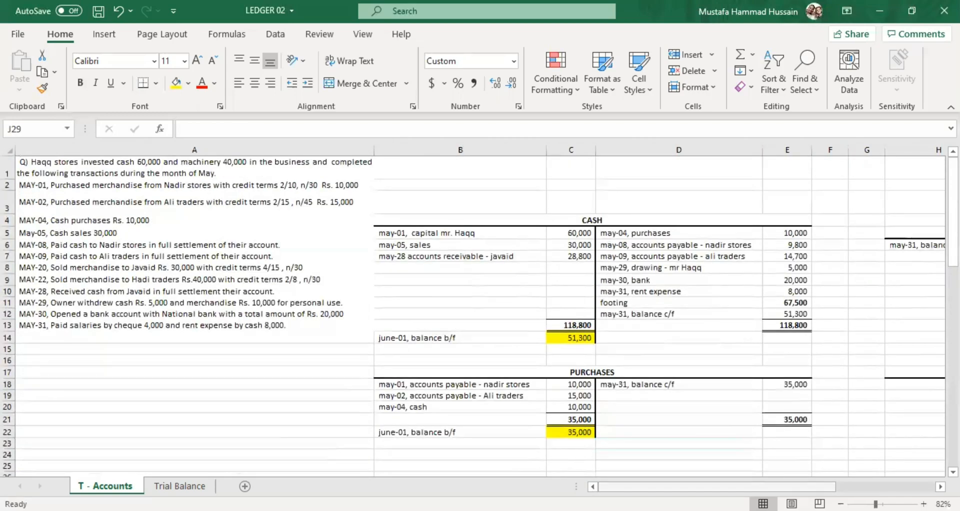
{"action": "left_click_drag", "start_coordinate": [653, 486], "coordinate": [751, 487]}
{"action": "scroll", "coordinate": [488, 341], "scroll_direction": "down", "scroll_amount": 4}
{"action": "scroll", "coordinate": [307, 356], "scroll_direction": "left", "scroll_amount": 5}
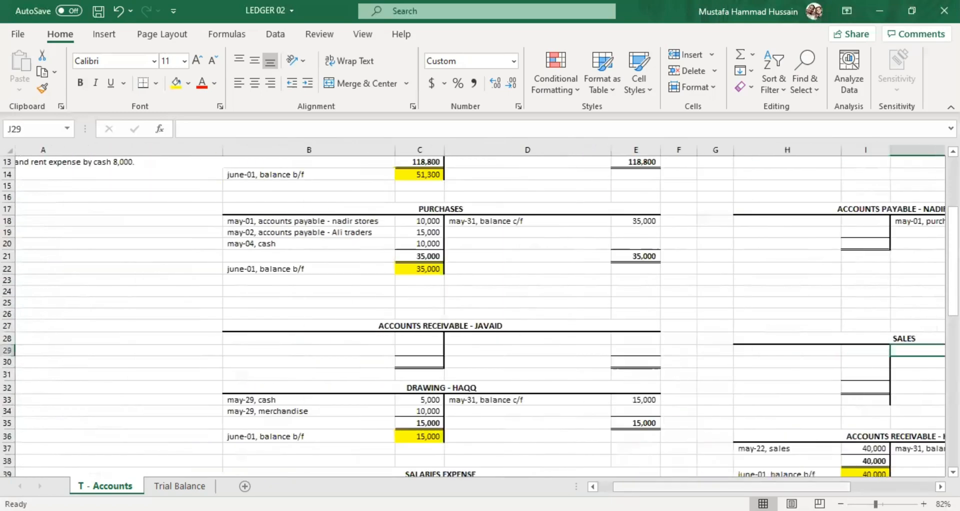
{"action": "scroll", "coordinate": [696, 354], "scroll_direction": "right", "scroll_amount": 1}
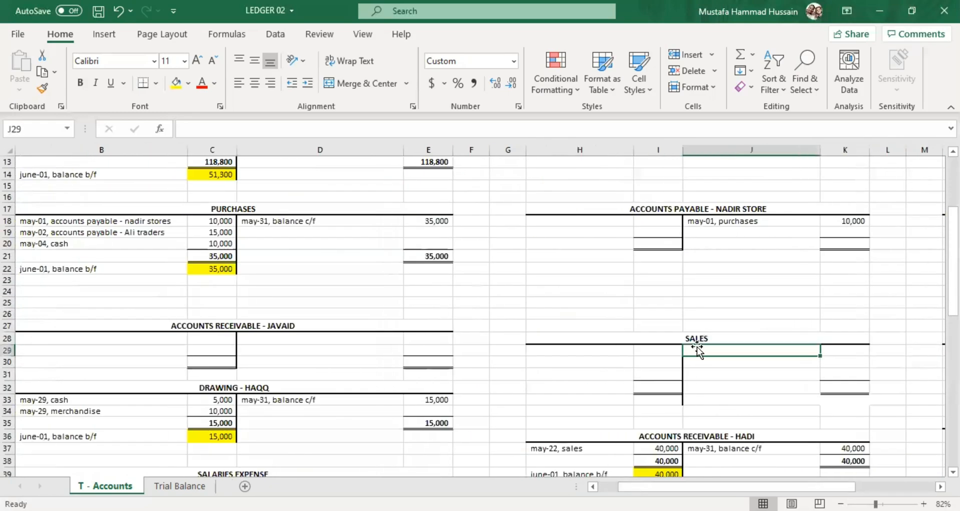
{"action": "double_click", "coordinate": [705, 351]}
{"action": "type", "text": "may-05, cash"}
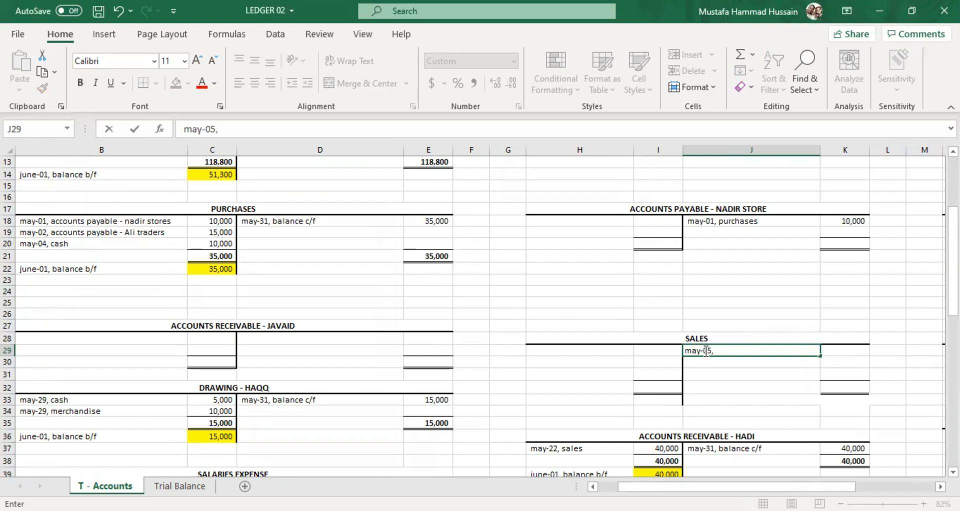
{"action": "left_click", "coordinate": [846, 352]}
{"action": "type", "text": "0000"}
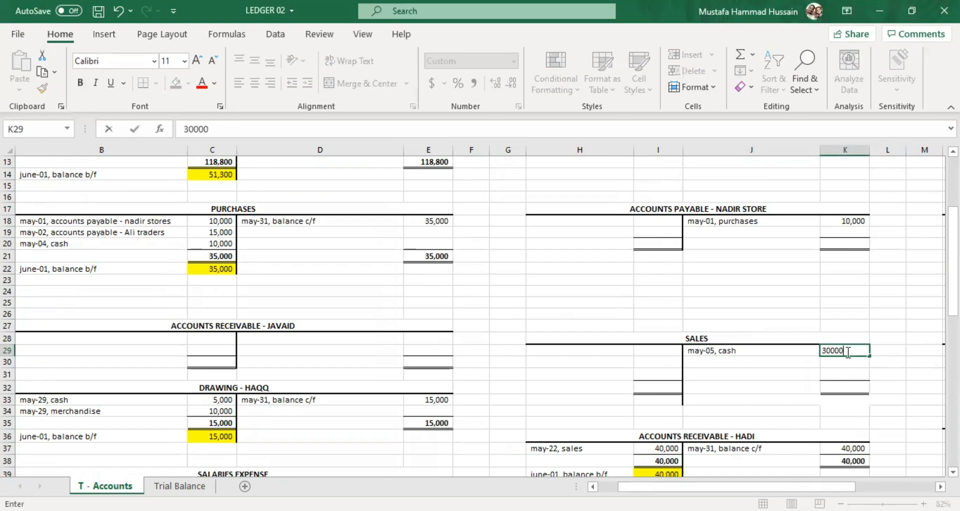
{"action": "left_click", "coordinate": [788, 374]}
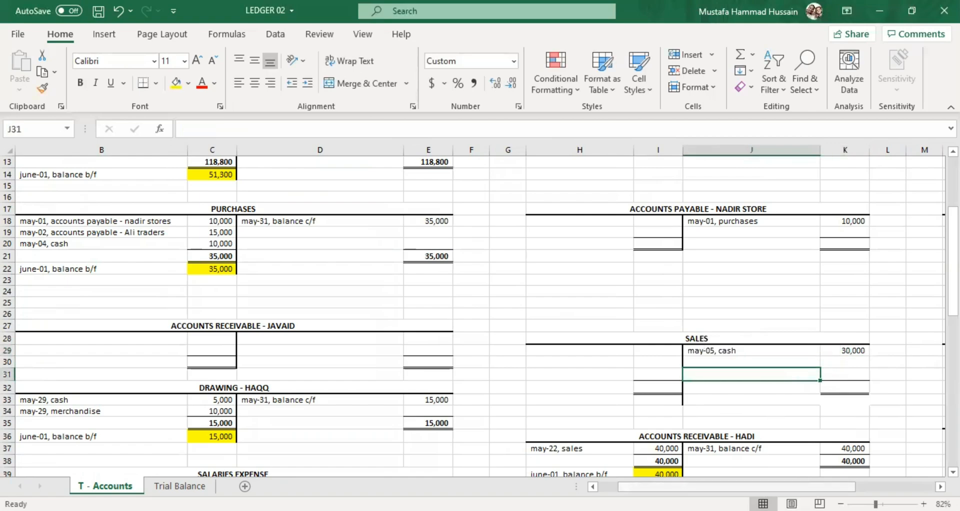
Check the May-08 payment to Nadir stores in column A against its Cash account entry in D6 and E6.
{"action": "scroll", "coordinate": [193, 280], "scroll_direction": "left", "scroll_amount": 1}
{"action": "scroll", "coordinate": [193, 279], "scroll_direction": "up", "scroll_amount": 4}
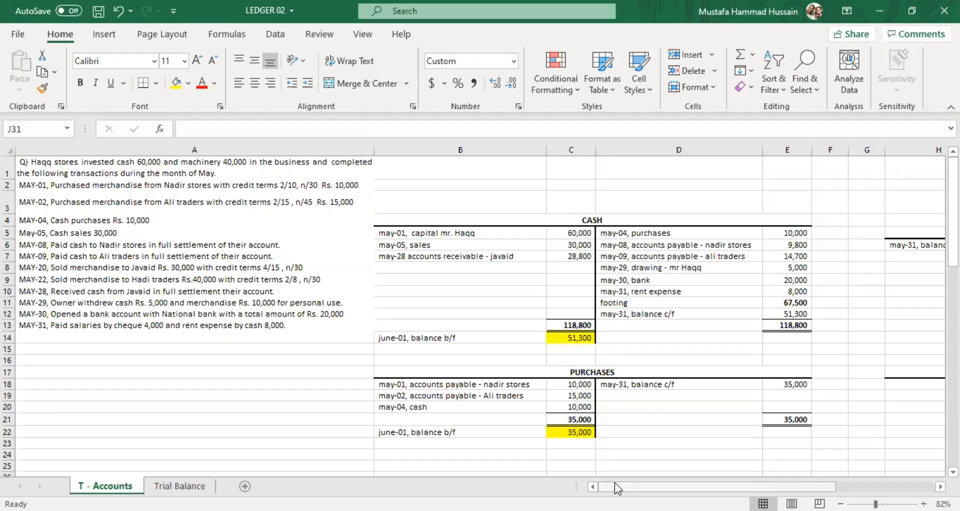
{"action": "left_click_drag", "start_coordinate": [620, 486], "coordinate": [640, 488]}
{"action": "left_click", "coordinate": [600, 385]}
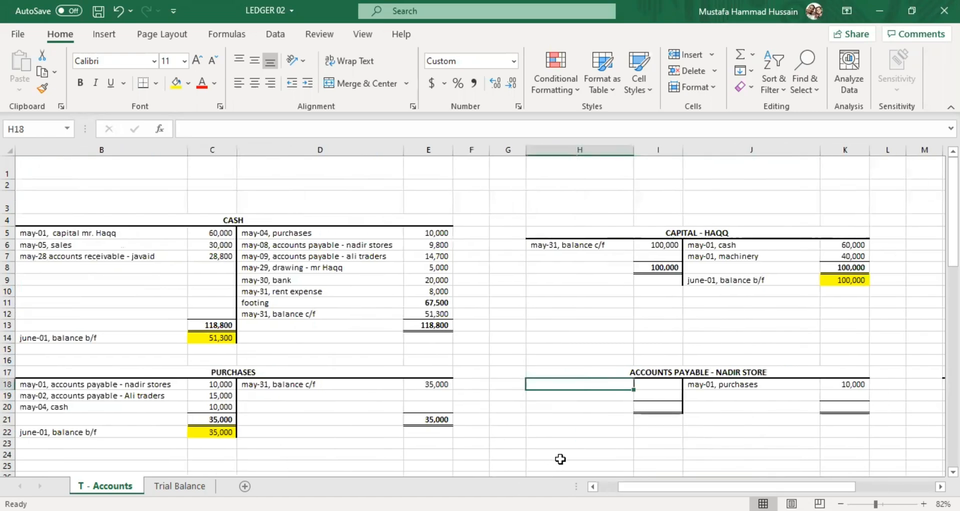
{"action": "left_click", "coordinate": [592, 486]}
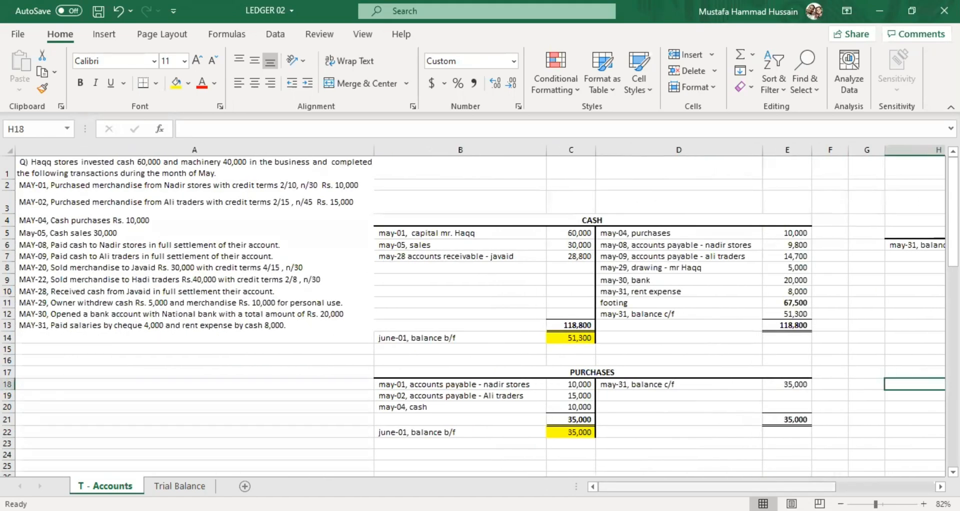
{"action": "left_click_drag", "start_coordinate": [620, 486], "coordinate": [640, 487]}
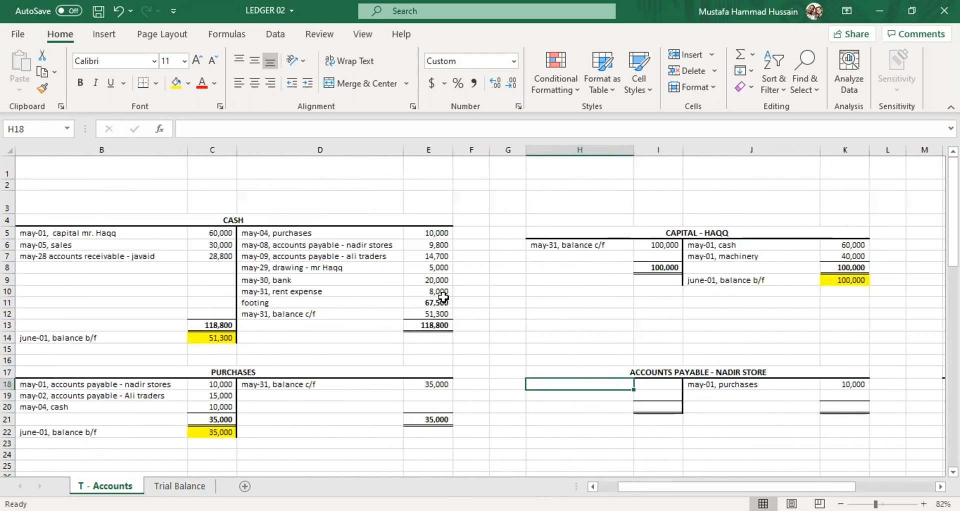
{"action": "left_click", "coordinate": [302, 230]}
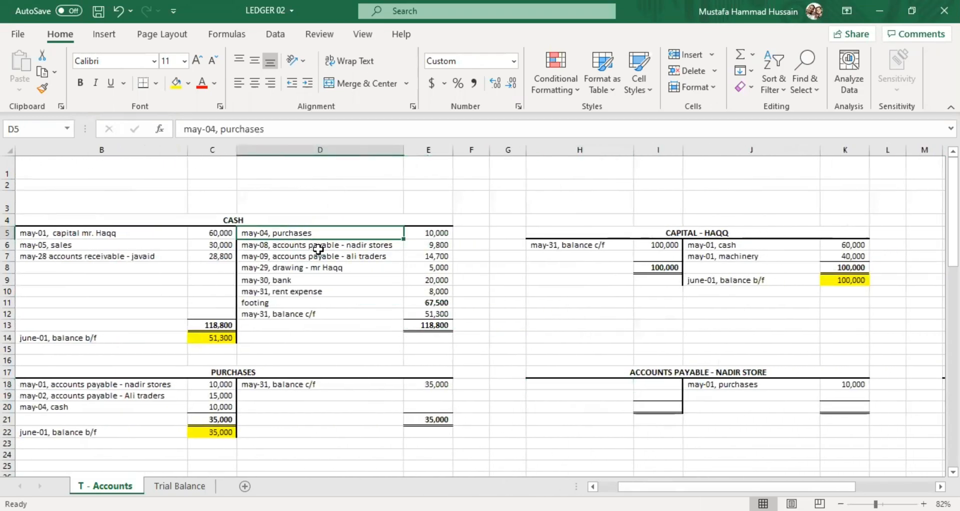
{"action": "left_click", "coordinate": [318, 247]}
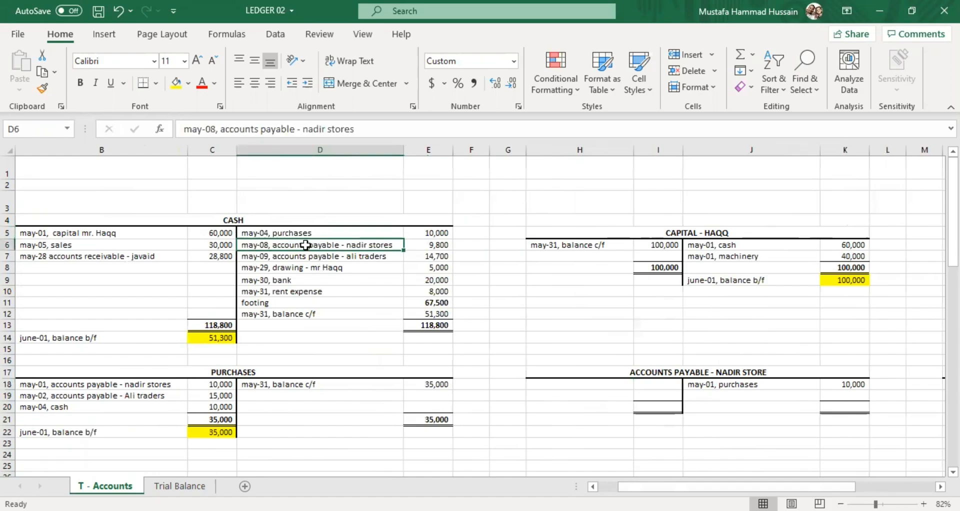
{"action": "left_click", "coordinate": [446, 245]}
Start the debit entry in Accounts Payable - Nadir Store with "may-08," in H18 and 9800 in I18.
{"action": "left_click", "coordinate": [544, 384]}
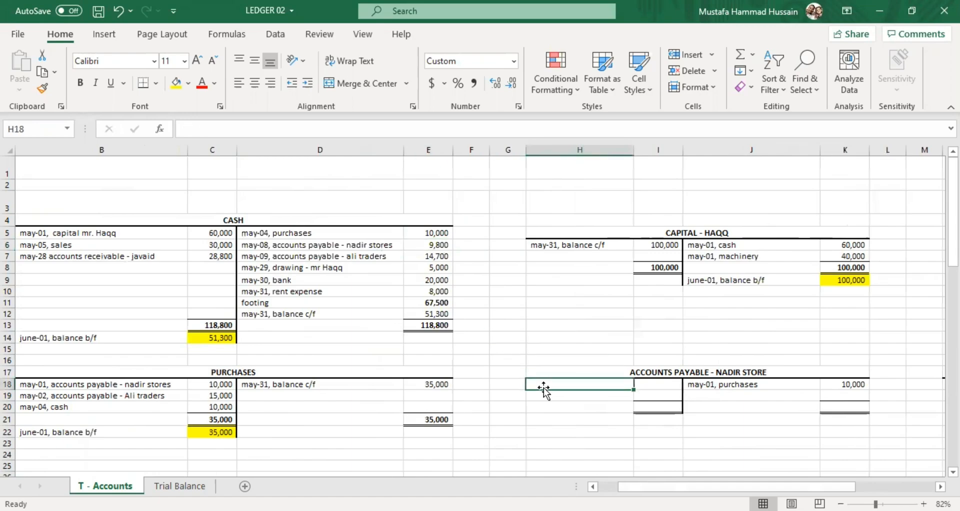
{"action": "scroll", "coordinate": [543, 382], "scroll_direction": "down", "scroll_amount": 4}
{"action": "scroll", "coordinate": [543, 383], "scroll_direction": "up", "scroll_amount": 4}
{"action": "left_click", "coordinate": [563, 358]}
{"action": "double_click", "coordinate": [562, 358]}
{"action": "type", "text": "ma"}
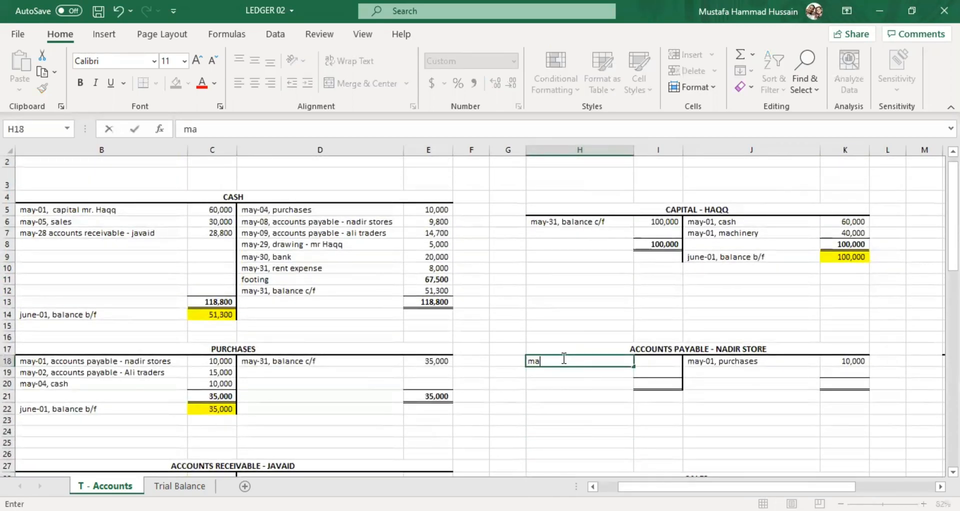
{"action": "type", "text": "y-08,"}
{"action": "left_click", "coordinate": [673, 358]}
{"action": "type", "text": "9800"}
{"action": "left_click", "coordinate": [656, 415]}
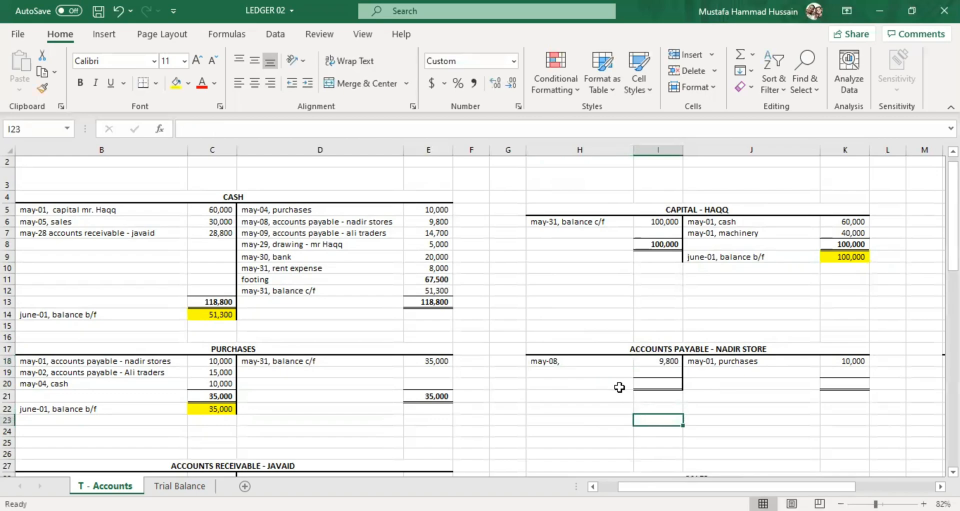
Complete the description in H18 of Accounts Payable - Nadir Store as "may-08, cash".
{"action": "left_click", "coordinate": [614, 360]}
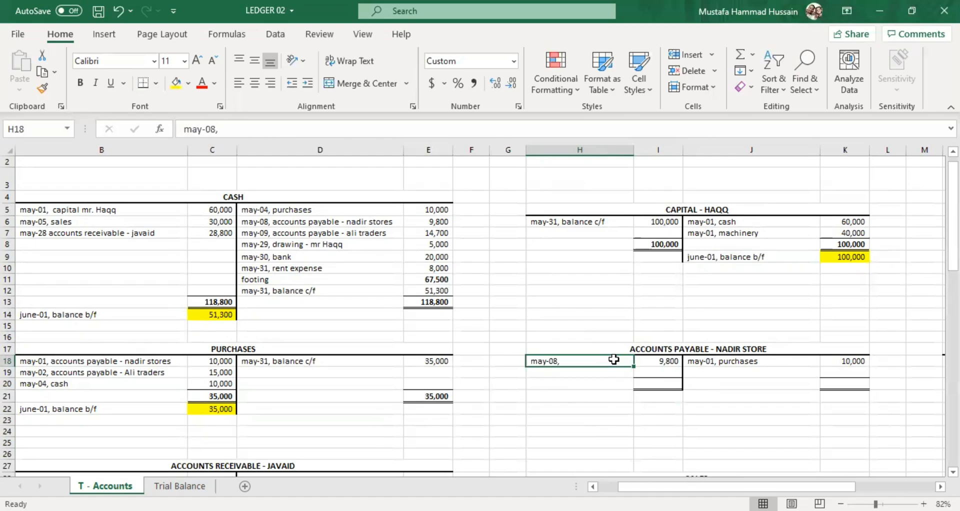
{"action": "double_click", "coordinate": [614, 360]}
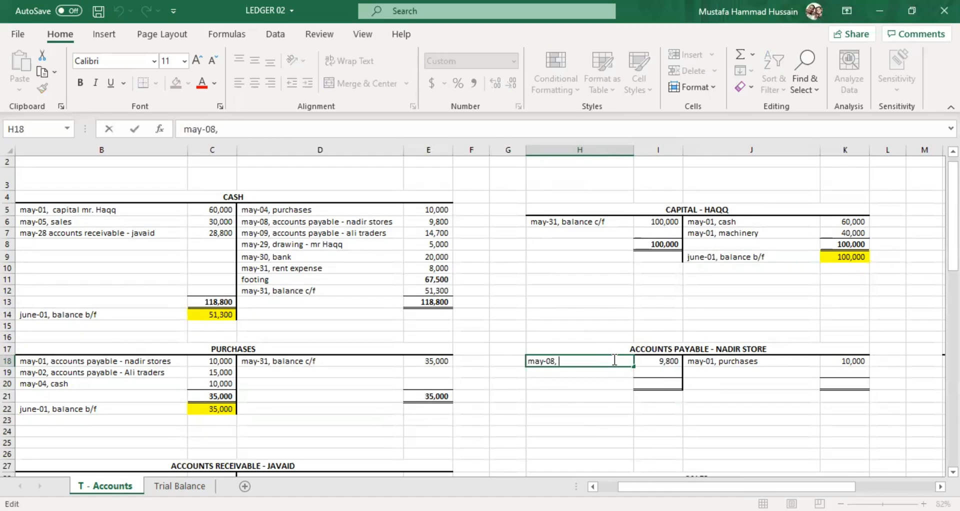
{"action": "type", "text": "a"}
{"action": "key", "text": "BackSpace"}
{"action": "type", "text": "cash"}
{"action": "key", "text": "Return"}
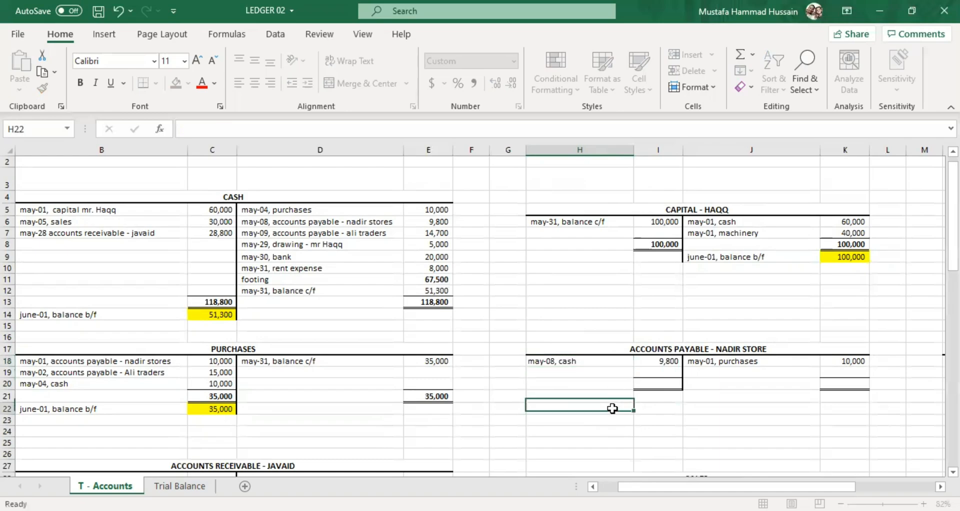
{"action": "left_click", "coordinate": [610, 408]}
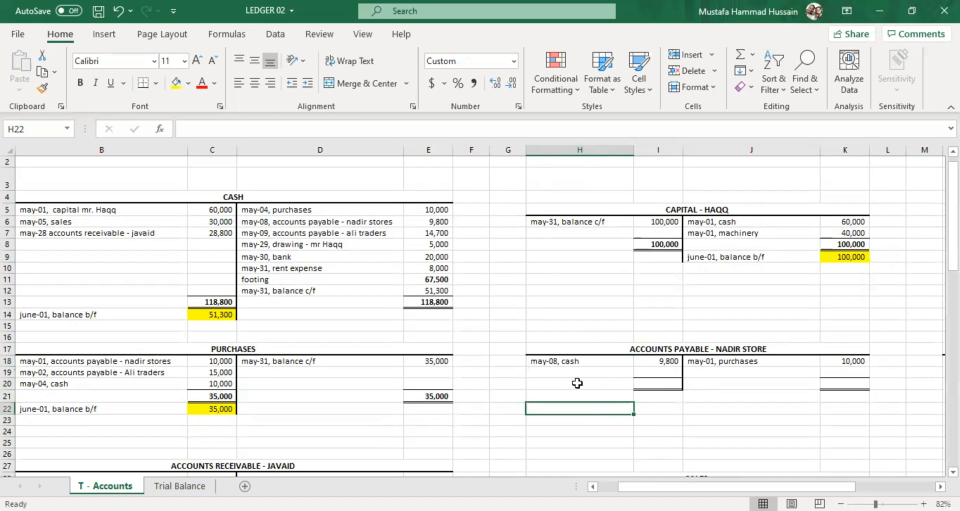
Compare the Nadir Store purchase amount in K18 with the cash payment in I18, and review the credit terms in column A.
{"action": "left_click", "coordinate": [756, 361]}
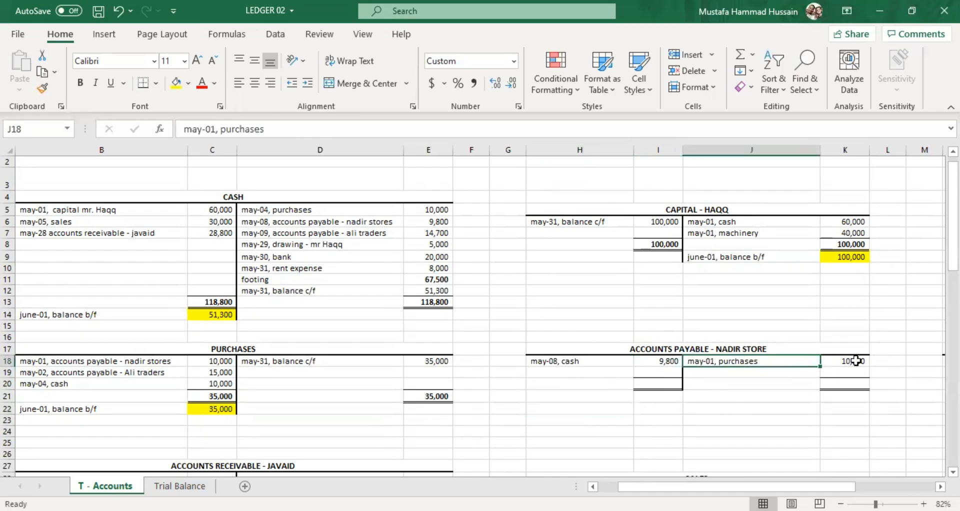
{"action": "left_click", "coordinate": [849, 364]}
{"action": "left_click", "coordinate": [668, 363]}
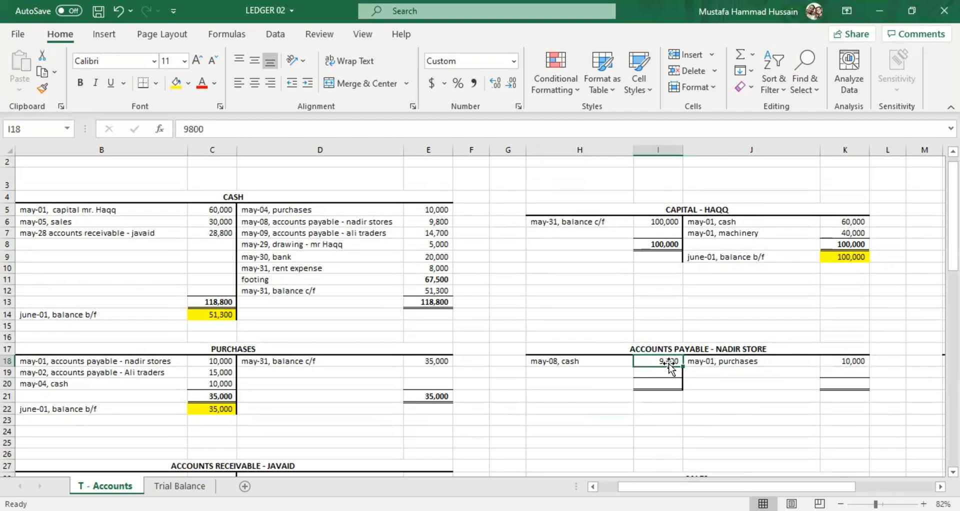
{"action": "left_click", "coordinate": [618, 358]}
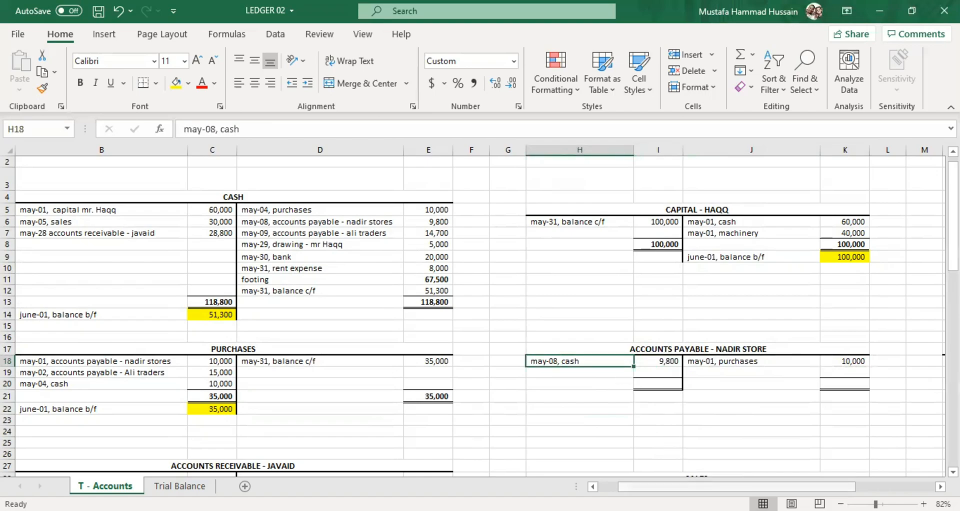
{"action": "scroll", "coordinate": [443, 141], "scroll_direction": "left", "scroll_amount": 3}
{"action": "scroll", "coordinate": [216, 281], "scroll_direction": "up", "scroll_amount": 1}
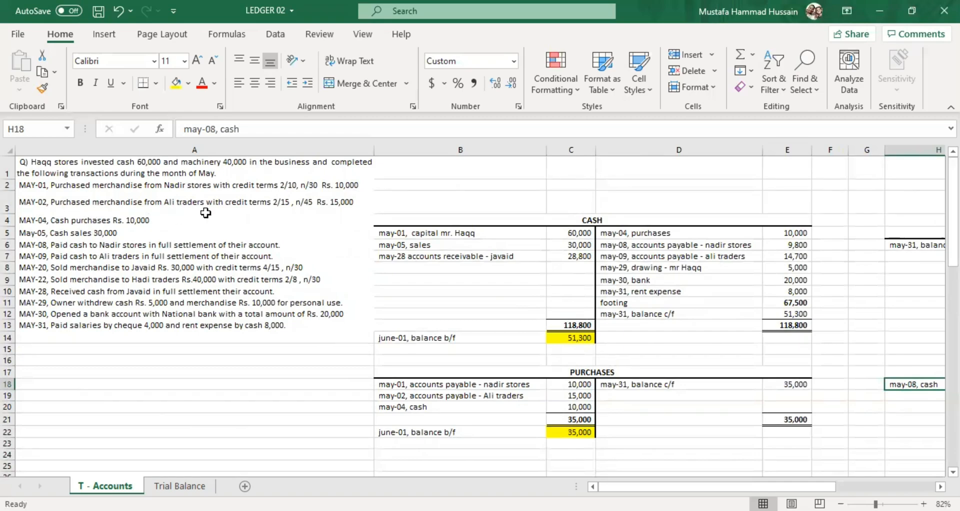
Begin the credit entry in the Purchases Discount account with "may-08," in P29.
{"action": "left_click_drag", "start_coordinate": [690, 485], "coordinate": [707, 445]}
{"action": "scroll", "coordinate": [697, 407], "scroll_direction": "down", "scroll_amount": 3}
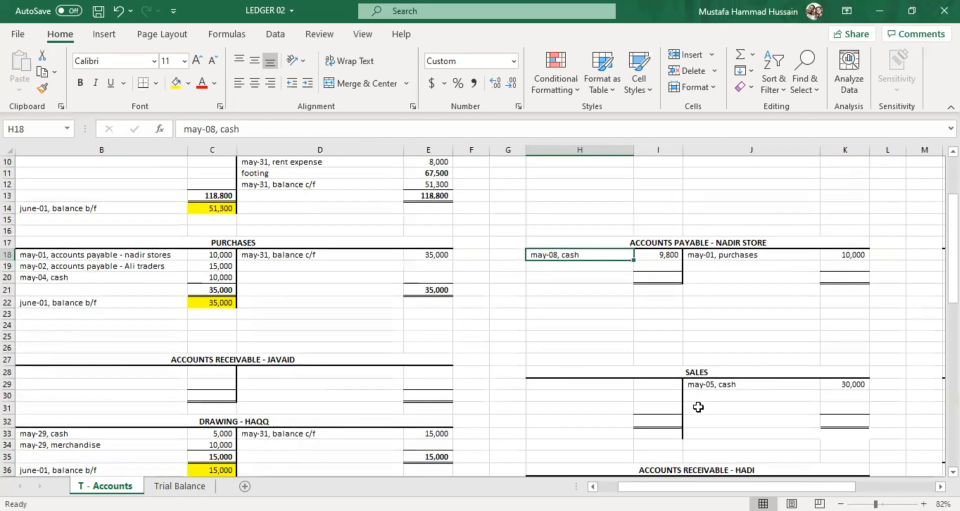
{"action": "scroll", "coordinate": [698, 406], "scroll_direction": "down", "scroll_amount": 1}
{"action": "left_click_drag", "start_coordinate": [674, 485], "coordinate": [749, 481]}
{"action": "scroll", "coordinate": [658, 395], "scroll_direction": "down", "scroll_amount": 4}
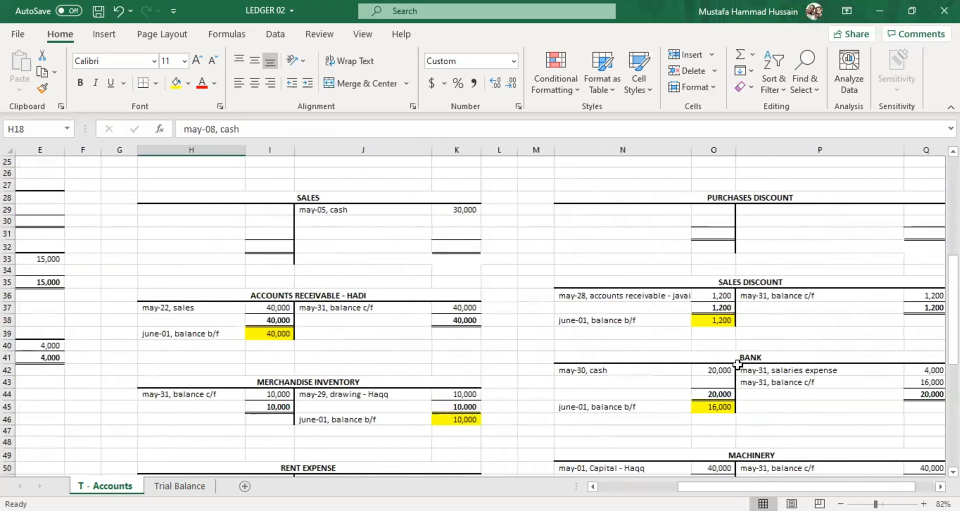
{"action": "scroll", "coordinate": [737, 363], "scroll_direction": "up", "scroll_amount": 2}
{"action": "left_click", "coordinate": [706, 281]}
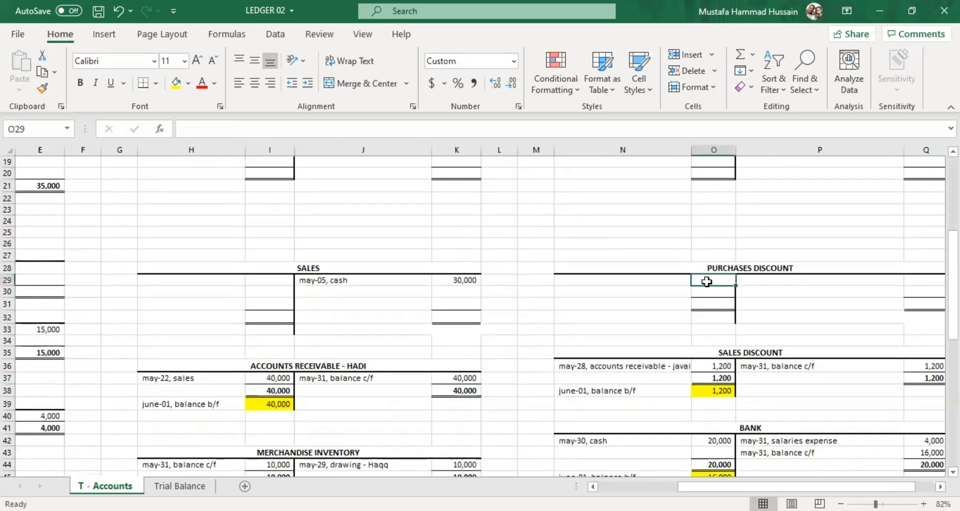
{"action": "double_click", "coordinate": [744, 279]}
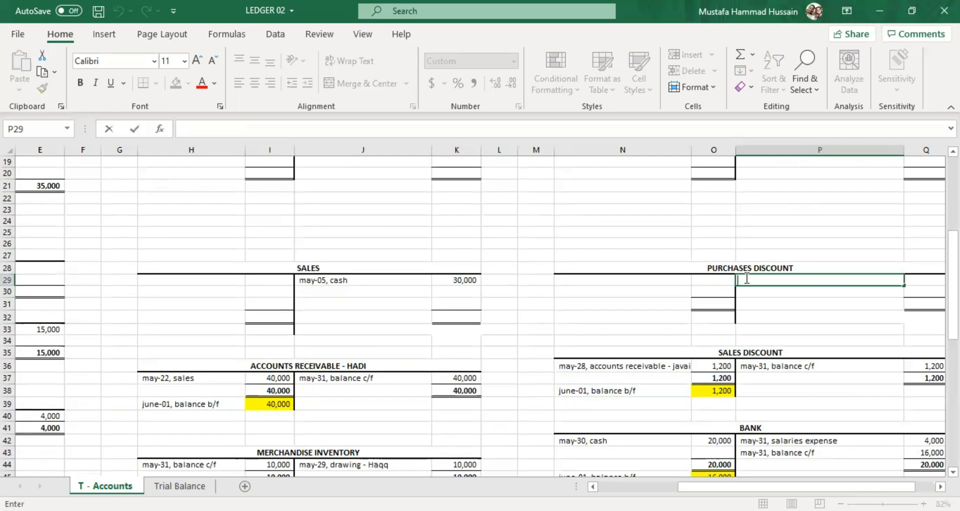
{"action": "type", "text": "may"}
{"action": "left_click", "coordinate": [652, 485]}
{"action": "scroll", "coordinate": [484, 378], "scroll_direction": "up", "scroll_amount": 6}
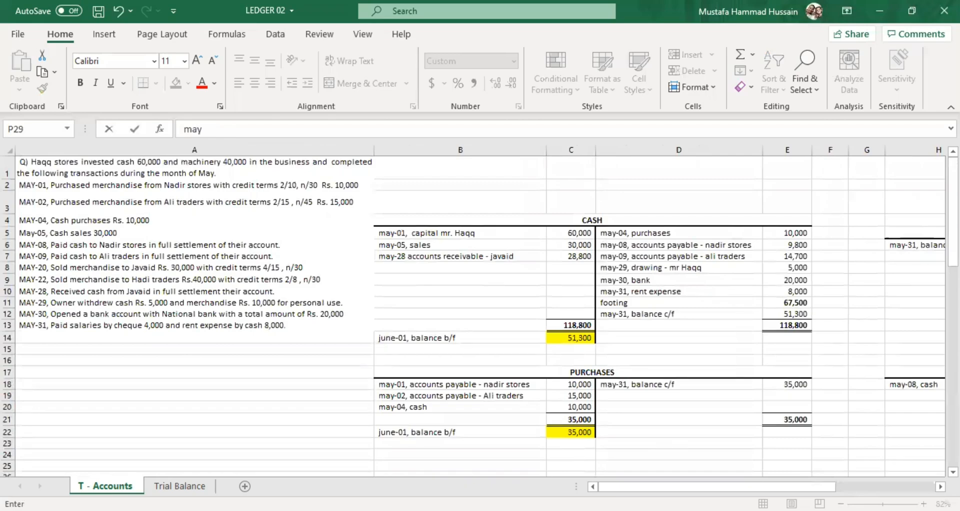
{"action": "left_click_drag", "start_coordinate": [662, 484], "coordinate": [744, 461]}
{"action": "scroll", "coordinate": [677, 369], "scroll_direction": "down", "scroll_amount": 2}
{"action": "scroll", "coordinate": [677, 369], "scroll_direction": "down", "scroll_amount": 2}
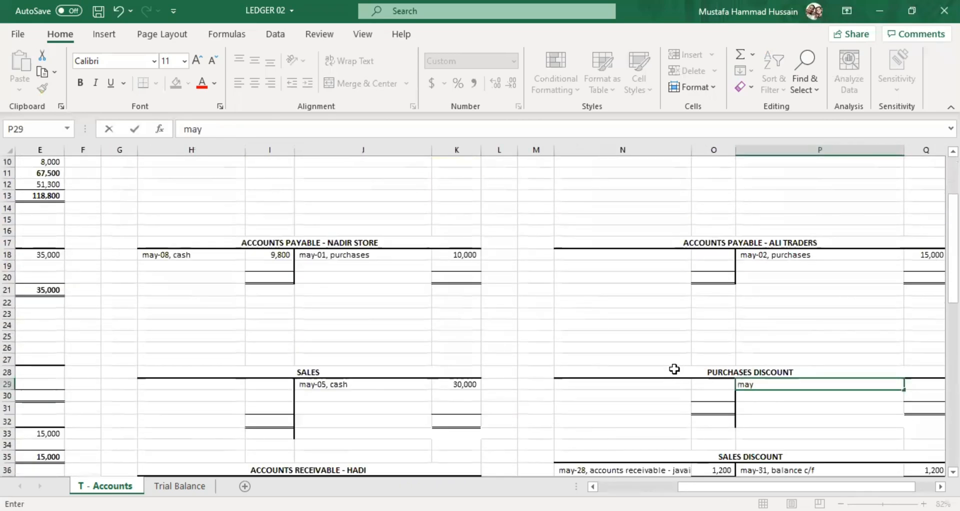
{"action": "type", "text": "-08,"}
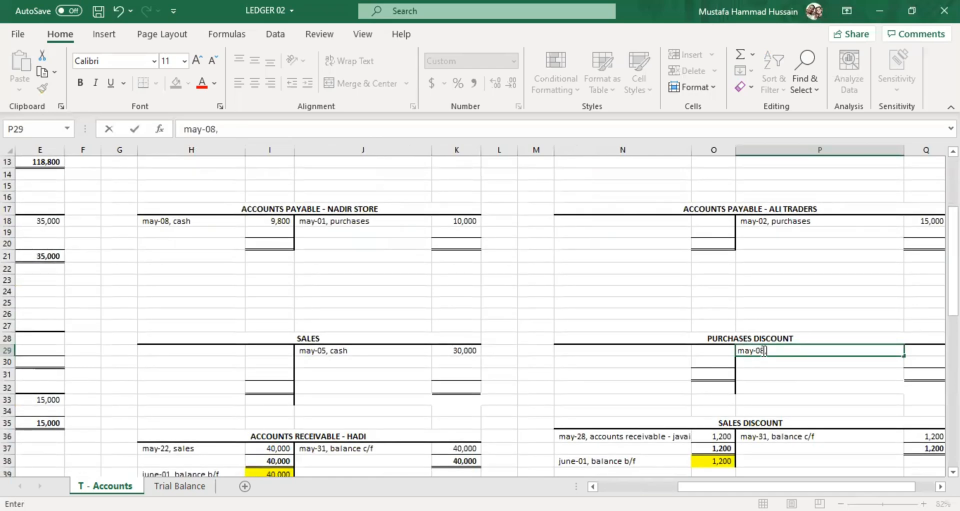
Enter 200 as the credit amount in Q29 of the Purchases Discount account.
{"action": "left_click", "coordinate": [923, 355]}
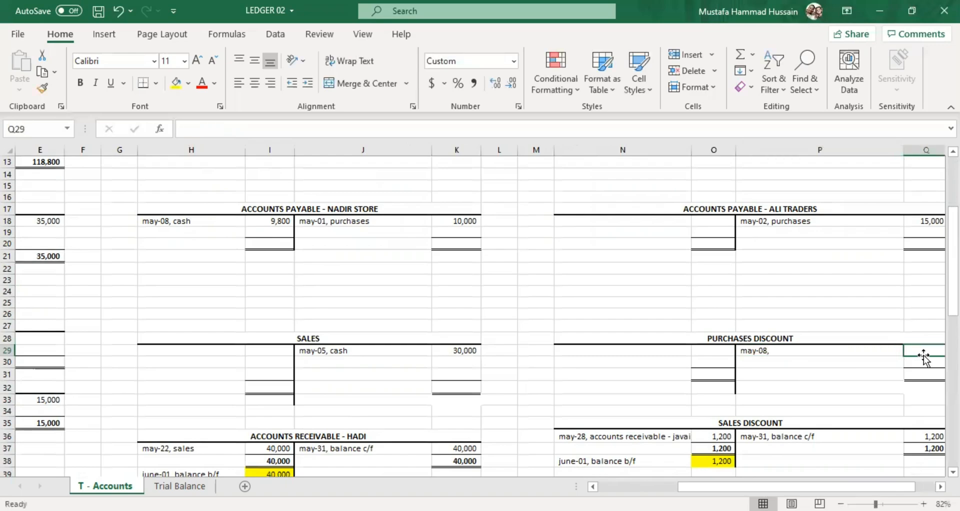
{"action": "type", "text": "200"}
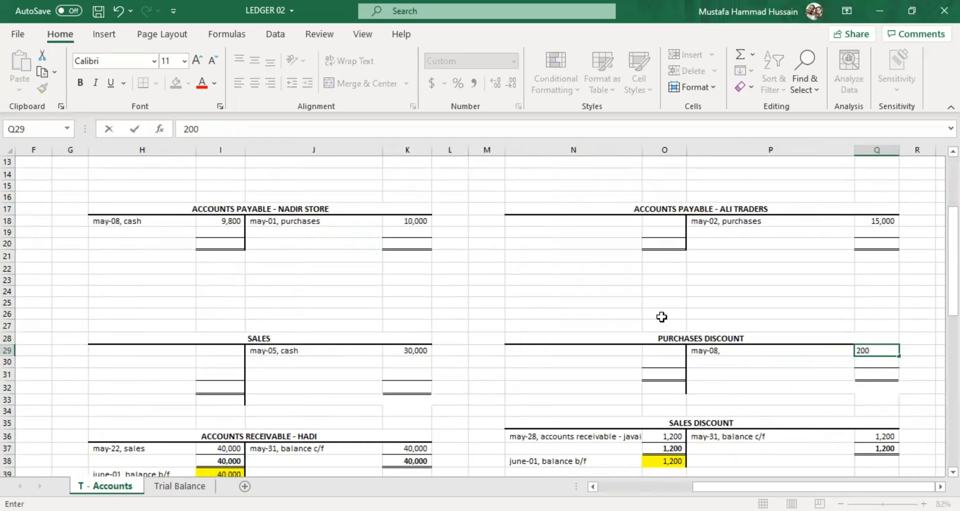
{"action": "double_click", "coordinate": [731, 349]}
{"action": "type", "text": "accounts"}
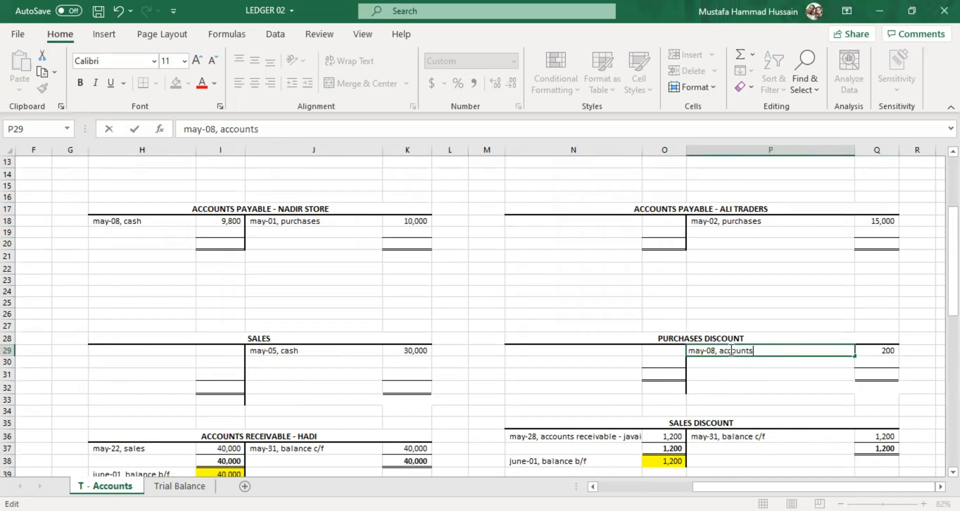
{"action": "key", "text": "BackSpace"}
{"action": "key", "text": "BackSpace"}
{"action": "key", "text": "BackSpace"}
{"action": "key", "text": "BackSpace"}
{"action": "key", "text": "BackSpace"}
{"action": "key", "text": "BackSpace"}
{"action": "key", "text": "BackSpace"}
{"action": "key", "text": "BackSpace"}
{"action": "type", "text": "puchases"}
{"action": "left_click_drag", "start_coordinate": [716, 486], "coordinate": [622, 486]}
{"action": "scroll", "coordinate": [562, 324], "scroll_direction": "up", "scroll_amount": 1}
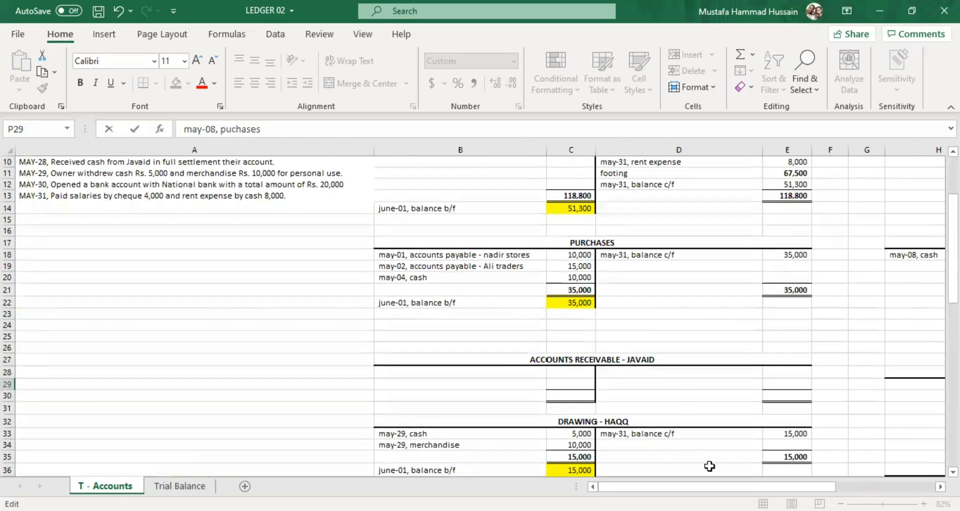
{"action": "left_click_drag", "start_coordinate": [717, 483], "coordinate": [868, 483]}
Complete the credit description in P29 of Purchases Discount as "may-08, accounts payable - nadir stores".
{"action": "left_click", "coordinate": [758, 388]}
{"action": "double_click", "coordinate": [758, 389]}
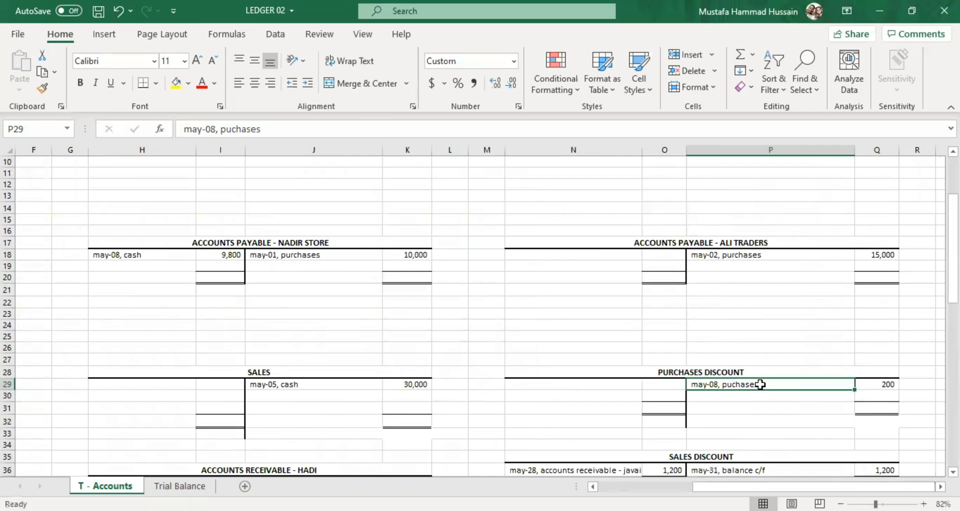
{"action": "key", "text": "BackSpace"}
{"action": "key", "text": "BackSpace"}
{"action": "key", "text": "BackSpace"}
{"action": "key", "text": "BackSpace"}
{"action": "key", "text": "BackSpace"}
{"action": "key", "text": "BackSpace"}
{"action": "key", "text": "BackSpace"}
{"action": "key", "text": "BackSpace"}
{"action": "type", "text": "accounts "}
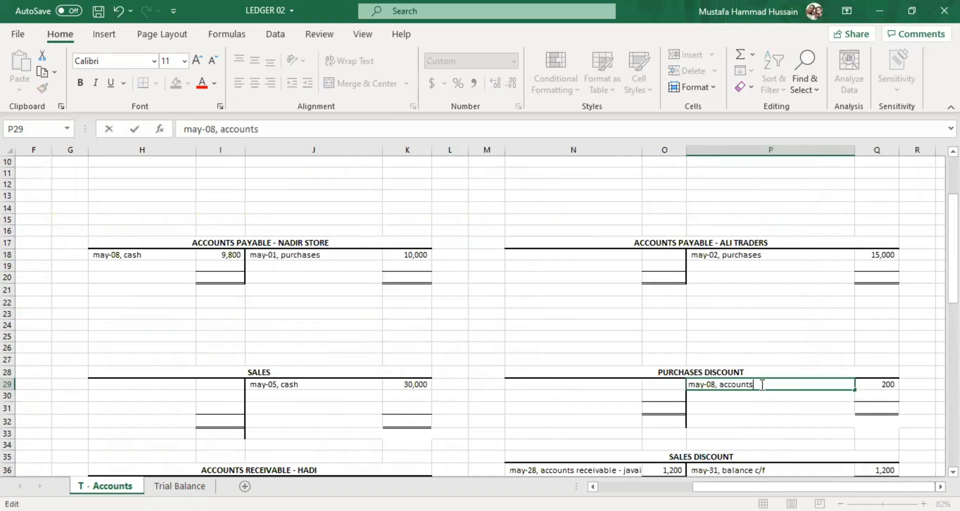
{"action": "type", "text": "payable - nadir s"}
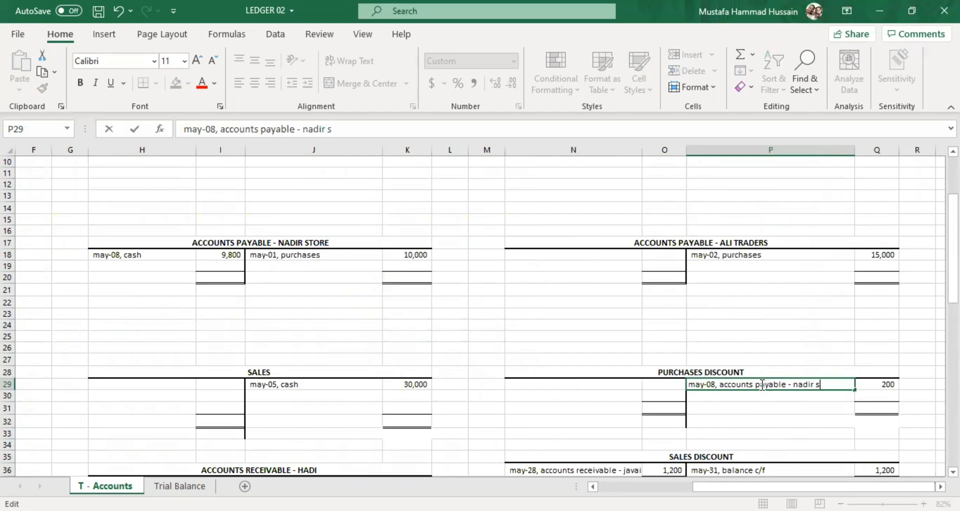
{"action": "type", "text": "tores"}
{"action": "left_click", "coordinate": [766, 425]}
Enter "may-08, cash" as the second debit description in H19 of Accounts Payable - Nadir Store.
{"action": "scroll", "coordinate": [702, 319], "scroll_direction": "left", "scroll_amount": 3}
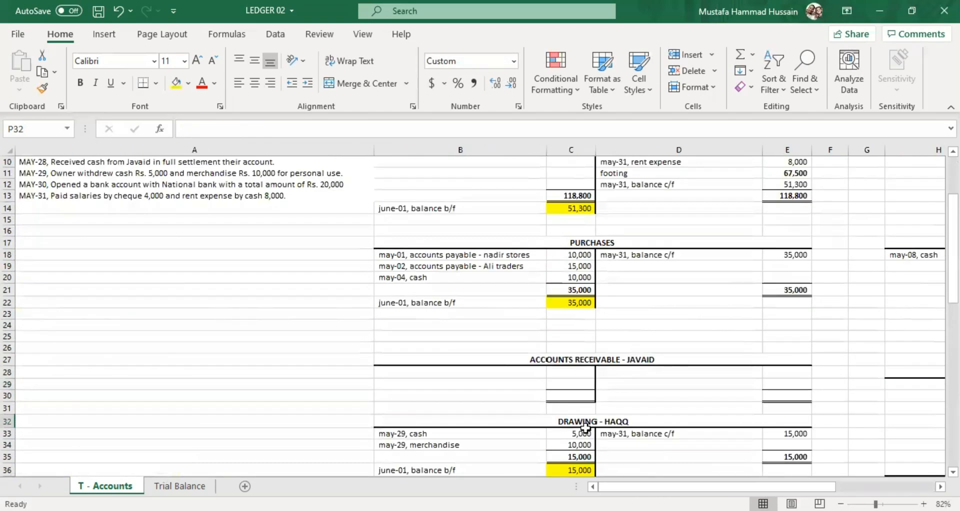
{"action": "scroll", "coordinate": [703, 318], "scroll_direction": "up", "scroll_amount": 2}
{"action": "left_click_drag", "start_coordinate": [753, 481], "coordinate": [791, 477]}
{"action": "left_click", "coordinate": [487, 338]}
{"action": "left_click", "coordinate": [423, 337]}
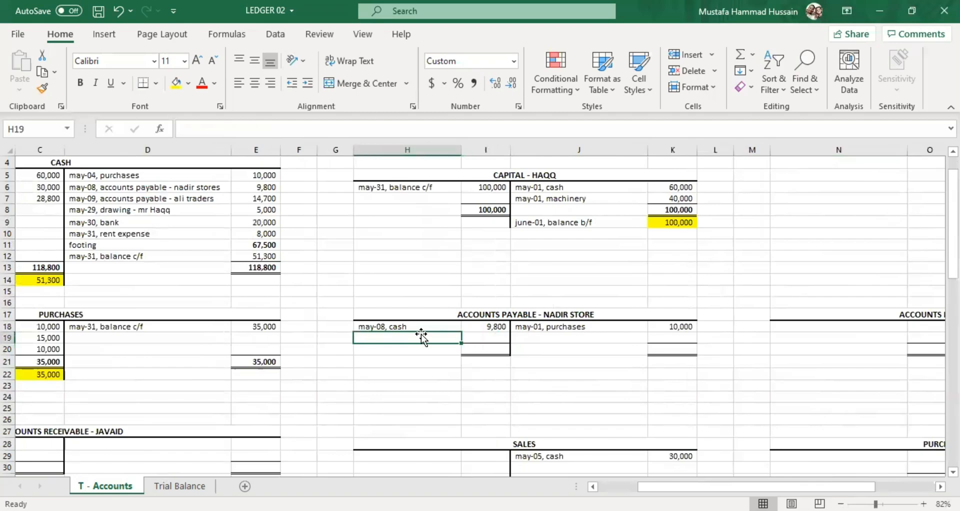
{"action": "key", "text": "Up"}
{"action": "key", "text": "Up"}
{"action": "key", "text": "Down"}
{"action": "key", "text": "Down"}
{"action": "double_click", "coordinate": [420, 338]}
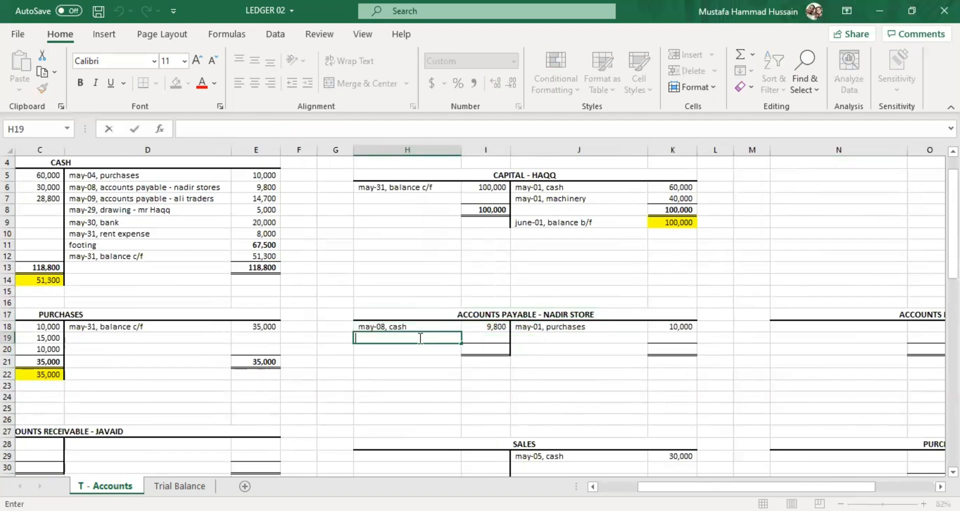
{"action": "type", "text": "may"}
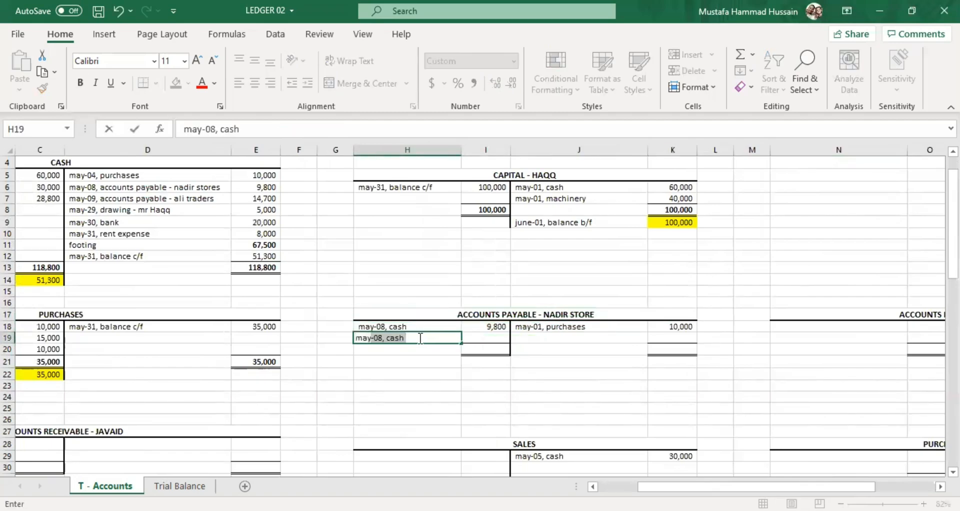
{"action": "key", "text": "Tab"}
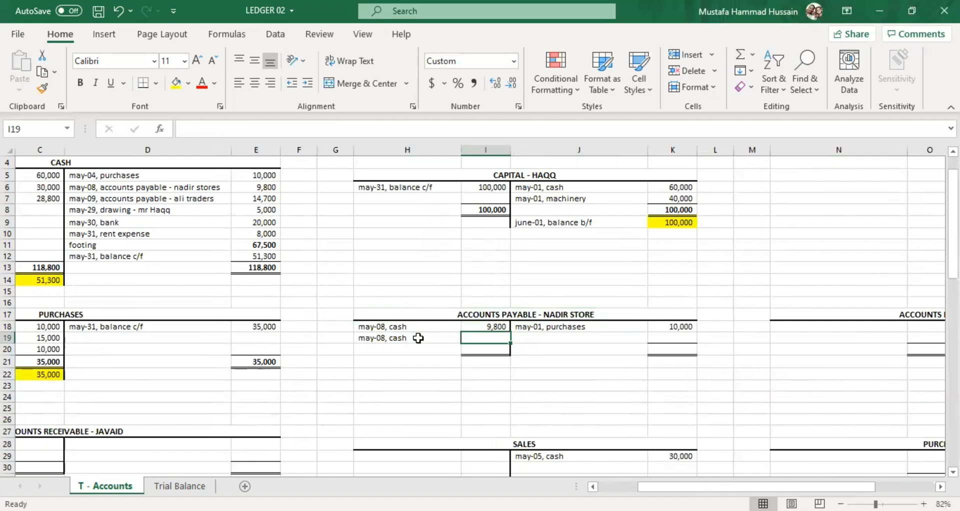
Change the description in H19 of Accounts Payable - Nadir Store to "may-08, purchases discount".
{"action": "left_click", "coordinate": [417, 338]}
{"action": "double_click", "coordinate": [418, 338]}
{"action": "key", "text": "BackSpace"}
{"action": "key", "text": "BackSpace"}
{"action": "key", "text": "BackSpace"}
{"action": "key", "text": "BackSpace"}
{"action": "type", "text": "pu"}
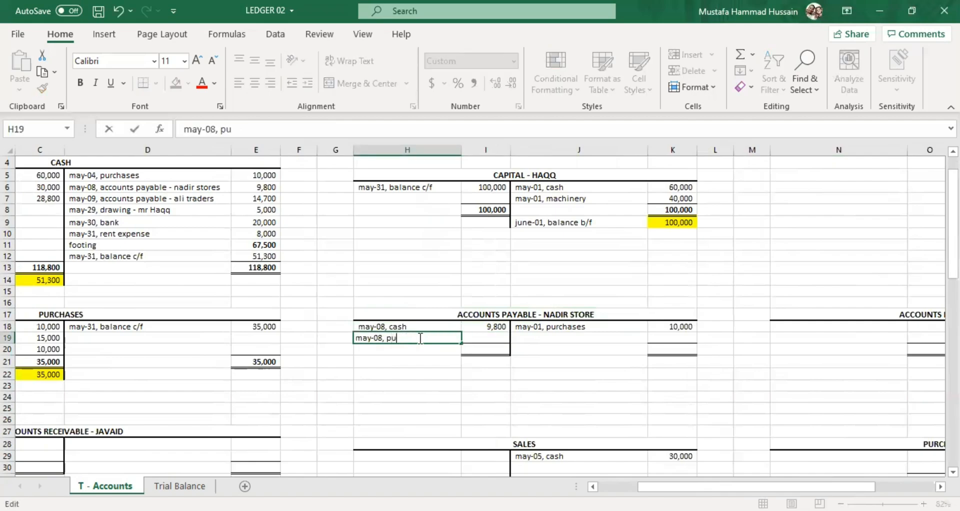
{"action": "type", "text": "rchases discount"}
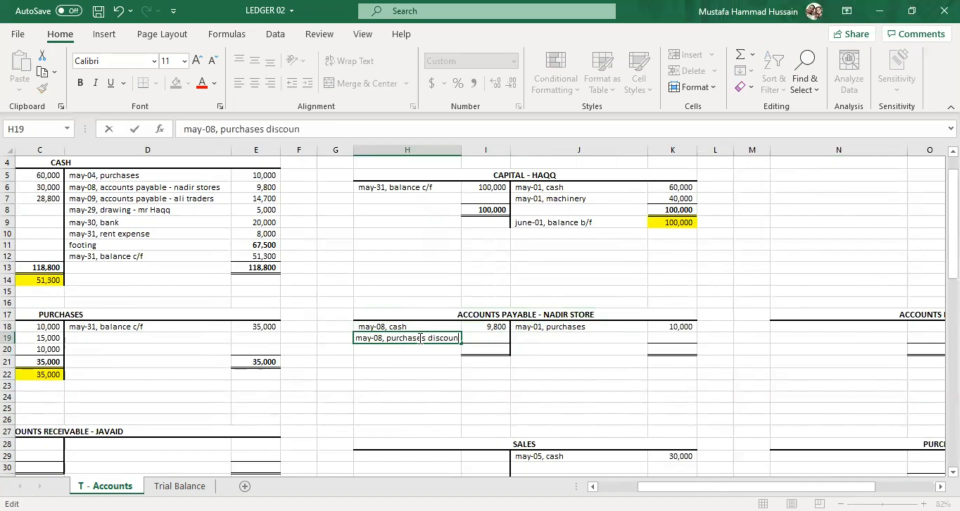
{"action": "left_click", "coordinate": [465, 360]}
Widen column H to fit the purchases discount description and enter 200 as its debit amount in I19.
{"action": "left_click", "coordinate": [459, 327]}
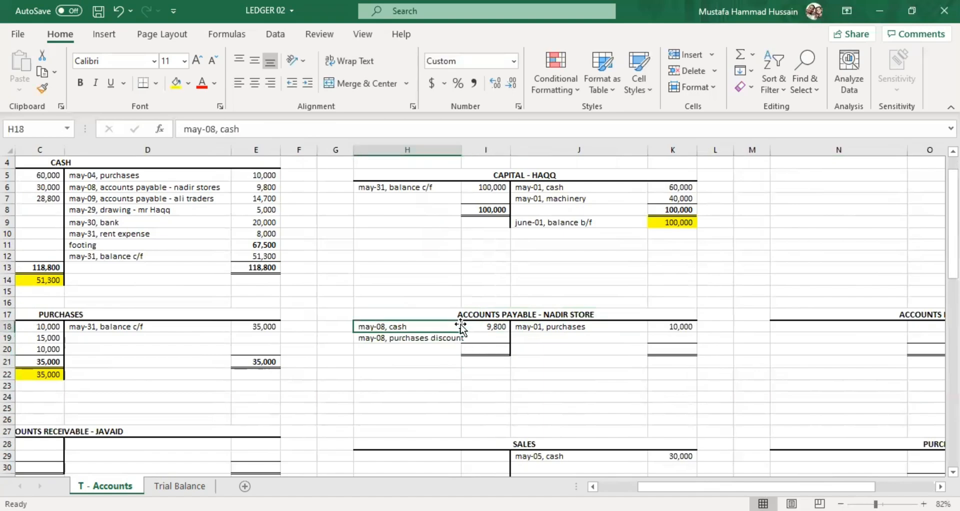
{"action": "left_click_drag", "start_coordinate": [463, 146], "coordinate": [473, 146]}
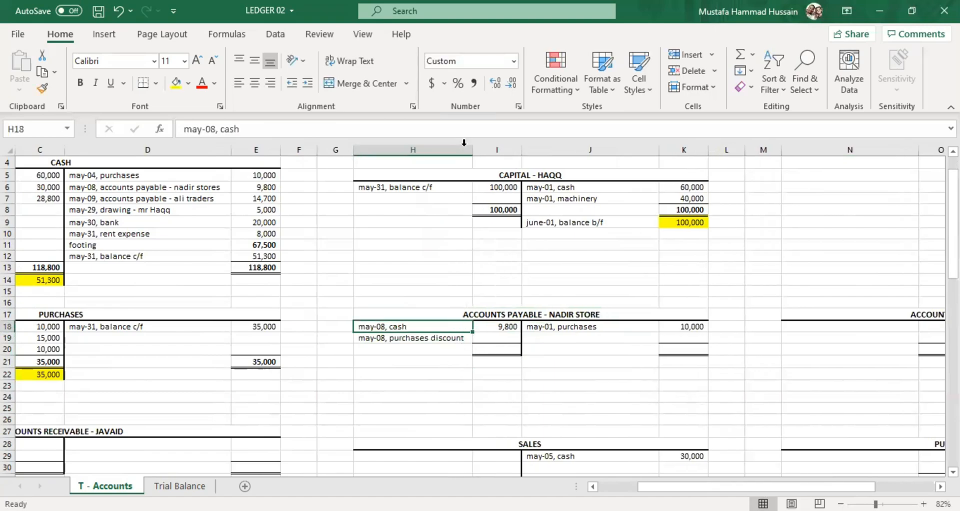
{"action": "double_click", "coordinate": [496, 339]}
{"action": "type", "text": "200"}
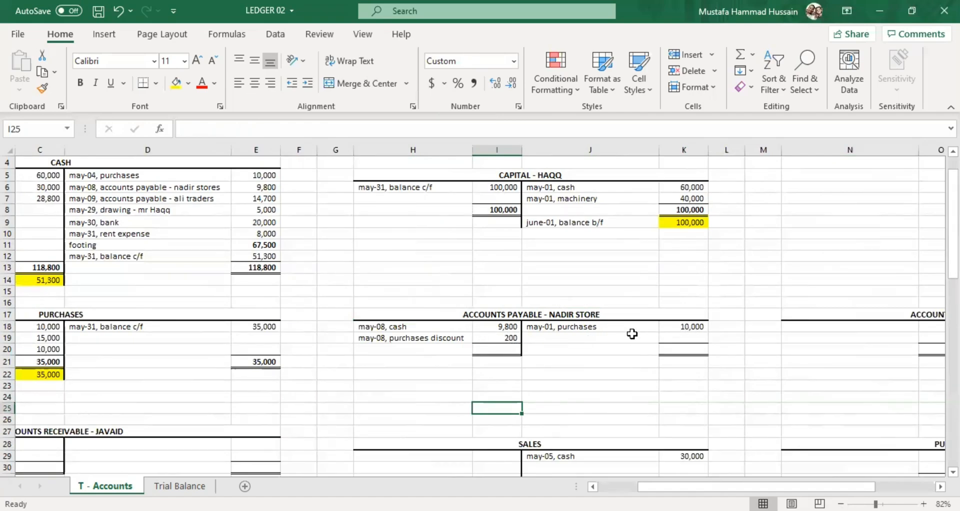
Compare the Nadir Store debit amounts in I18 and I19 with the purchase amount in K18.
{"action": "left_click", "coordinate": [497, 338]}
{"action": "left_click", "coordinate": [600, 336]}
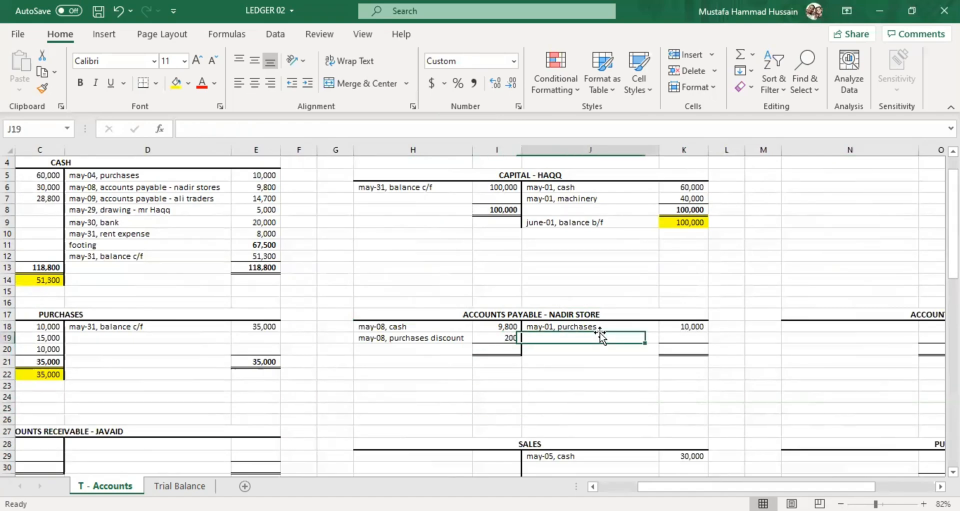
{"action": "left_click", "coordinate": [682, 323]}
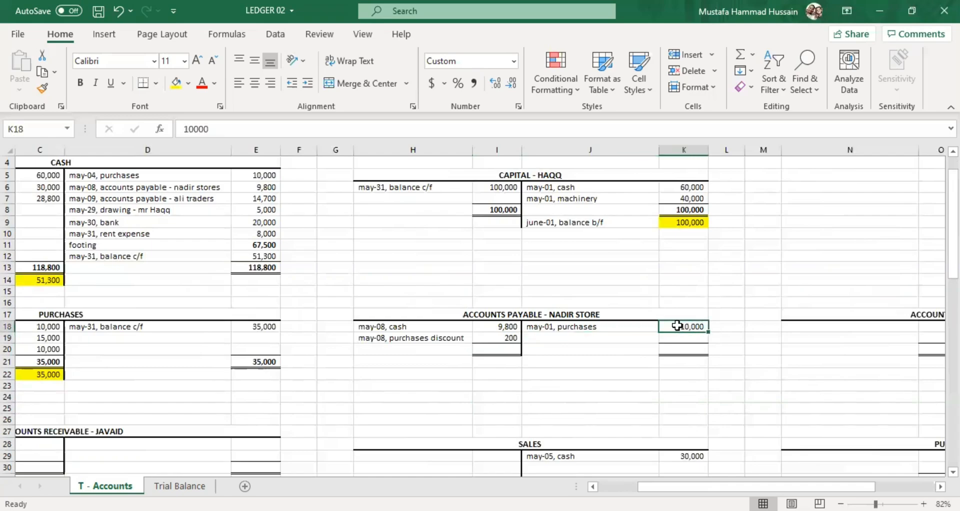
{"action": "left_click", "coordinate": [464, 325]}
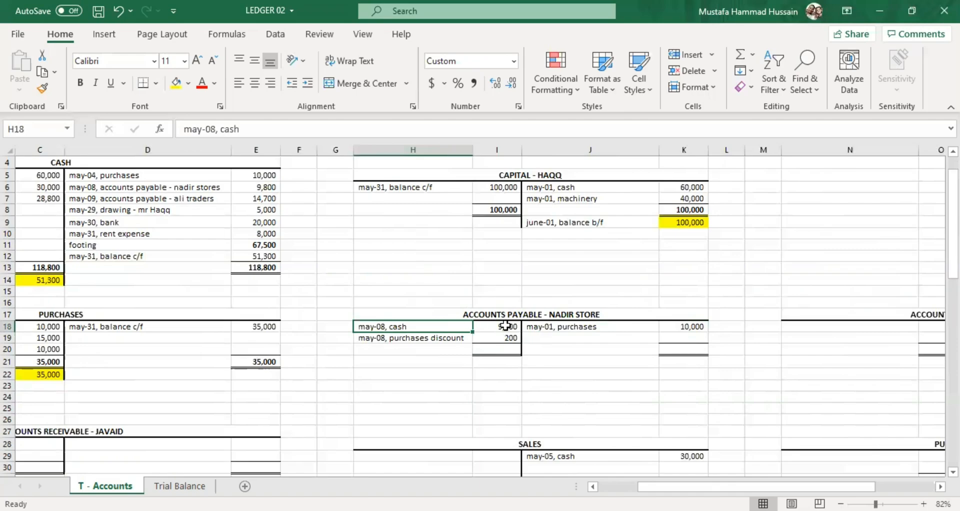
{"action": "left_click", "coordinate": [503, 328]}
{"action": "left_click", "coordinate": [511, 340]}
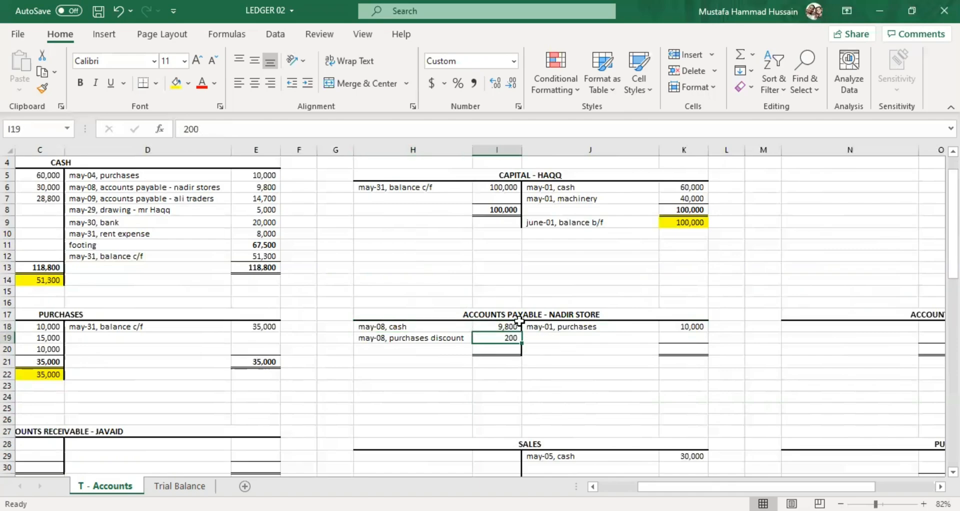
{"action": "left_click", "coordinate": [512, 349]}
{"action": "left_click", "coordinate": [612, 349]}
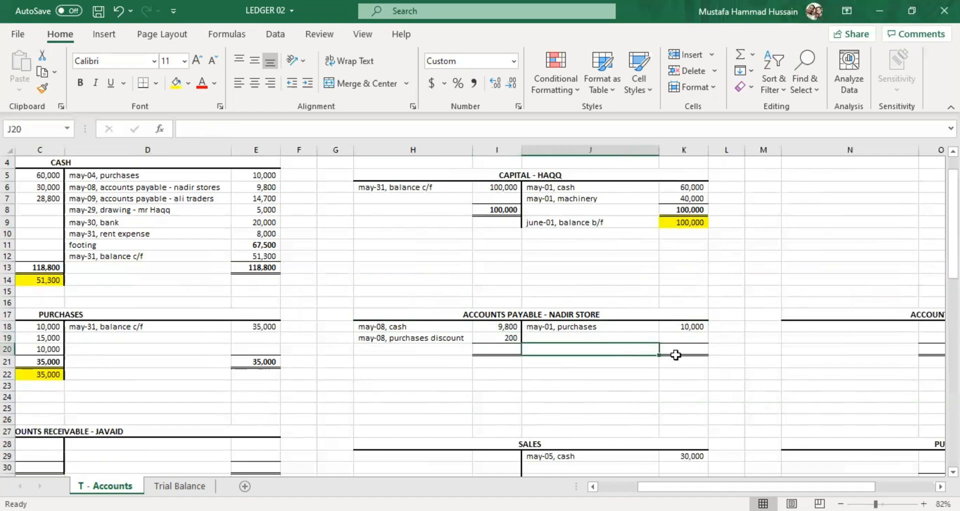
{"action": "left_click", "coordinate": [687, 351]}
{"action": "left_click", "coordinate": [483, 349]}
{"action": "left_click", "coordinate": [554, 340]}
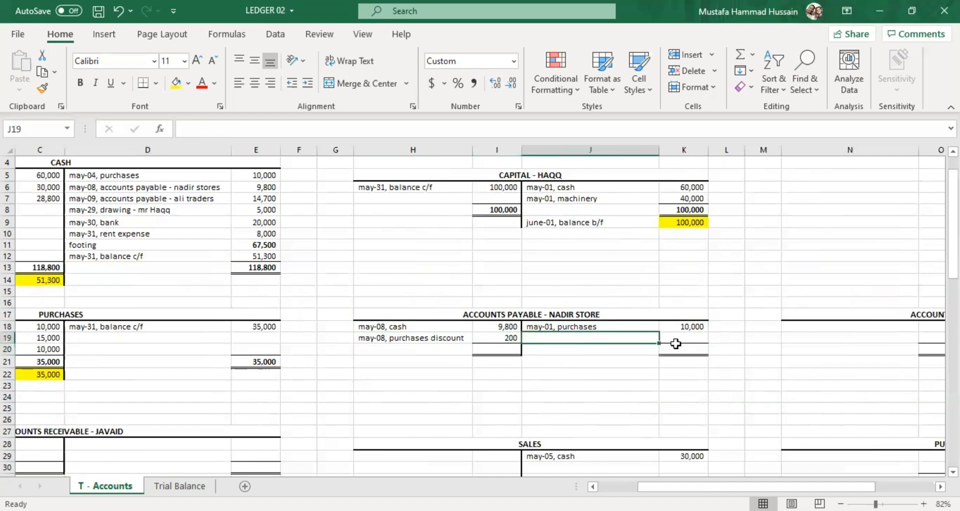
{"action": "left_click", "coordinate": [699, 334]}
{"action": "left_click", "coordinate": [456, 365]}
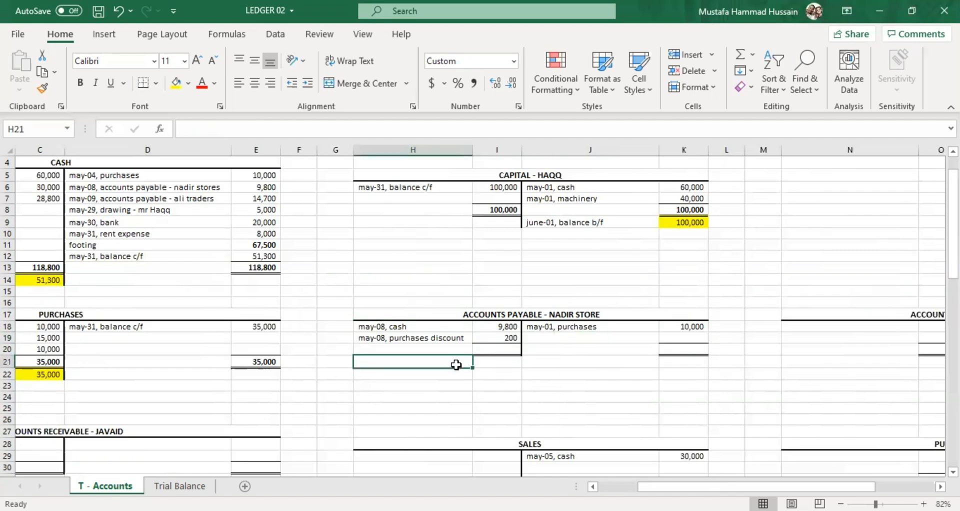
Enter 10000 as the total on both sides of Accounts Payable - Nadir Store, in I20 and K20.
{"action": "left_click", "coordinate": [488, 350]}
{"action": "double_click", "coordinate": [488, 351]}
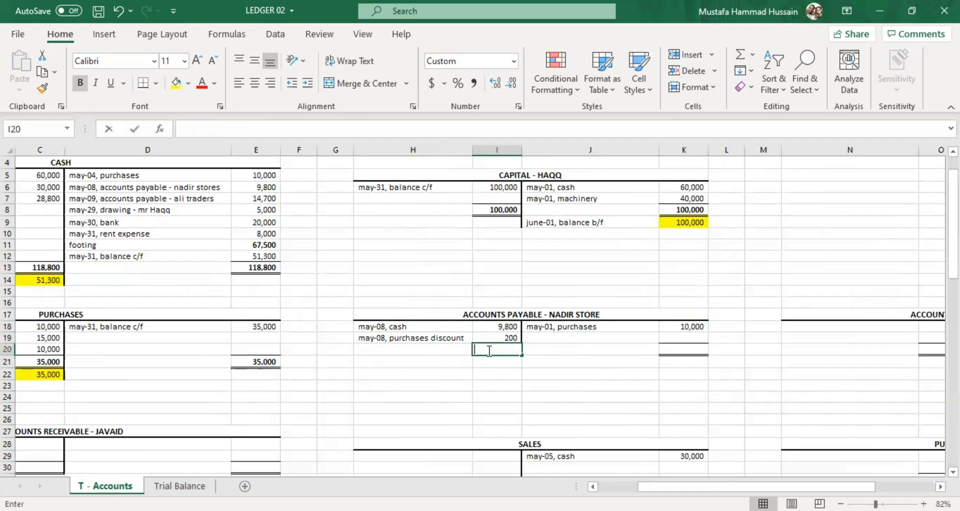
{"action": "type", "text": "10,000"}
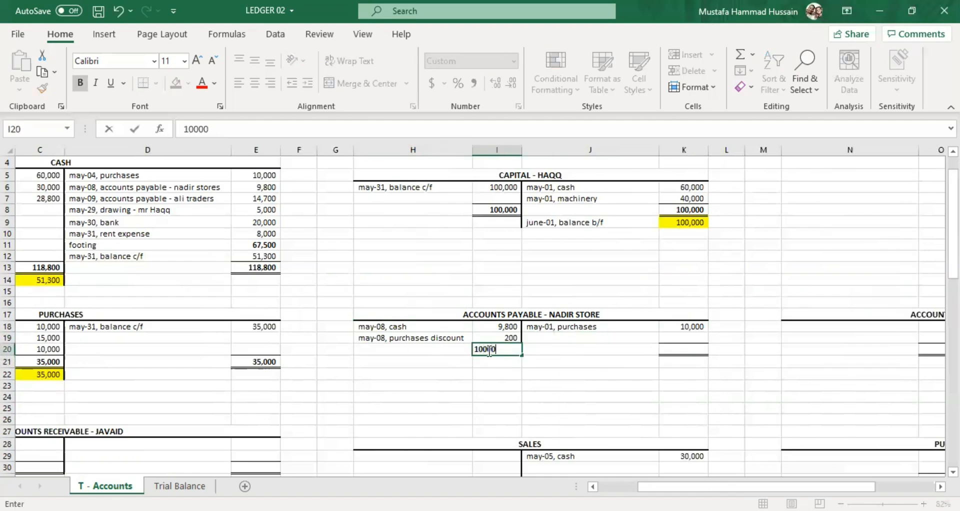
{"action": "left_click", "coordinate": [576, 381]}
{"action": "left_click", "coordinate": [681, 354]}
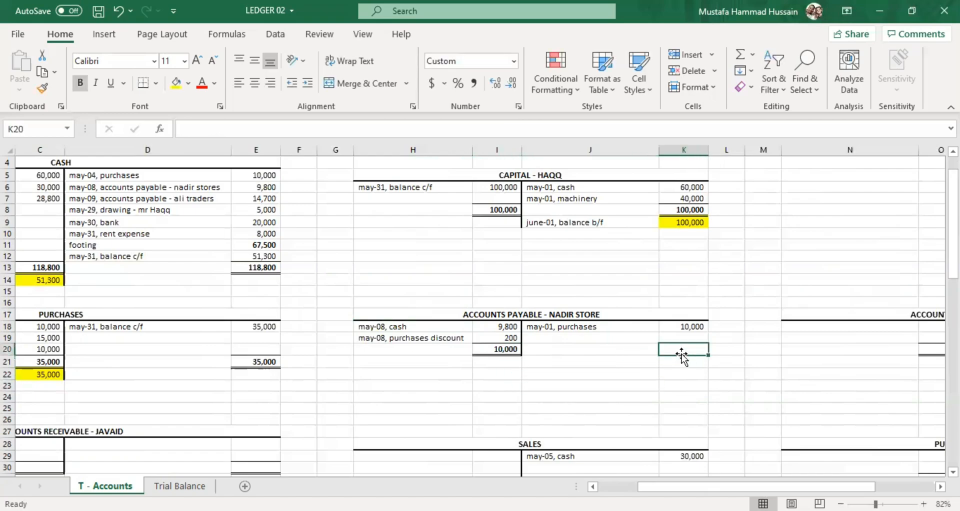
{"action": "type", "text": "10,000"}
{"action": "left_click", "coordinate": [613, 367]}
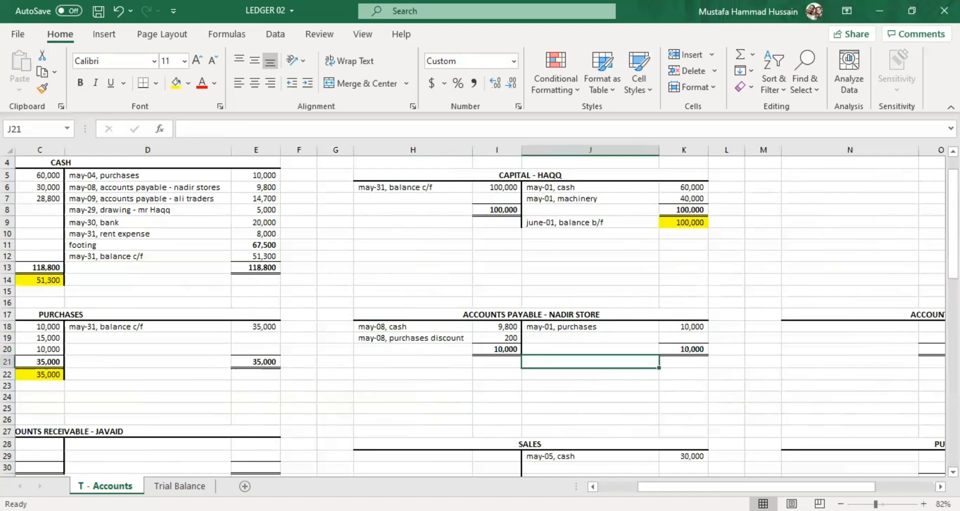
Check the Purchases Discount credit entry in P29 against the discount entry in H19 and I19 of Accounts Payable - Nadir Store.
{"action": "scroll", "coordinate": [845, 405], "scroll_direction": "down", "scroll_amount": 2}
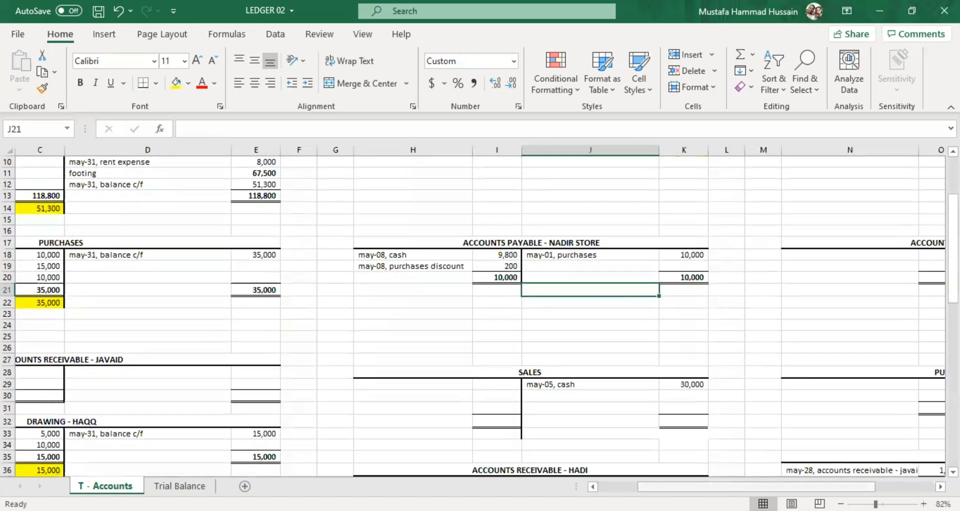
{"action": "left_click_drag", "start_coordinate": [730, 487], "coordinate": [790, 488]}
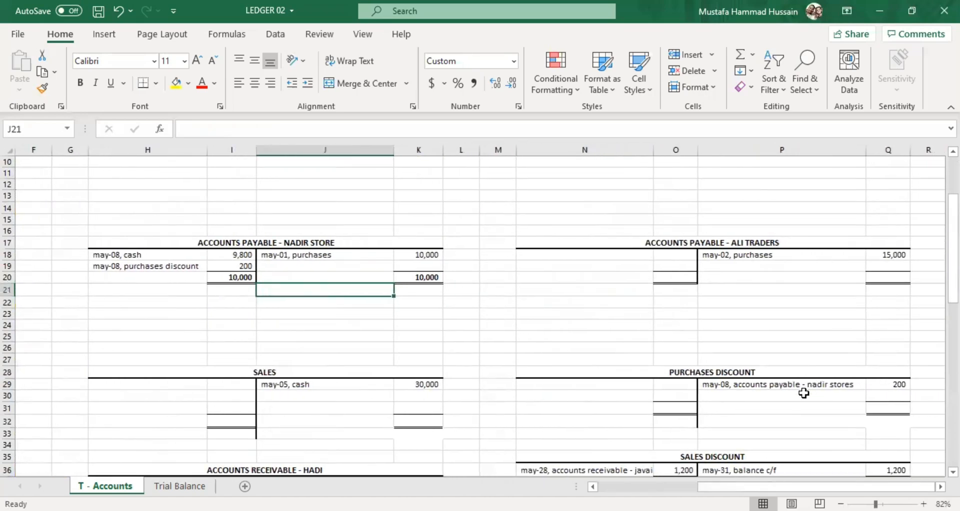
{"action": "left_click", "coordinate": [711, 384]}
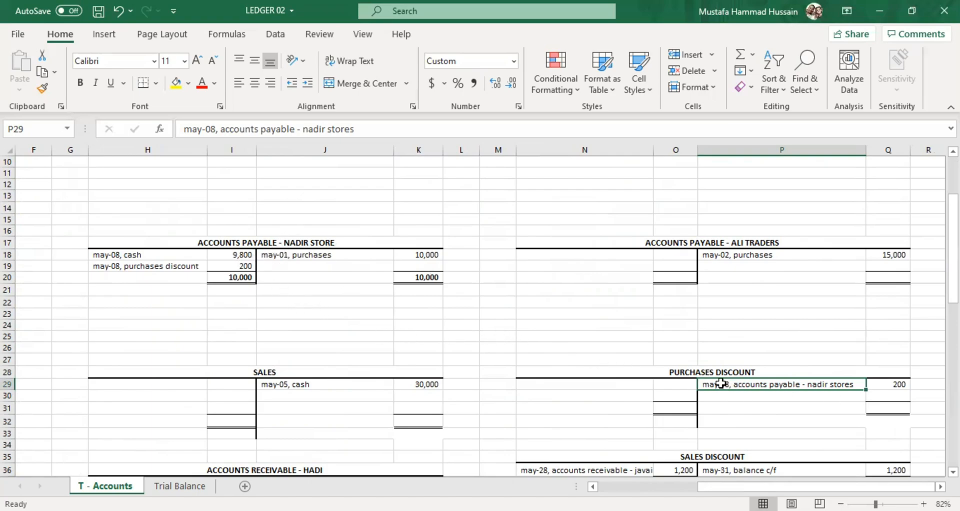
{"action": "left_click", "coordinate": [166, 265]}
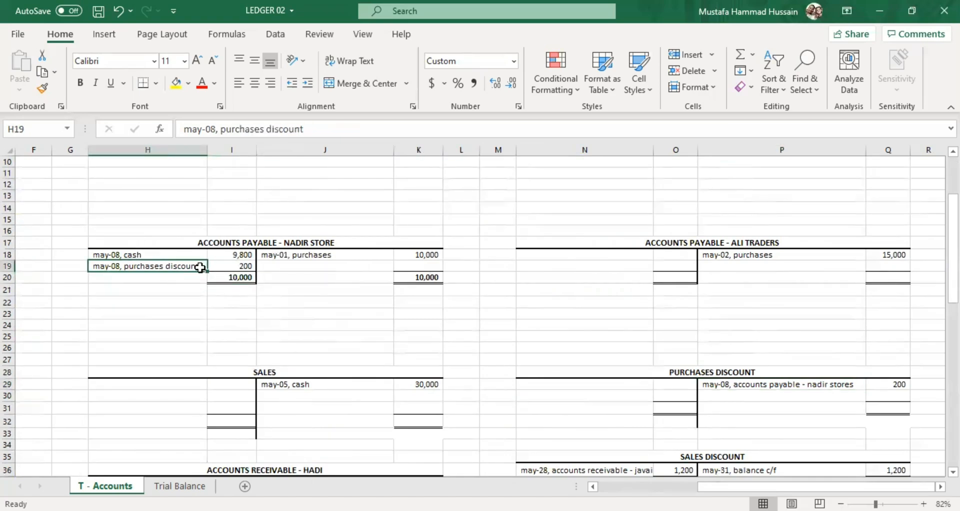
{"action": "left_click", "coordinate": [237, 266]}
{"action": "left_click", "coordinate": [844, 395]}
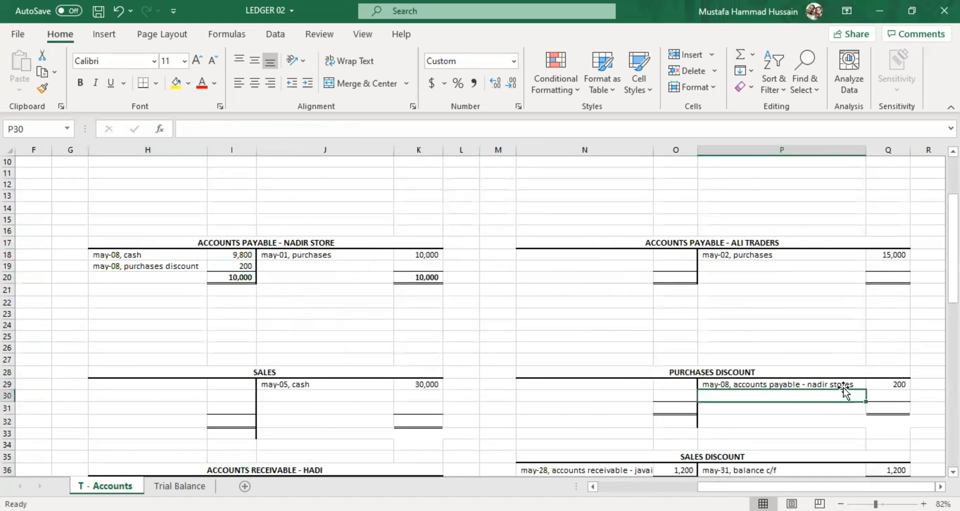
{"action": "left_click", "coordinate": [843, 384]}
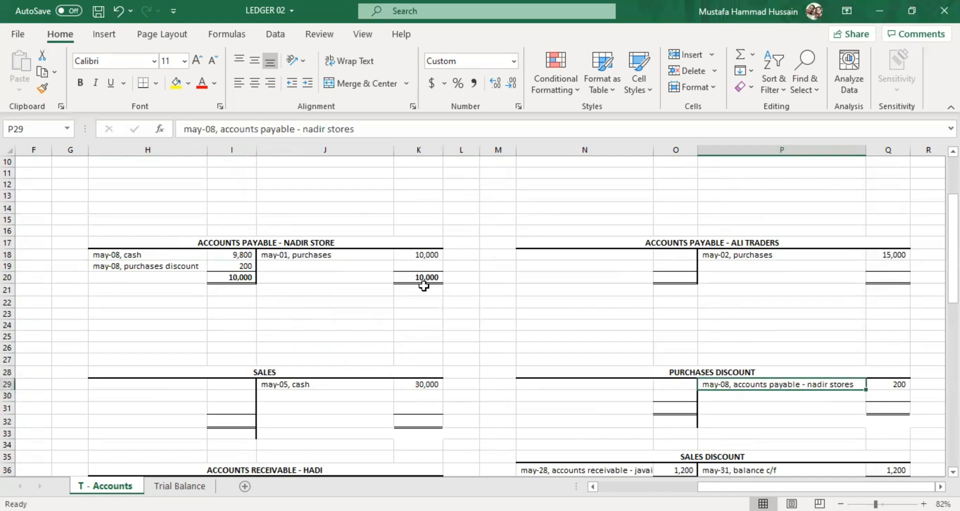
{"action": "left_click", "coordinate": [320, 245]}
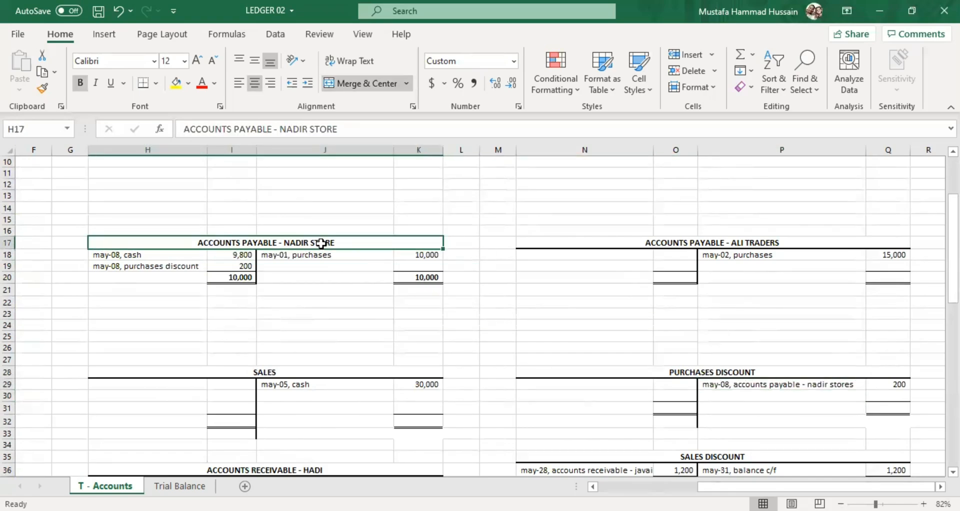
Compare the Purchases Discount account's credit entry in row 29 with the discount description and amount in H19 and I19.
{"action": "left_click", "coordinate": [740, 375]}
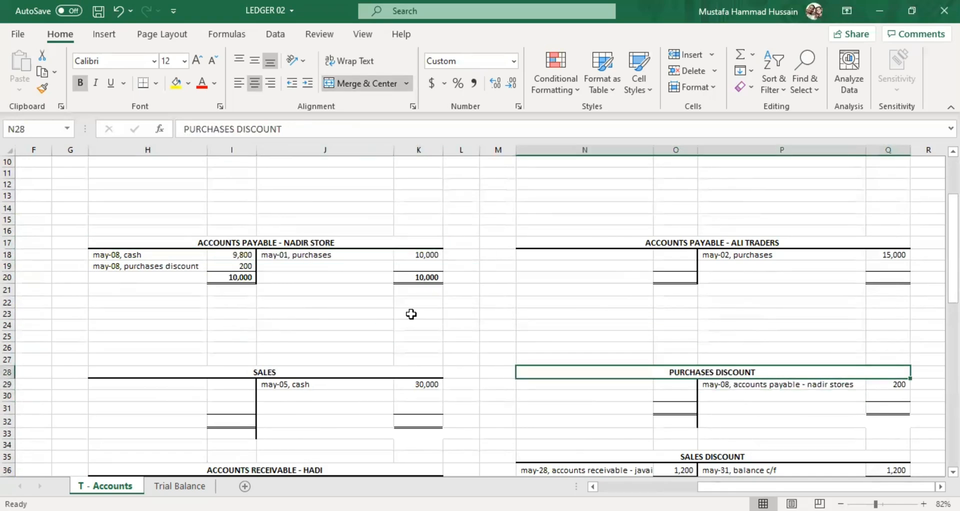
{"action": "left_click", "coordinate": [239, 267]}
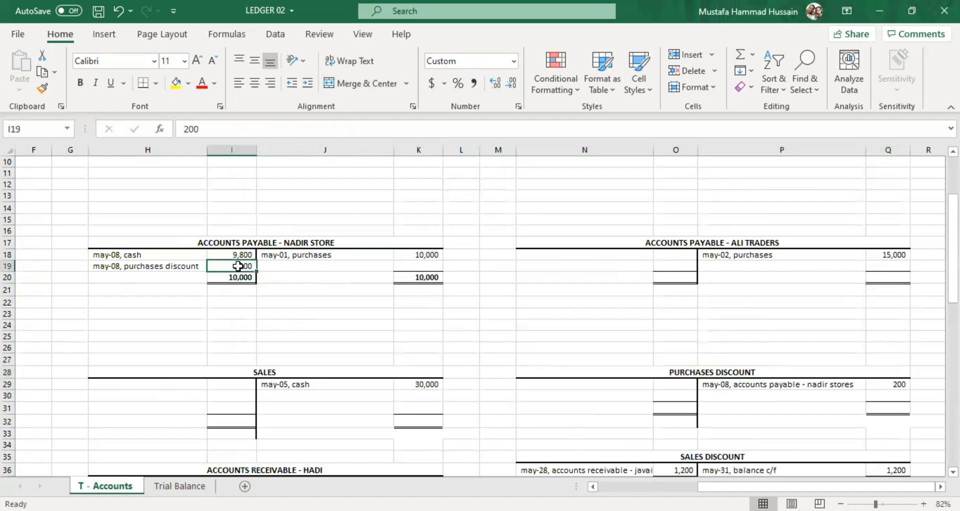
{"action": "left_click", "coordinate": [145, 268]}
{"action": "left_click", "coordinate": [725, 385]}
{"action": "left_click", "coordinate": [203, 266]}
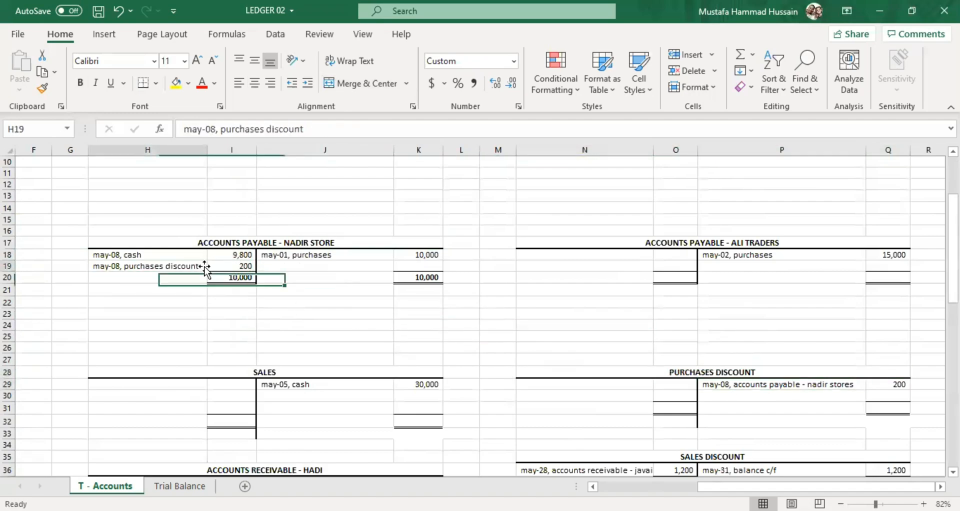
Review the May-09 Ali traders payment in A7 against the May-02 purchase and its credit terms in A3.
{"action": "left_click_drag", "start_coordinate": [706, 486], "coordinate": [594, 473]}
{"action": "scroll", "coordinate": [353, 328], "scroll_direction": "up", "scroll_amount": 3}
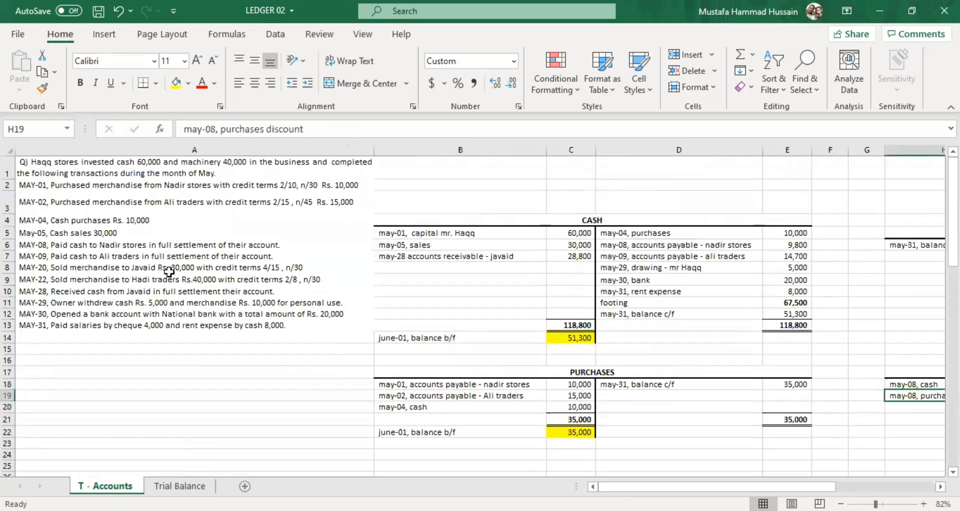
{"action": "left_click", "coordinate": [72, 257]}
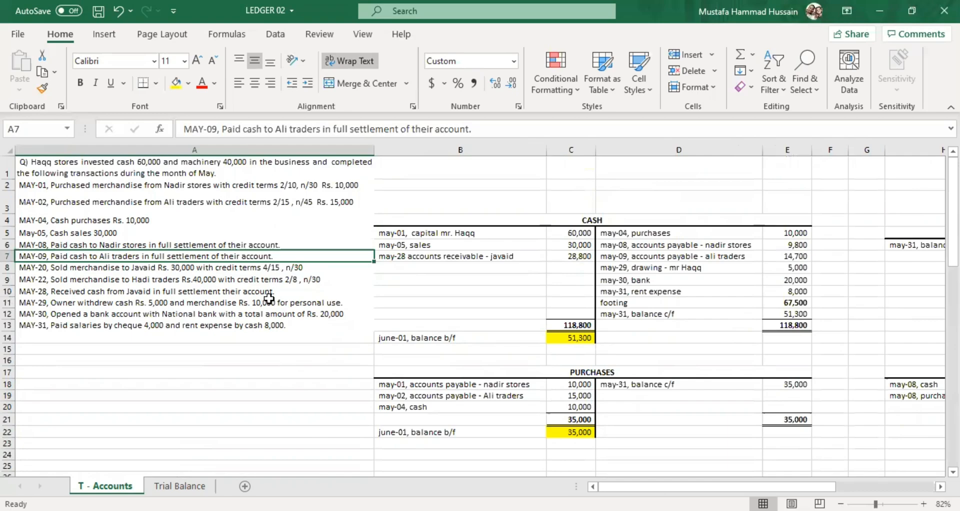
{"action": "left_click", "coordinate": [260, 205]}
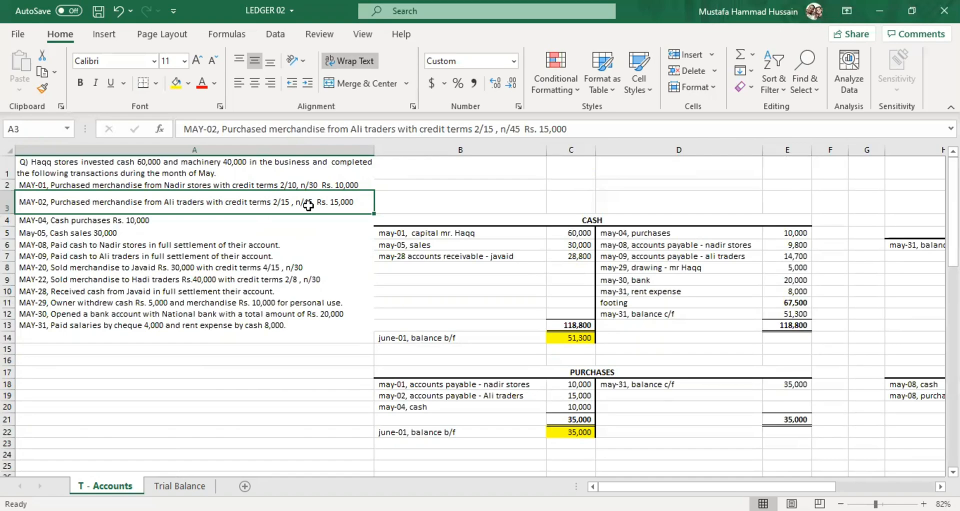
Enter "may-09, accounts payable - ali traders" as the second credit description in P30 of the Purchases Discount account.
{"action": "left_click_drag", "start_coordinate": [830, 487], "coordinate": [924, 486]}
{"action": "scroll", "coordinate": [688, 318], "scroll_direction": "down", "scroll_amount": 2}
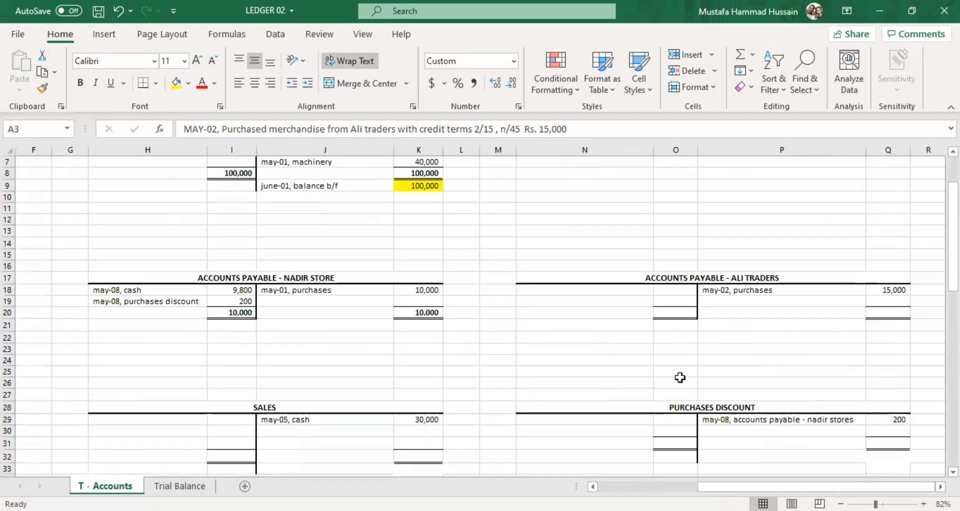
{"action": "scroll", "coordinate": [679, 378], "scroll_direction": "down", "scroll_amount": 1}
{"action": "left_click", "coordinate": [750, 395]}
{"action": "key", "text": "Up"}
{"action": "left_click", "coordinate": [747, 394]}
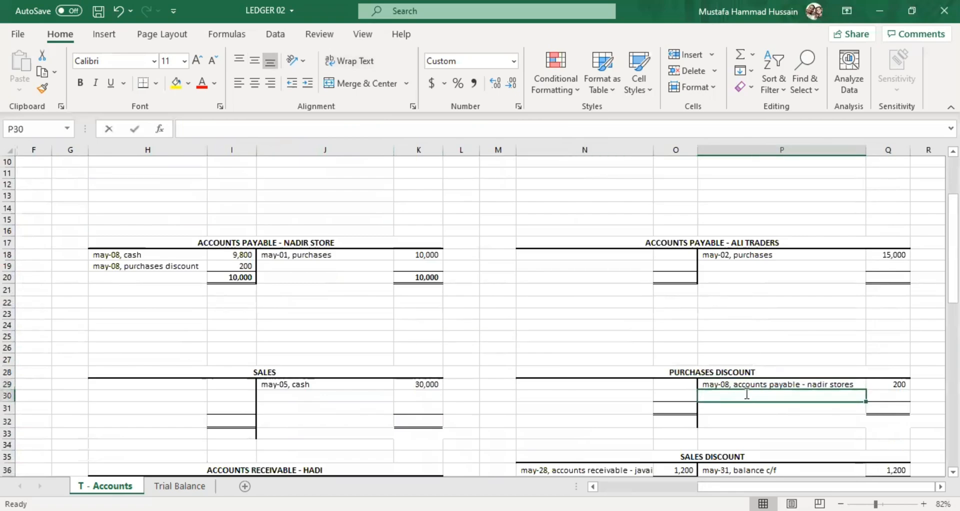
{"action": "double_click", "coordinate": [746, 394]}
{"action": "type", "text": "may-08, accounts payable - nadir stores"}
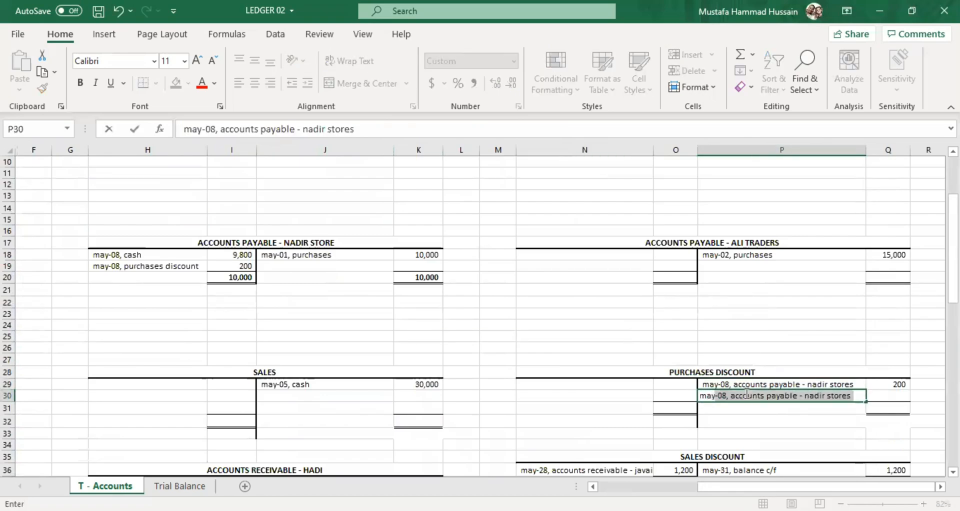
{"action": "key", "text": "BackSpace"}
{"action": "key", "text": "BackSpace"}
{"action": "key", "text": "BackSpace"}
{"action": "key", "text": "BackSpace"}
{"action": "key", "text": "BackSpace"}
{"action": "key", "text": "BackSpace"}
{"action": "key", "text": "BackSpace"}
{"action": "key", "text": "BackSpace"}
{"action": "key", "text": "BackSpace"}
{"action": "key", "text": "BackSpace"}
{"action": "key", "text": "BackSpace"}
{"action": "key", "text": "BackSpace"}
{"action": "key", "text": "BackSpace"}
{"action": "key", "text": "BackSpace"}
{"action": "key", "text": "BackSpace"}
{"action": "key", "text": "BackSpace"}
{"action": "key", "text": "BackSpace"}
{"action": "key", "text": "BackSpace"}
{"action": "key", "text": "BackSpace"}
{"action": "key", "text": "BackSpace"}
{"action": "type", "text": "9, a"}
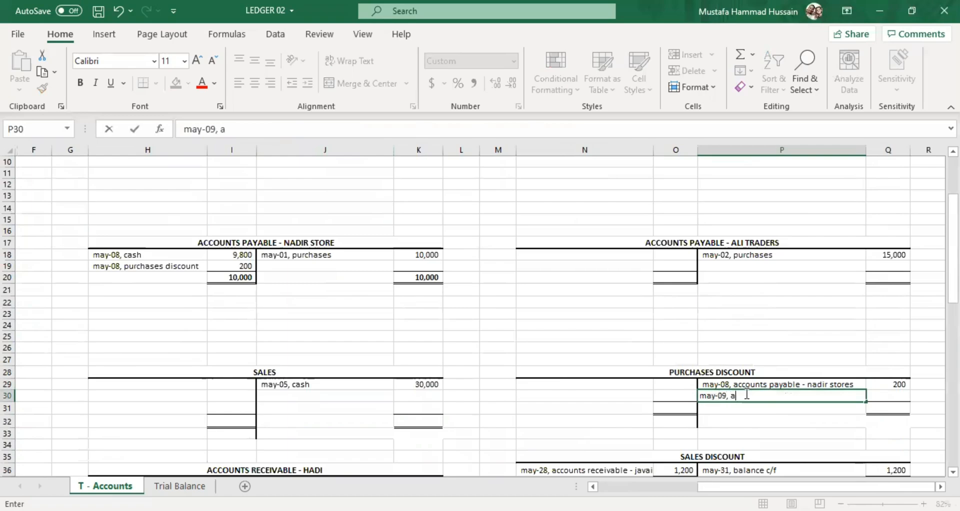
{"action": "type", "text": "ccounts payable - al"}
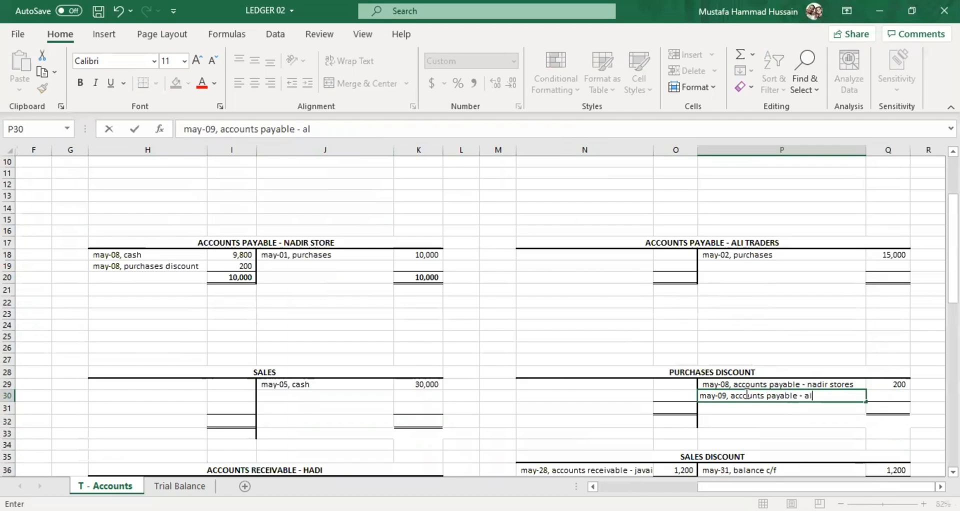
{"action": "type", "text": "i traders"}
Enter 300 in Q30 as the credit amount of the Ali traders discount entry.
{"action": "left_click", "coordinate": [904, 395]}
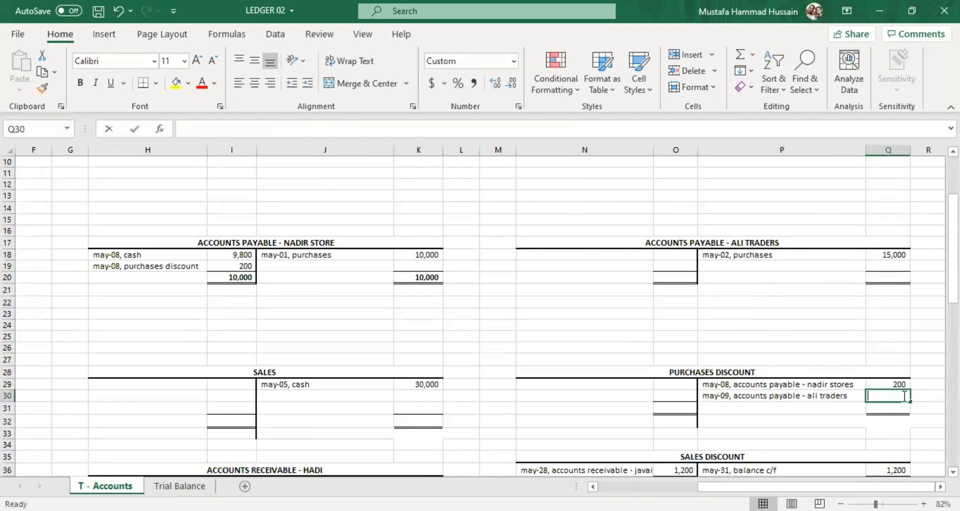
{"action": "type", "text": "300"}
{"action": "left_click", "coordinate": [831, 419]}
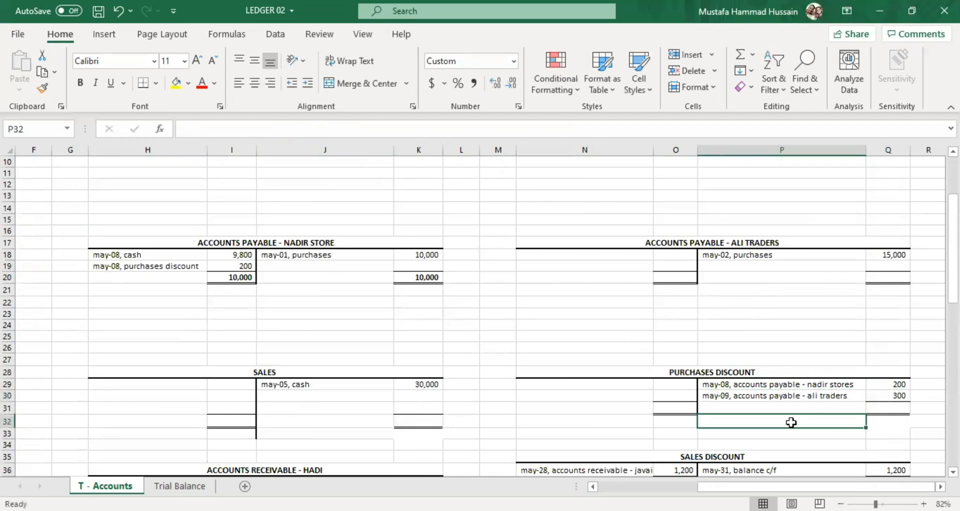
Enter 500 as the total on both sides of the Purchases Discount account, in Q31 and O31.
{"action": "left_click", "coordinate": [898, 408]}
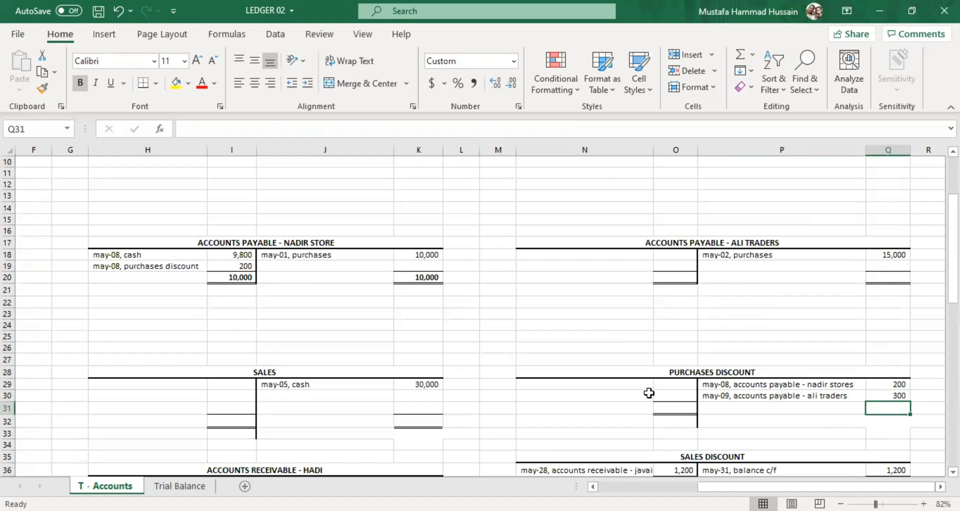
{"action": "double_click", "coordinate": [883, 408]}
{"action": "type", "text": "500"}
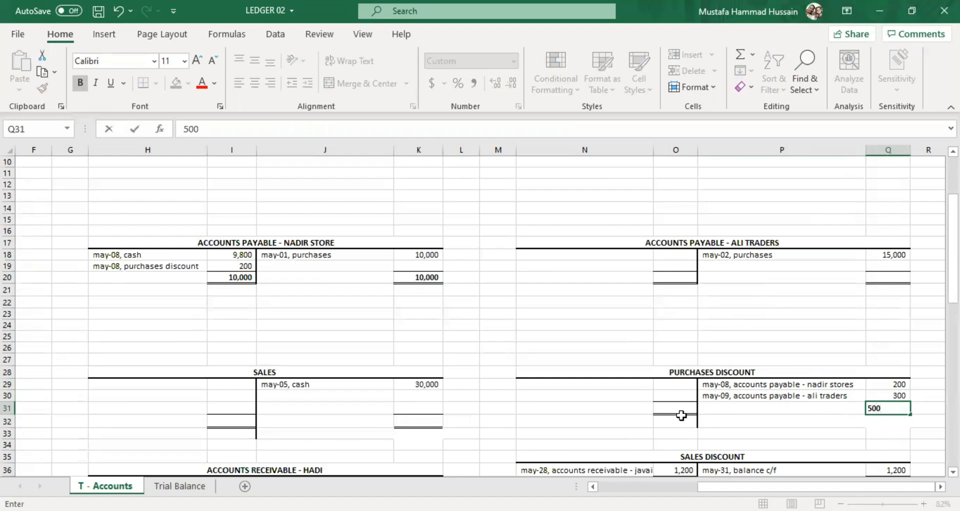
{"action": "left_click", "coordinate": [676, 419]}
{"action": "left_click", "coordinate": [678, 409]}
{"action": "type", "text": "500"}
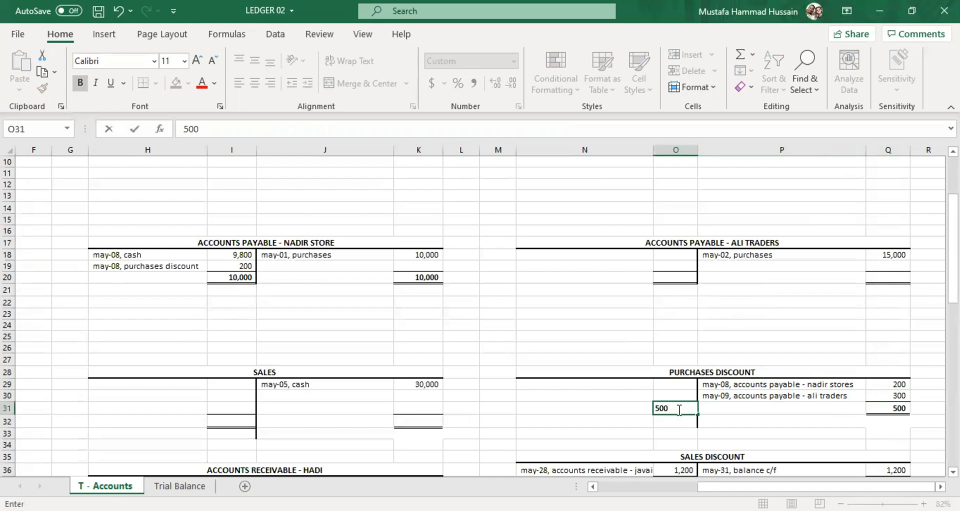
{"action": "left_click", "coordinate": [606, 420]}
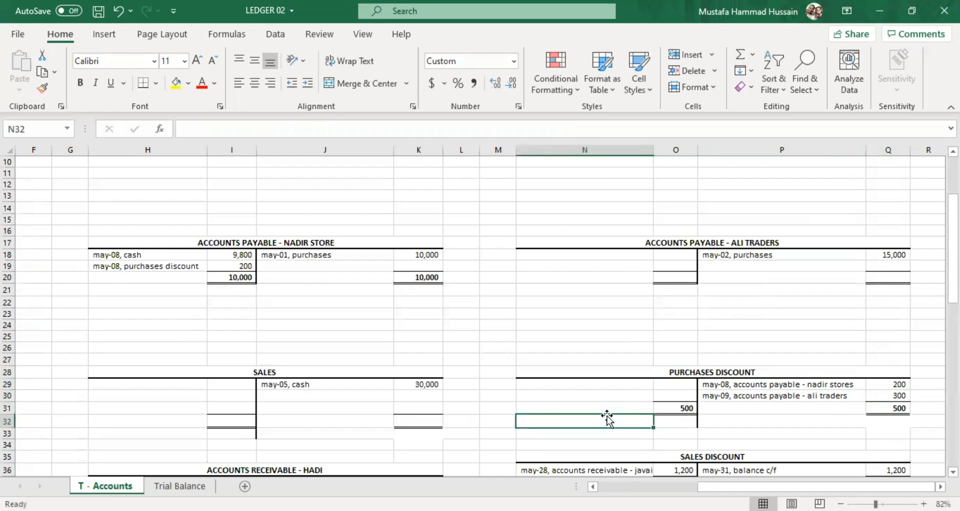
Enter the debit entry "may-31, balance c/f" in N29 of the Purchases Discount account with 500 in O29.
{"action": "left_click", "coordinate": [605, 383]}
{"action": "double_click", "coordinate": [604, 384]}
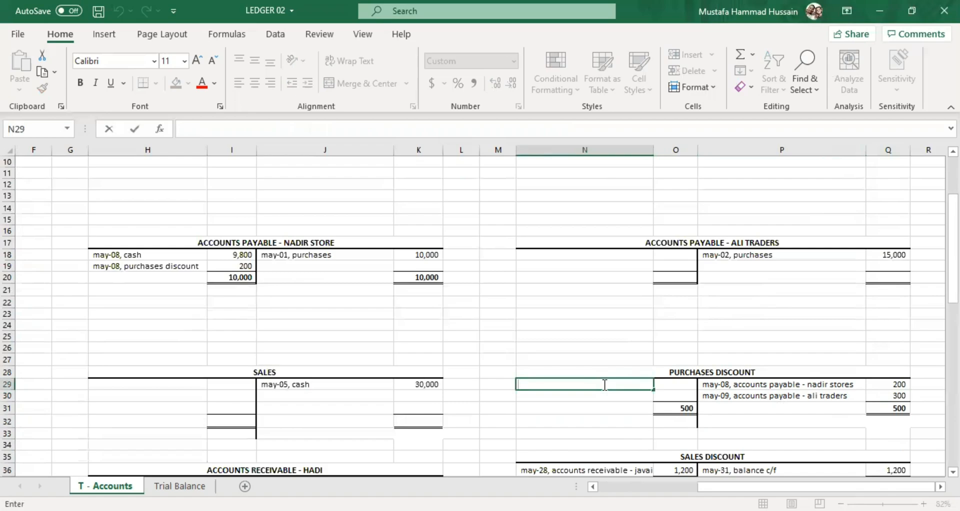
{"action": "type", "text": "may-31, balam"}
{"action": "key", "text": "BackSpace"}
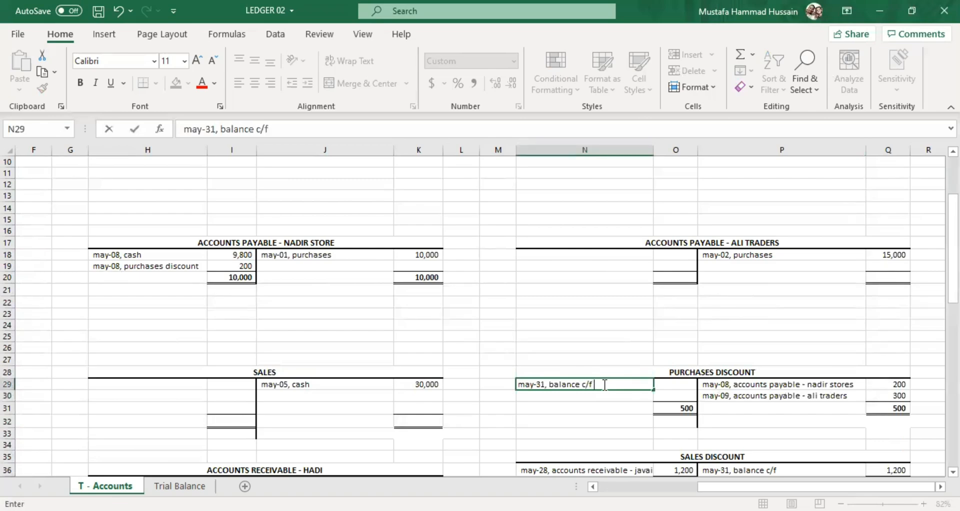
{"action": "left_click", "coordinate": [664, 387]}
{"action": "type", "text": "500"}
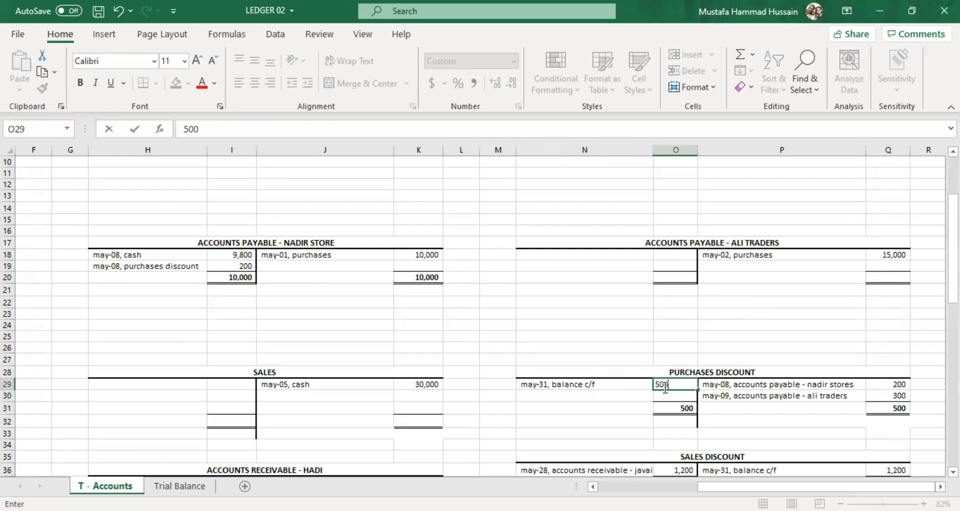
Enter "june-01, balance b/f" in P32 below the Purchases Discount credit total, with 500 in Q32.
{"action": "left_click", "coordinate": [727, 422]}
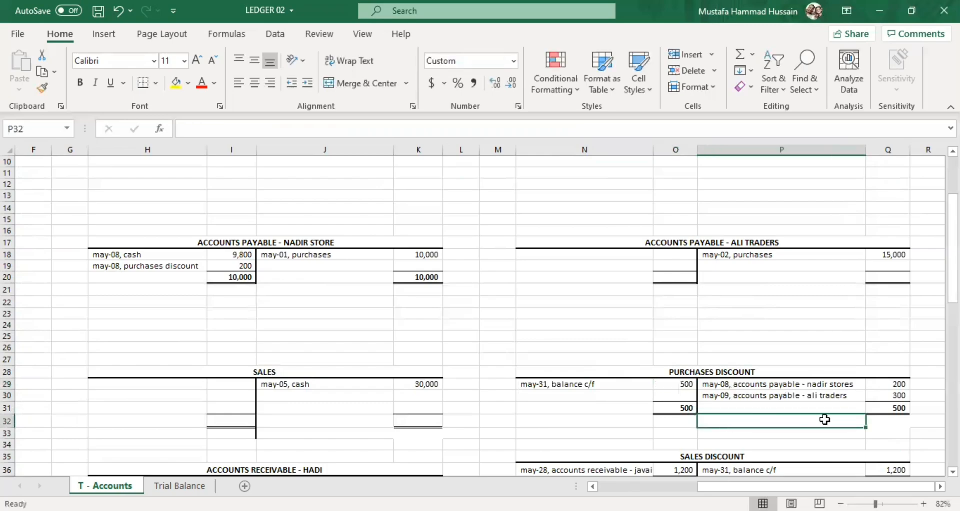
{"action": "double_click", "coordinate": [729, 422]}
{"action": "type", "text": "b"}
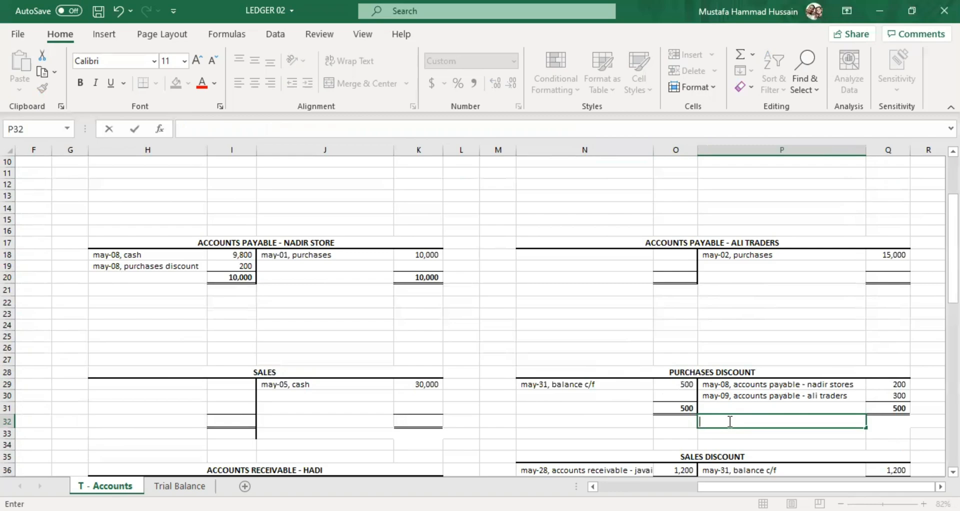
{"action": "type", "text": "une-01, balance b/f"}
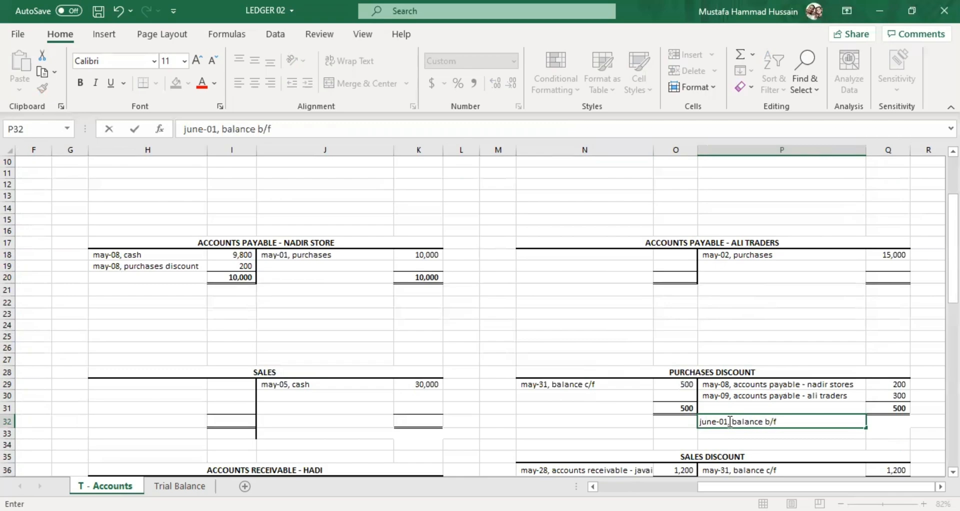
{"action": "left_click", "coordinate": [905, 421]}
{"action": "type", "text": "5"}
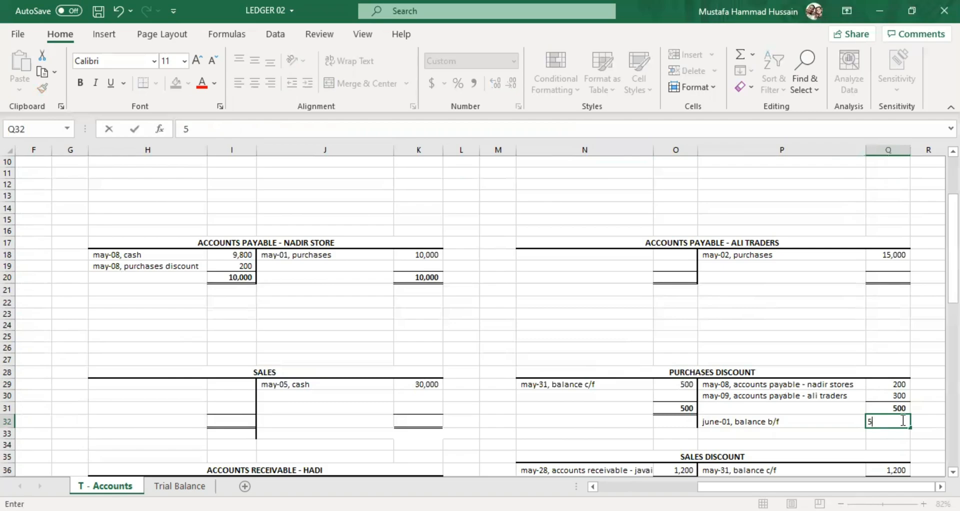
{"action": "type", "text": "00"}
{"action": "left_click", "coordinate": [650, 397]}
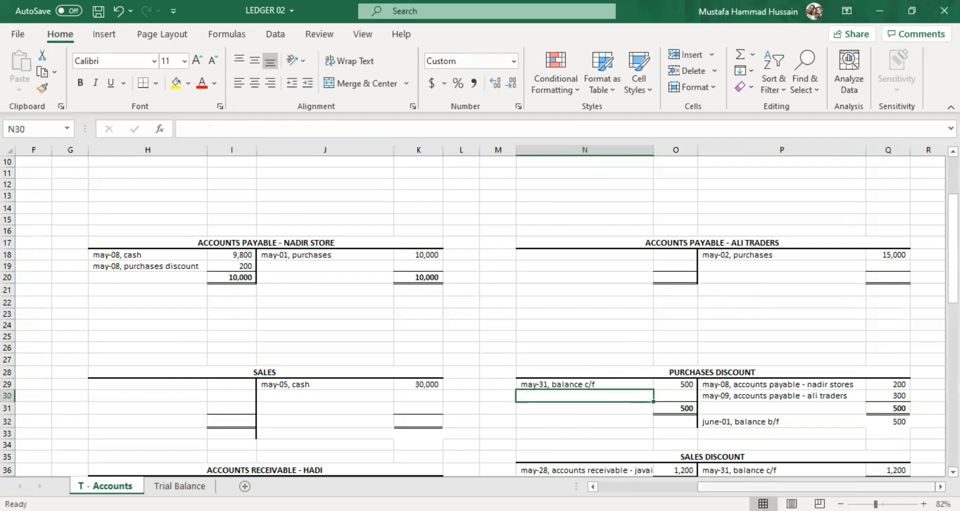
Return to the transaction list and review the May-04, May-09 and May-20 transactions in A4, A7 and A8.
{"action": "scroll", "coordinate": [388, 391], "scroll_direction": "left", "scroll_amount": 3}
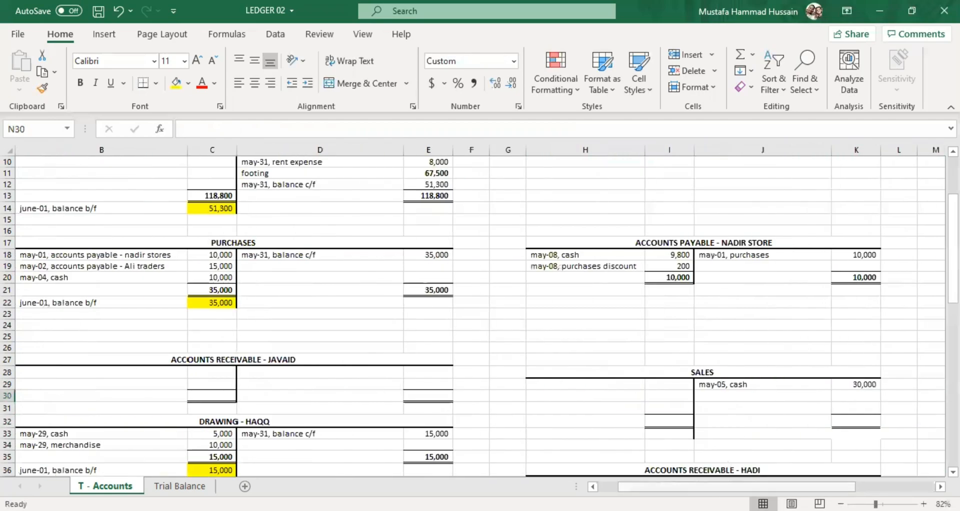
{"action": "scroll", "coordinate": [493, 388], "scroll_direction": "left", "scroll_amount": 3}
{"action": "scroll", "coordinate": [493, 389], "scroll_direction": "up", "scroll_amount": 2}
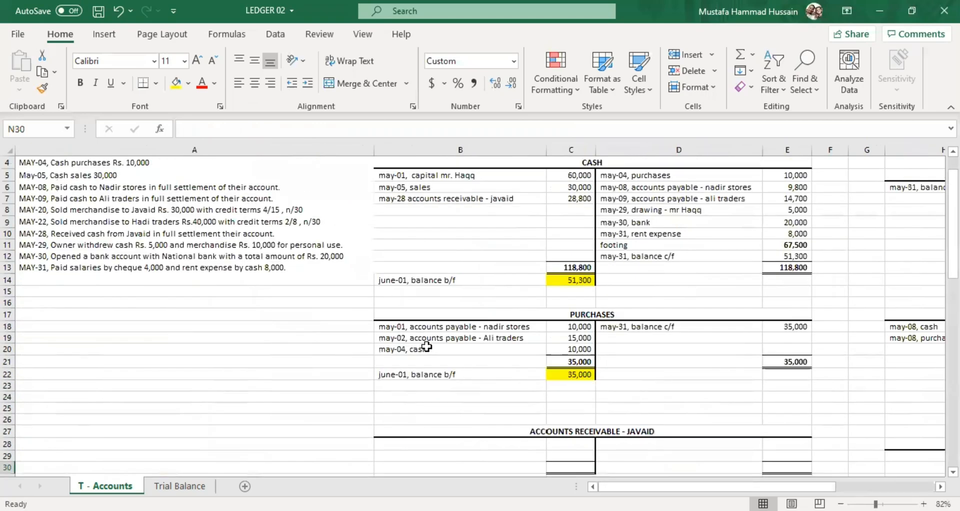
{"action": "scroll", "coordinate": [354, 301], "scroll_direction": "up", "scroll_amount": 2}
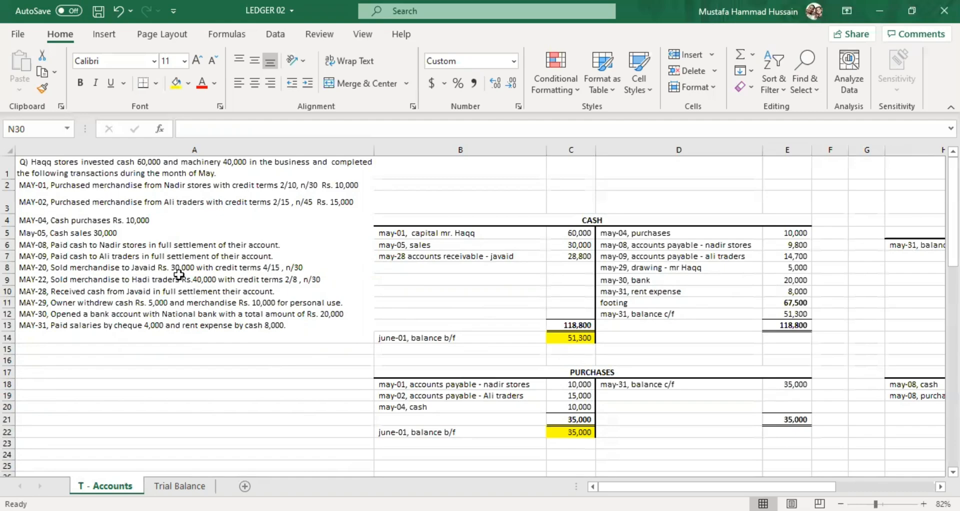
{"action": "left_click", "coordinate": [109, 224]}
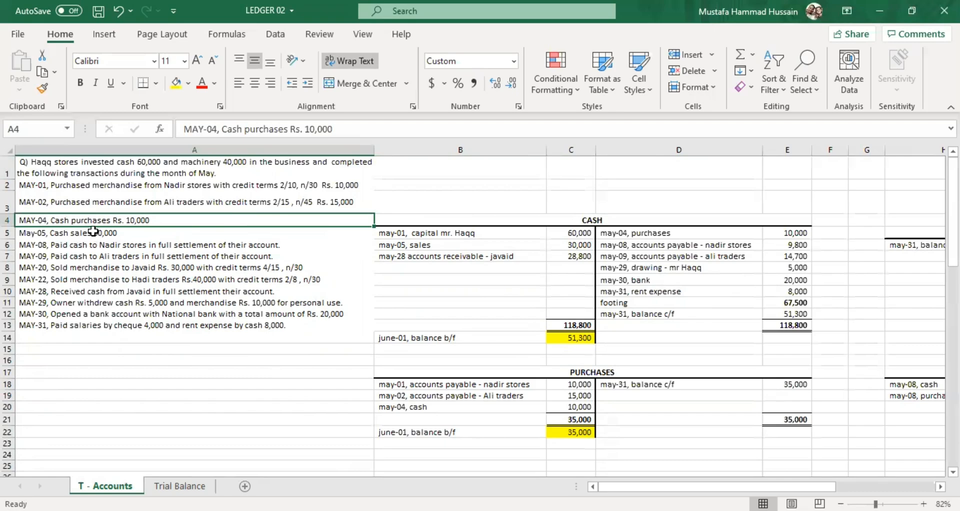
{"action": "left_click", "coordinate": [108, 256]}
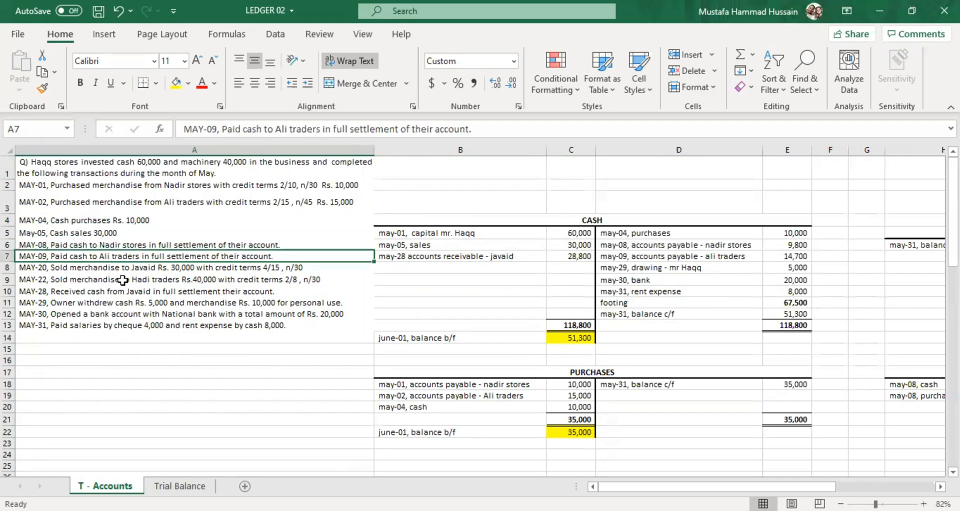
{"action": "left_click", "coordinate": [121, 268]}
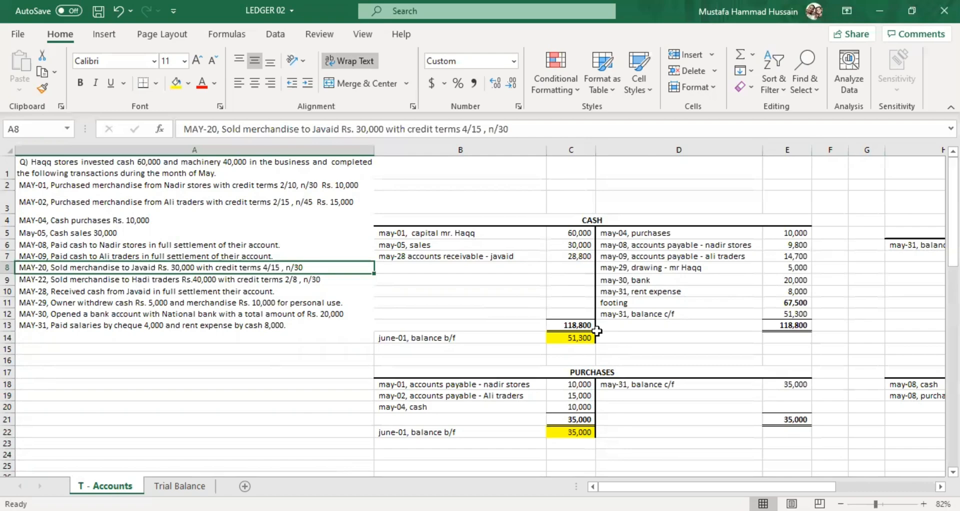
Enter "may-20, sales" in B28 as the debit entry of the May-20 customer's Accounts Receivable account.
{"action": "scroll", "coordinate": [597, 331], "scroll_direction": "down", "scroll_amount": 4}
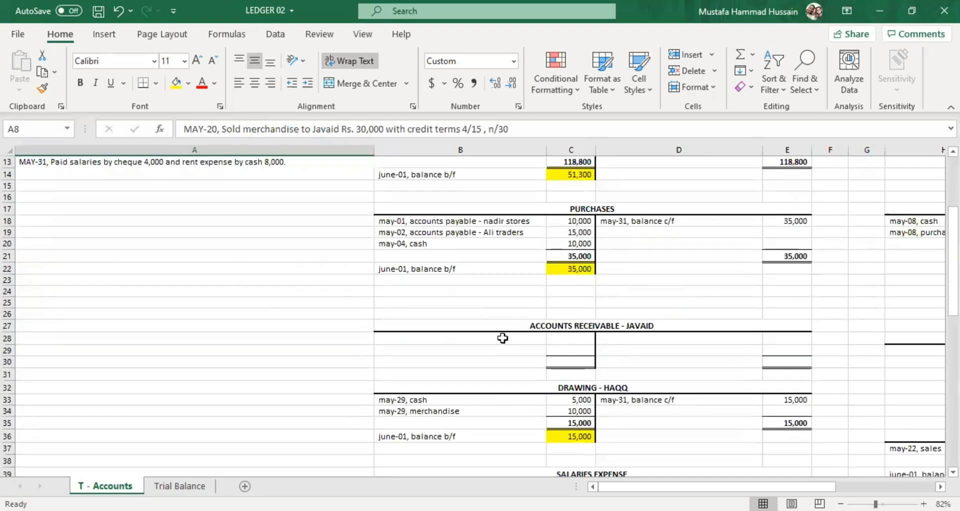
{"action": "scroll", "coordinate": [499, 339], "scroll_direction": "up", "scroll_amount": 1}
{"action": "left_click", "coordinate": [464, 369]}
{"action": "double_click", "coordinate": [465, 369]}
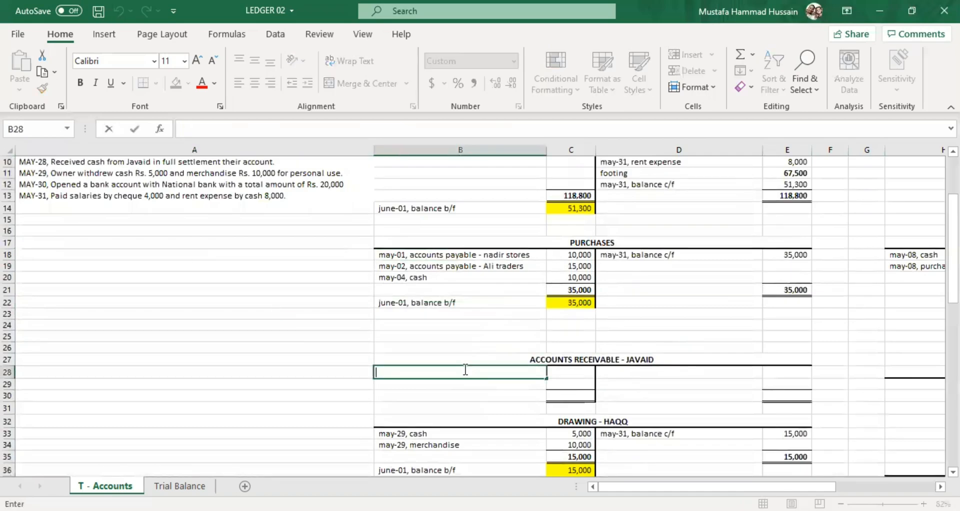
{"action": "type", "text": "may-20, sales"}
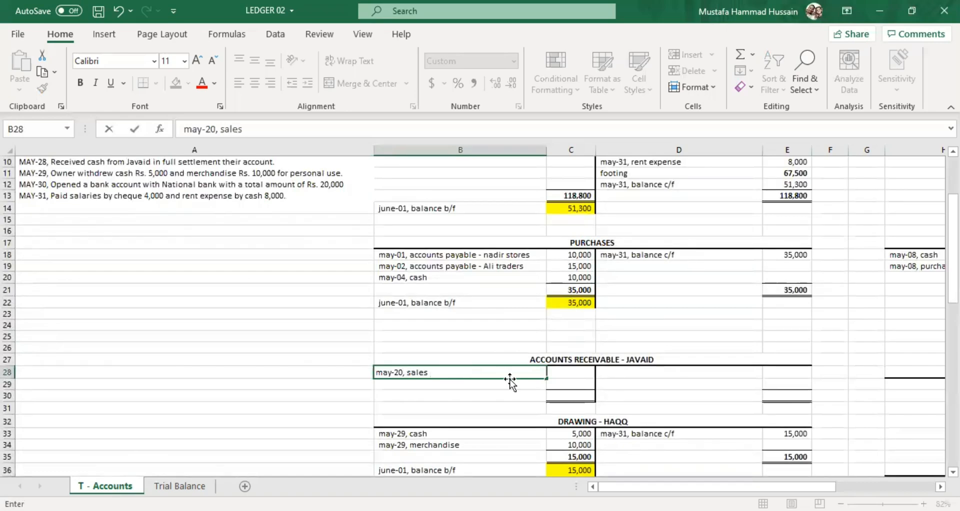
Enter 30000 in C28 as the debit amount for the May-20 sales entry.
{"action": "left_click", "coordinate": [554, 376]}
{"action": "double_click", "coordinate": [554, 376]}
{"action": "left_click", "coordinate": [554, 378]}
{"action": "double_click", "coordinate": [553, 379]}
{"action": "scroll", "coordinate": [553, 375], "scroll_direction": "up", "scroll_amount": 2}
{"action": "scroll", "coordinate": [553, 374], "scroll_direction": "up", "scroll_amount": 1}
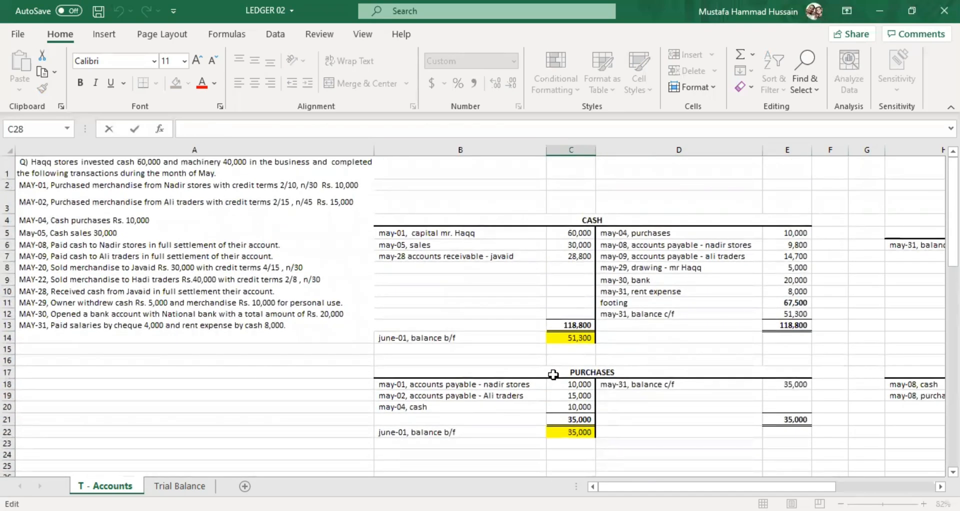
{"action": "scroll", "coordinate": [554, 375], "scroll_direction": "down", "scroll_amount": 3}
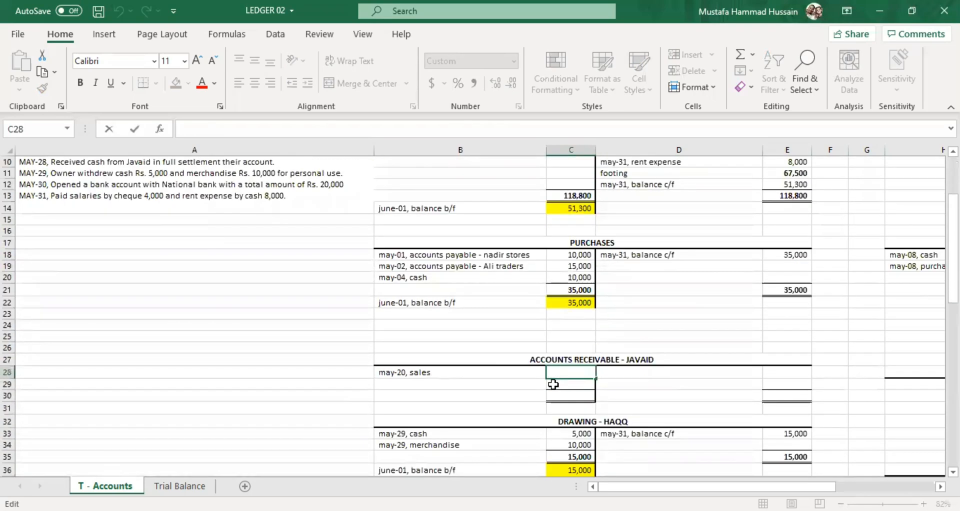
{"action": "type", "text": "30000"}
{"action": "left_click", "coordinate": [517, 406]}
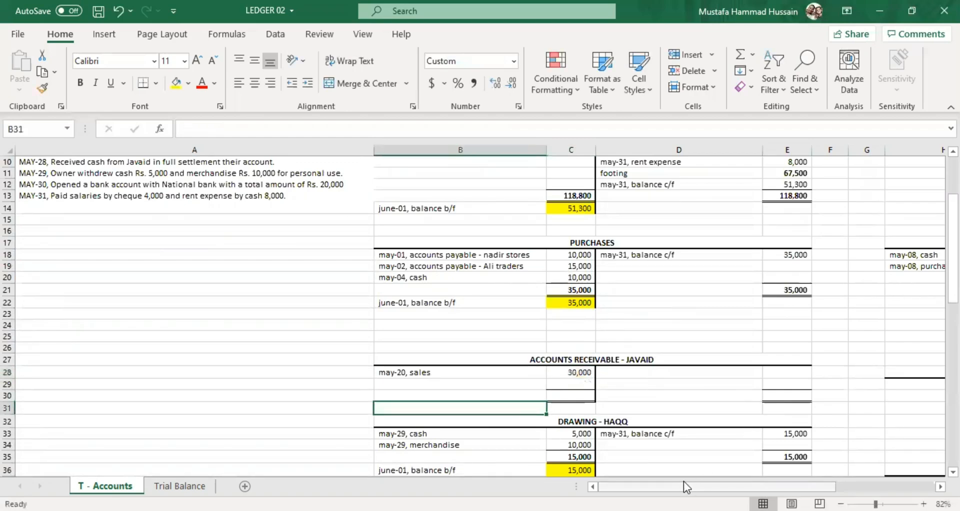
Check the May-05 and May-20 transactions in the list and start the Sales account's second credit entry in J30 with "mat-20,".
{"action": "scroll", "coordinate": [710, 483], "scroll_direction": "right", "scroll_amount": 5}
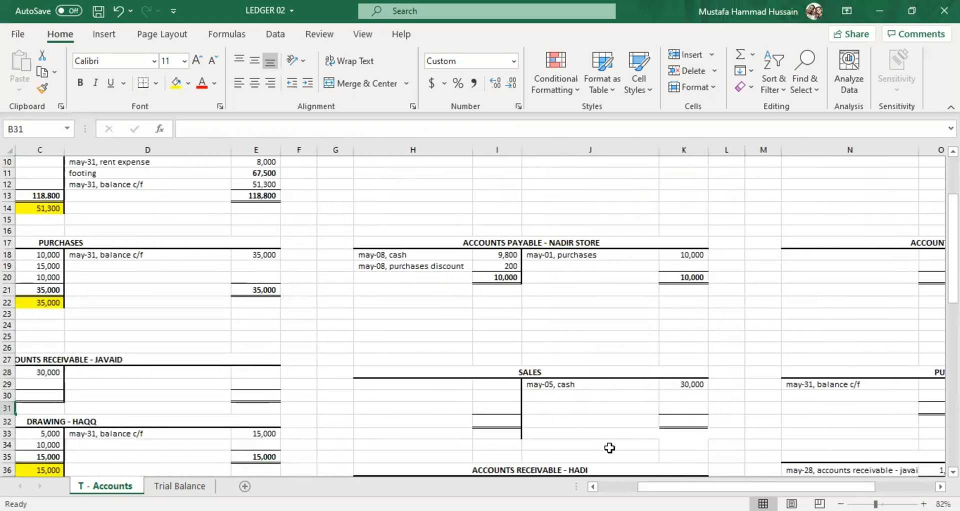
{"action": "scroll", "coordinate": [635, 486], "scroll_direction": "left", "scroll_amount": 3}
{"action": "scroll", "coordinate": [295, 330], "scroll_direction": "up", "scroll_amount": 3}
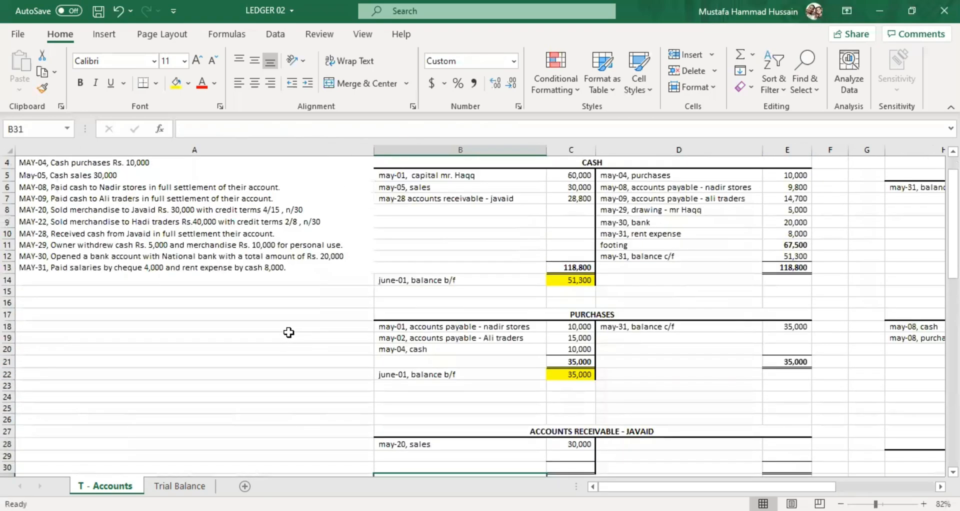
{"action": "left_click", "coordinate": [82, 244]}
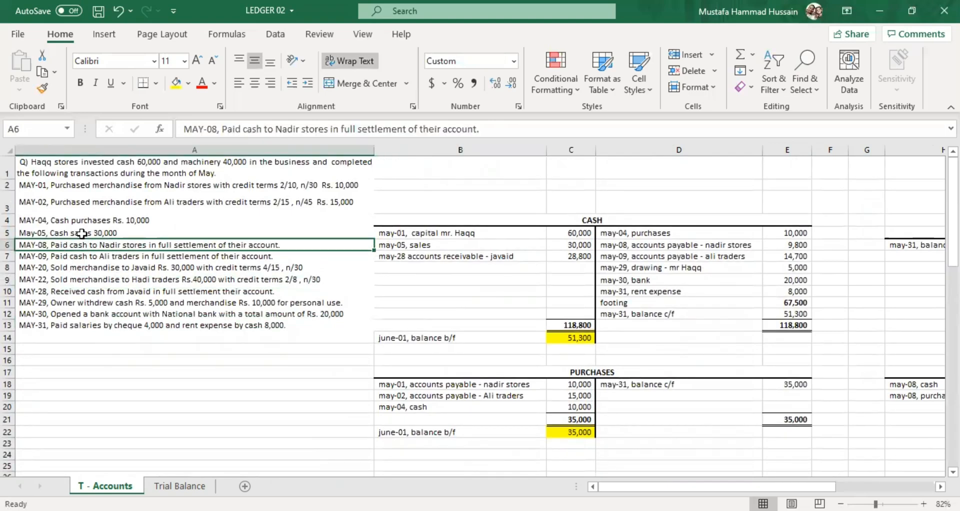
{"action": "left_click", "coordinate": [82, 233]}
{"action": "left_click", "coordinate": [113, 267]}
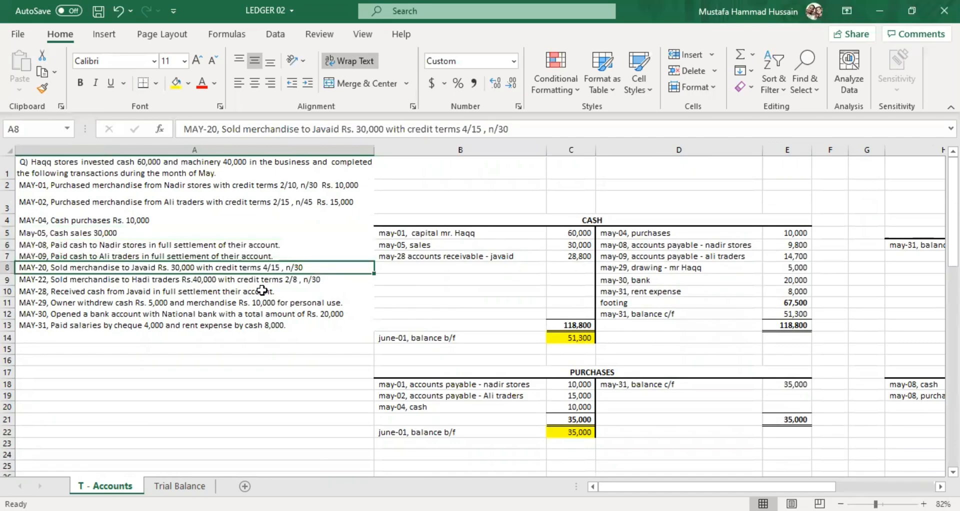
{"action": "scroll", "coordinate": [563, 396], "scroll_direction": "right", "scroll_amount": 1}
{"action": "scroll", "coordinate": [563, 397], "scroll_direction": "down", "scroll_amount": 4}
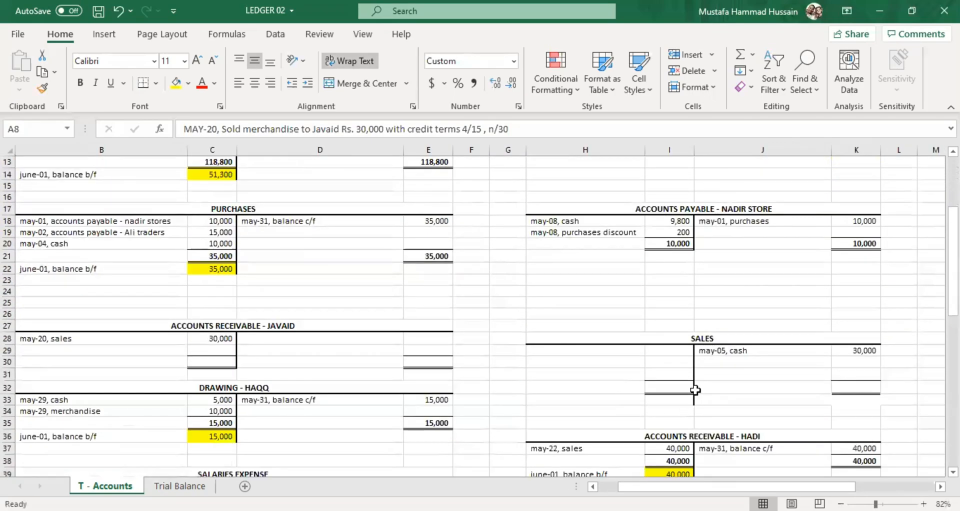
{"action": "double_click", "coordinate": [729, 361]}
{"action": "type", "text": "m"}
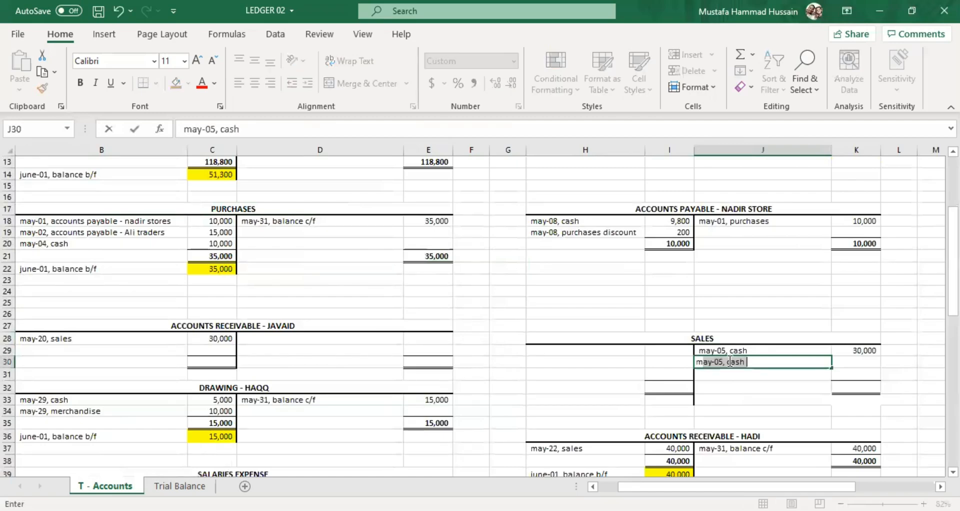
{"action": "type", "text": "at-20,"}
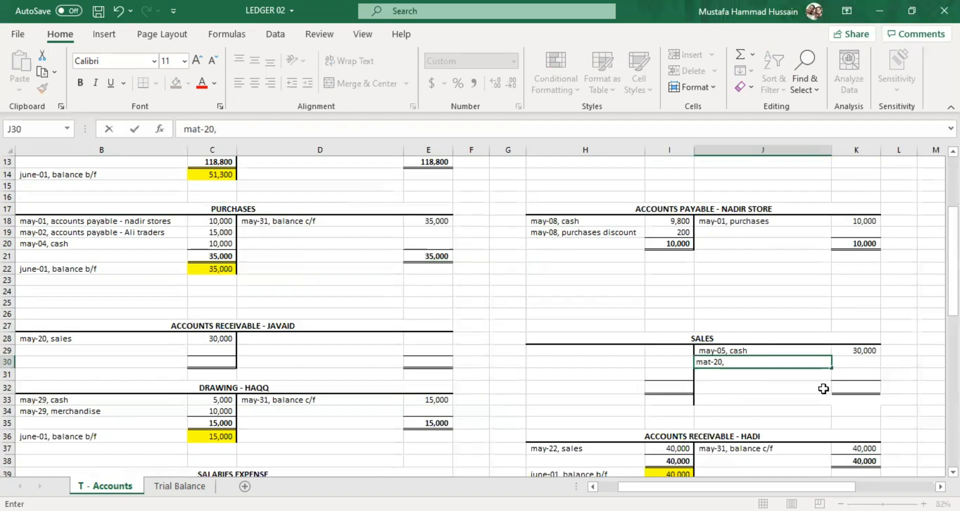
Enter 30,000 in K30 as the credit amount of the Sales account's second entry.
{"action": "left_click", "coordinate": [843, 361]}
{"action": "type", "text": "200"}
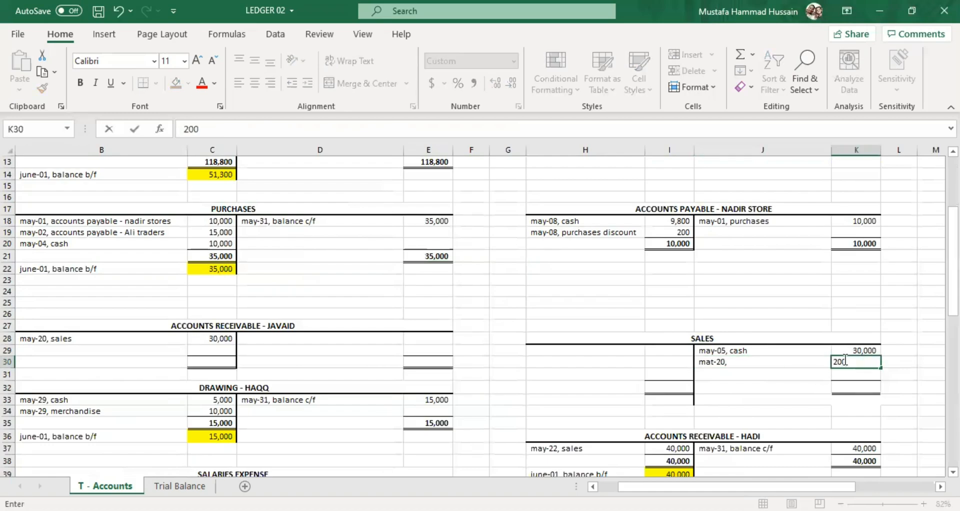
{"action": "key", "text": "BackSpace"}
{"action": "key", "text": "BackSpace"}
{"action": "type", "text": "000"}
Complete the Sales credit entry in J30 with "accounts receivable - " followed by the May-20 customer's name.
{"action": "left_click", "coordinate": [797, 359]}
{"action": "double_click", "coordinate": [805, 360]}
{"action": "type", "text": "accounts receivab"}
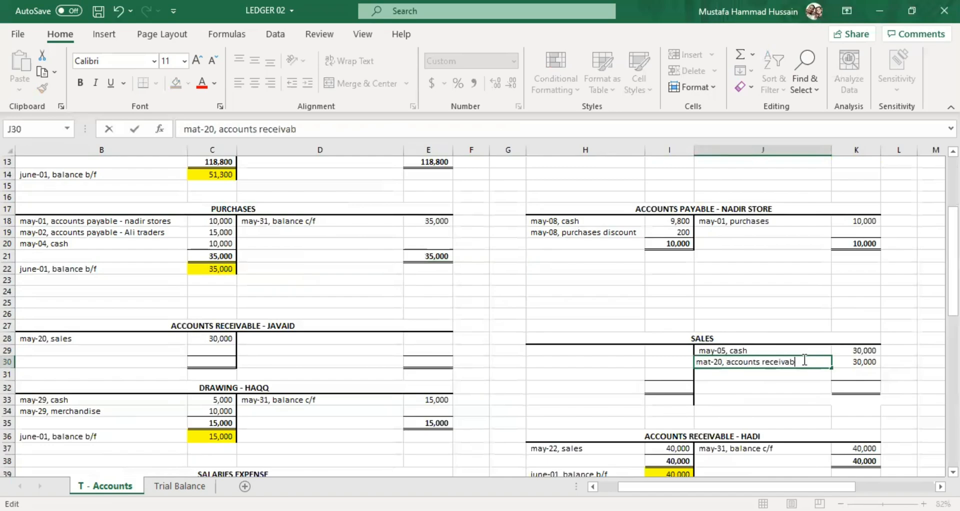
{"action": "type", "text": "le - javaid"}
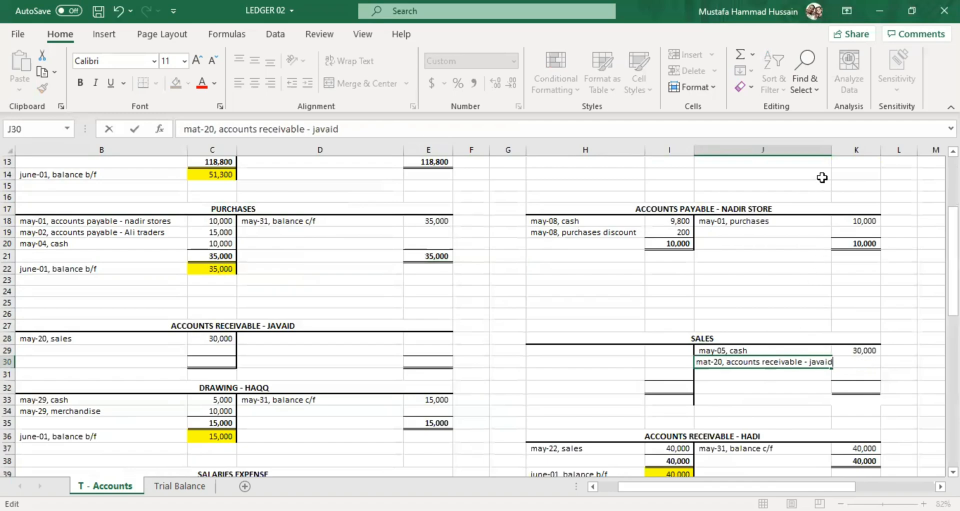
Autofit column J to the width of its longest entry.
{"action": "left_click", "coordinate": [828, 150]}
{"action": "double_click", "coordinate": [832, 150]}
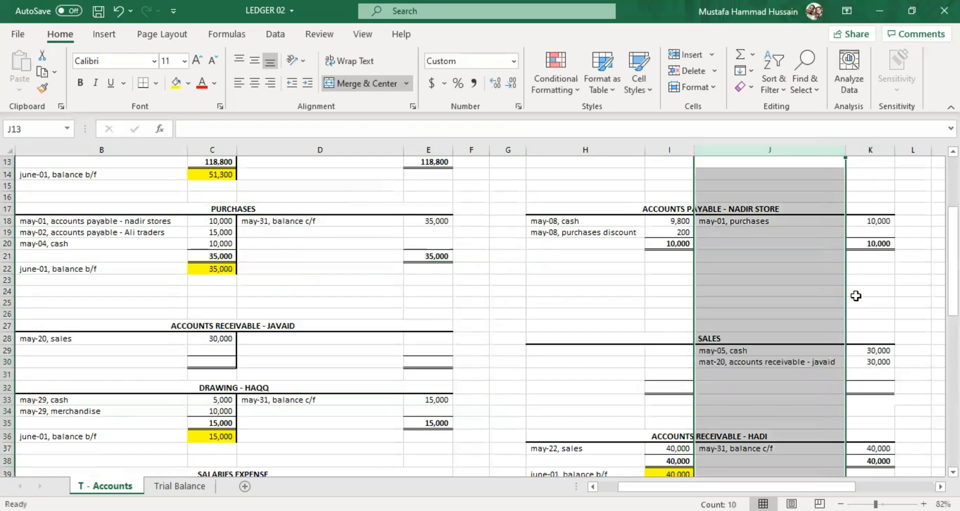
{"action": "left_click", "coordinate": [810, 364]}
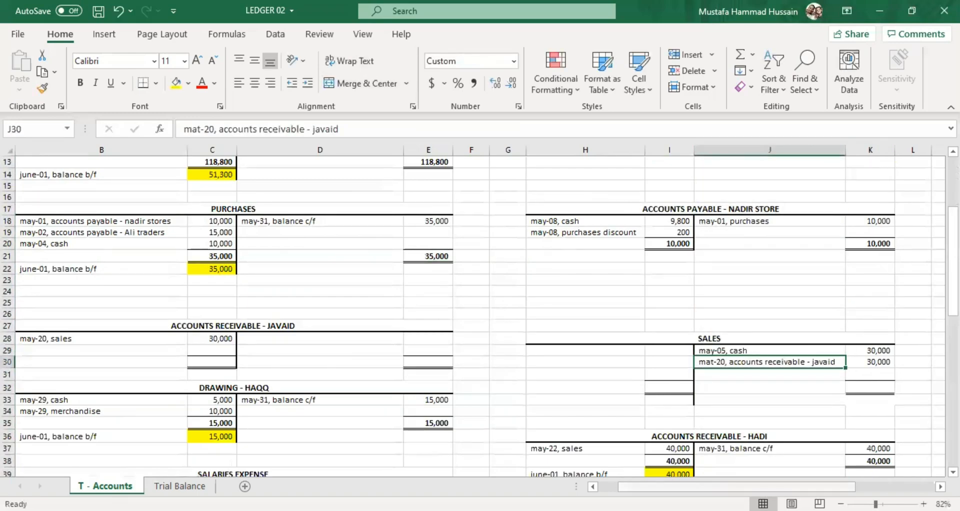
Review the May-22 transaction in A9 and correct the date in the Sales credit entry in J30 to "may-20".
{"action": "scroll", "coordinate": [191, 304], "scroll_direction": "left", "scroll_amount": 2}
{"action": "scroll", "coordinate": [190, 305], "scroll_direction": "up", "scroll_amount": 4}
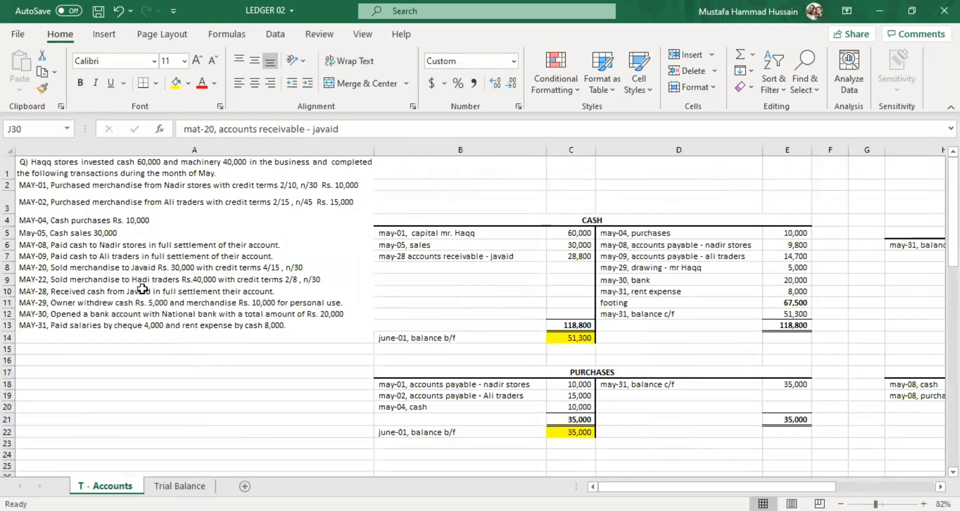
{"action": "left_click", "coordinate": [139, 280]}
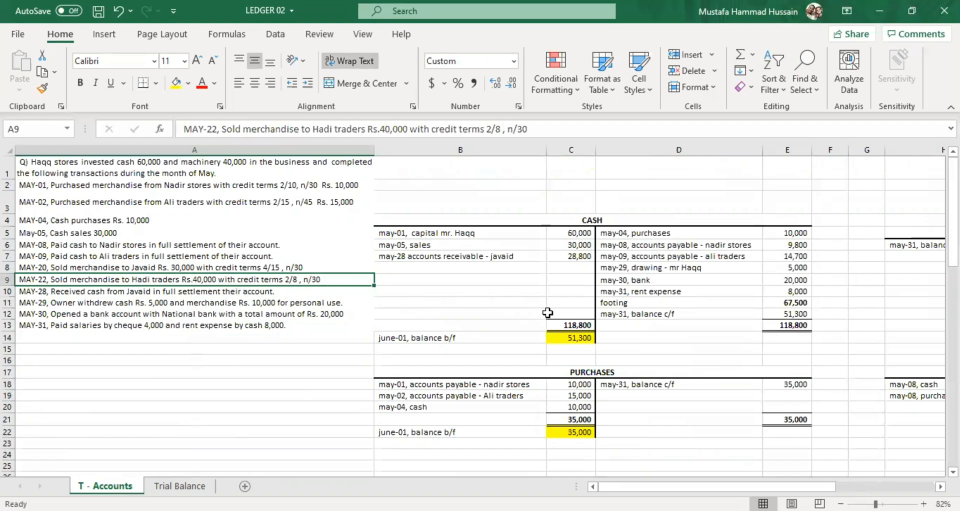
{"action": "left_click_drag", "start_coordinate": [670, 487], "coordinate": [708, 487]}
{"action": "scroll", "coordinate": [579, 377], "scroll_direction": "down", "scroll_amount": 3}
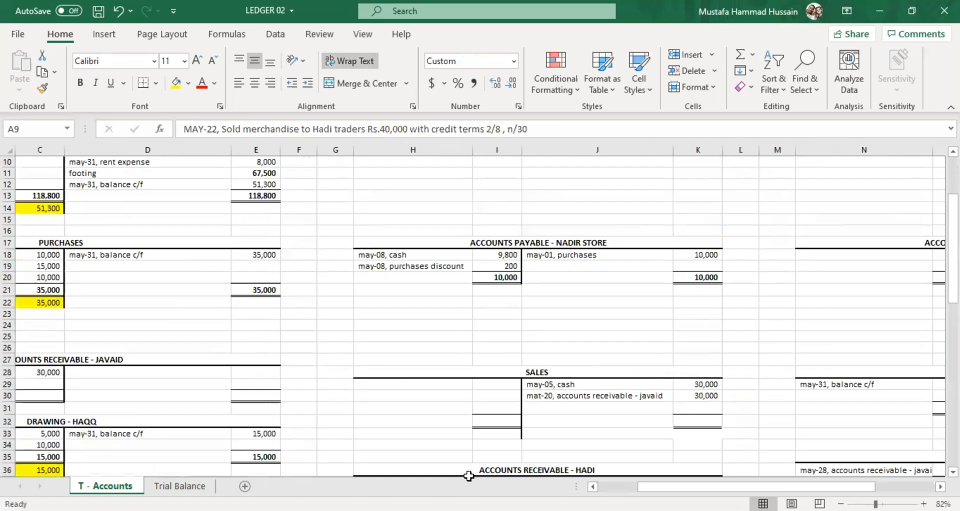
{"action": "left_click_drag", "start_coordinate": [678, 487], "coordinate": [659, 487]}
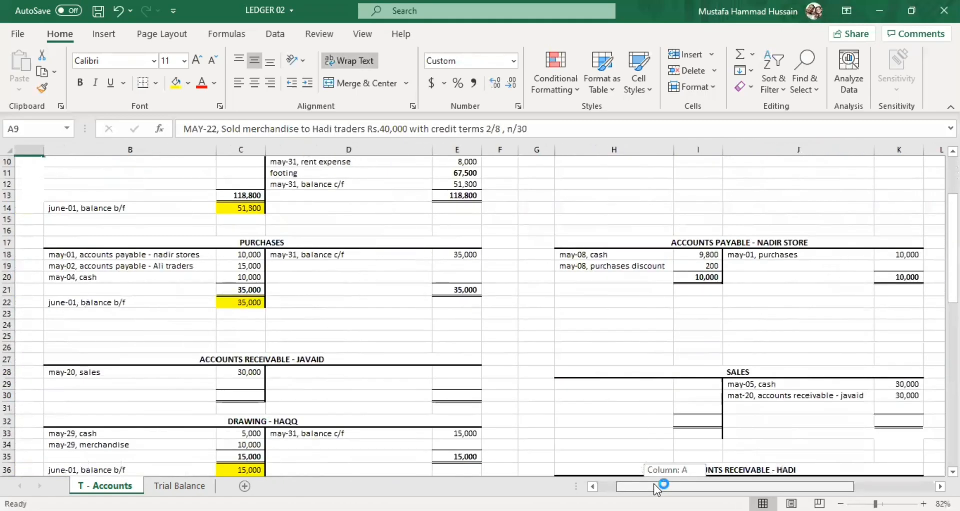
{"action": "double_click", "coordinate": [711, 395]}
{"action": "key", "text": "BackSpace"}
{"action": "type", "text": "y"}
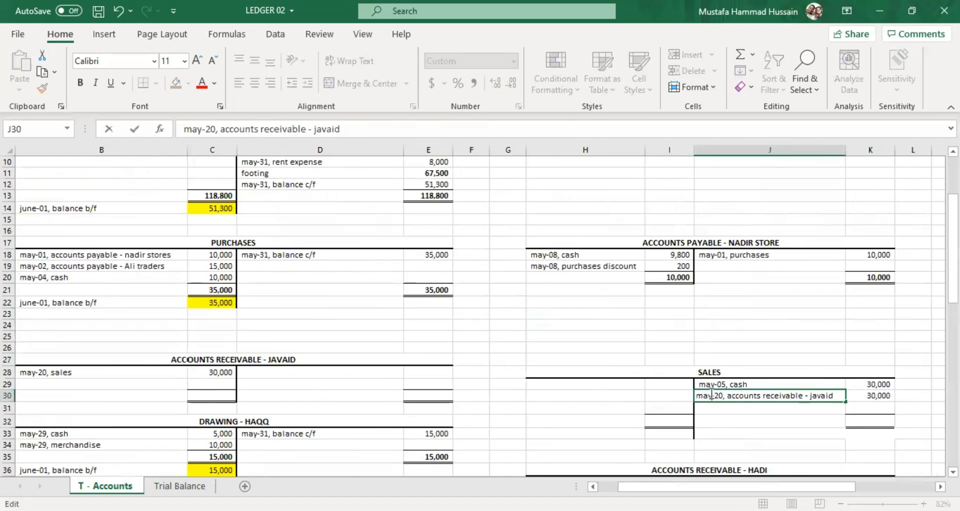
{"action": "key", "text": "Return"}
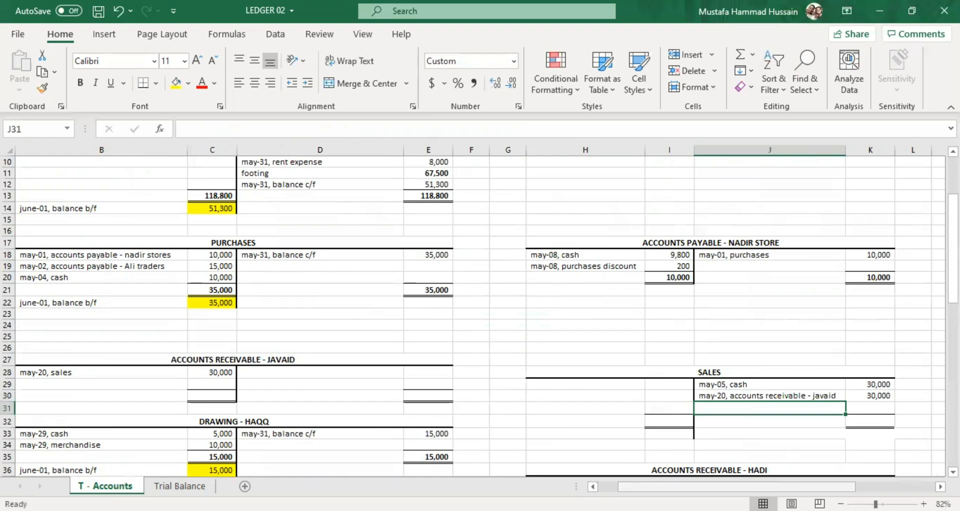
Enter the credit entry "may-22, accounts receivable - Hadi" in J31 of the Sales account.
{"action": "left_click_drag", "start_coordinate": [625, 486], "coordinate": [595, 483]}
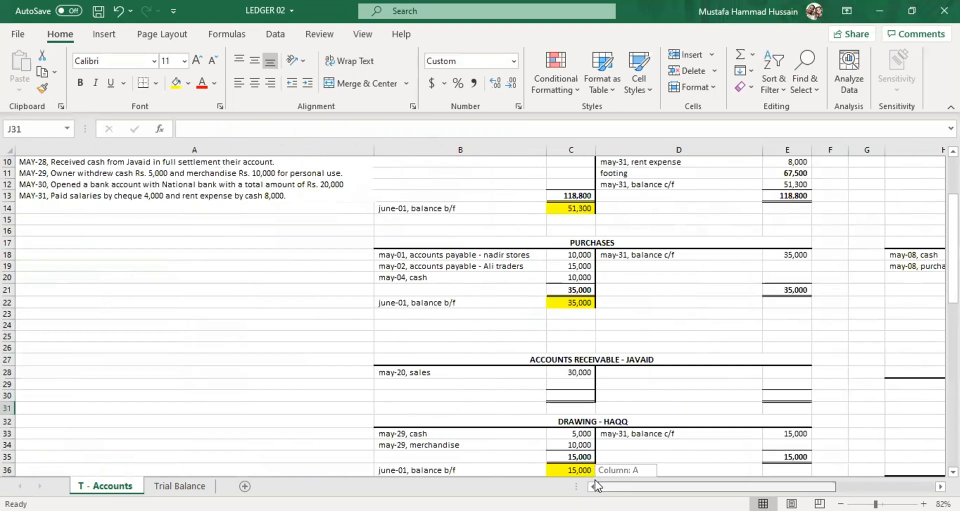
{"action": "scroll", "coordinate": [322, 253], "scroll_direction": "up", "scroll_amount": 2}
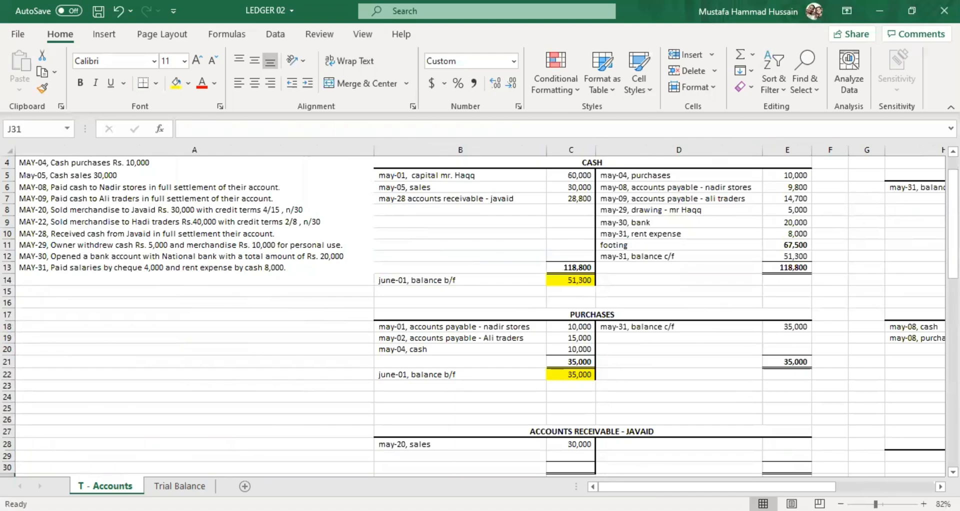
{"action": "left_click", "coordinate": [868, 485]}
{"action": "scroll", "coordinate": [615, 348], "scroll_direction": "down", "scroll_amount": 4}
{"action": "scroll", "coordinate": [615, 348], "scroll_direction": "down", "scroll_amount": 2}
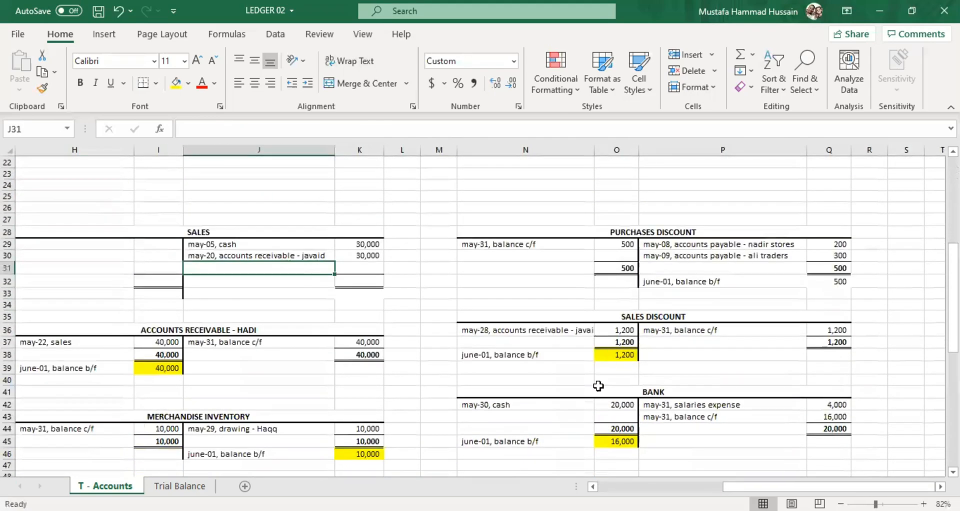
{"action": "double_click", "coordinate": [210, 268]}
{"action": "type", "text": "may"}
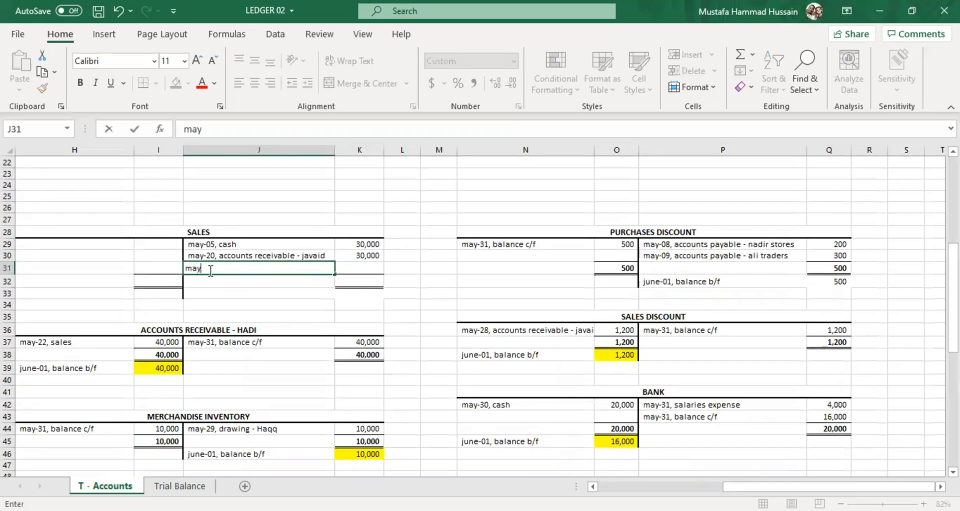
{"action": "type", "text": "-22, accounts receiva"}
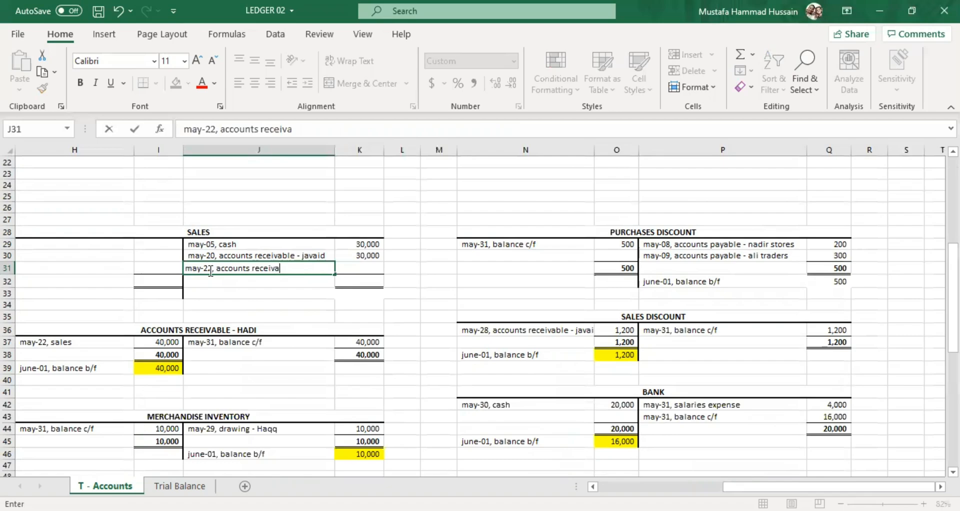
{"action": "type", "text": "ble - Hadi"}
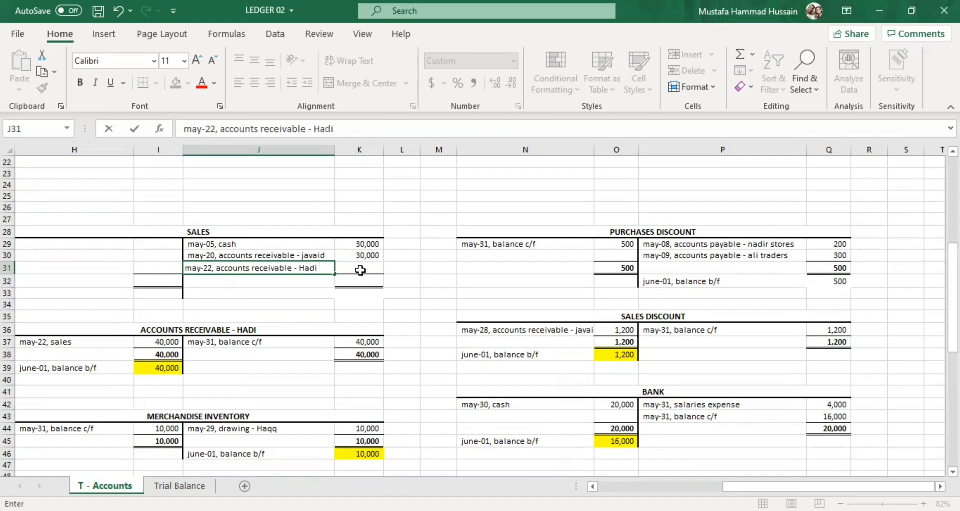
Check the May-22 sale amount in the transaction list and enter 40000 in K31 of the Sales account.
{"action": "left_click", "coordinate": [362, 271]}
{"action": "scroll", "coordinate": [490, 383], "scroll_direction": "left", "scroll_amount": 3}
{"action": "scroll", "coordinate": [490, 384], "scroll_direction": "up", "scroll_amount": 6}
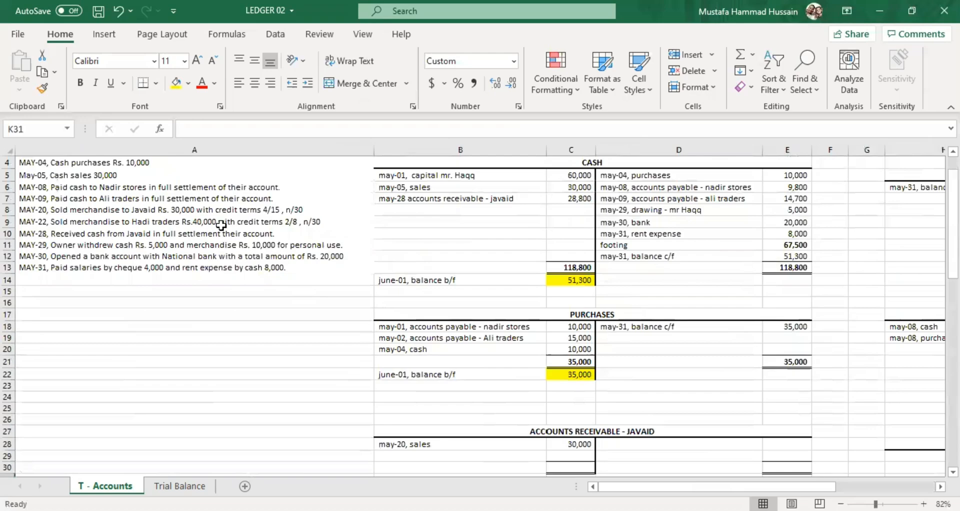
{"action": "left_click_drag", "start_coordinate": [815, 486], "coordinate": [836, 483]}
{"action": "scroll", "coordinate": [564, 338], "scroll_direction": "down", "scroll_amount": 4}
{"action": "double_click", "coordinate": [884, 341]}
{"action": "type", "text": "40000"}
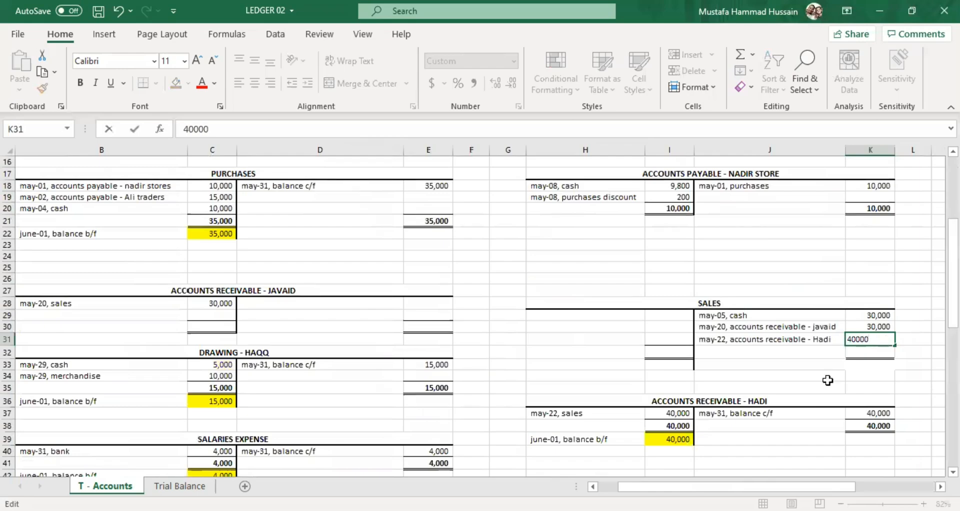
{"action": "left_click", "coordinate": [807, 390]}
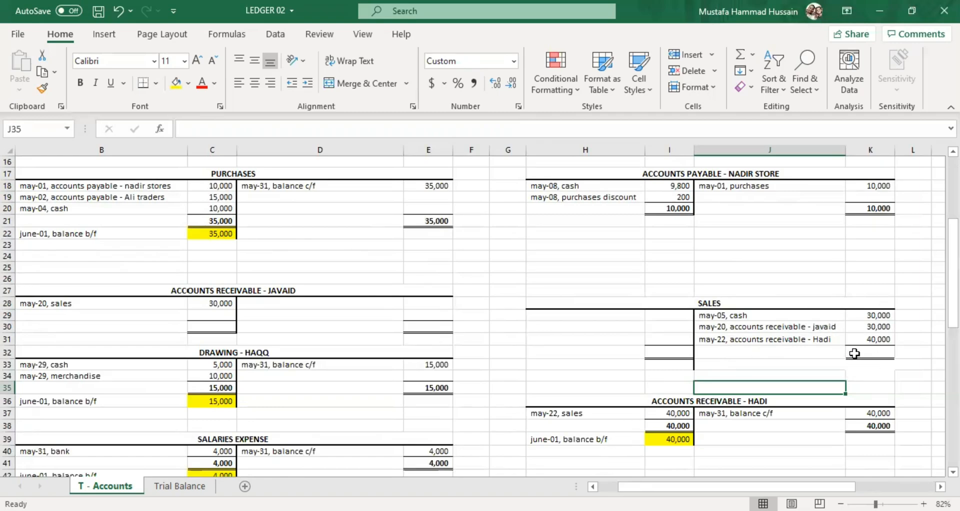
Enter 100000 in K32 as the Sales account's credit total and select H29 on its debit side.
{"action": "double_click", "coordinate": [871, 353]}
{"action": "type", "text": "100000"}
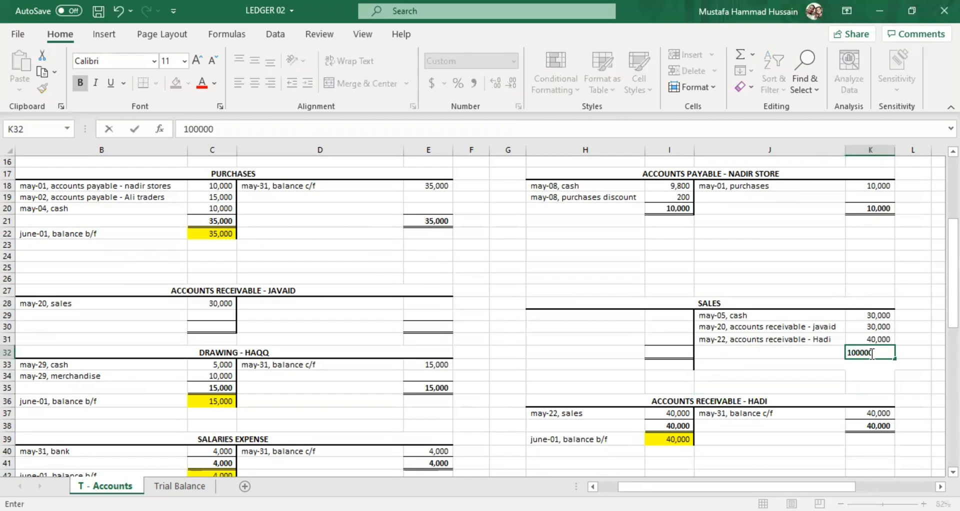
{"action": "left_click", "coordinate": [744, 384]}
{"action": "left_click", "coordinate": [574, 315]}
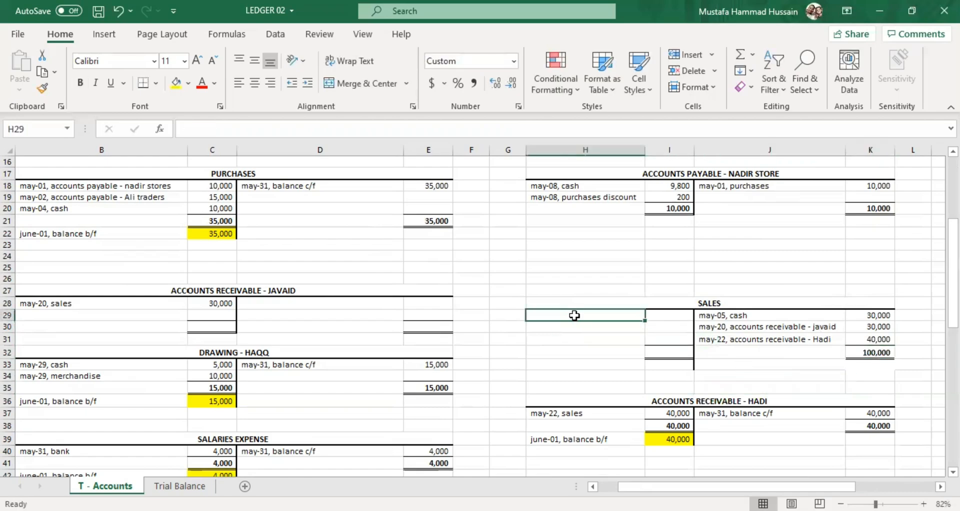
Enter 100000 in I32 as the Sales account's debit total.
{"action": "left_click", "coordinate": [655, 353]}
{"action": "type", "text": "100000"}
{"action": "left_click", "coordinate": [633, 364]}
Enter the closing entry "may-31, balance c/f" in H29 on the Sales account's debit side.
{"action": "left_click", "coordinate": [579, 325]}
{"action": "left_click", "coordinate": [580, 317]}
{"action": "double_click", "coordinate": [580, 319]}
{"action": "double_click", "coordinate": [579, 319]}
{"action": "double_click", "coordinate": [578, 319]}
{"action": "left_click", "coordinate": [577, 317]}
{"action": "type", "text": "may"}
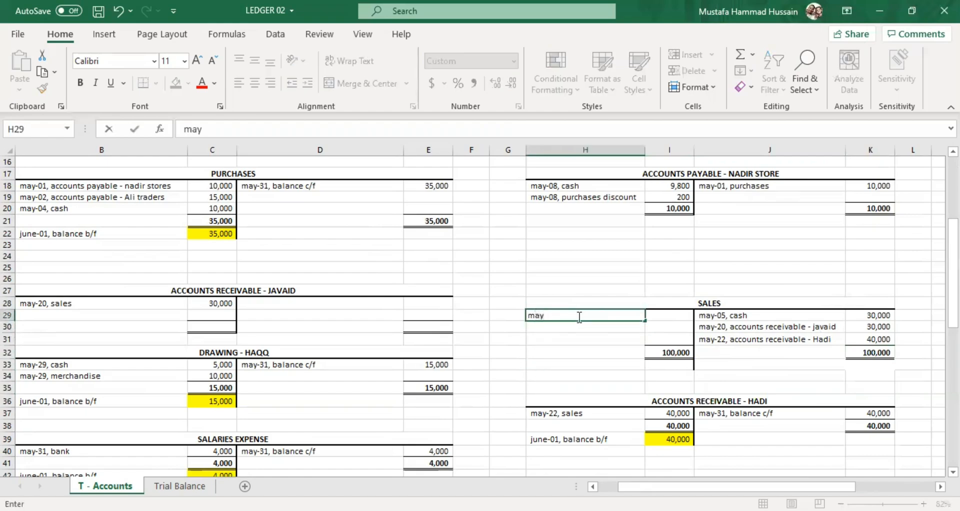
{"action": "type", "text": "-31, balance "}
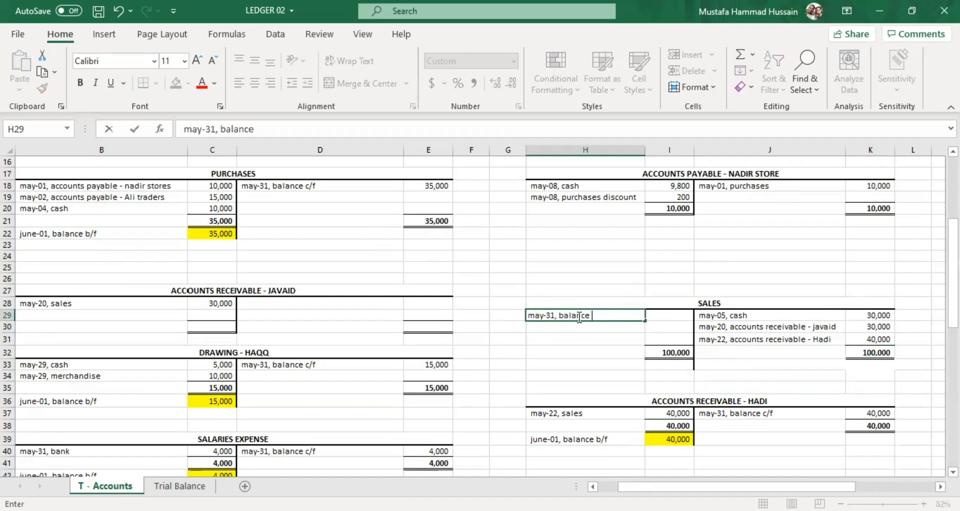
{"action": "type", "text": "c/f"}
Enter 100000 in I29 as the amount carried forward in the Sales account.
{"action": "left_click", "coordinate": [674, 319]}
{"action": "key", "text": "Down"}
{"action": "key", "text": "Down"}
{"action": "left_click", "coordinate": [674, 318]}
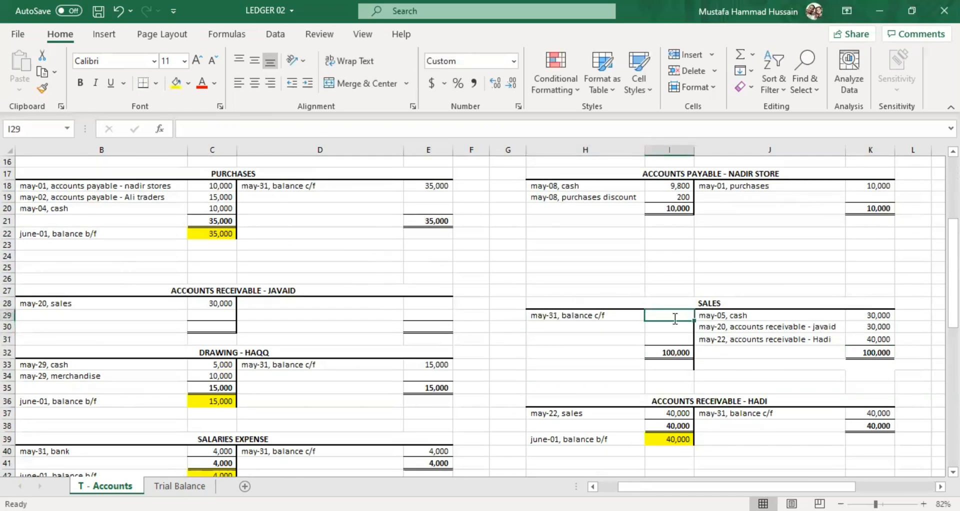
{"action": "type", "text": "100000"}
Enter "june-01, balance b/f" in J33 below the Sales account's credit total.
{"action": "left_click", "coordinate": [725, 366]}
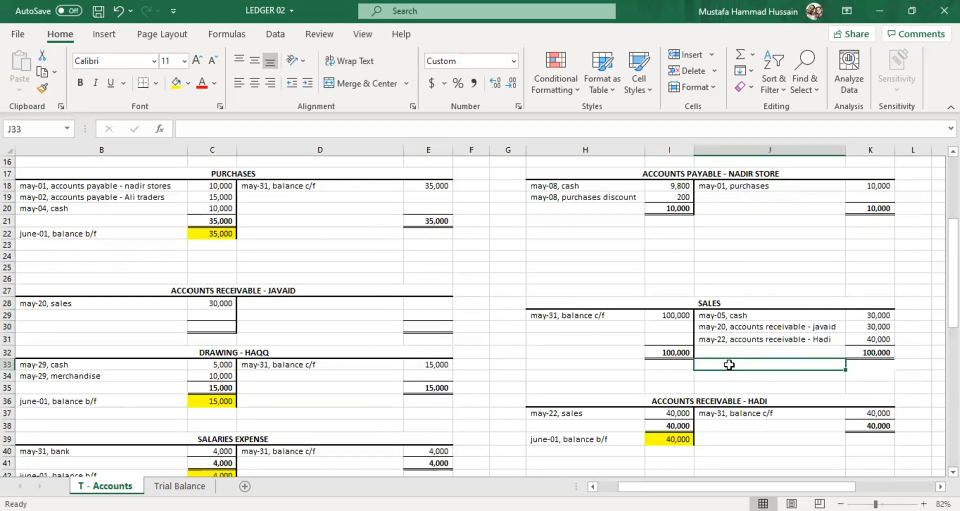
{"action": "type", "text": "june-01,"}
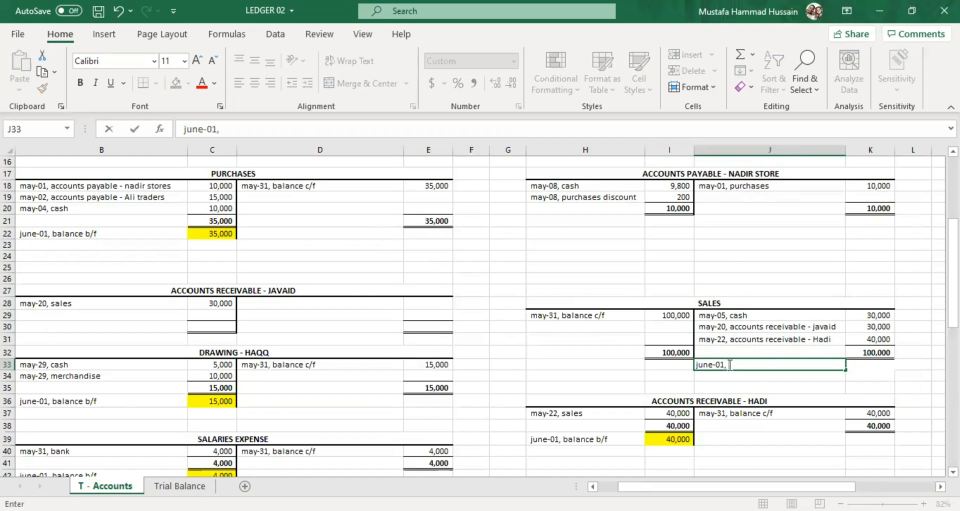
{"action": "type", "text": " balance b/f"}
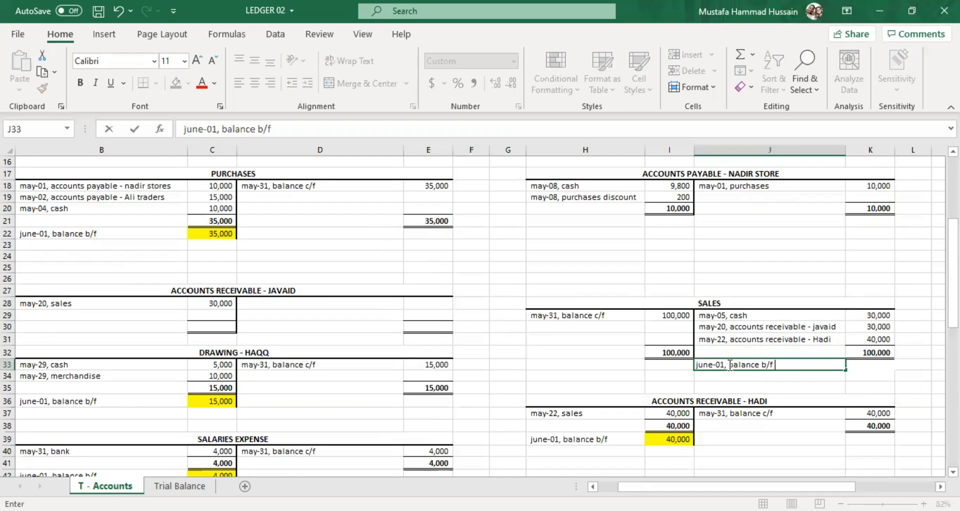
Enter 100000 in K33 as the Sales account's opening balance and highlight the cell with yellow fill.
{"action": "left_click", "coordinate": [879, 364]}
{"action": "type", "text": "10000"}
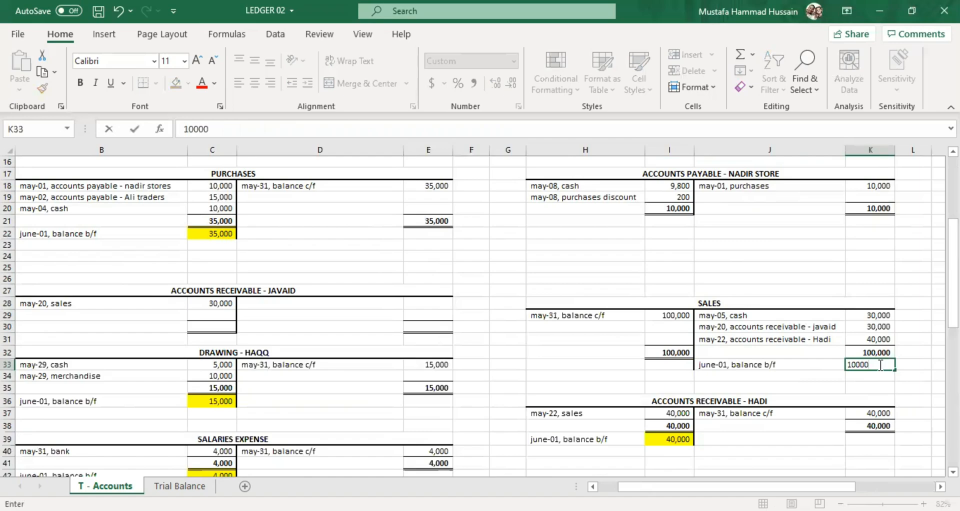
{"action": "type", "text": "0"}
{"action": "key", "text": "Return"}
{"action": "left_click", "coordinate": [872, 367]}
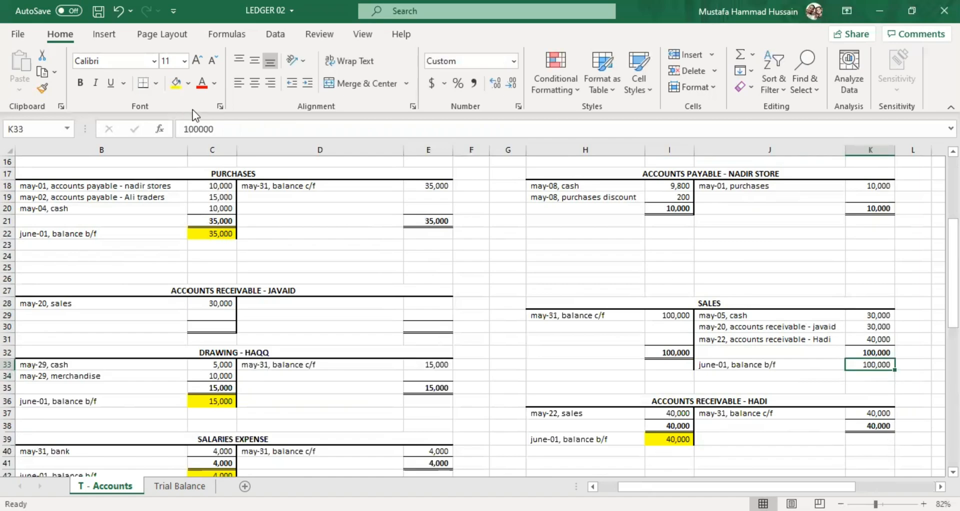
{"action": "left_click", "coordinate": [175, 83]}
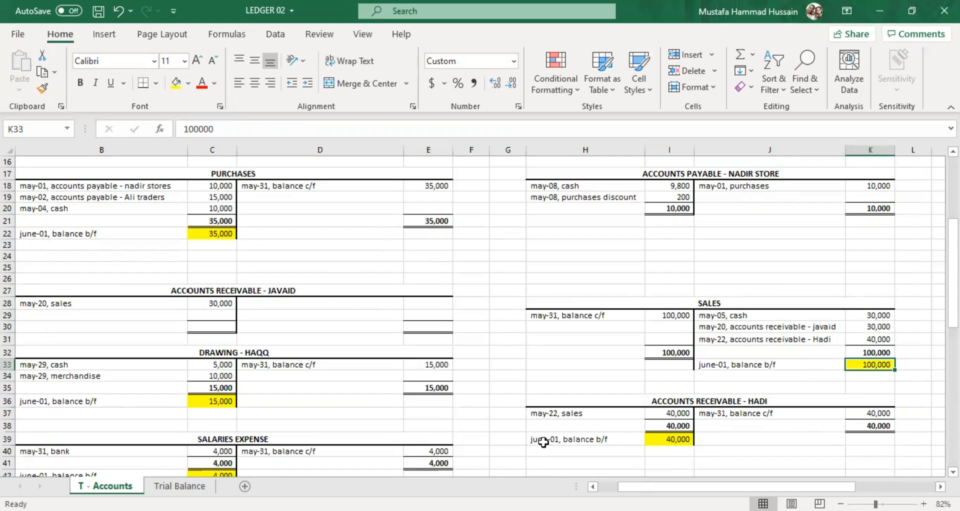
Examine the May-20 and May-22 credit sales in A8 and A9 of the transaction list.
{"action": "left_click_drag", "start_coordinate": [637, 485], "coordinate": [749, 475]}
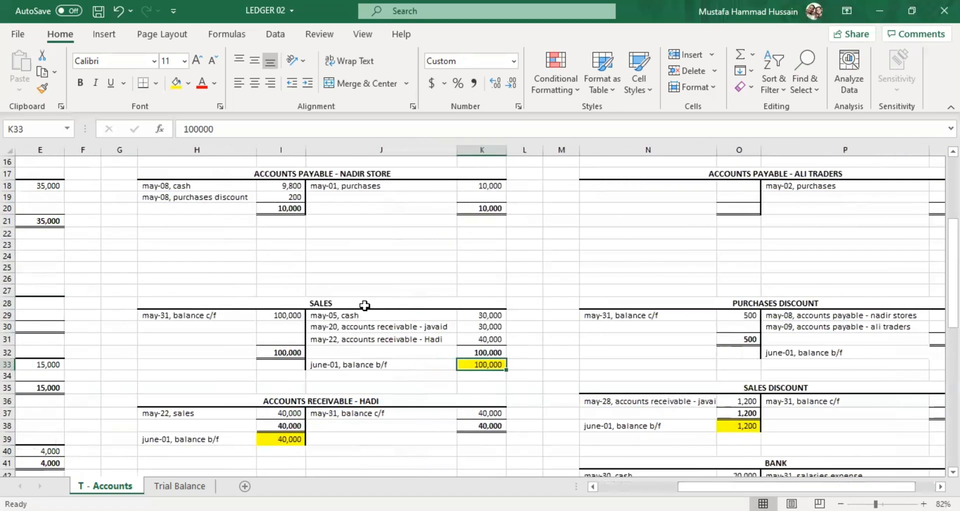
{"action": "scroll", "coordinate": [624, 413], "scroll_direction": "up", "scroll_amount": 2}
{"action": "scroll", "coordinate": [624, 414], "scroll_direction": "down", "scroll_amount": 3}
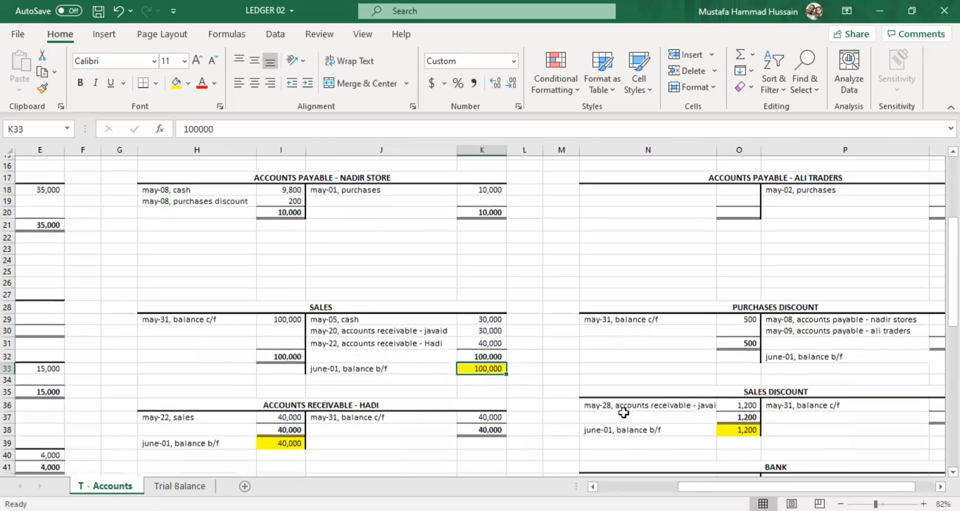
{"action": "left_click", "coordinate": [668, 485]}
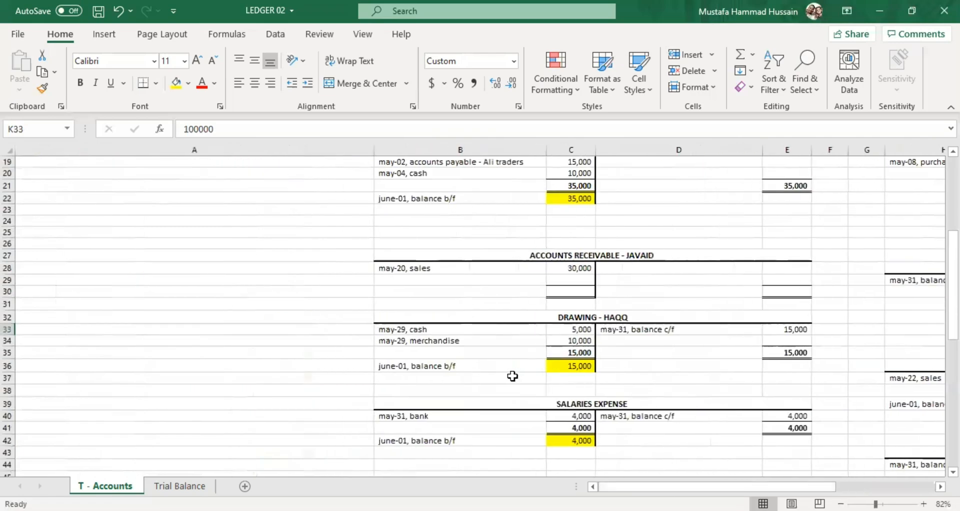
{"action": "scroll", "coordinate": [446, 352], "scroll_direction": "up", "scroll_amount": 4}
{"action": "scroll", "coordinate": [447, 353], "scroll_direction": "up", "scroll_amount": 2}
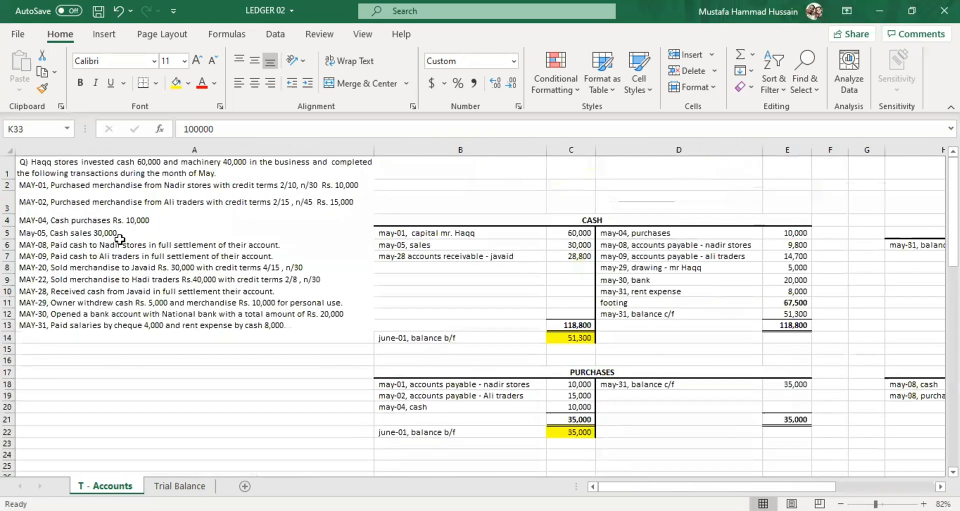
{"action": "left_click", "coordinate": [93, 247]}
{"action": "left_click", "coordinate": [100, 265]}
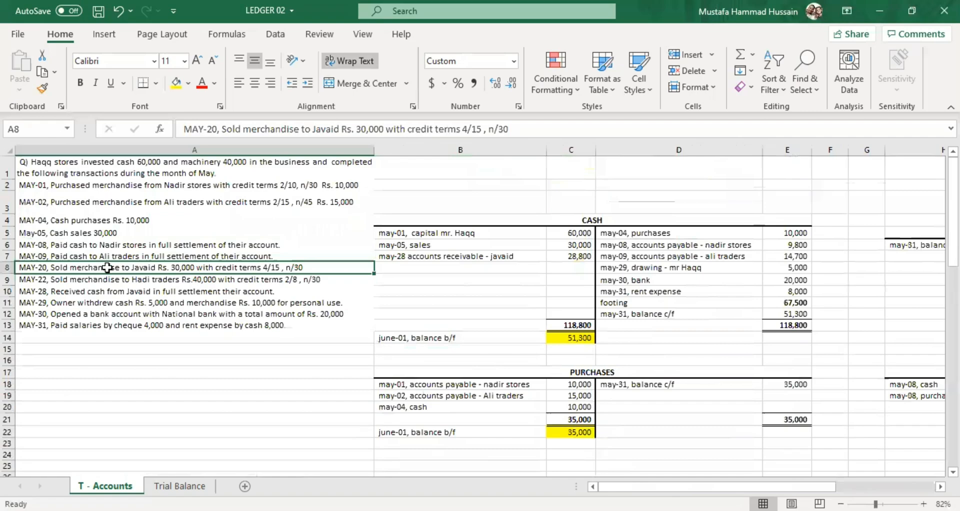
{"action": "left_click", "coordinate": [135, 280]}
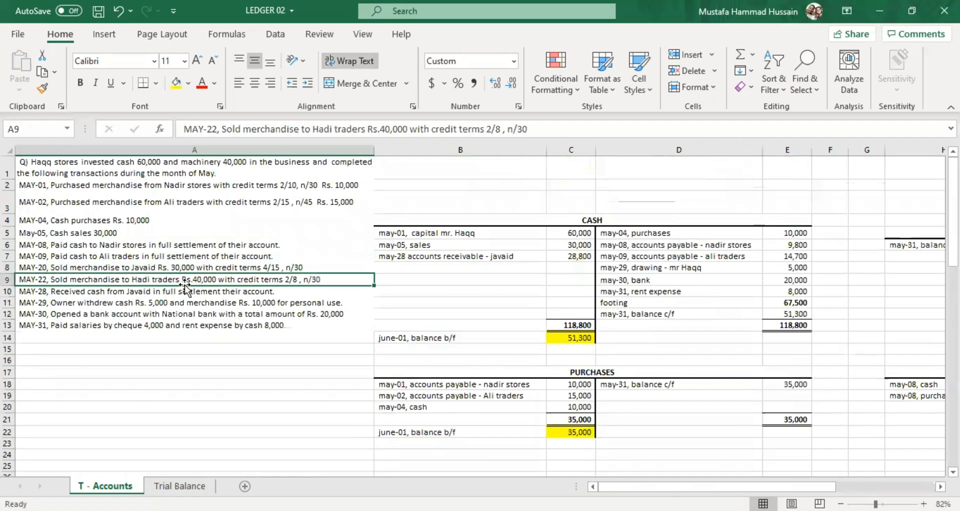
{"action": "scroll", "coordinate": [834, 420], "scroll_direction": "down", "scroll_amount": 4}
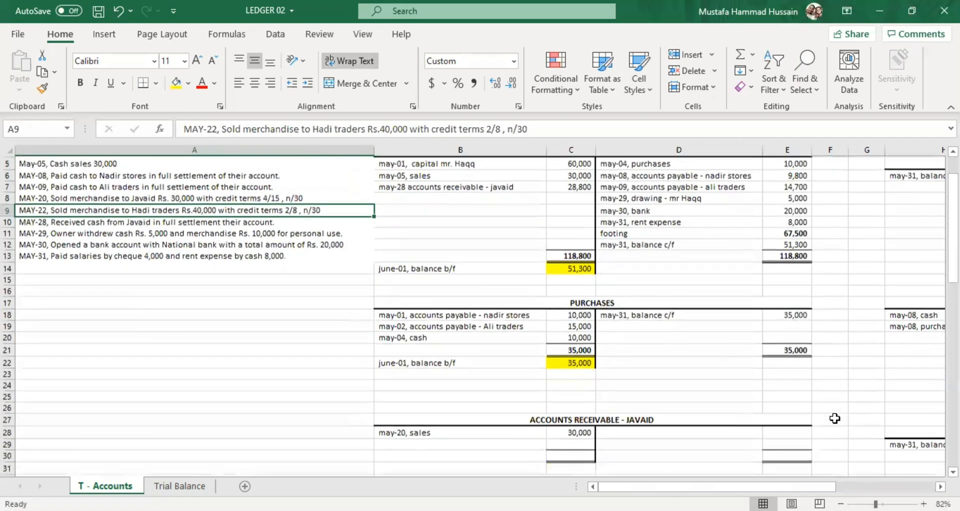
{"action": "scroll", "coordinate": [835, 419], "scroll_direction": "down", "scroll_amount": 1}
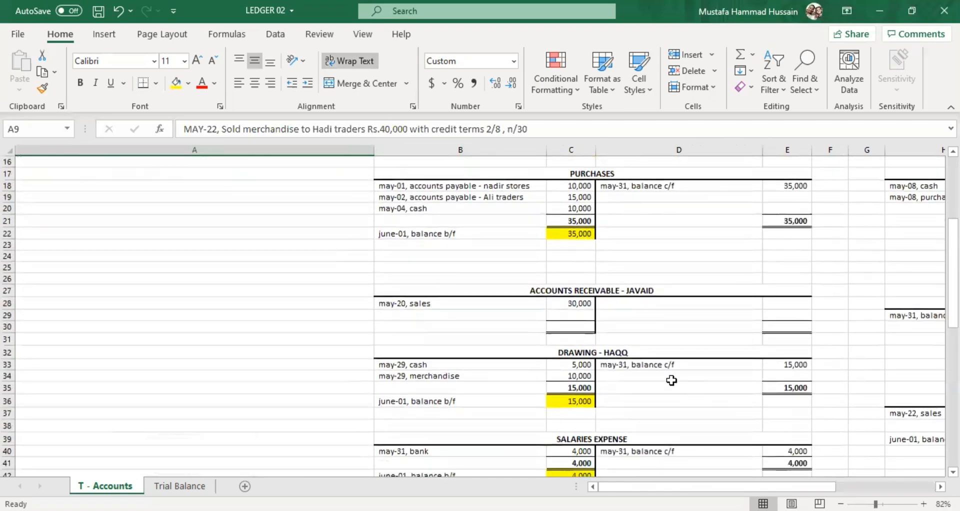
{"action": "scroll", "coordinate": [250, 287], "scroll_direction": "up", "scroll_amount": 4}
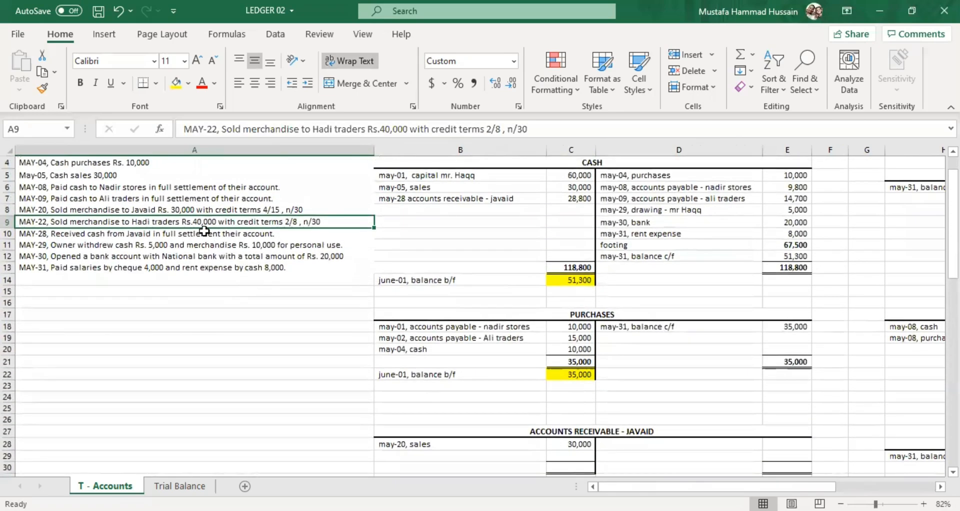
{"action": "scroll", "coordinate": [548, 376], "scroll_direction": "down", "scroll_amount": 3}
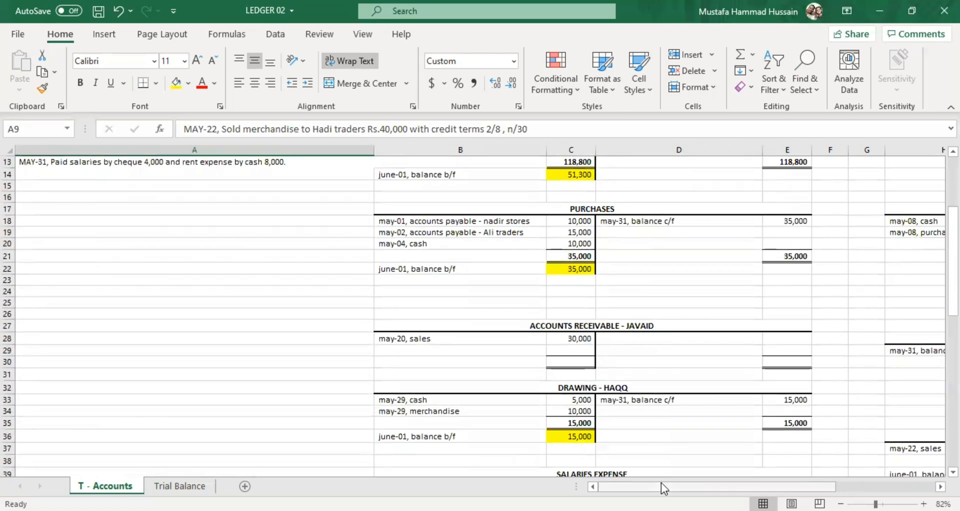
Check the May-22 sales entry in H37 and its amount in I37 of the Hadi traders receivable account.
{"action": "left_click_drag", "start_coordinate": [661, 483], "coordinate": [700, 484]}
{"action": "scroll", "coordinate": [651, 435], "scroll_direction": "down", "scroll_amount": 2}
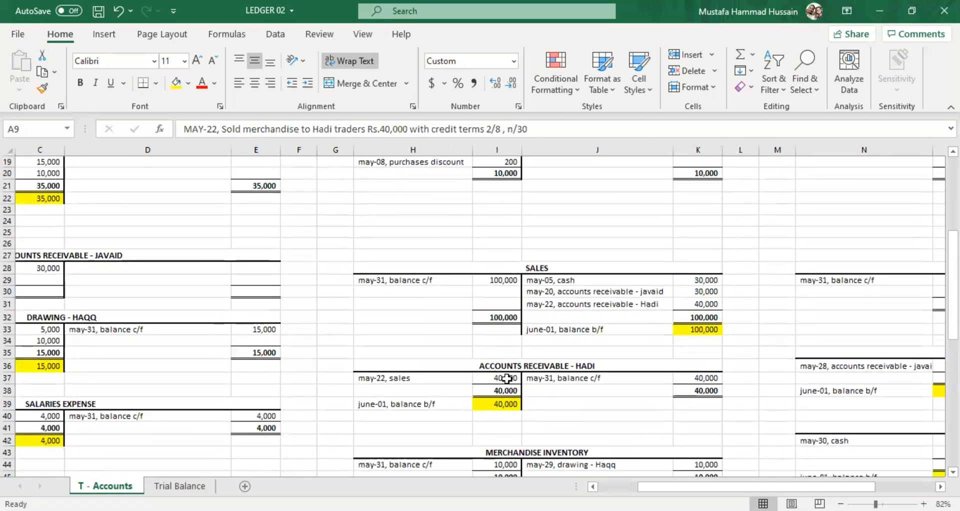
{"action": "left_click", "coordinate": [506, 378]}
{"action": "left_click", "coordinate": [437, 378]}
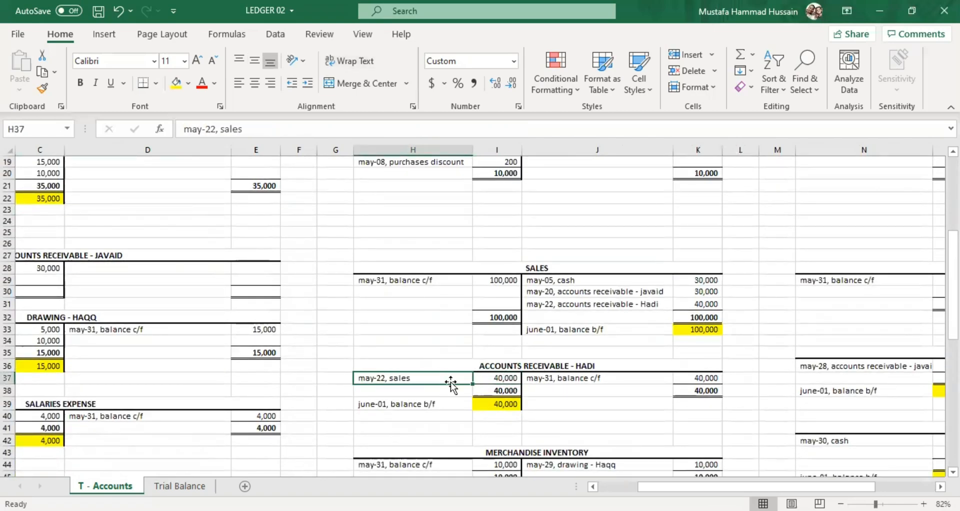
{"action": "left_click", "coordinate": [495, 378]}
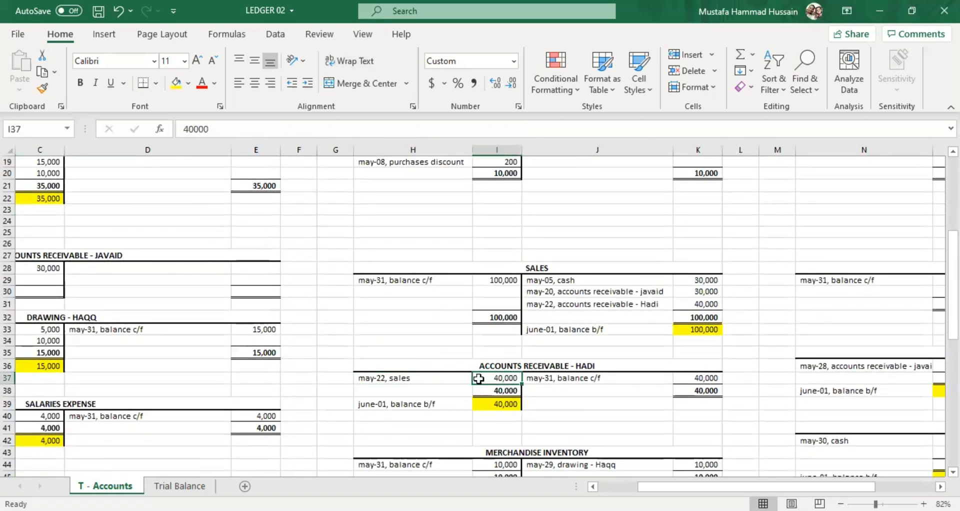
{"action": "left_click", "coordinate": [413, 378]}
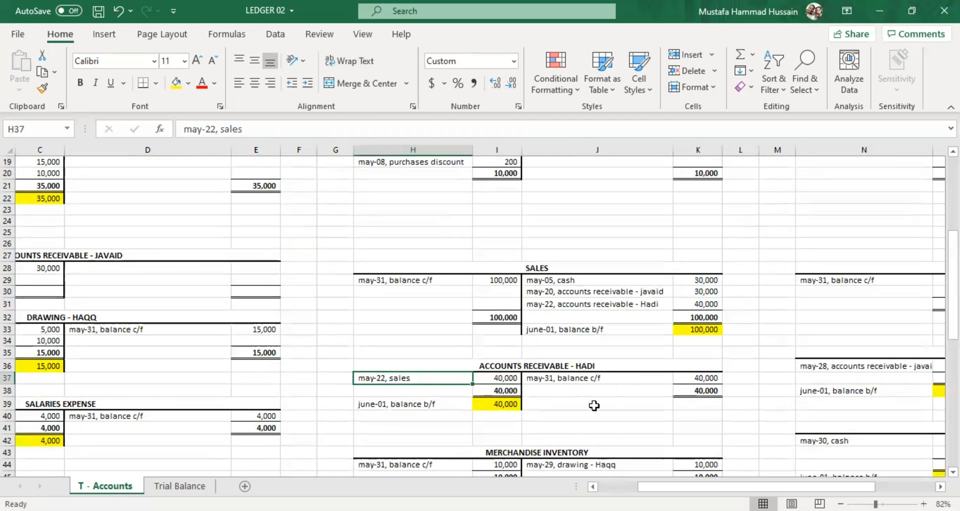
Examine the May-28 settlement in A10 against the date and credit terms of the May-20 sale in A8.
{"action": "left_click_drag", "start_coordinate": [685, 486], "coordinate": [645, 486]}
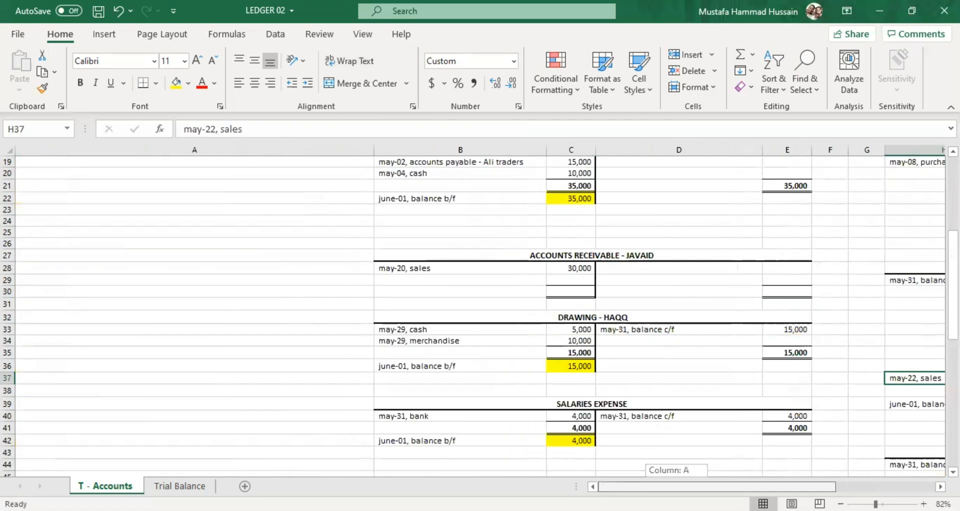
{"action": "scroll", "coordinate": [311, 343], "scroll_direction": "up", "scroll_amount": 4}
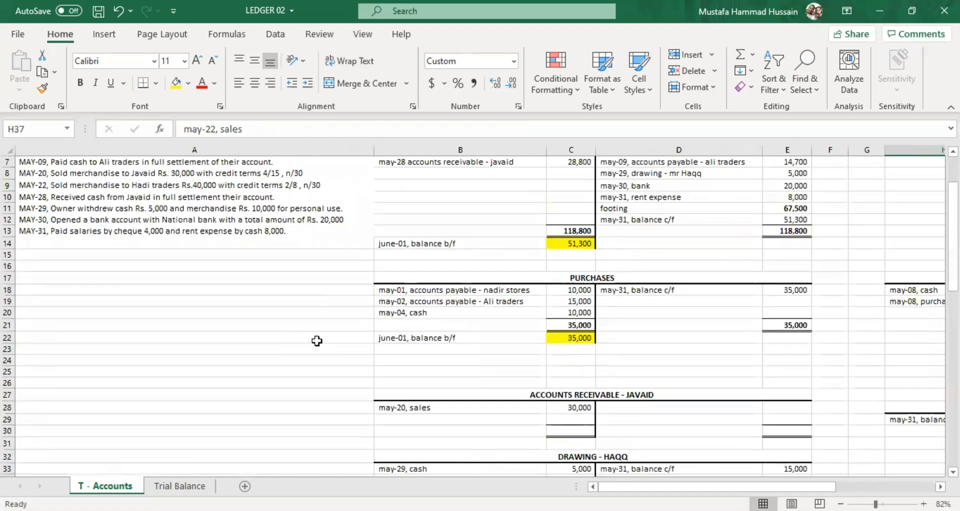
{"action": "scroll", "coordinate": [325, 325], "scroll_direction": "up", "scroll_amount": 2}
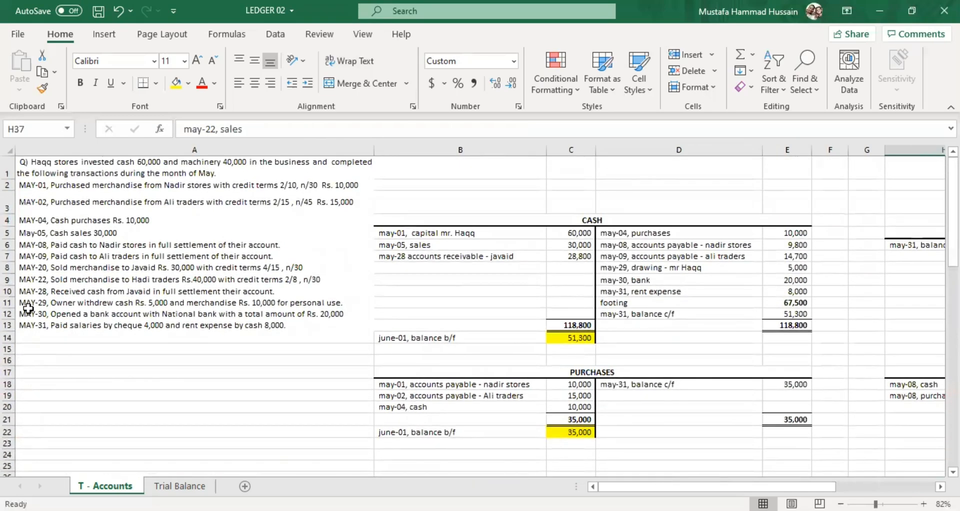
{"action": "left_click", "coordinate": [57, 288]}
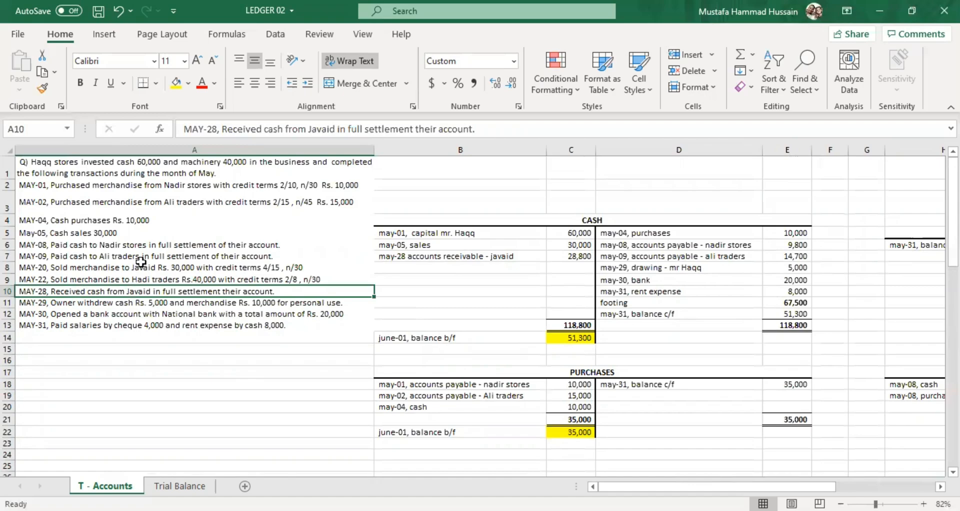
{"action": "left_click", "coordinate": [125, 269]}
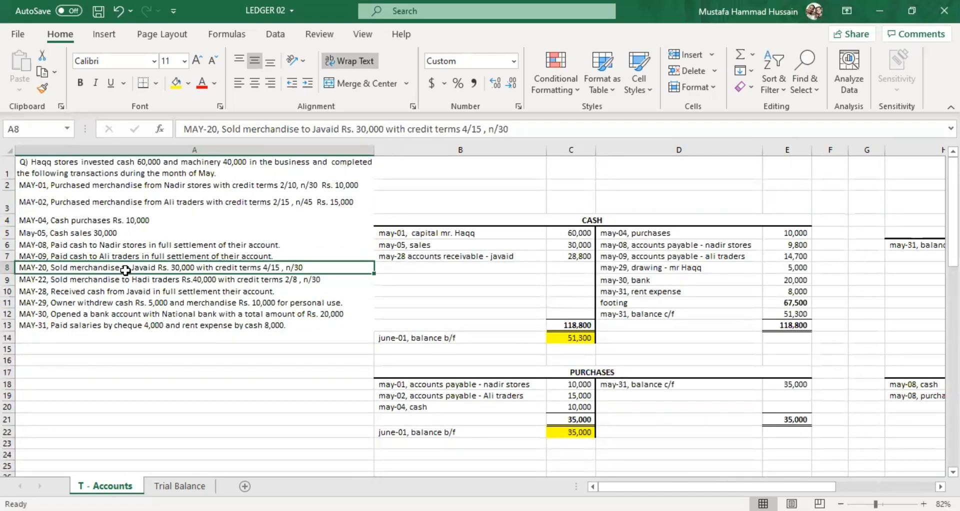
{"action": "left_click", "coordinate": [83, 168]}
{"action": "left_click", "coordinate": [54, 277]}
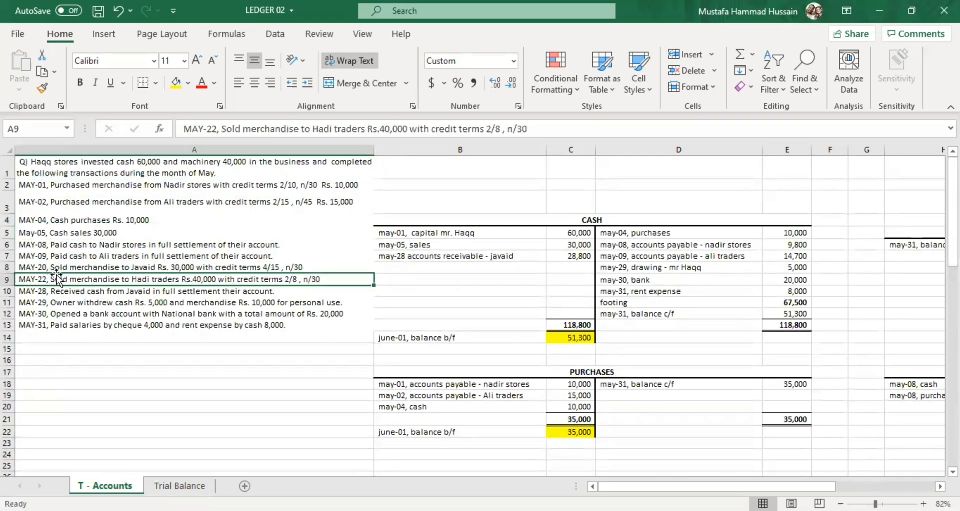
{"action": "left_click", "coordinate": [59, 266]}
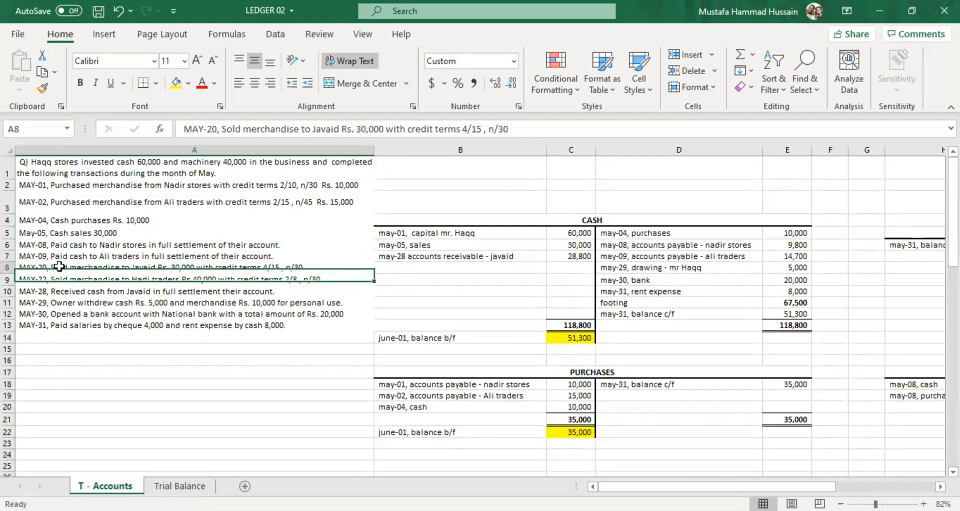
{"action": "left_click", "coordinate": [67, 291]}
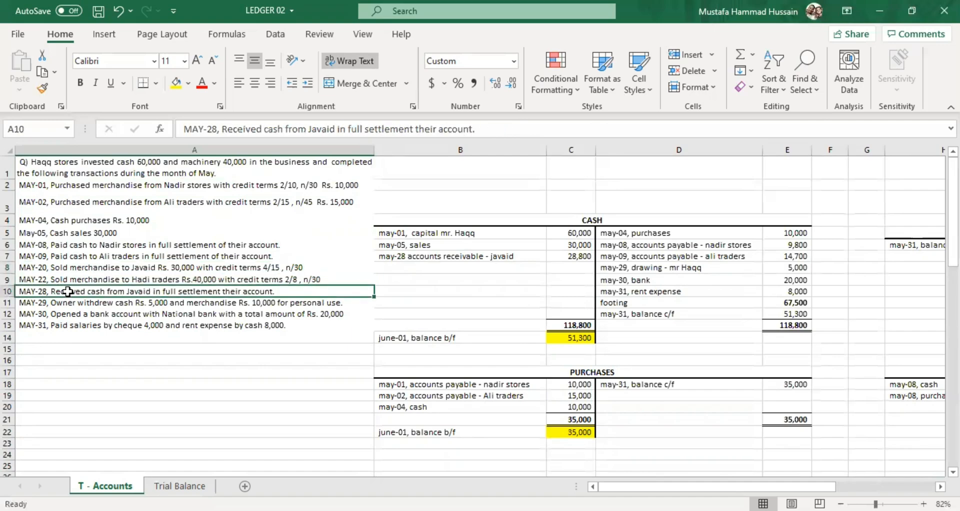
{"action": "double_click", "coordinate": [275, 269]}
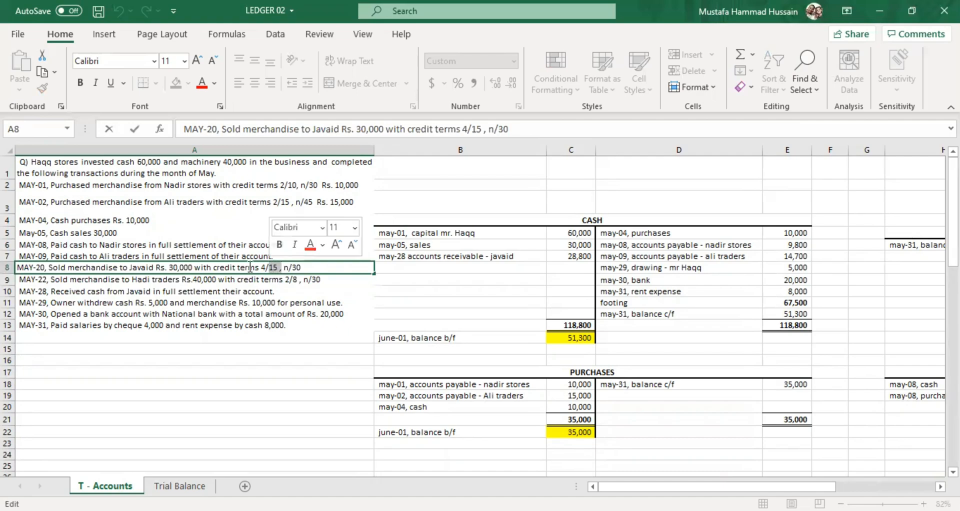
{"action": "left_click_drag", "start_coordinate": [254, 267], "coordinate": [274, 268]}
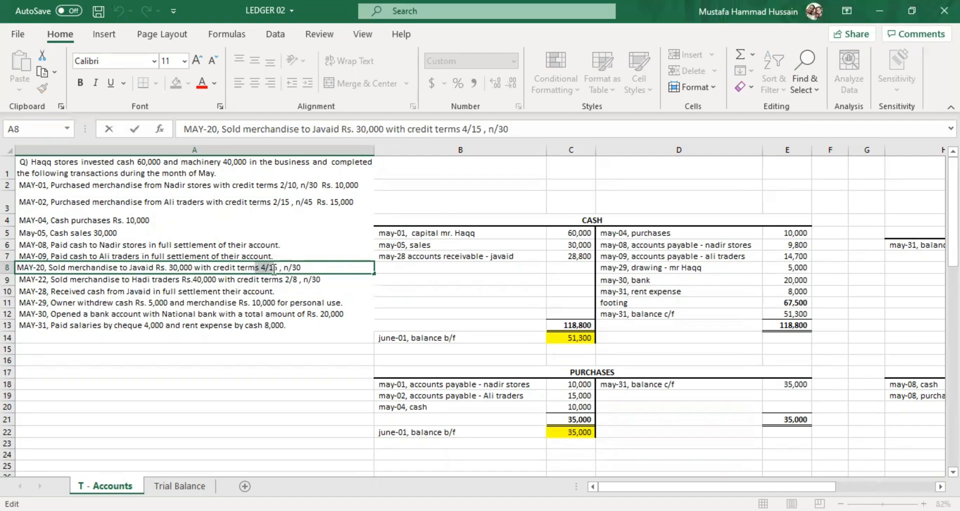
{"action": "left_click", "coordinate": [101, 293]}
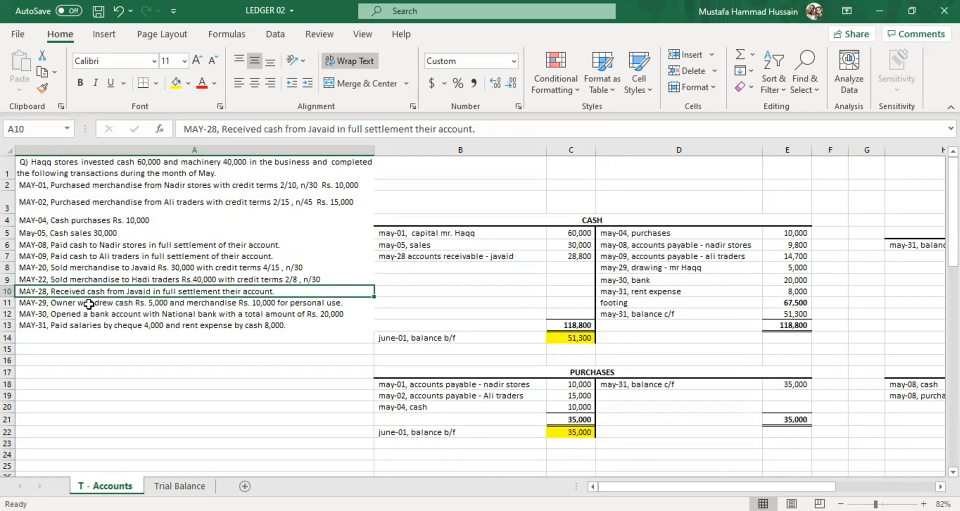
{"action": "scroll", "coordinate": [406, 349], "scroll_direction": "down", "scroll_amount": 3}
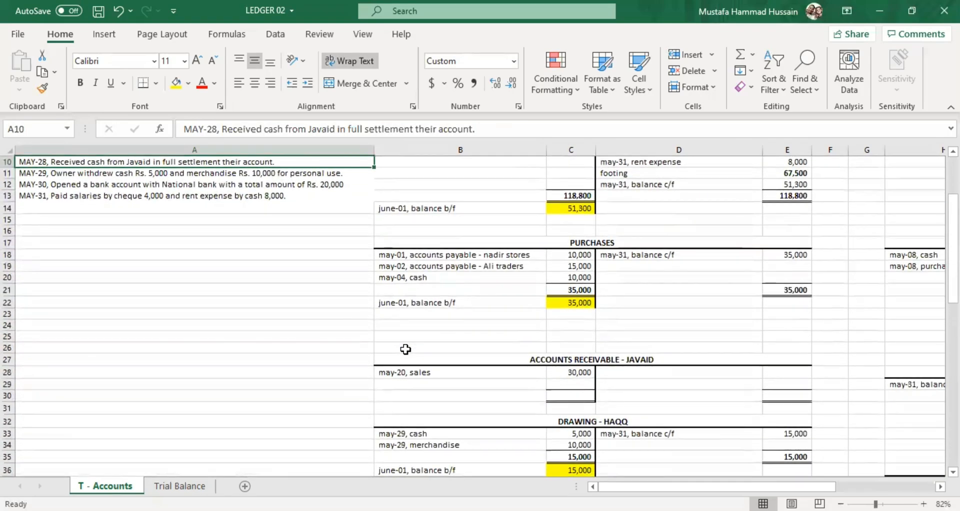
Widen column N enough to show the full May-28 entry in N36 of the Sales Discount account.
{"action": "scroll", "coordinate": [406, 348], "scroll_direction": "down", "scroll_amount": 4}
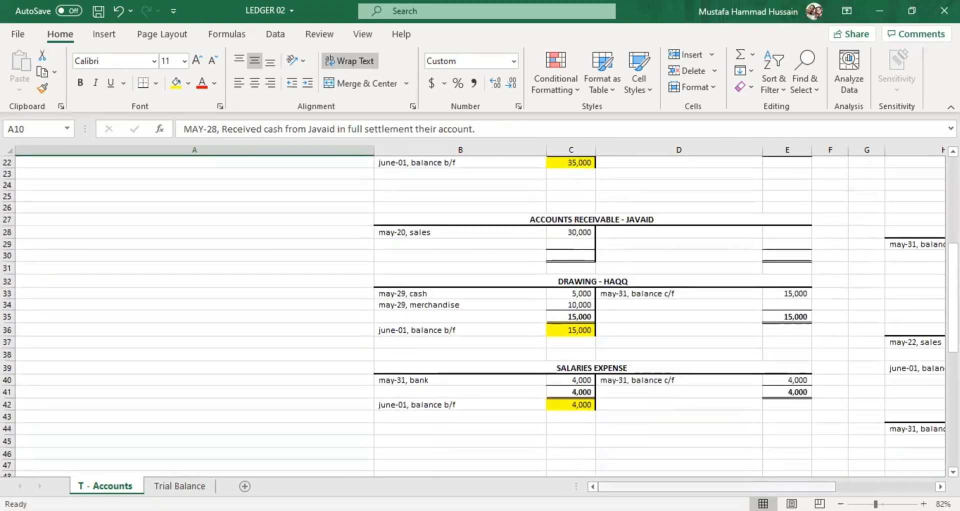
{"action": "left_click_drag", "start_coordinate": [680, 485], "coordinate": [806, 447]}
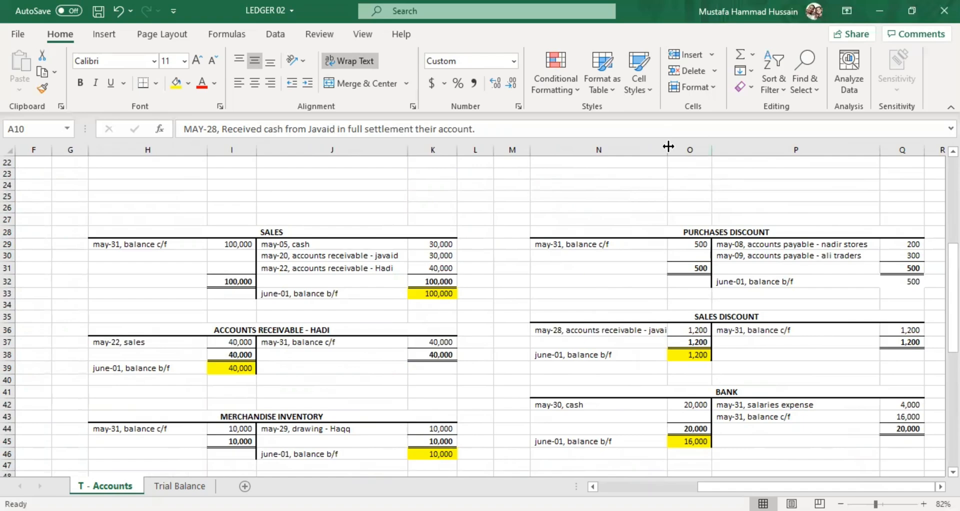
{"action": "left_click_drag", "start_coordinate": [668, 146], "coordinate": [685, 147]}
{"action": "left_click", "coordinate": [714, 331]}
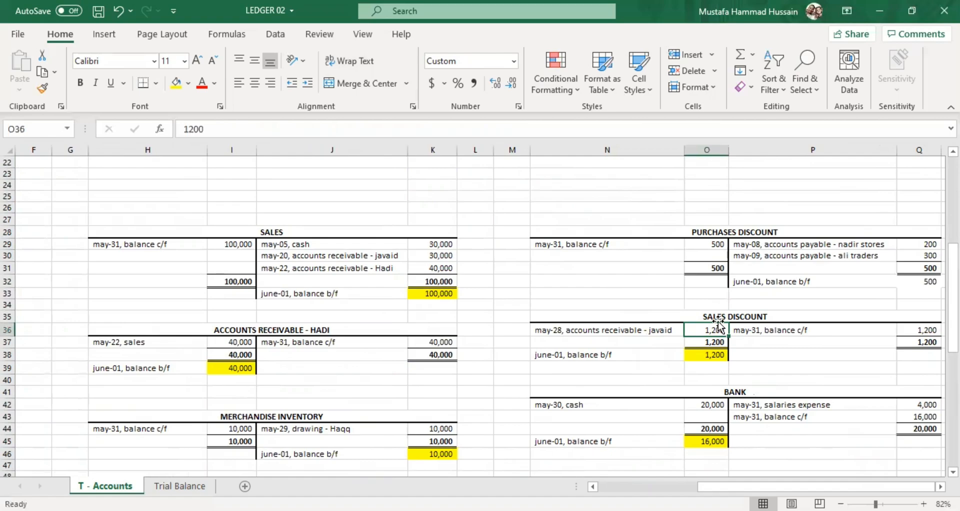
Examine the May-28 accounts receivable entry in N36 and its discount amount in O36 of the Sales Discount account.
{"action": "double_click", "coordinate": [717, 329]}
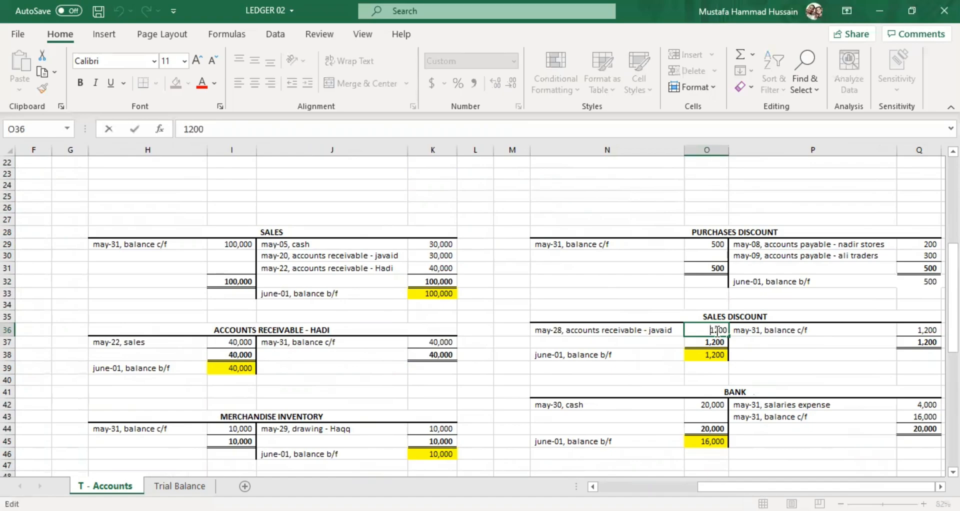
{"action": "left_click", "coordinate": [658, 327]}
{"action": "double_click", "coordinate": [658, 328]}
{"action": "left_click", "coordinate": [716, 329]}
{"action": "double_click", "coordinate": [718, 329]}
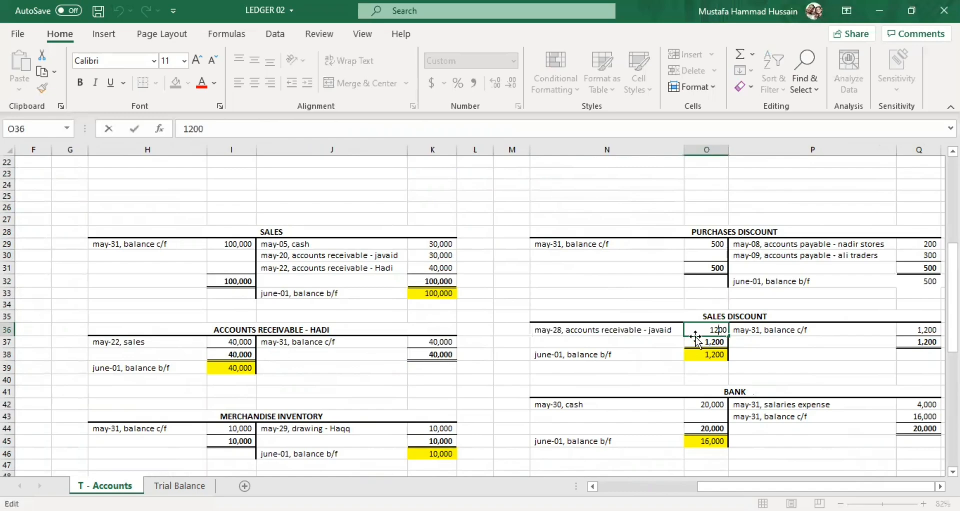
{"action": "left_click", "coordinate": [663, 345]}
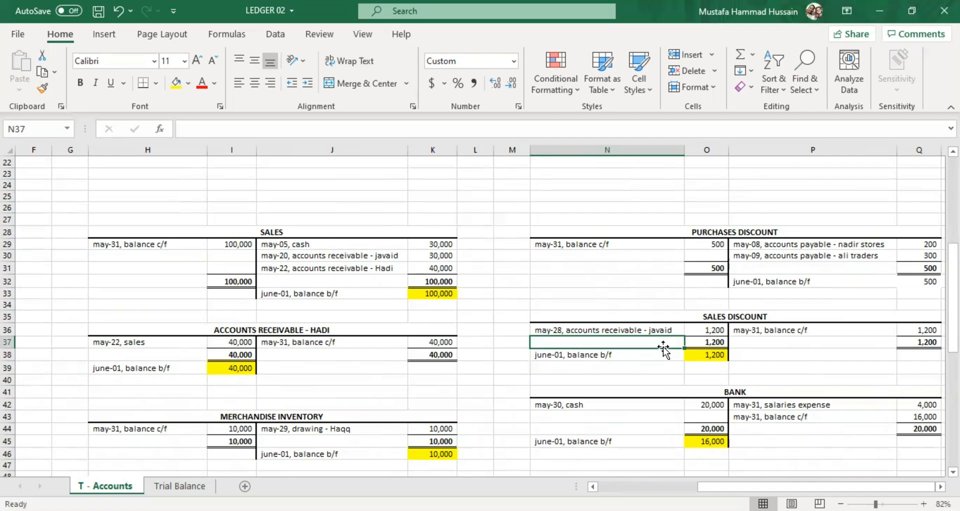
{"action": "left_click", "coordinate": [661, 330]}
{"action": "left_click", "coordinate": [708, 330]}
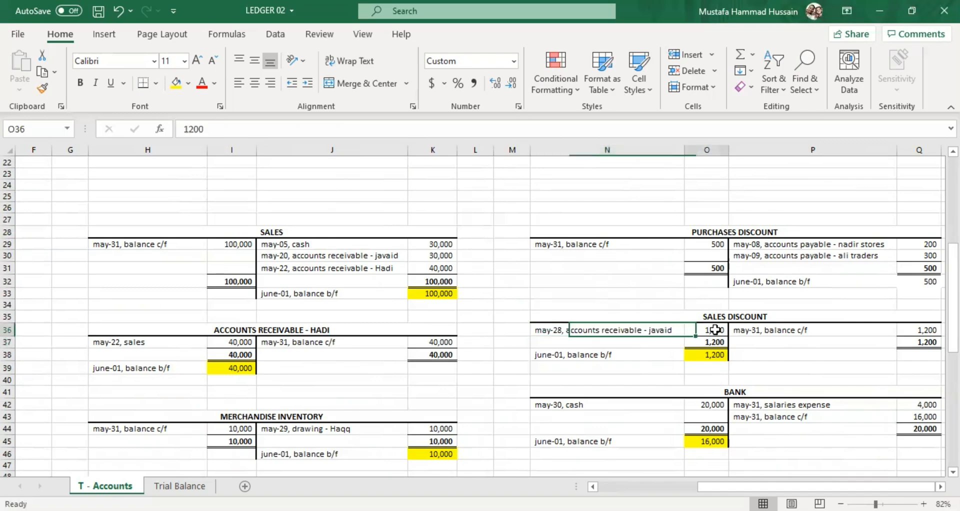
{"action": "left_click", "coordinate": [663, 330]}
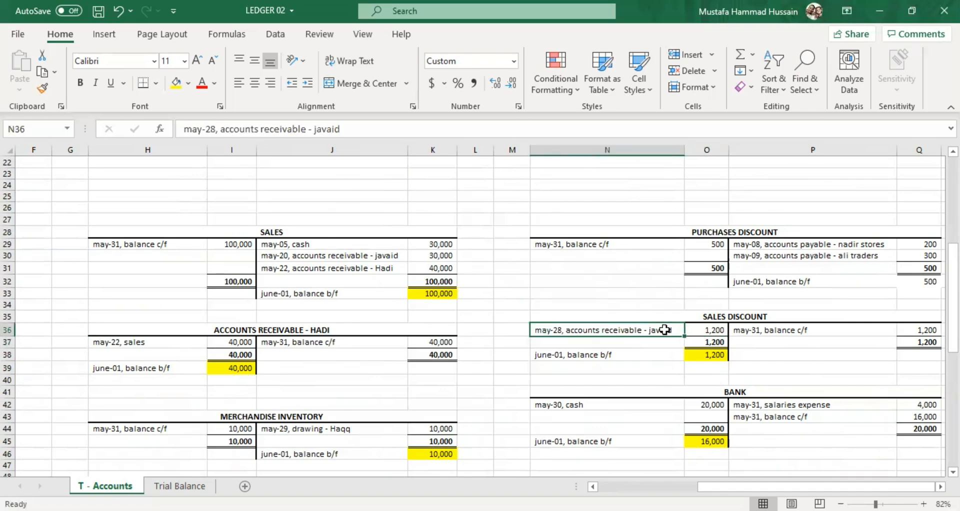
{"action": "left_click", "coordinate": [717, 328]}
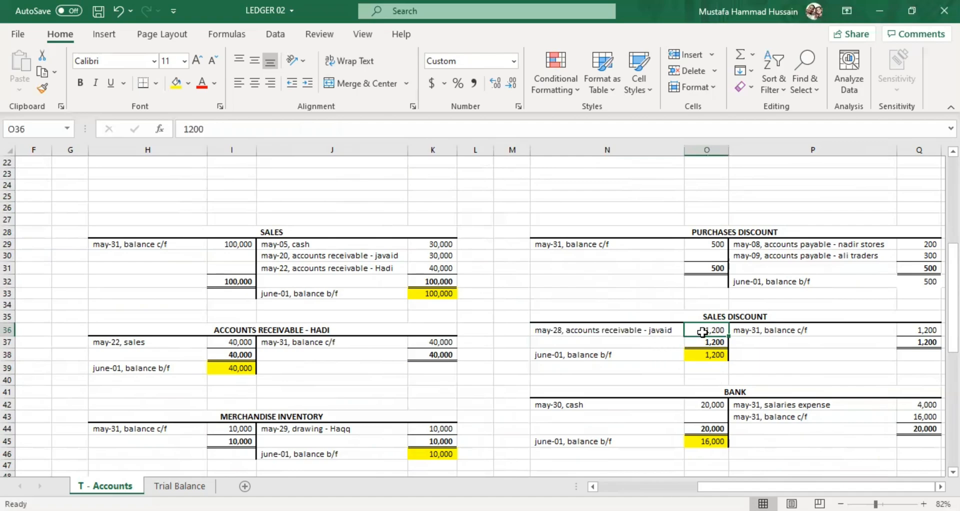
{"action": "double_click", "coordinate": [701, 332]}
{"action": "left_click", "coordinate": [652, 339]}
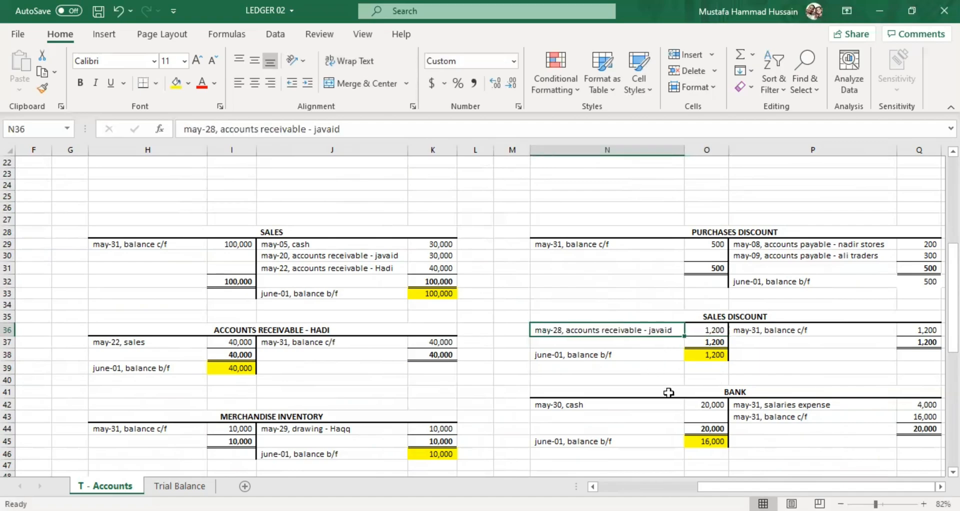
Post the May-28 receipt to the credit side of the row-27 Accounts Receivable account: "may-28, cash" in D28 and 28800 in E28.
{"action": "left_click_drag", "start_coordinate": [706, 488], "coordinate": [575, 467]}
{"action": "scroll", "coordinate": [632, 407], "scroll_direction": "up", "scroll_amount": 2}
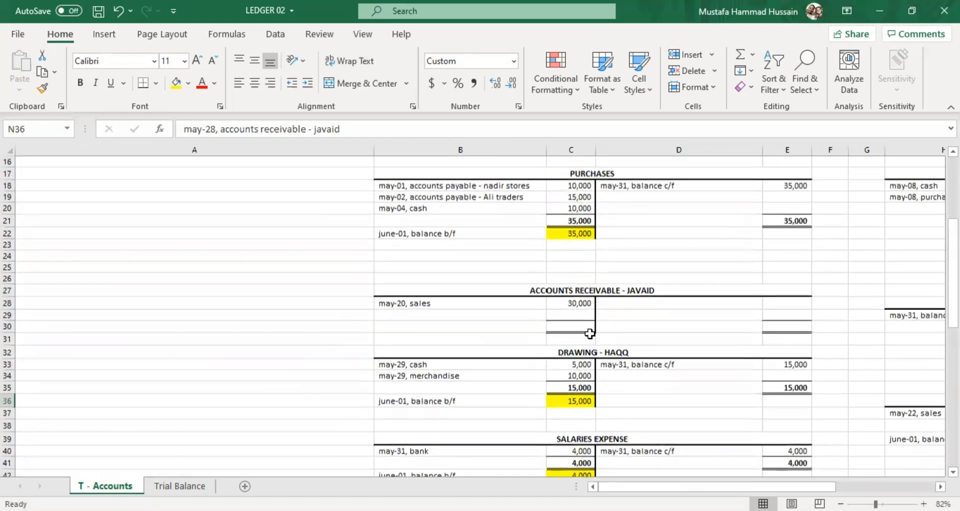
{"action": "left_click", "coordinate": [605, 303]}
{"action": "double_click", "coordinate": [605, 303]}
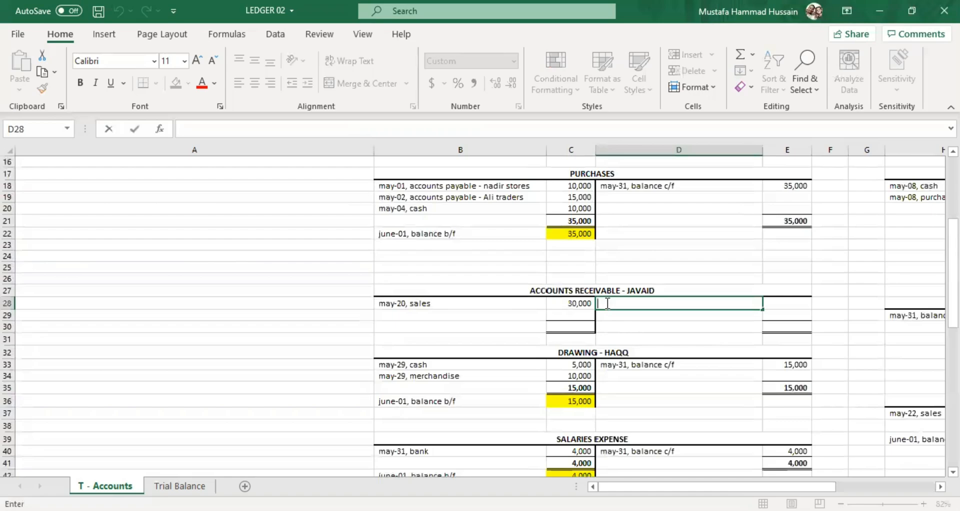
{"action": "scroll", "coordinate": [423, 242], "scroll_direction": "up", "scroll_amount": 3}
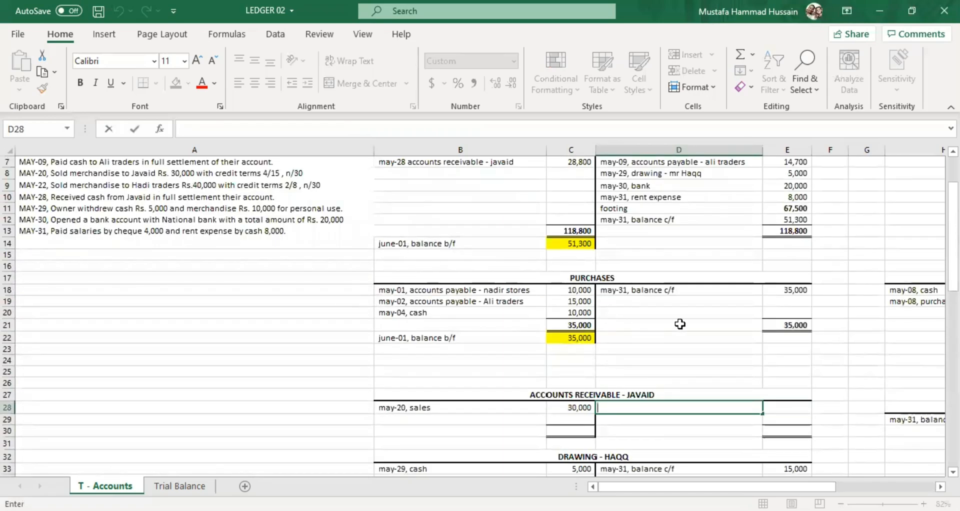
{"action": "type", "text": "may-28"}
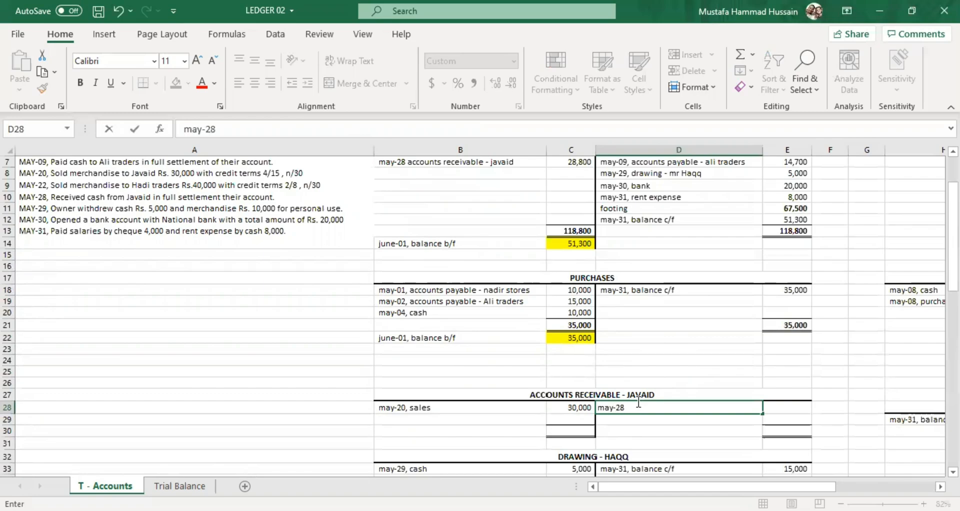
{"action": "type", "text": ", cash"}
{"action": "double_click", "coordinate": [789, 404]}
{"action": "type", "text": "28800"}
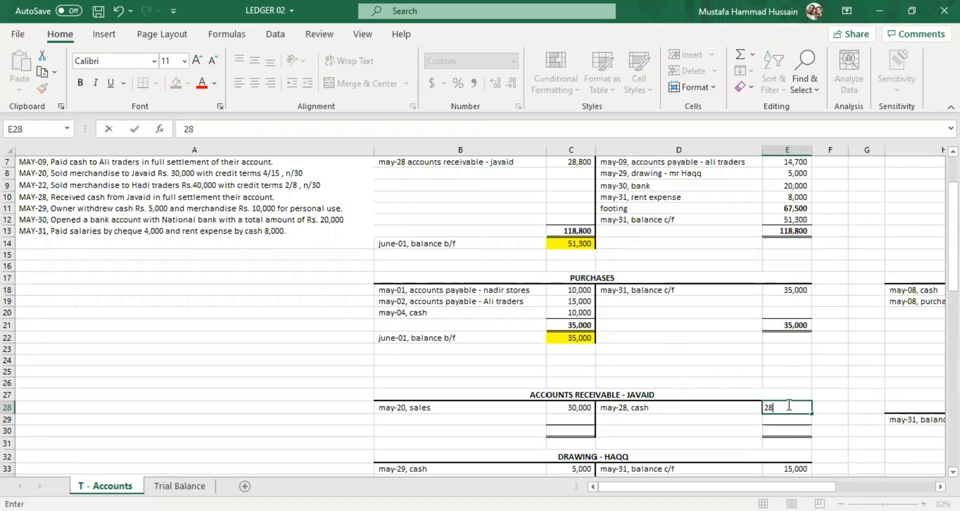
{"action": "left_click", "coordinate": [748, 439]}
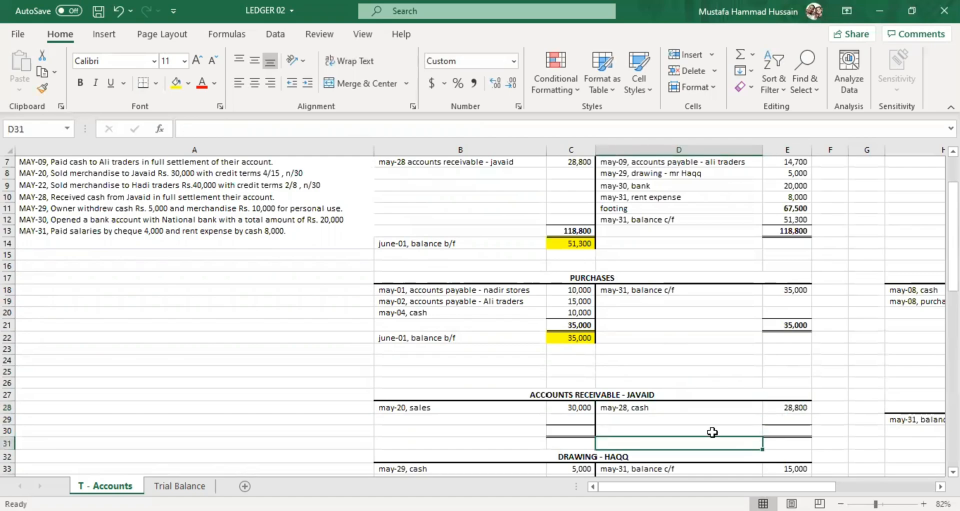
Add the discount credit to the same receivable account: "may-28, sales discount" in D29 and 1200 in E29.
{"action": "left_click", "coordinate": [651, 415]}
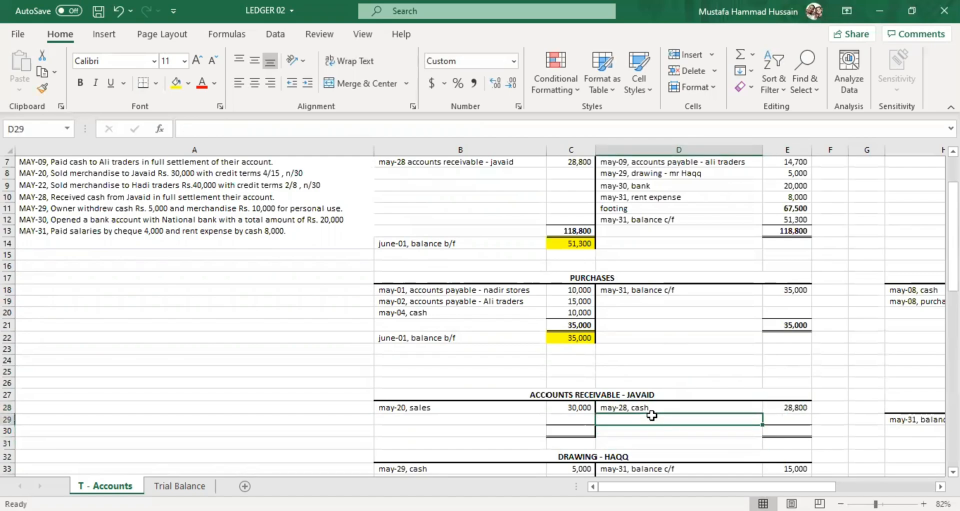
{"action": "double_click", "coordinate": [663, 421]}
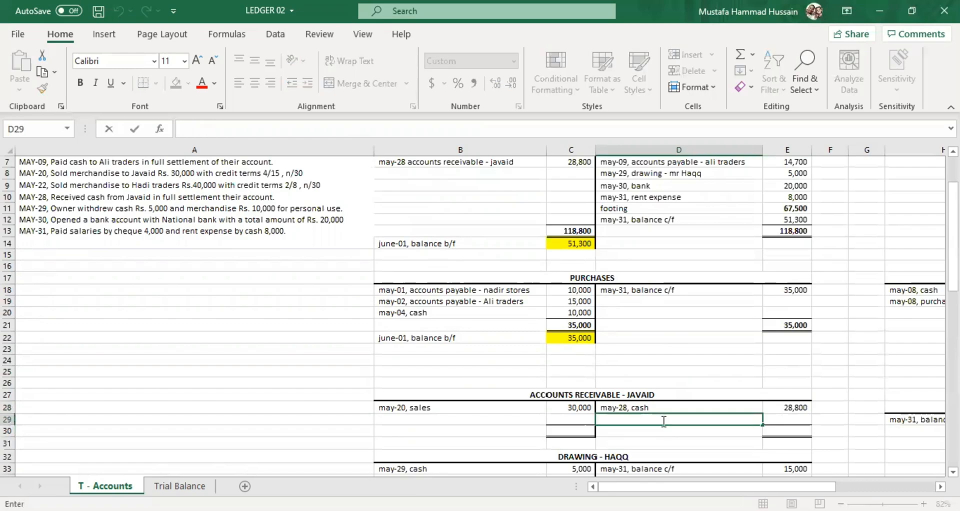
{"action": "type", "text": "may-28"}
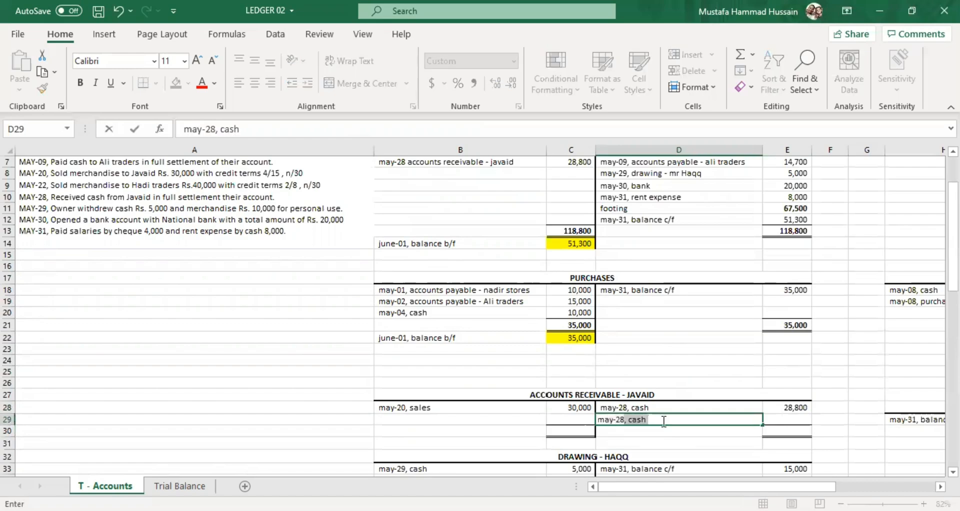
{"action": "key", "text": "BackSpace"}
{"action": "type", "text": ", sales discount"}
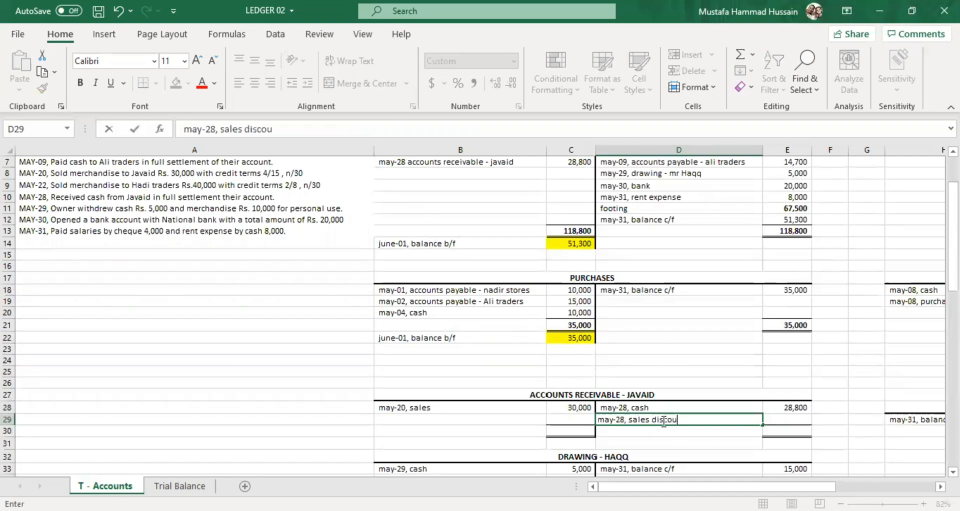
{"action": "left_click", "coordinate": [796, 414]}
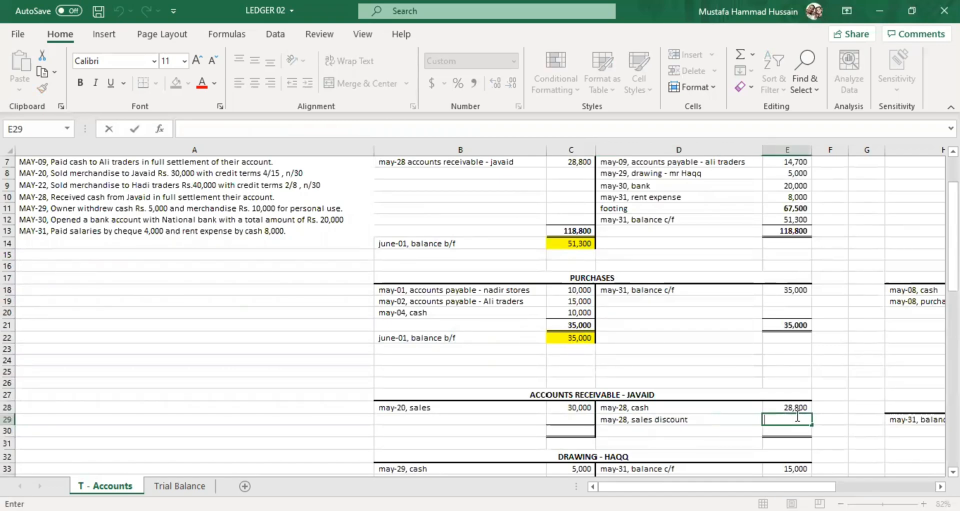
{"action": "left_click", "coordinate": [741, 420]}
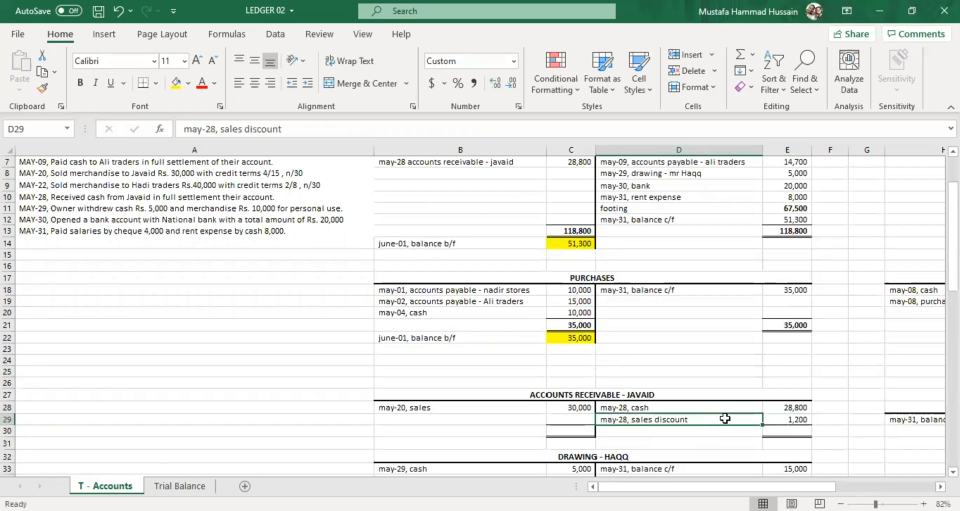
Compare the May-28 credits in E28 and E29 with the May-20 sales debit in C28.
{"action": "scroll", "coordinate": [768, 411], "scroll_direction": "down", "scroll_amount": 1}
{"action": "scroll", "coordinate": [768, 411], "scroll_direction": "down", "scroll_amount": 1}
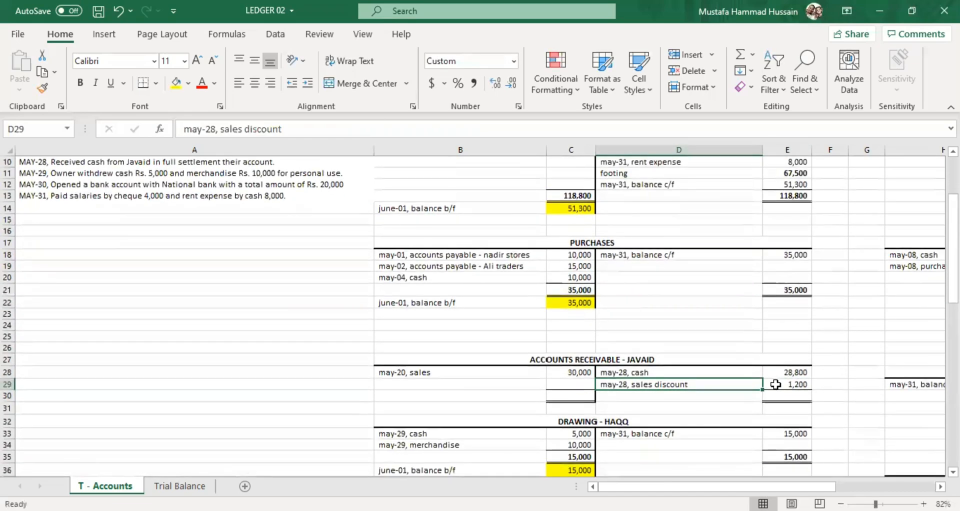
{"action": "left_click", "coordinate": [792, 371]}
{"action": "left_click", "coordinate": [795, 383]}
{"action": "left_click", "coordinate": [547, 372]}
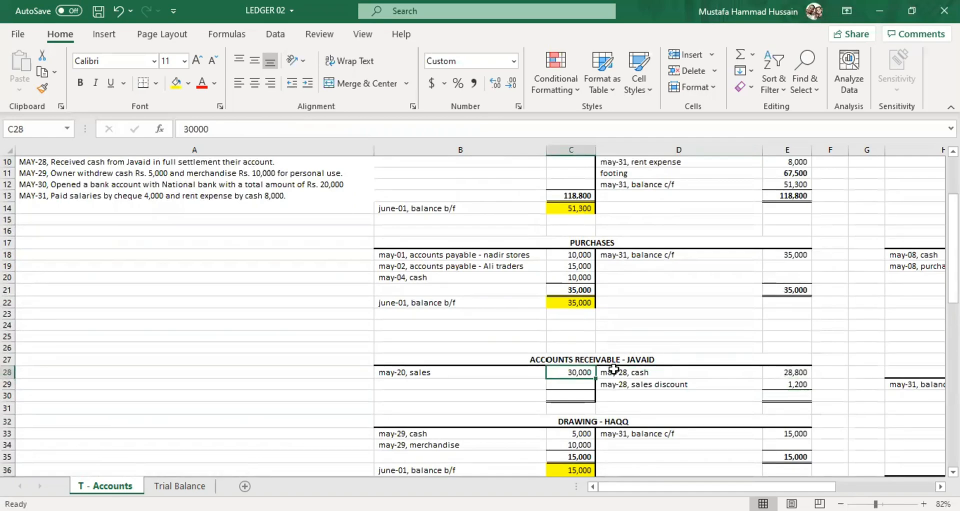
{"action": "left_click", "coordinate": [691, 385]}
{"action": "left_click", "coordinate": [591, 381]}
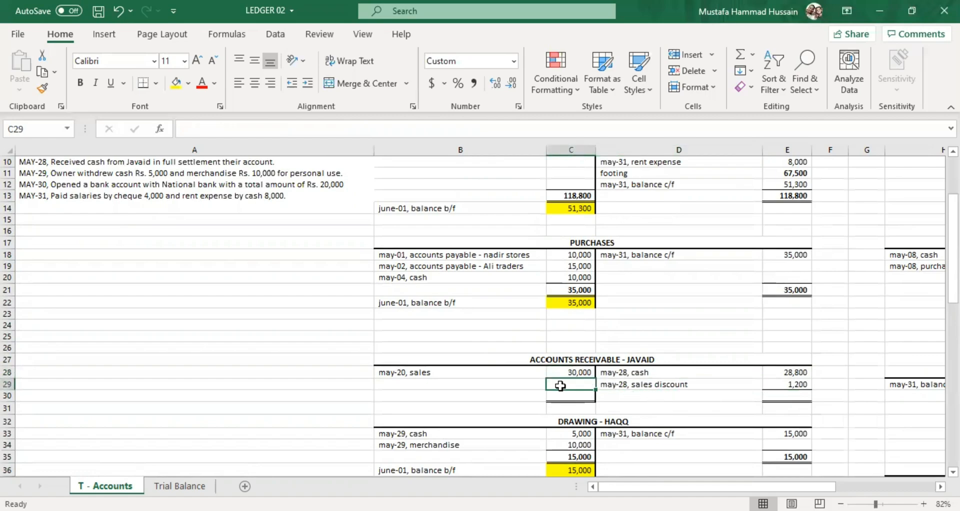
Enter 30000 as the total on both sides of the row-27 Accounts Receivable account, in C30 and E30.
{"action": "left_click", "coordinate": [572, 395]}
{"action": "type", "text": "3"}
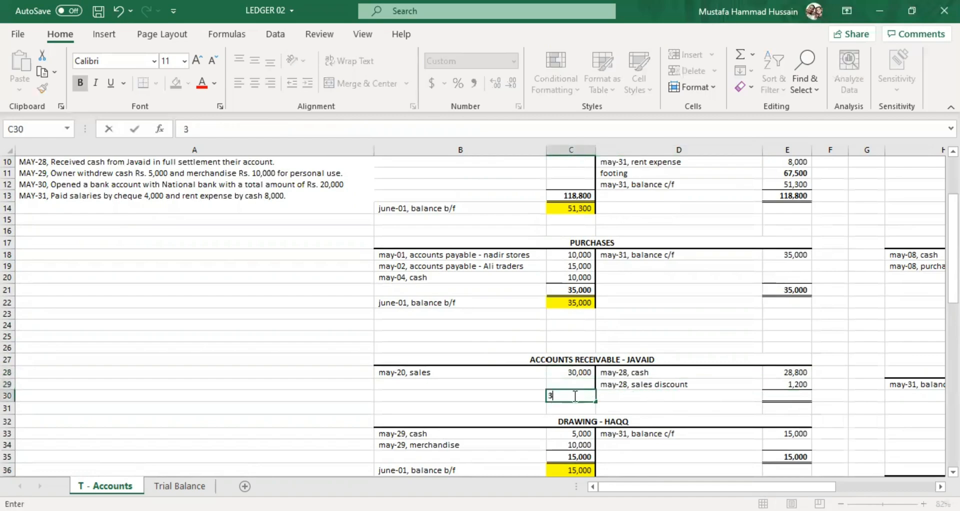
{"action": "type", "text": "0,000"}
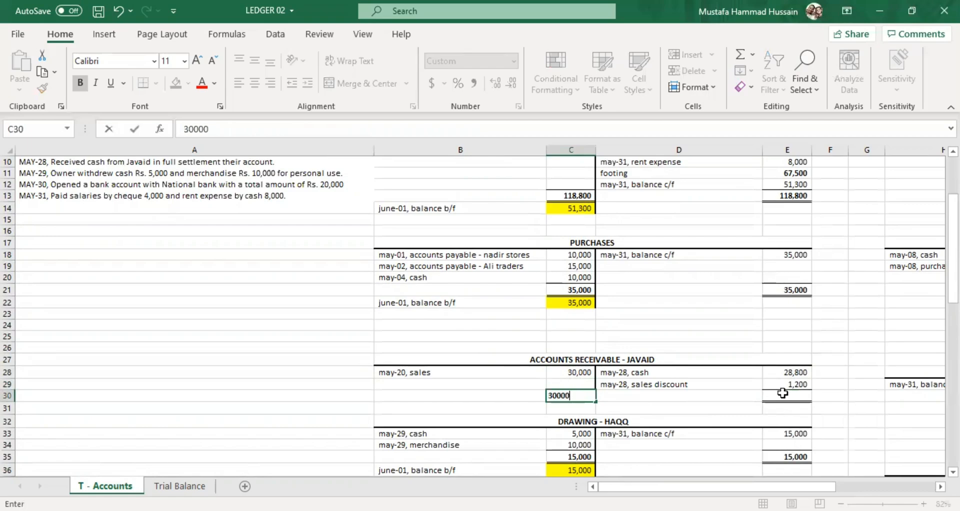
{"action": "left_click", "coordinate": [782, 393]}
{"action": "type", "text": "30,0"}
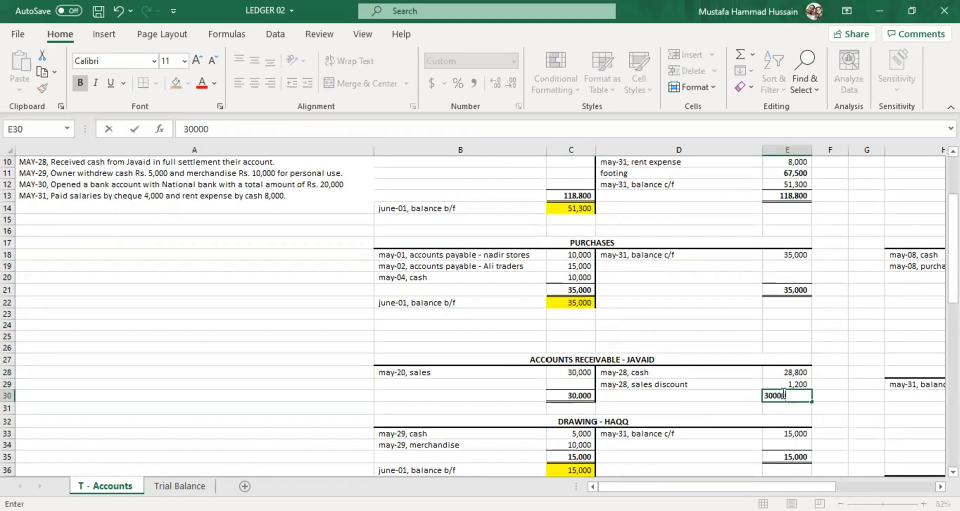
{"action": "type", "text": "00"}
{"action": "left_click", "coordinate": [743, 387]}
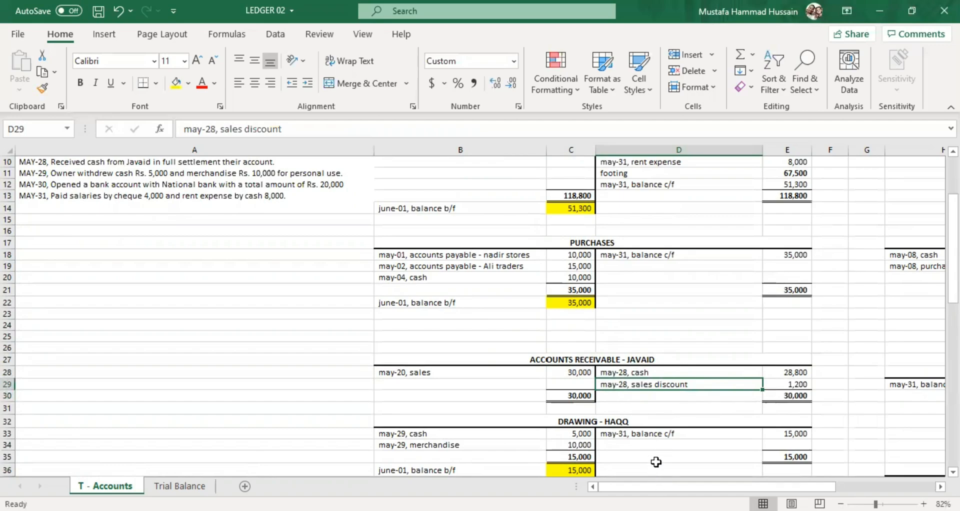
Examine the May-29 owner withdrawal in A11 against the Cash and Drawing accounts.
{"action": "scroll", "coordinate": [648, 380], "scroll_direction": "down", "scroll_amount": 2}
{"action": "left_click_drag", "start_coordinate": [700, 486], "coordinate": [605, 453]}
{"action": "scroll", "coordinate": [169, 200], "scroll_direction": "up", "scroll_amount": 4}
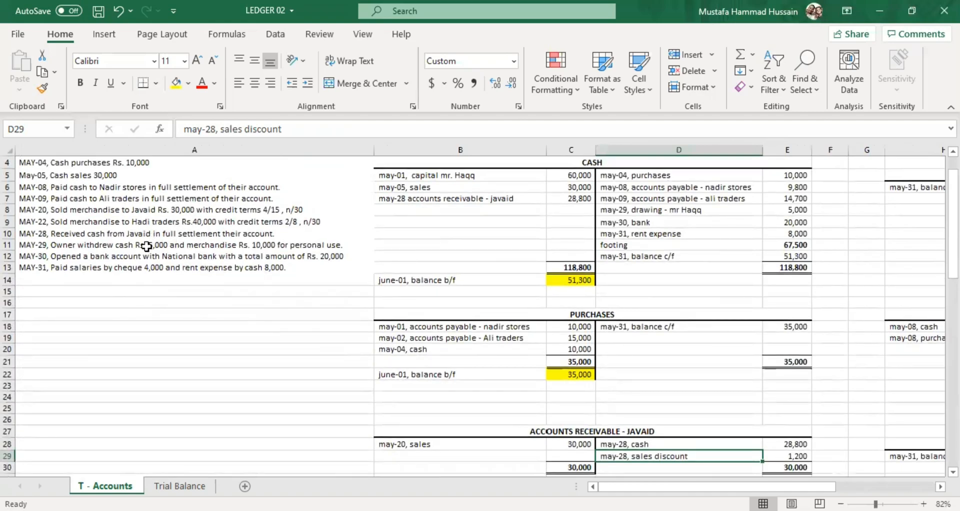
{"action": "left_click", "coordinate": [124, 244]}
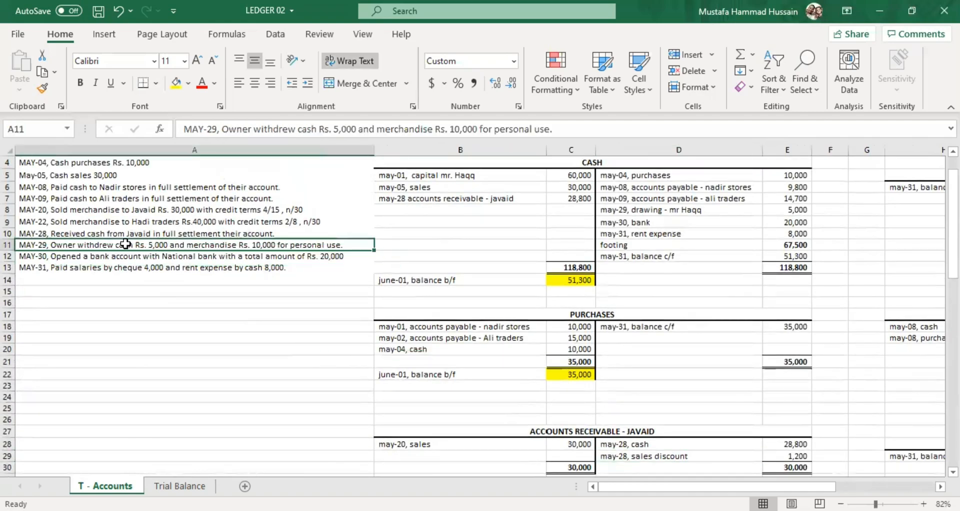
{"action": "scroll", "coordinate": [660, 407], "scroll_direction": "down", "scroll_amount": 9}
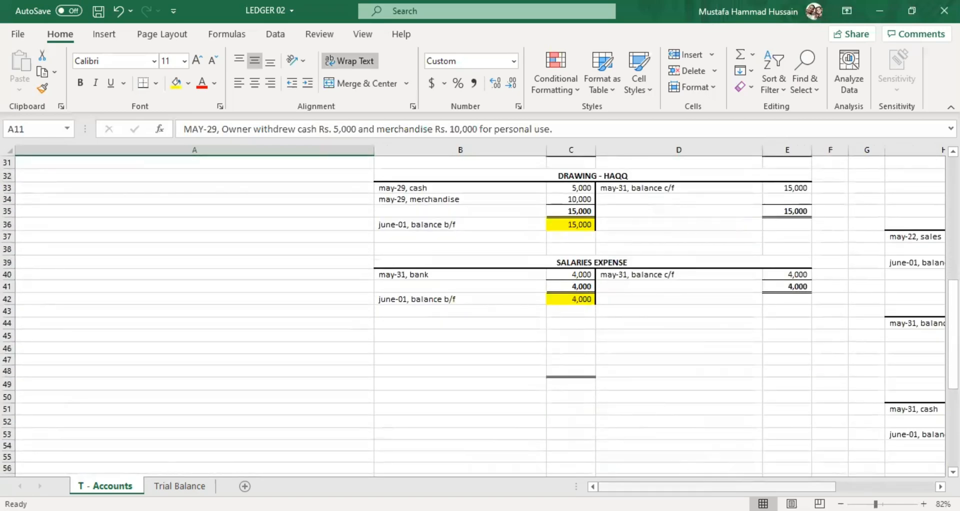
{"action": "left_click_drag", "start_coordinate": [710, 486], "coordinate": [767, 486]}
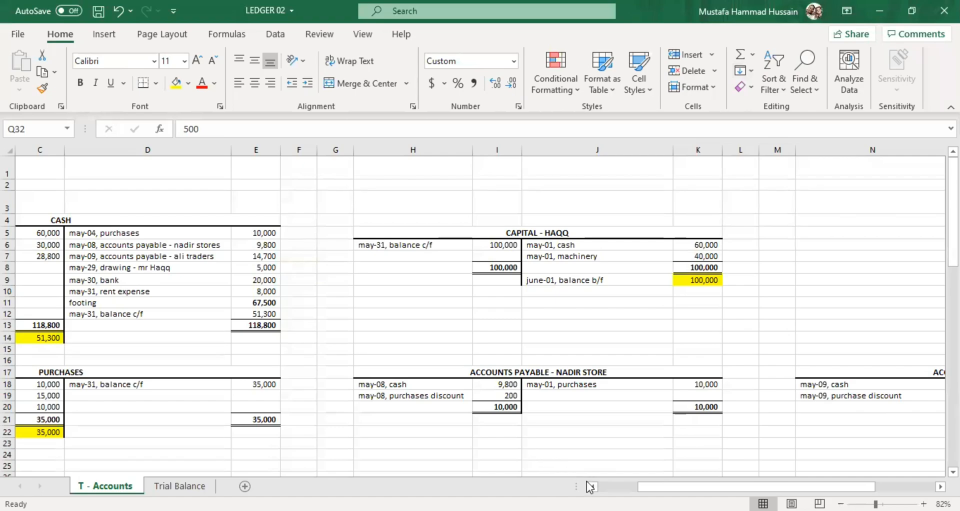
{"action": "left_click", "coordinate": [608, 486]}
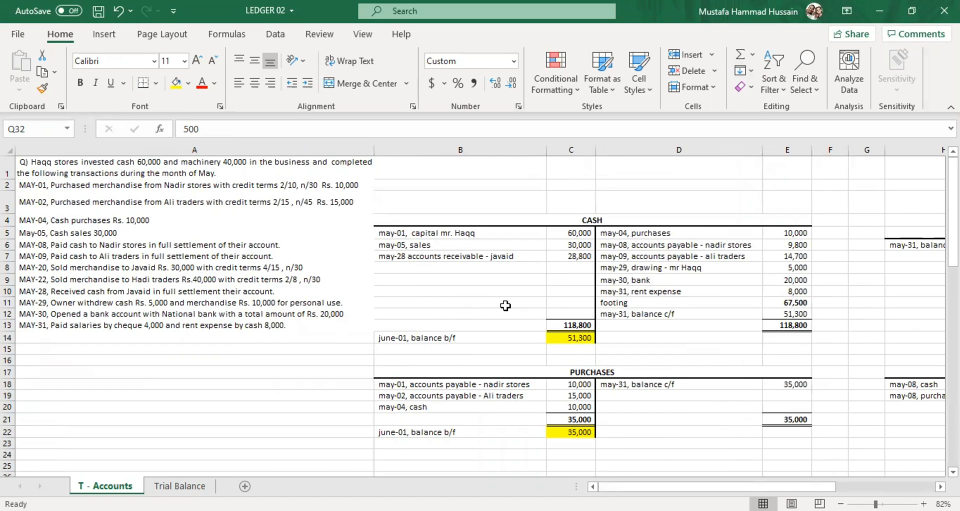
{"action": "scroll", "coordinate": [505, 306], "scroll_direction": "down", "scroll_amount": 7}
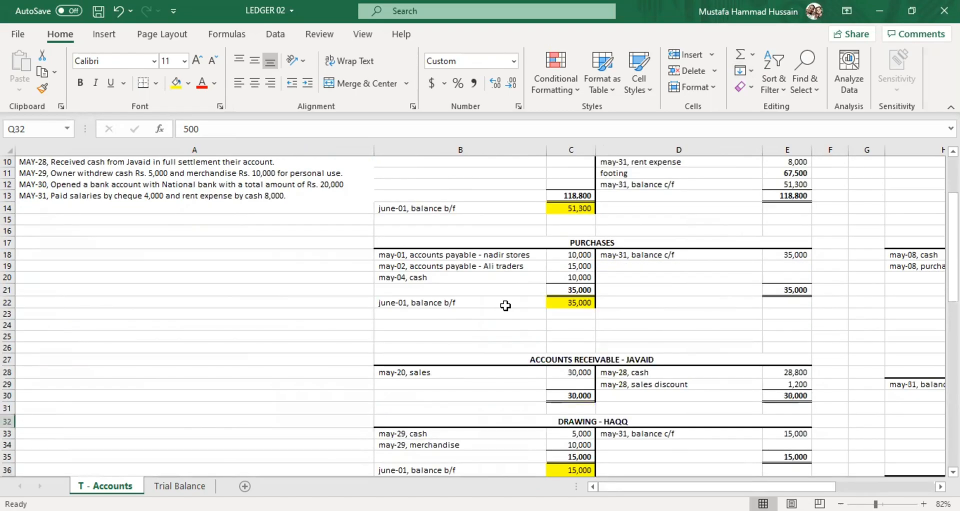
{"action": "scroll", "coordinate": [505, 305], "scroll_direction": "down", "scroll_amount": 2}
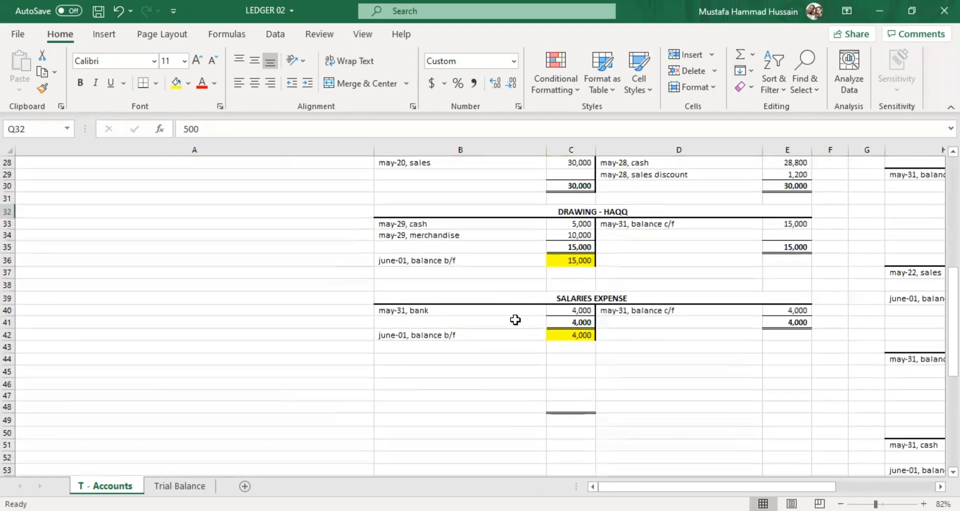
Review the balanced T-accounts across the sheet, from Cash and Drawing to Bank, Rent Expense and Machinery.
{"action": "scroll", "coordinate": [552, 326], "scroll_direction": "up", "scroll_amount": 9}
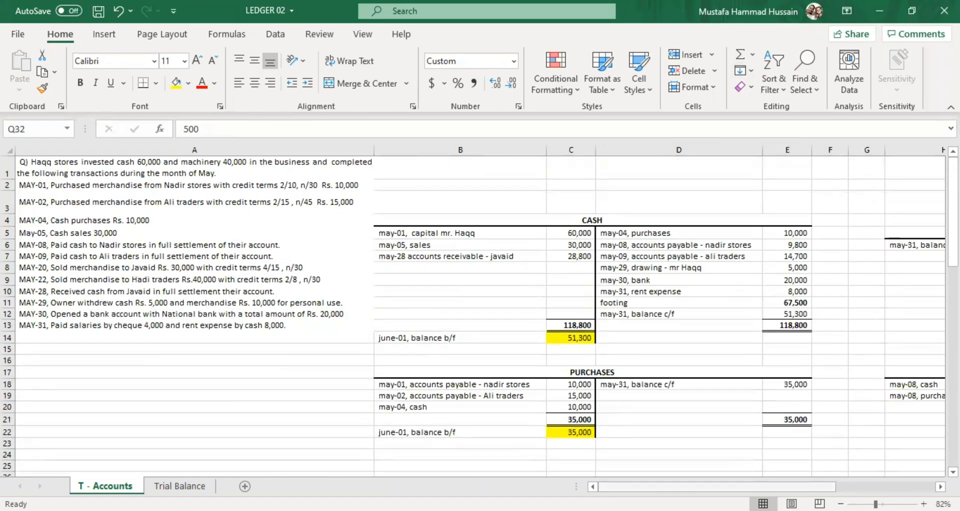
{"action": "left_click_drag", "start_coordinate": [694, 486], "coordinate": [808, 462]}
{"action": "scroll", "coordinate": [669, 425], "scroll_direction": "down", "scroll_amount": 5}
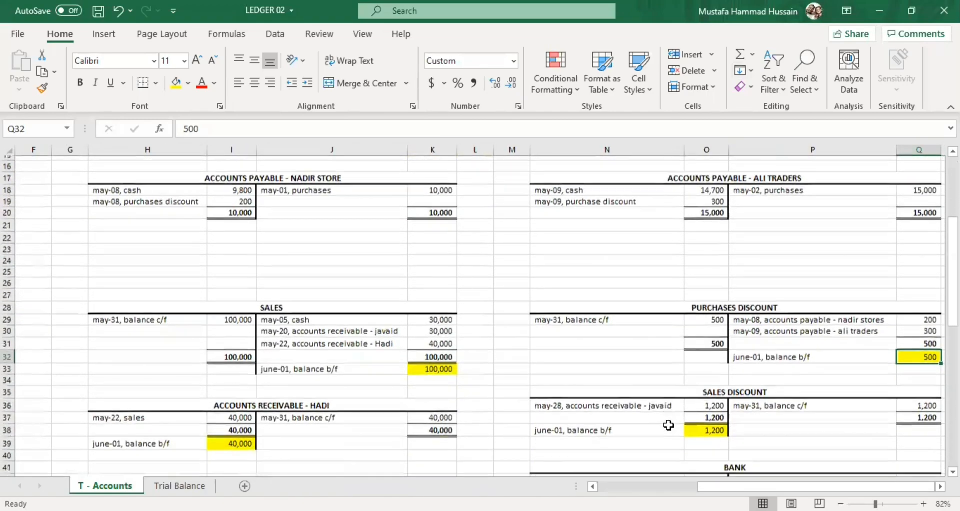
{"action": "scroll", "coordinate": [669, 425], "scroll_direction": "down", "scroll_amount": 6}
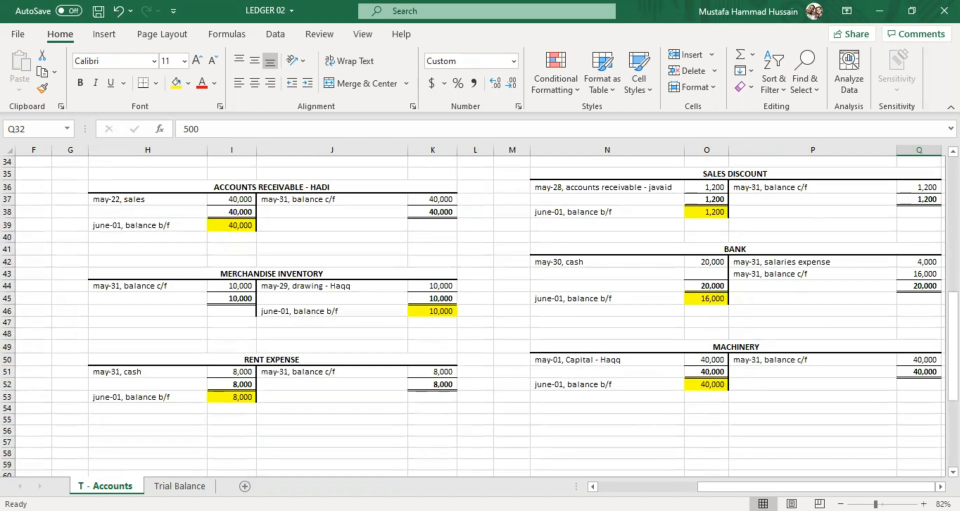
{"action": "left_click_drag", "start_coordinate": [817, 486], "coordinate": [744, 486]}
{"action": "left_click_drag", "start_coordinate": [649, 483], "coordinate": [593, 447]}
{"action": "scroll", "coordinate": [594, 446], "scroll_direction": "up", "scroll_amount": 5}
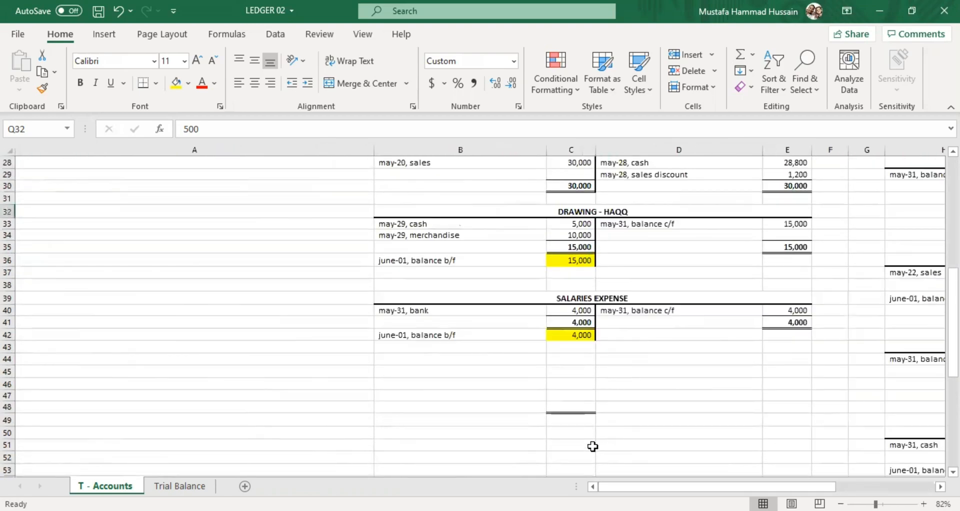
{"action": "scroll", "coordinate": [595, 442], "scroll_direction": "up", "scroll_amount": 6}
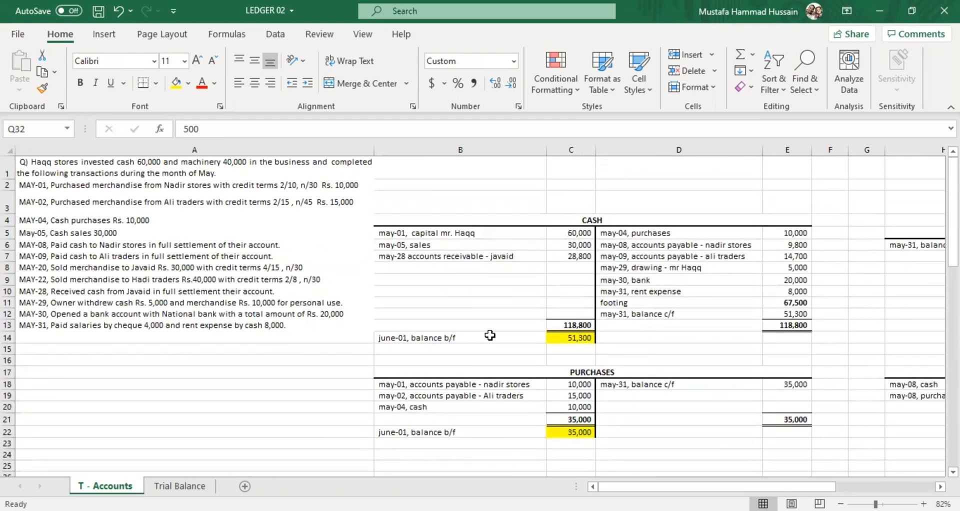
{"action": "scroll", "coordinate": [489, 339], "scroll_direction": "down", "scroll_amount": 1}
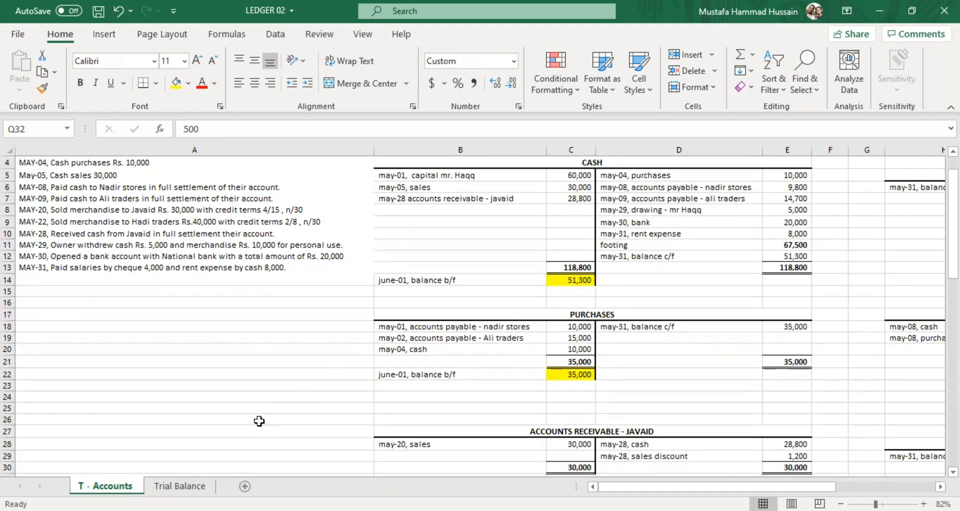
Examine the Trial Balance sheet's headings in rows 3 to 6 and its list of accounts under Particulars.
{"action": "left_click", "coordinate": [179, 486]}
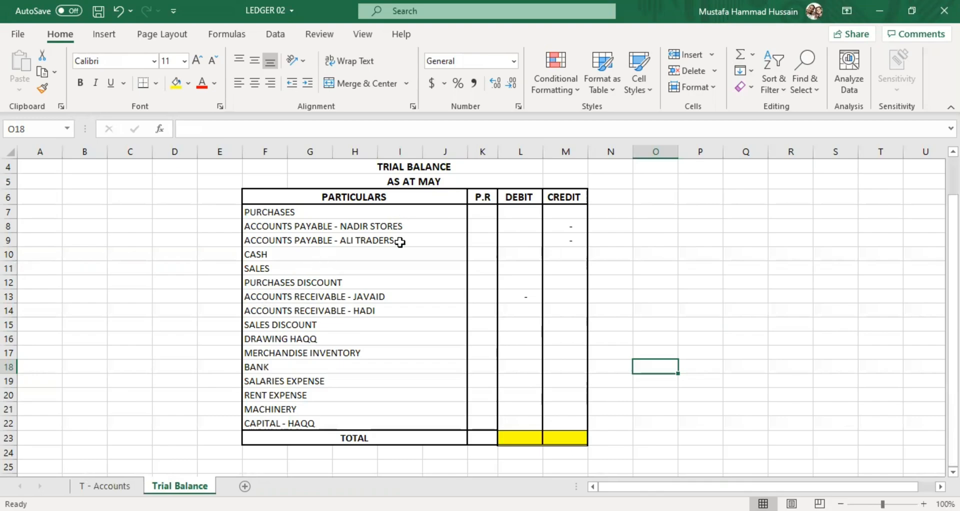
{"action": "scroll", "coordinate": [398, 241], "scroll_direction": "up", "scroll_amount": 1}
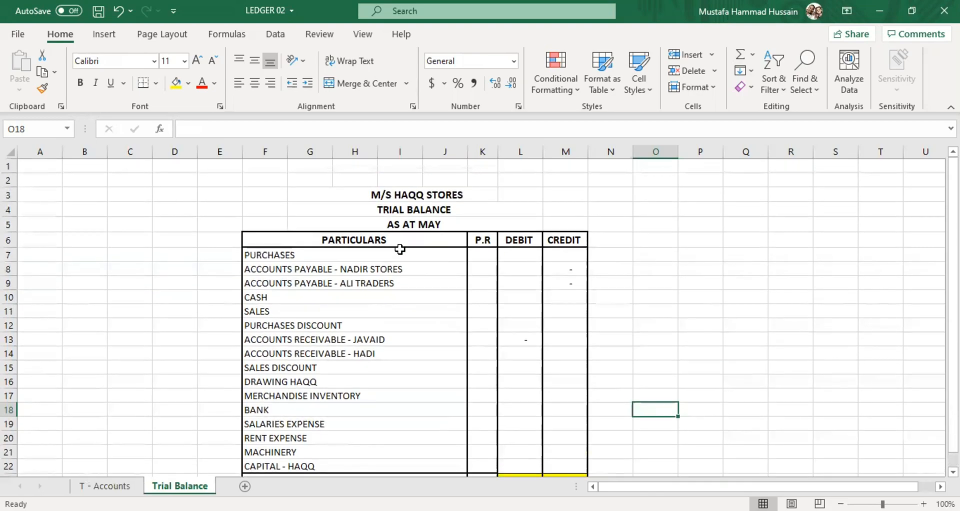
{"action": "left_click", "coordinate": [378, 197]}
{"action": "left_click", "coordinate": [413, 212]}
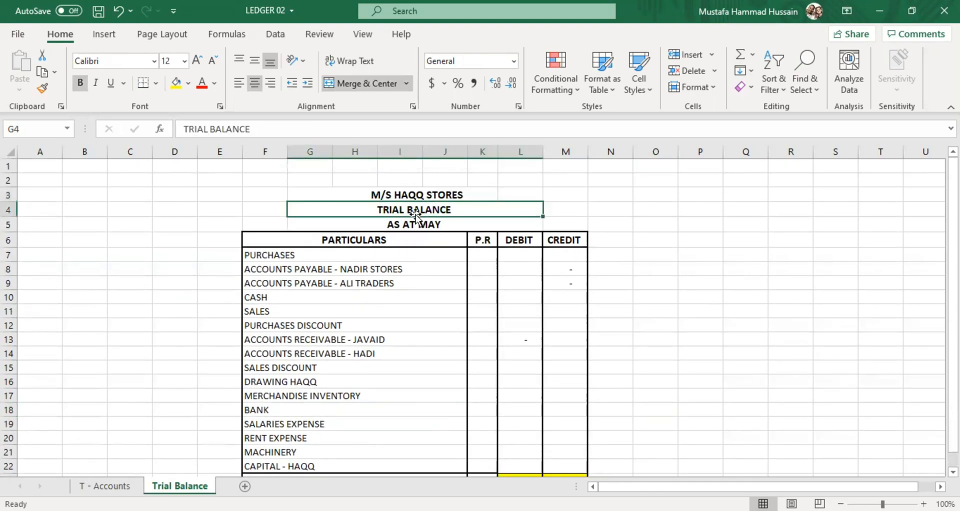
{"action": "left_click", "coordinate": [434, 223]}
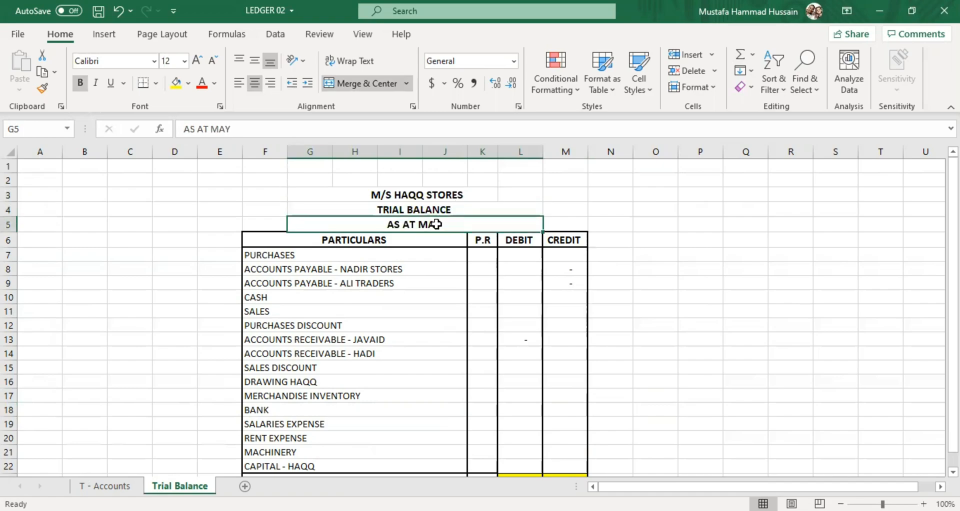
{"action": "left_click", "coordinate": [352, 241]}
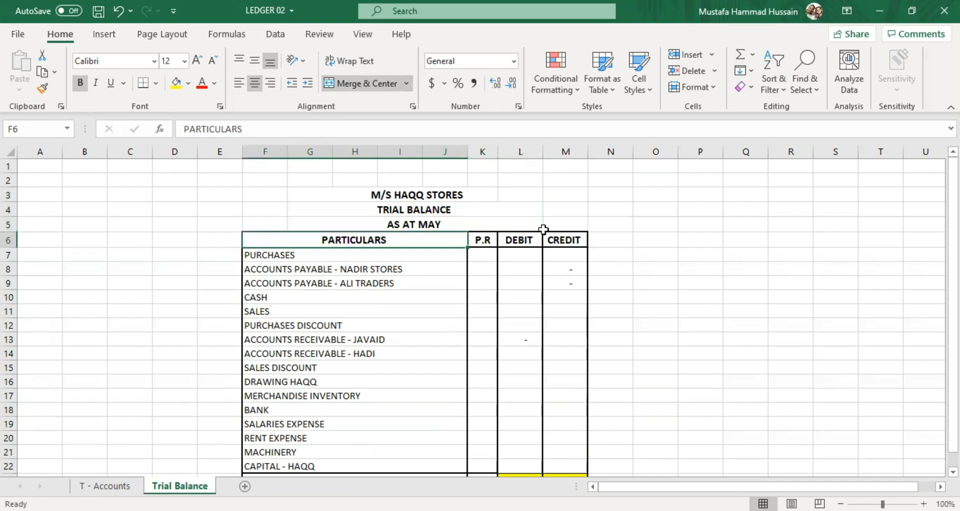
{"action": "scroll", "coordinate": [522, 259], "scroll_direction": "down", "scroll_amount": 1}
{"action": "left_click_drag", "start_coordinate": [278, 212], "coordinate": [275, 375]}
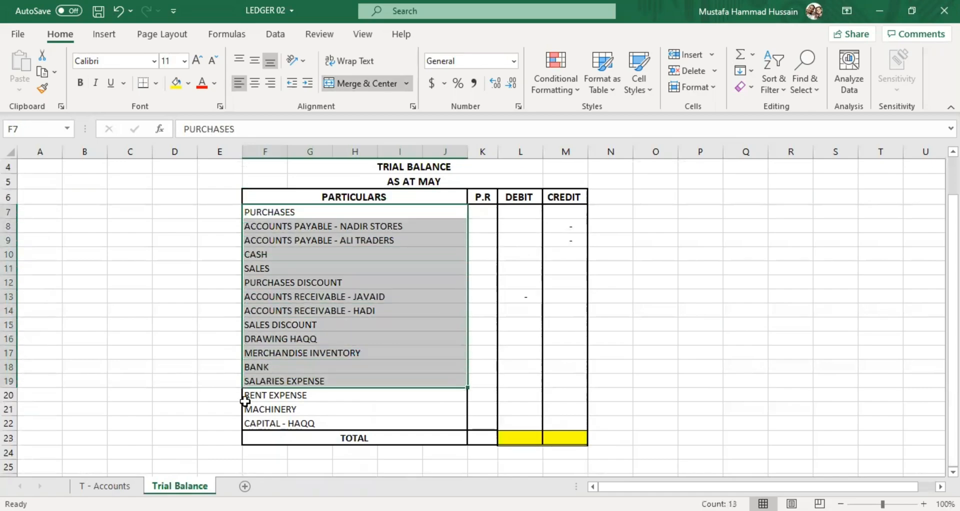
Compare the Cash, Capital, Purchases and other T-accounts with the account list on the Trial Balance sheet.
{"action": "left_click", "coordinate": [107, 486]}
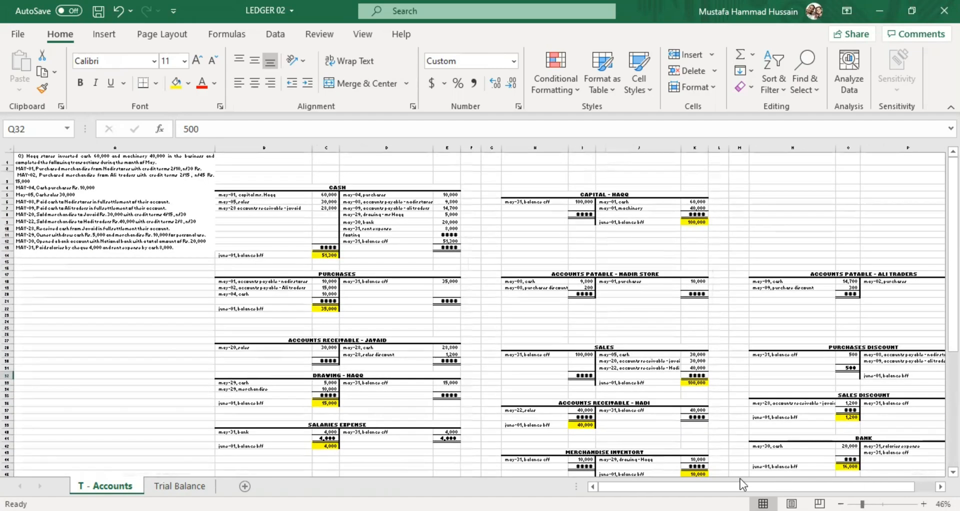
{"action": "scroll", "coordinate": [564, 300], "scroll_direction": "down", "scroll_amount": 4}
{"action": "scroll", "coordinate": [564, 301], "scroll_direction": "down", "scroll_amount": 4}
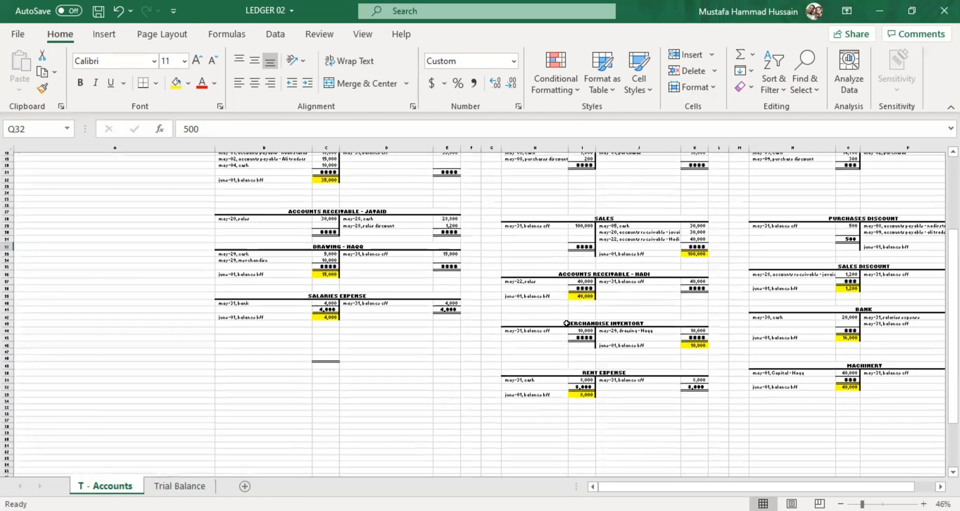
{"action": "scroll", "coordinate": [591, 463], "scroll_direction": "up", "scroll_amount": 4}
{"action": "scroll", "coordinate": [591, 417], "scroll_direction": "up", "scroll_amount": 5}
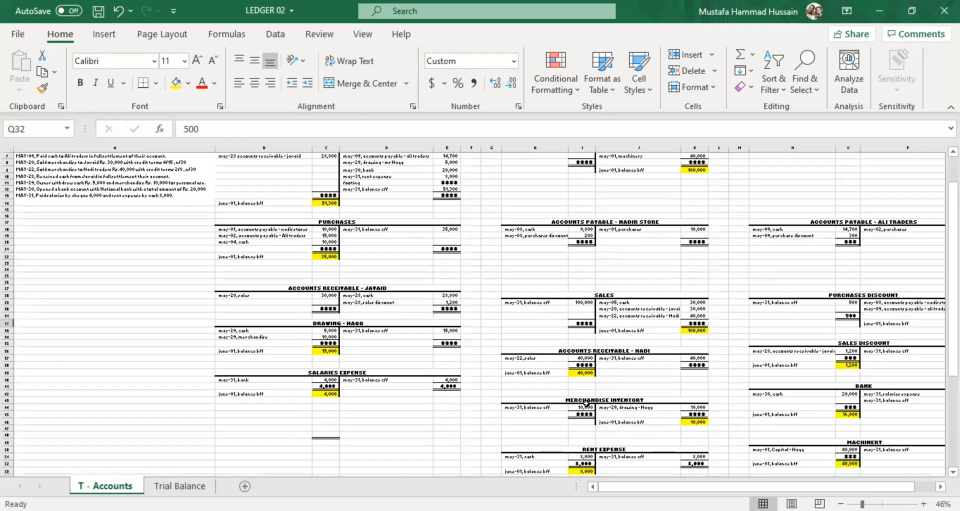
{"action": "left_click", "coordinate": [360, 188]}
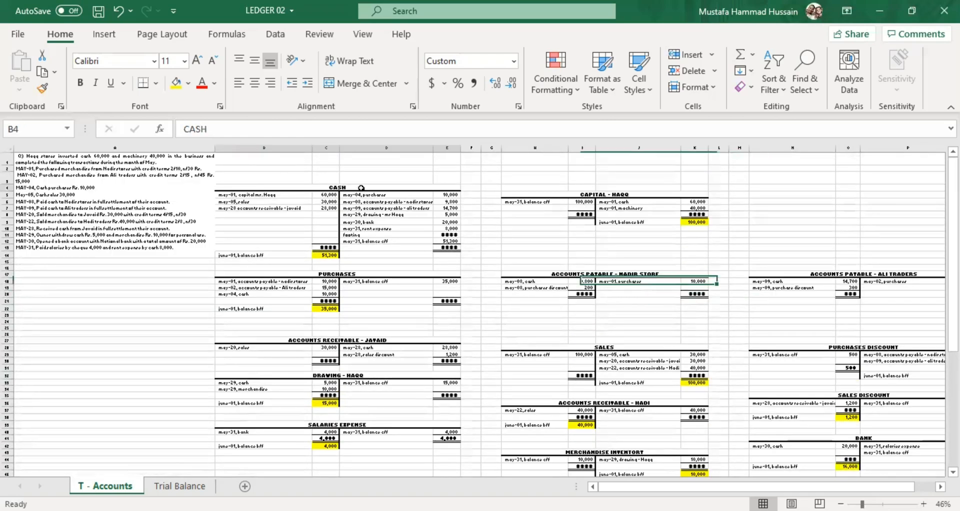
{"action": "left_click", "coordinate": [674, 198]}
{"action": "left_click", "coordinate": [319, 274]}
{"action": "left_click", "coordinate": [353, 333]}
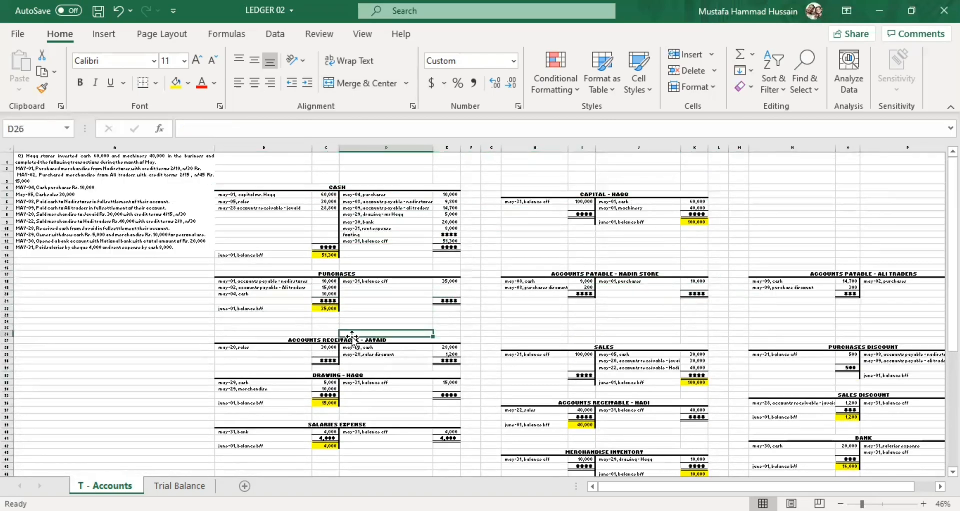
{"action": "left_click", "coordinate": [178, 485]}
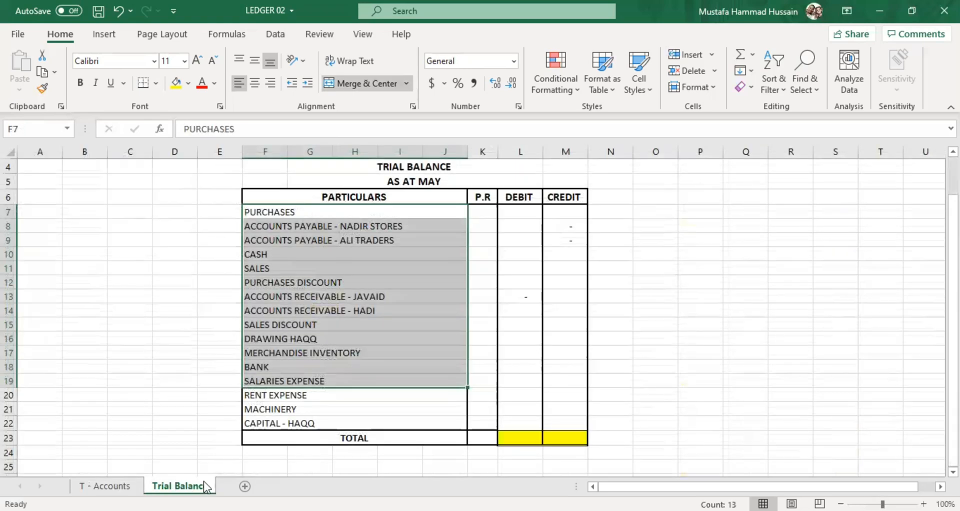
{"action": "left_click", "coordinate": [264, 297]}
{"action": "left_click", "coordinate": [156, 335]}
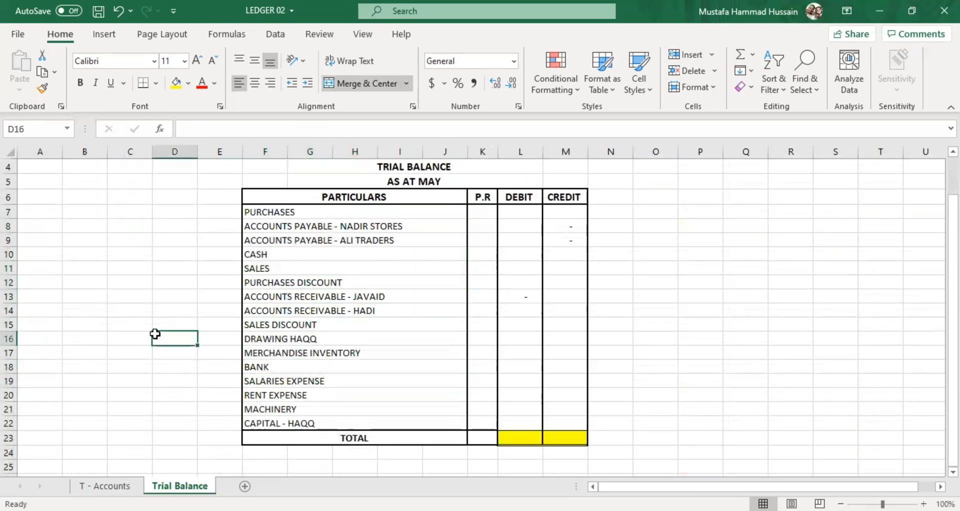
{"action": "left_click", "coordinate": [295, 212]}
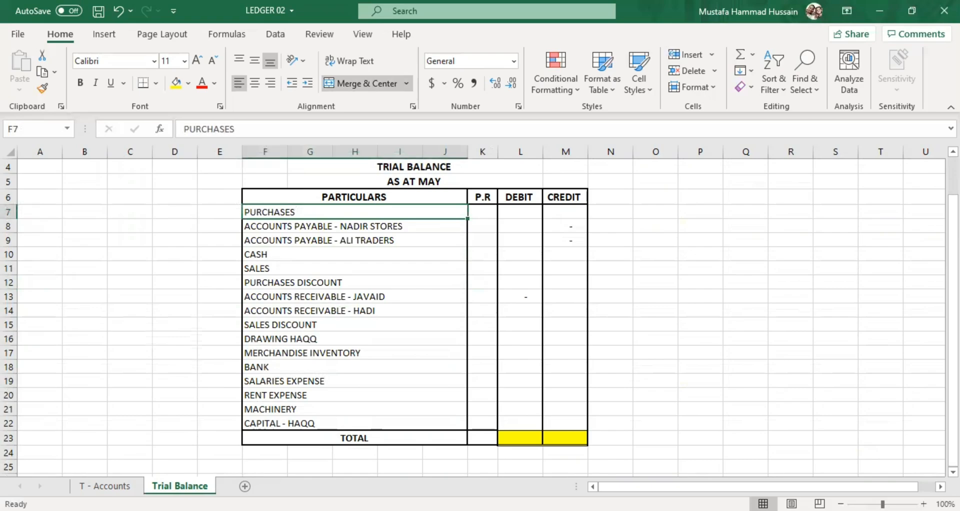
Carry the Cash account's June-01 balance to the Trial Balance sheet as a debit of 51300 in L10.
{"action": "left_click", "coordinate": [117, 486]}
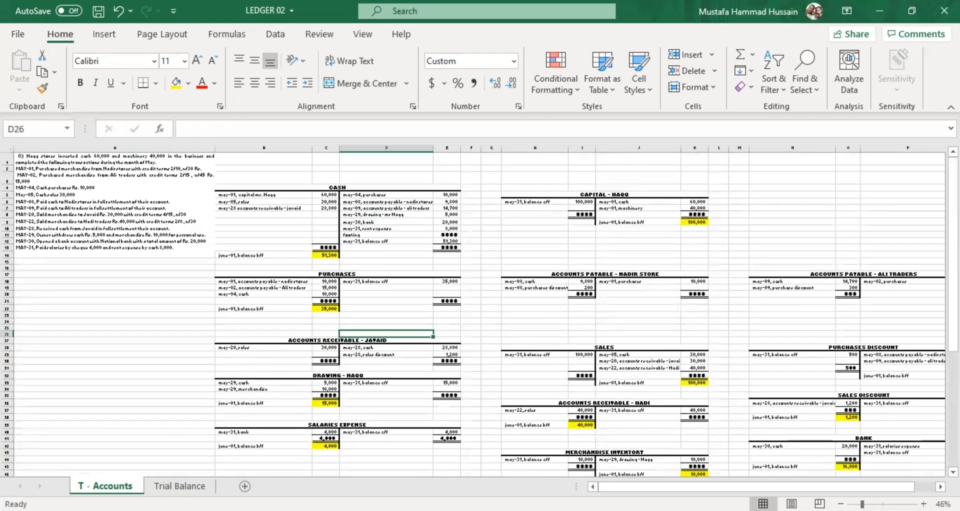
{"action": "left_click_drag", "start_coordinate": [862, 504], "coordinate": [873, 503]}
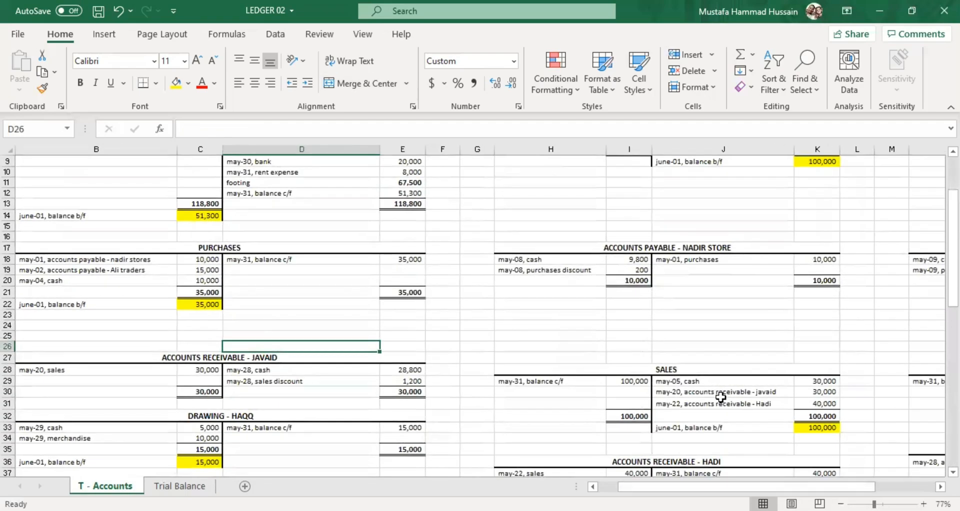
{"action": "scroll", "coordinate": [426, 343], "scroll_direction": "up", "scroll_amount": 3}
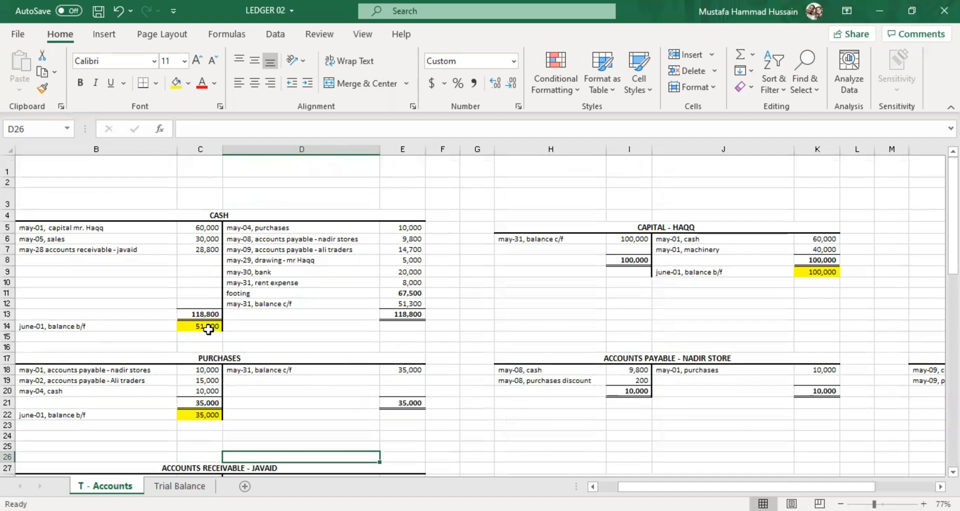
{"action": "left_click", "coordinate": [166, 486]}
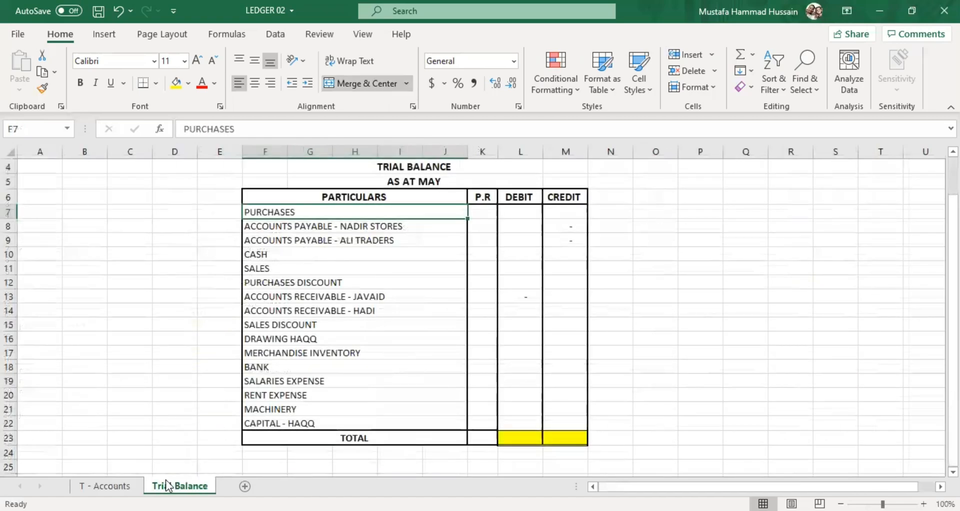
{"action": "left_click", "coordinate": [509, 251]}
{"action": "type", "text": "513000"}
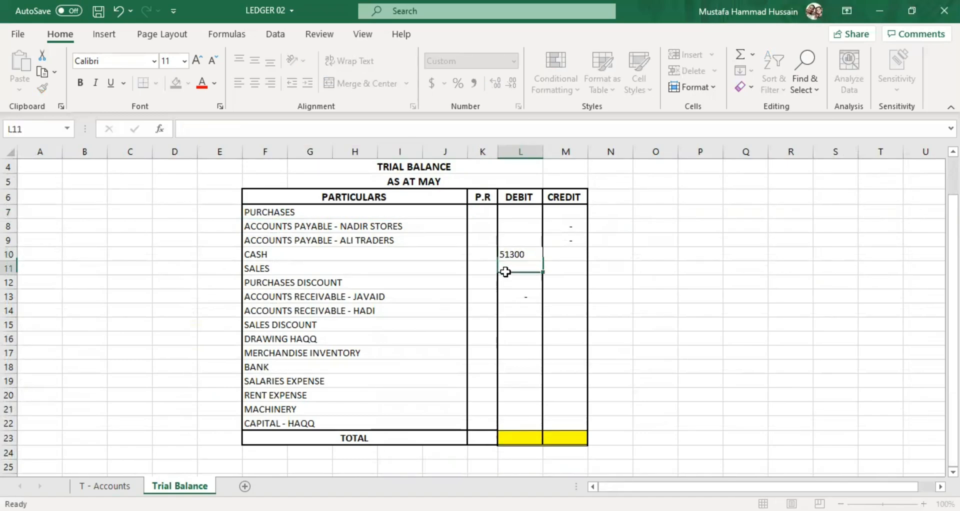
{"action": "key", "text": "Return"}
Carry the Purchases account's June-01 balance to the Trial Balance sheet as a debit of 35000 in L7.
{"action": "left_click", "coordinate": [124, 487]}
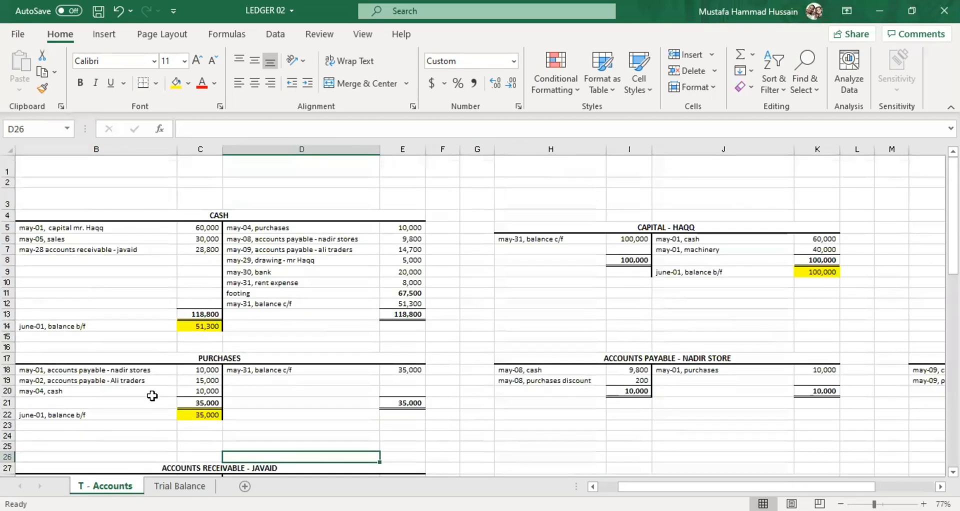
{"action": "scroll", "coordinate": [257, 397], "scroll_direction": "down", "scroll_amount": 2}
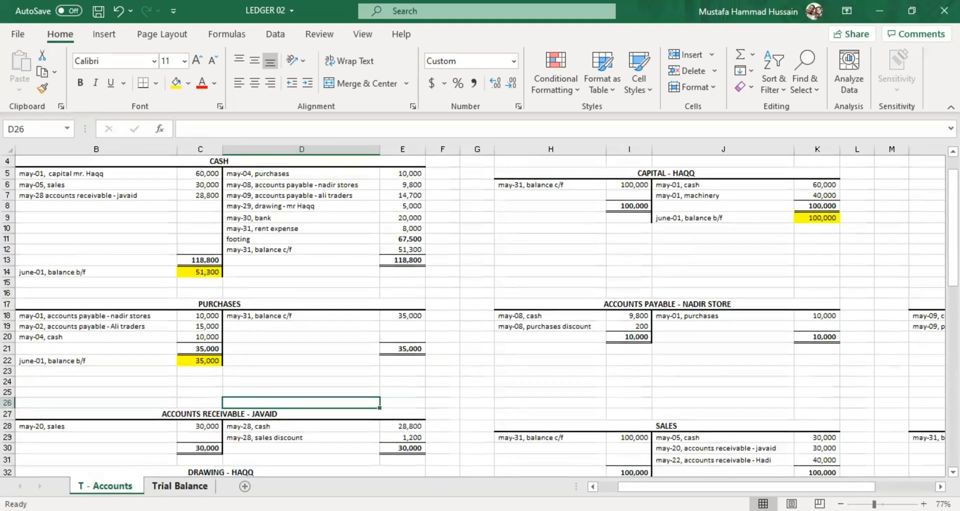
{"action": "left_click", "coordinate": [179, 485]}
{"action": "left_click", "coordinate": [513, 213]}
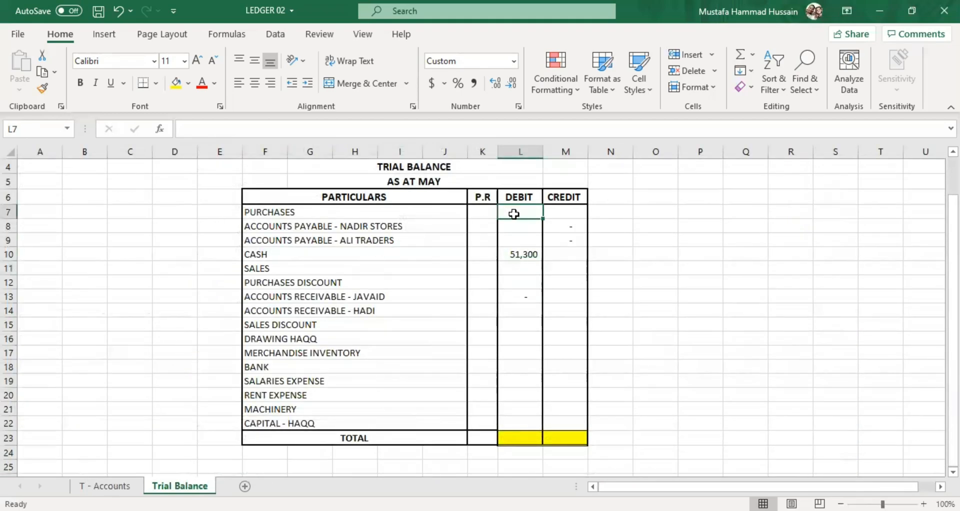
{"action": "type", "text": "35000"}
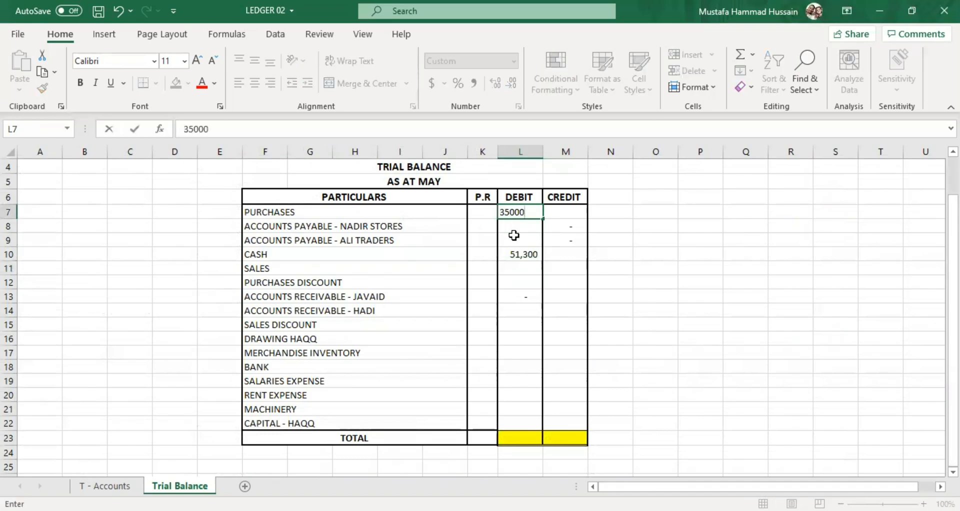
{"action": "left_click", "coordinate": [513, 235]}
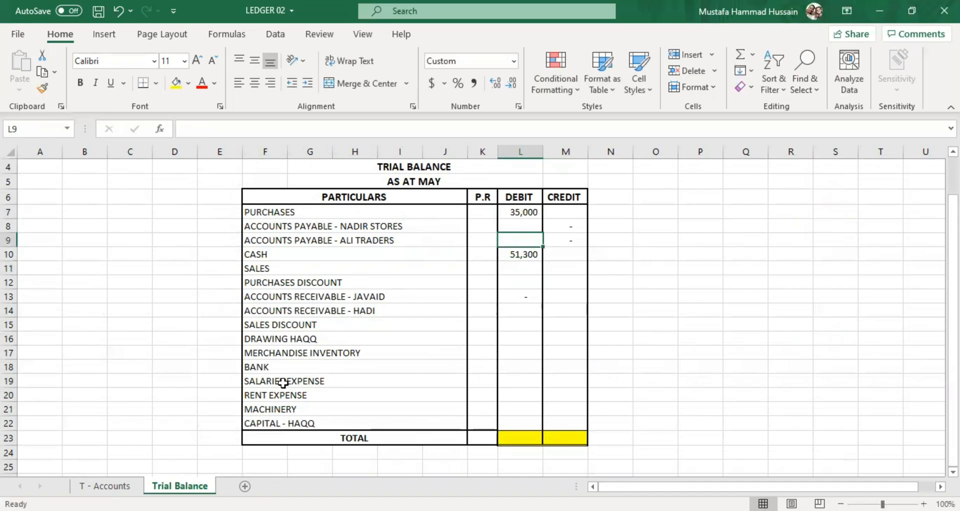
Compare the row-27 Accounts Receivable T-account's entries and totals with its debit cell L13 on the Trial Balance sheet.
{"action": "left_click", "coordinate": [104, 485]}
{"action": "scroll", "coordinate": [300, 315], "scroll_direction": "down", "scroll_amount": 4}
{"action": "scroll", "coordinate": [225, 303], "scroll_direction": "down", "scroll_amount": 1}
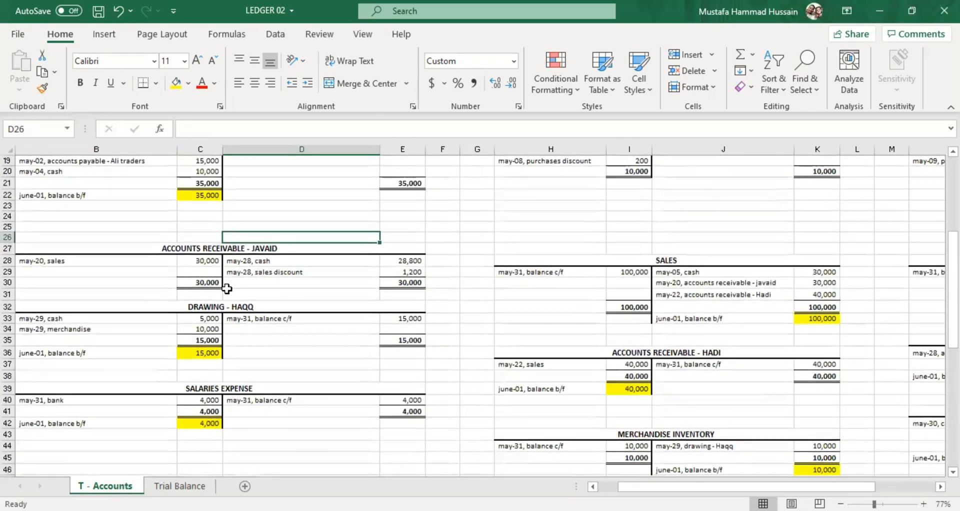
{"action": "left_click", "coordinate": [183, 266]}
{"action": "left_click", "coordinate": [263, 264]}
{"action": "left_click", "coordinate": [359, 282]}
{"action": "left_click", "coordinate": [393, 282]}
{"action": "left_click", "coordinate": [393, 271]}
{"action": "left_click", "coordinate": [388, 260]}
{"action": "left_click", "coordinate": [251, 258]}
{"action": "left_click", "coordinate": [253, 283]}
{"action": "left_click", "coordinate": [252, 273]}
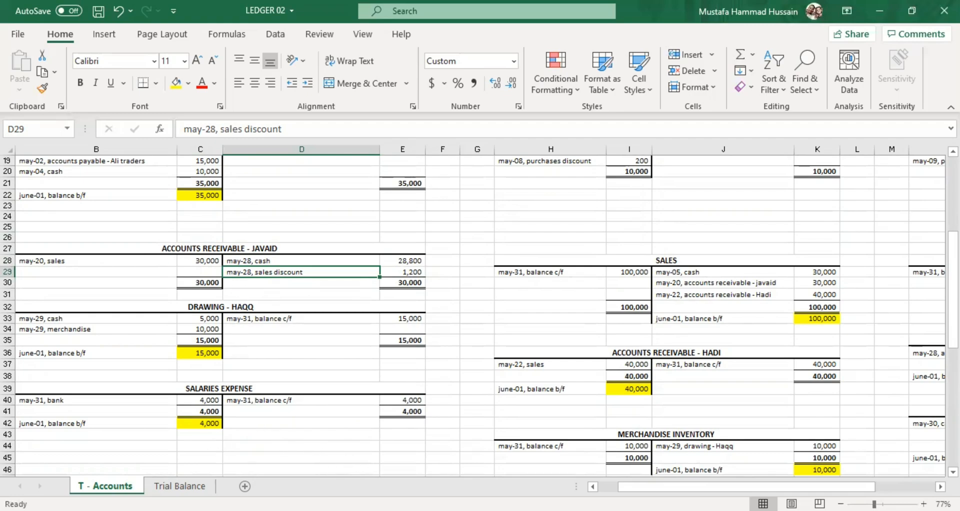
{"action": "left_click", "coordinate": [191, 485]}
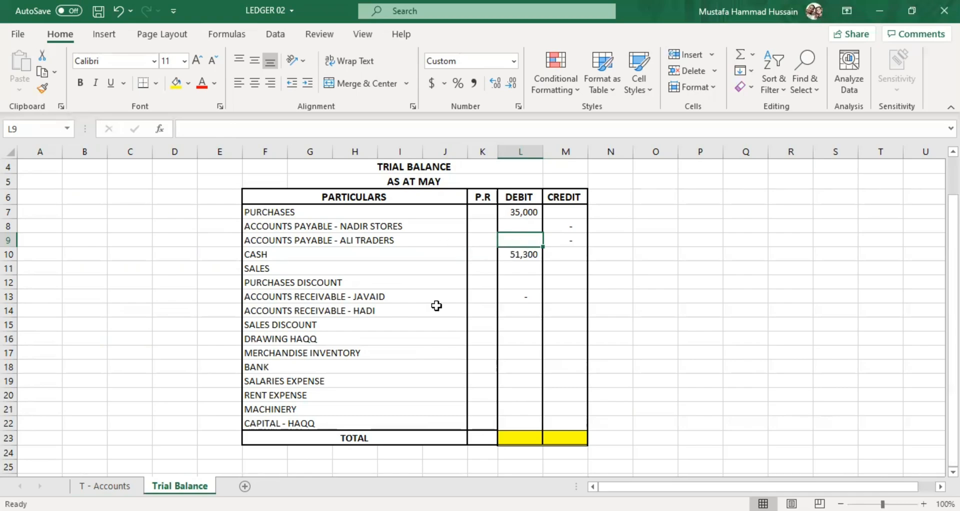
{"action": "left_click", "coordinate": [508, 296]}
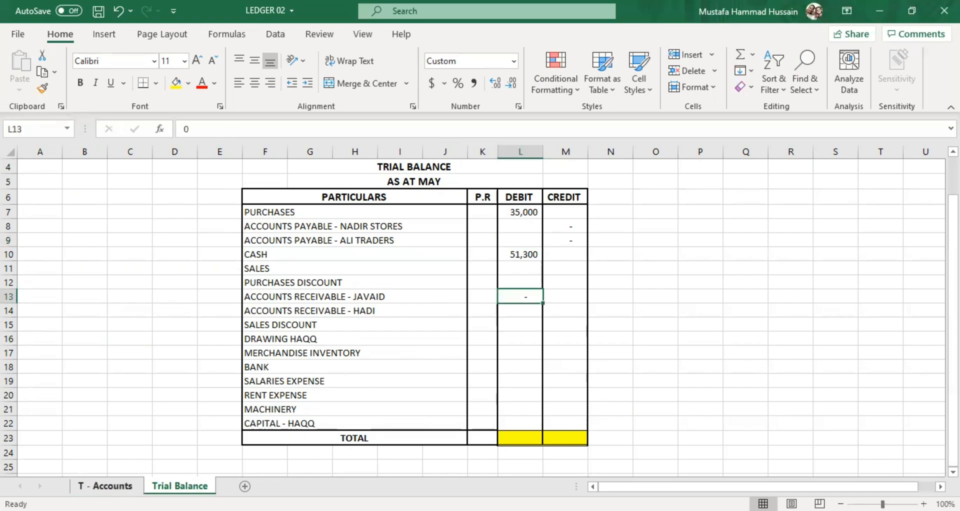
{"action": "left_click", "coordinate": [105, 486]}
{"action": "left_click", "coordinate": [168, 485]}
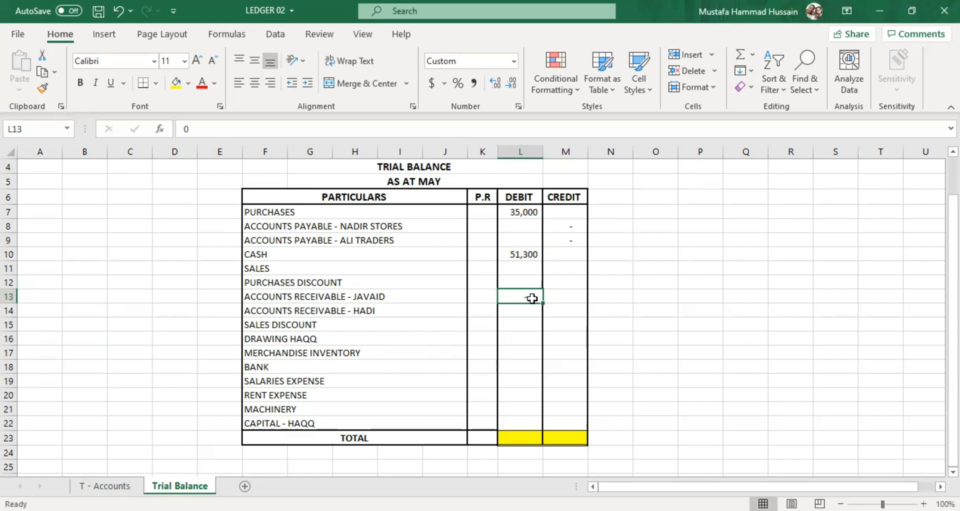
Carry the Drawing account's June-01 balance to the Trial Balance sheet as a debit of 15000 in L16.
{"action": "left_click", "coordinate": [105, 485]}
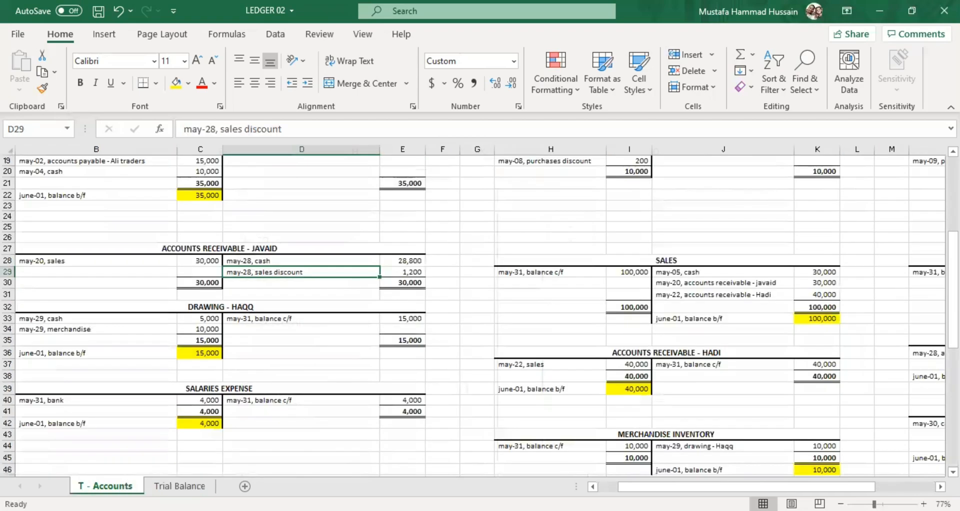
{"action": "scroll", "coordinate": [268, 310], "scroll_direction": "down", "scroll_amount": 2}
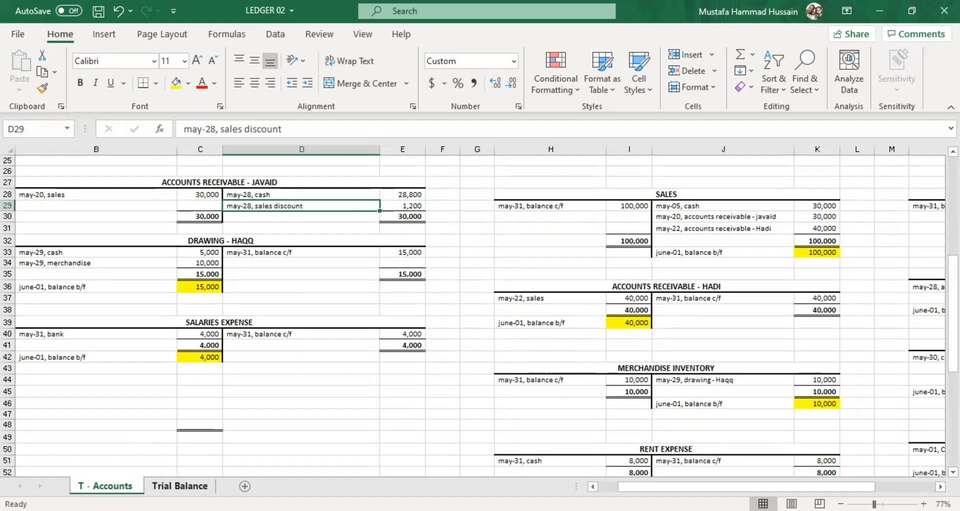
{"action": "left_click", "coordinate": [180, 485]}
{"action": "left_click", "coordinate": [510, 334]}
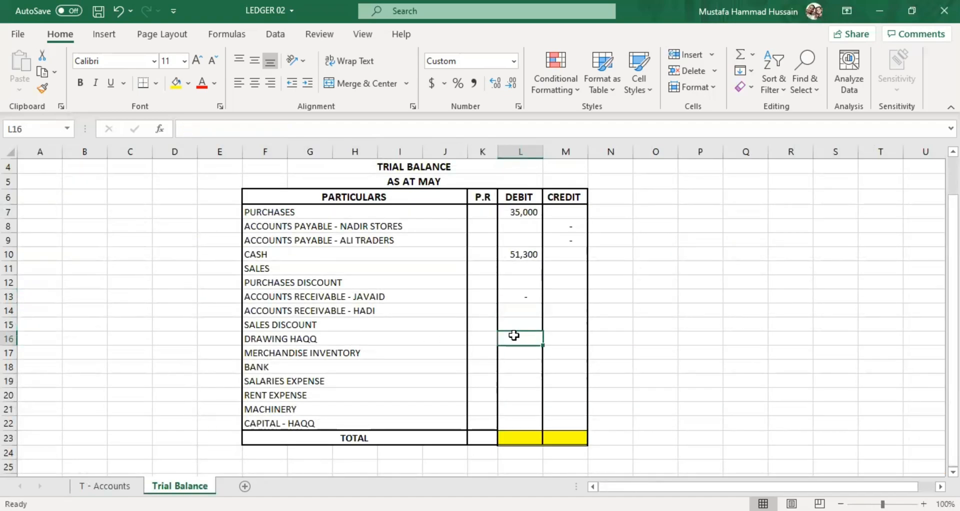
{"action": "type", "text": "15000"}
{"action": "left_click", "coordinate": [521, 370]}
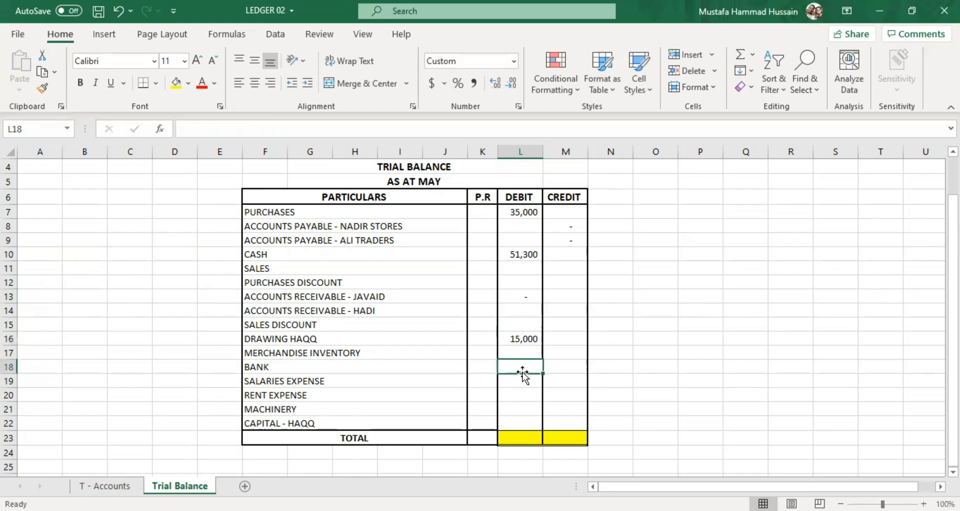
Carry the Salaries Expense account's June-01 balance to the Trial Balance sheet as a debit of 4000 in L19.
{"action": "left_click", "coordinate": [105, 485]}
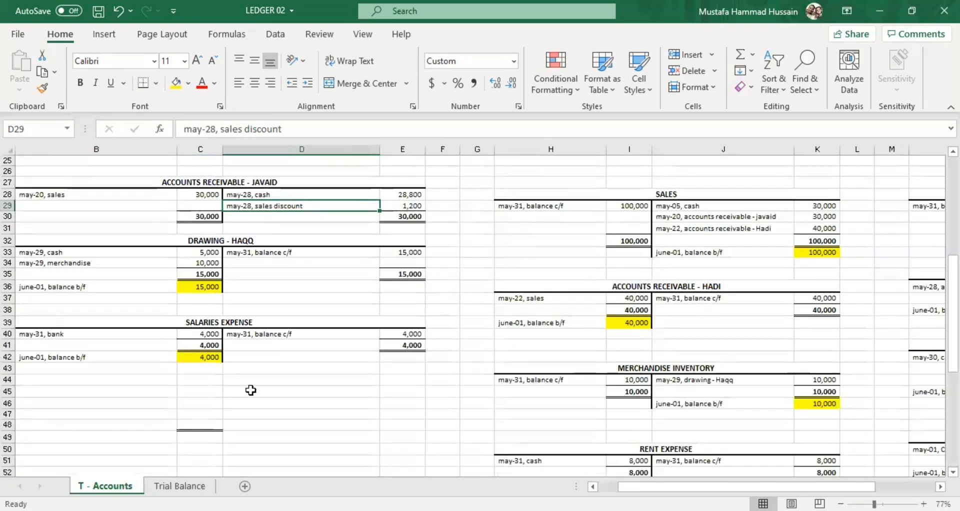
{"action": "left_click", "coordinate": [184, 487]}
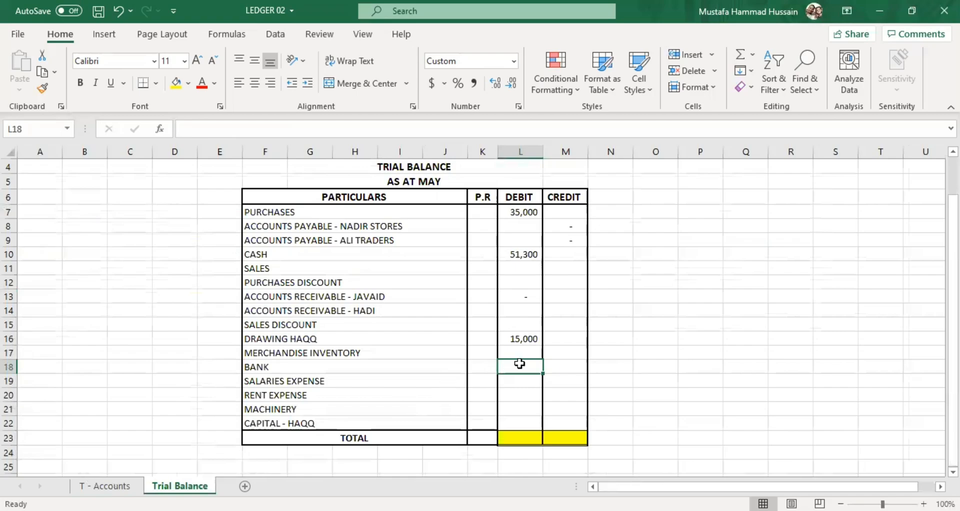
{"action": "left_click", "coordinate": [537, 378]}
{"action": "type", "text": "4000"}
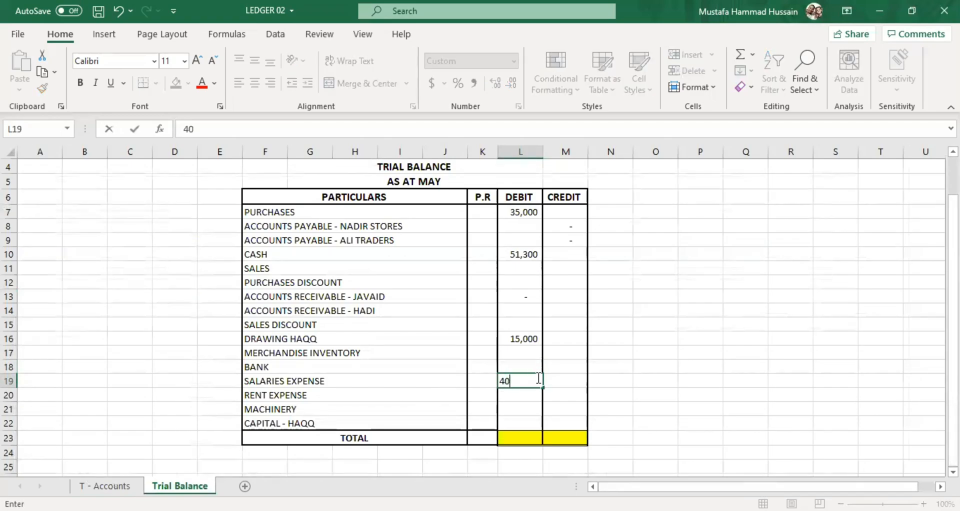
{"action": "left_click", "coordinate": [484, 409]}
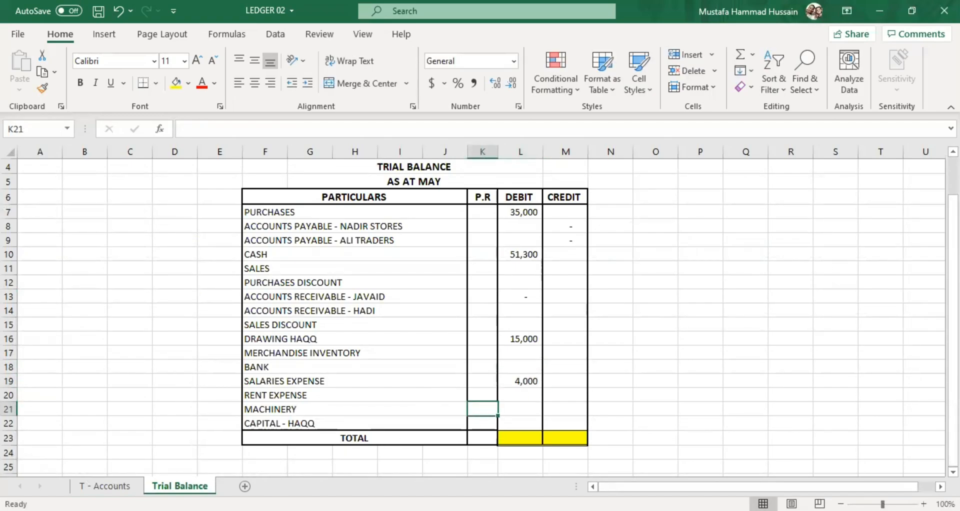
Carry the Capital account's June-01 balance to the Trial Balance sheet as a credit of 100000 in M22.
{"action": "left_click", "coordinate": [105, 485]}
{"action": "scroll", "coordinate": [500, 409], "scroll_direction": "up", "scroll_amount": 8}
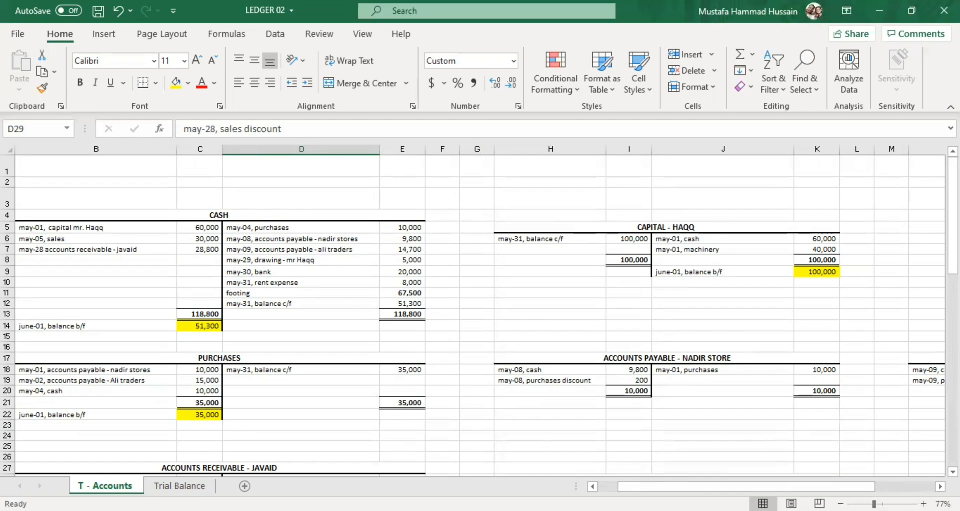
{"action": "key", "text": "ctrl+Page_Down"}
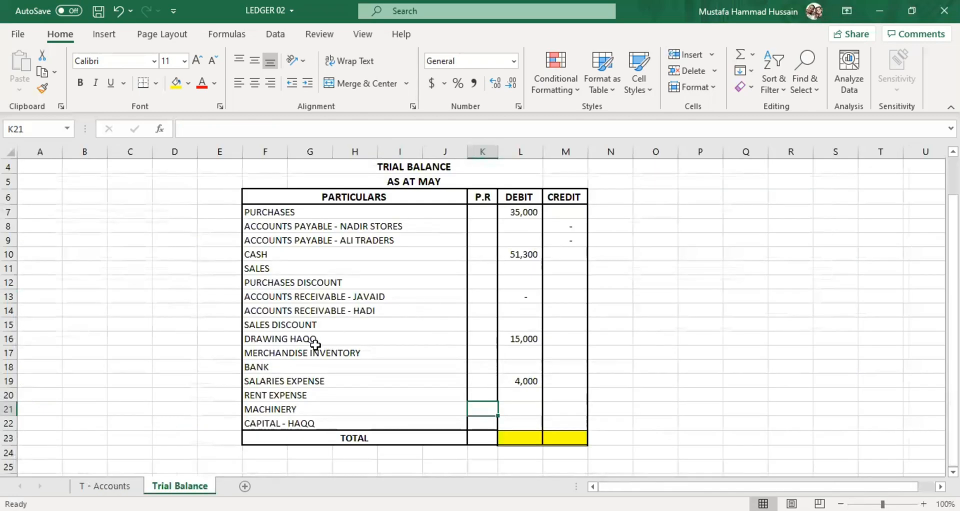
{"action": "left_click", "coordinate": [569, 427]}
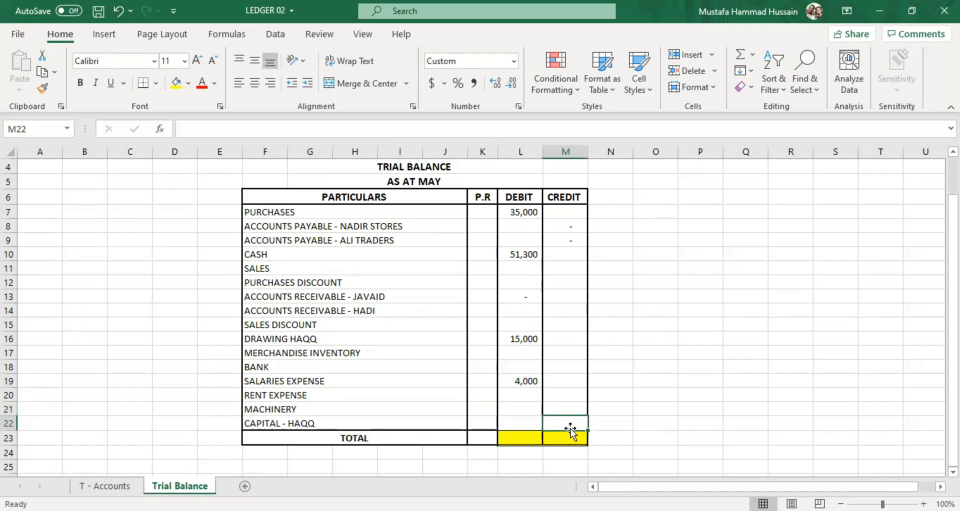
{"action": "type", "text": "100000"}
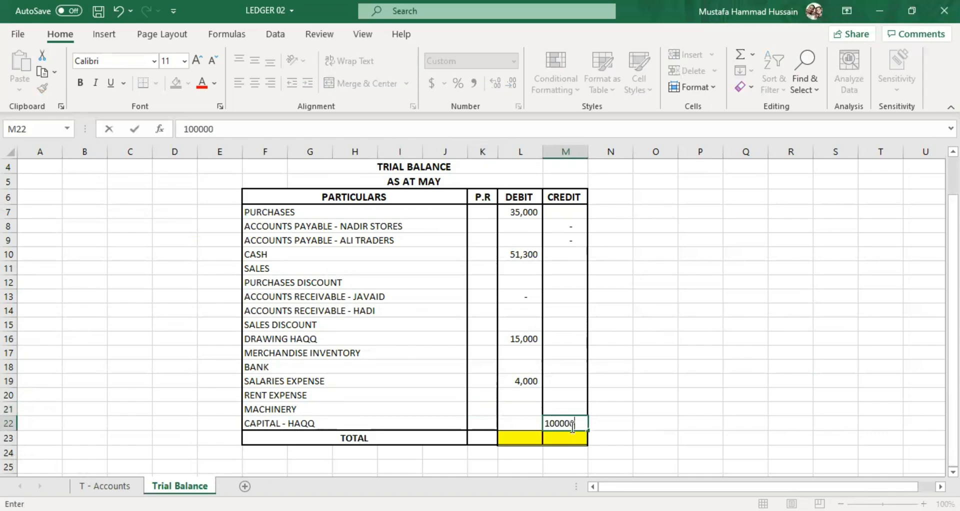
{"action": "left_click", "coordinate": [520, 408]}
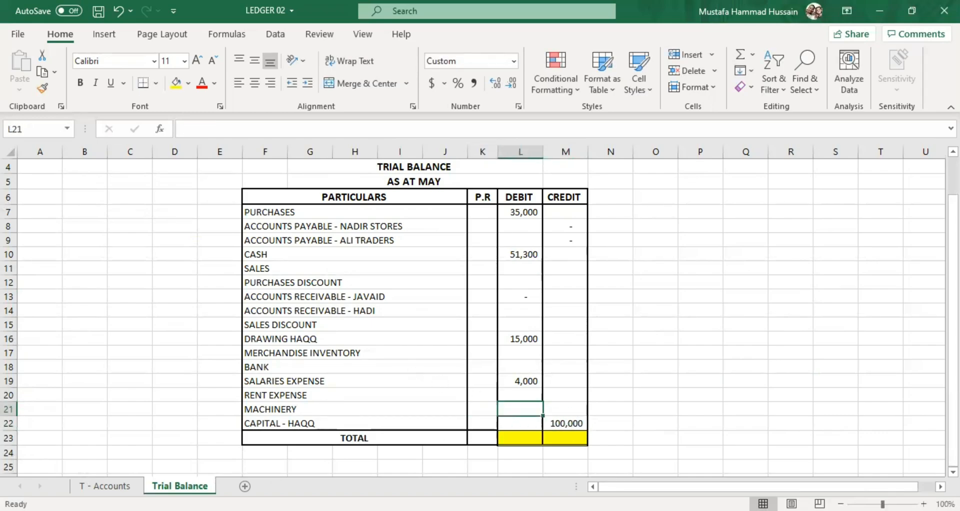
Compare the Accounts Payable - Nadir Store T-account with the two Accounts Payable credit cells M8 and M9 on the Trial Balance sheet.
{"action": "left_click", "coordinate": [112, 484]}
{"action": "scroll", "coordinate": [569, 297], "scroll_direction": "down", "scroll_amount": 2}
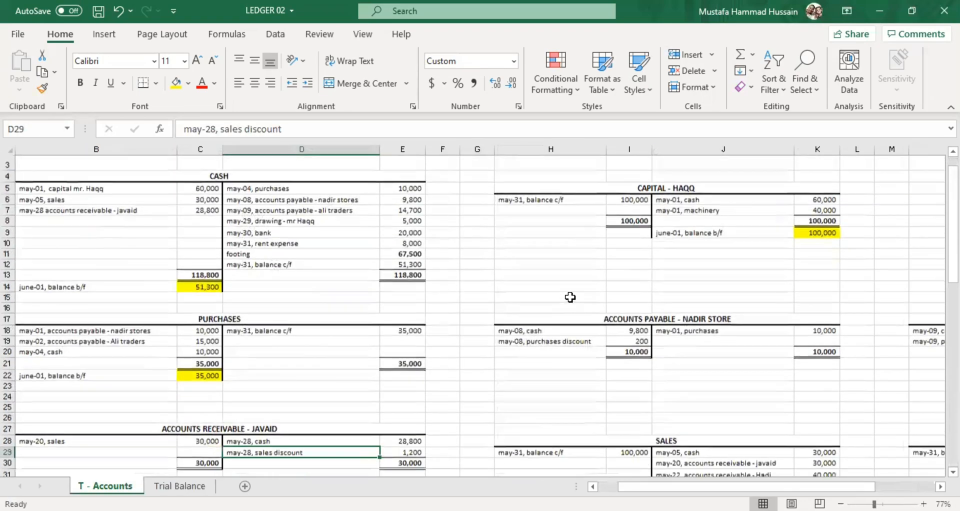
{"action": "scroll", "coordinate": [570, 297], "scroll_direction": "down", "scroll_amount": 1}
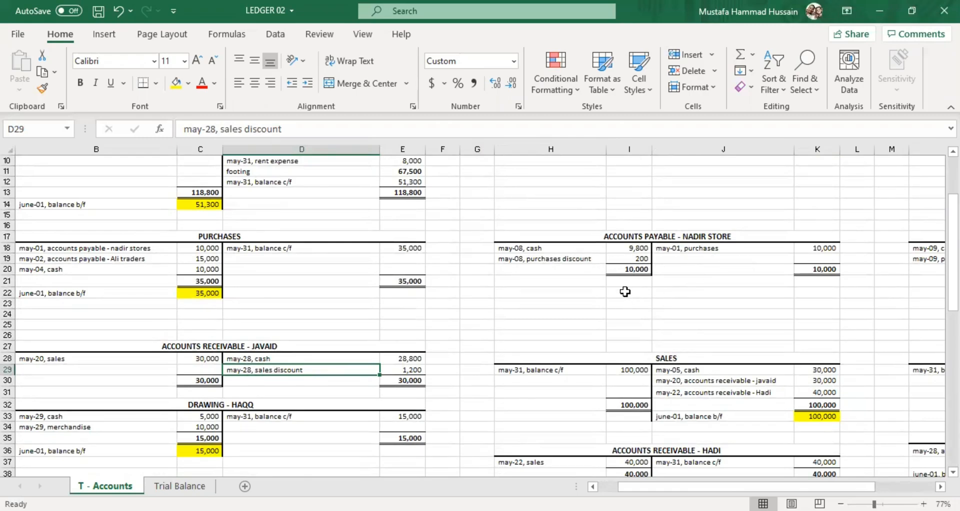
{"action": "left_click", "coordinate": [193, 486]}
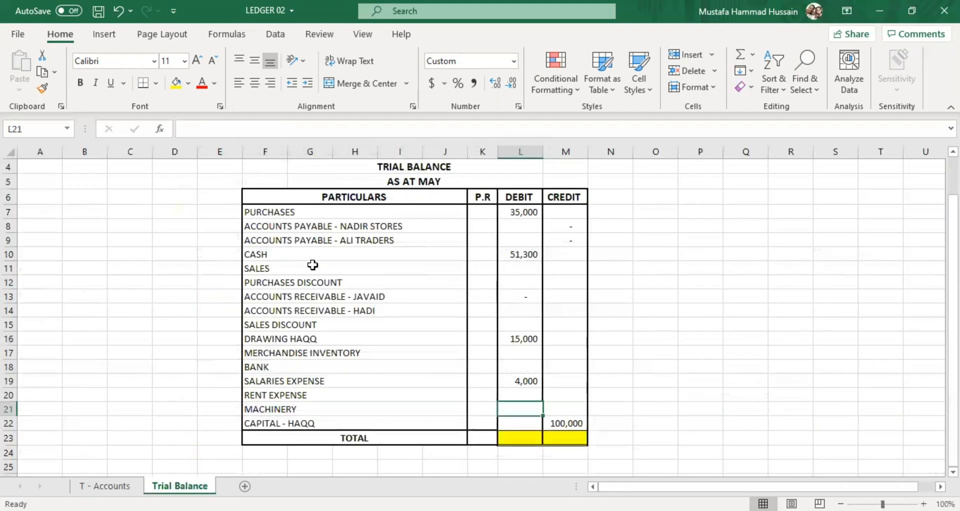
{"action": "left_click", "coordinate": [407, 235]}
{"action": "left_click", "coordinate": [562, 226]}
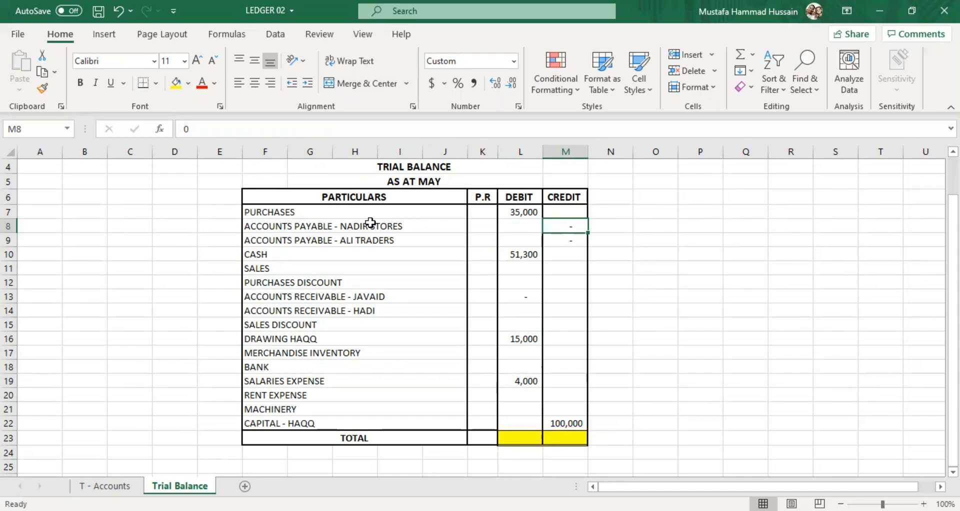
{"action": "left_click", "coordinate": [322, 221]}
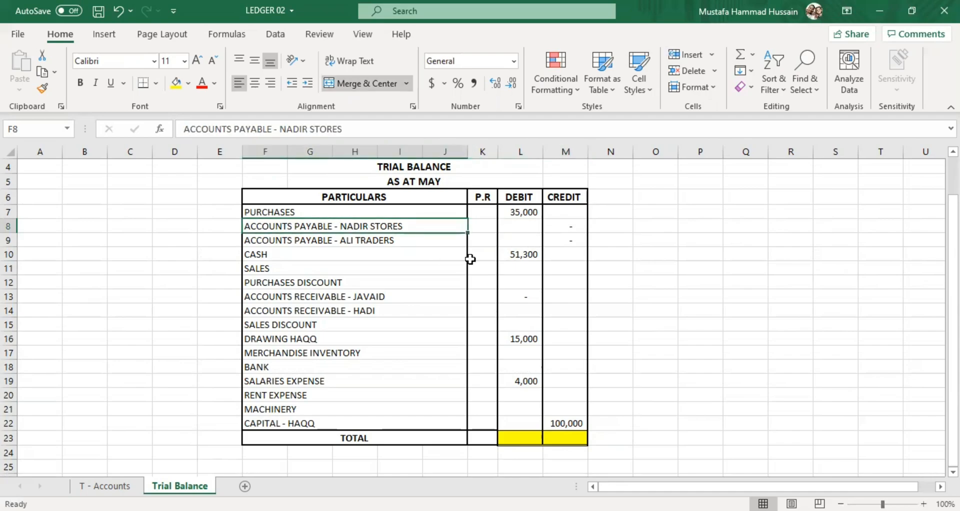
{"action": "left_click", "coordinate": [561, 226]}
{"action": "left_click", "coordinate": [562, 239]}
{"action": "left_click", "coordinate": [563, 225]}
{"action": "left_click", "coordinate": [571, 237]}
{"action": "left_click", "coordinate": [568, 226]}
{"action": "left_click", "coordinate": [572, 238]}
Carry the Sales account's June-01 balance to the Trial Balance sheet as a credit of 100000 in M11.
{"action": "left_click", "coordinate": [102, 485]}
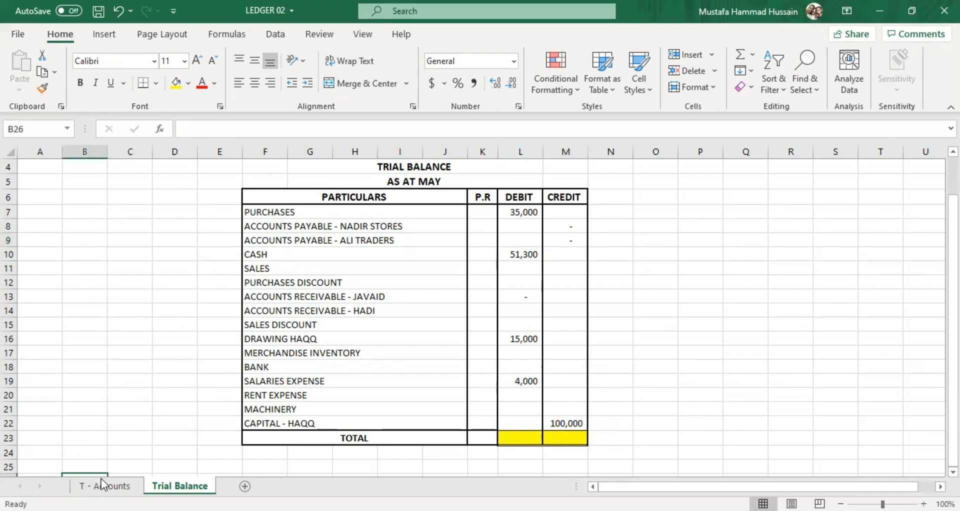
{"action": "scroll", "coordinate": [627, 218], "scroll_direction": "down", "scroll_amount": 3}
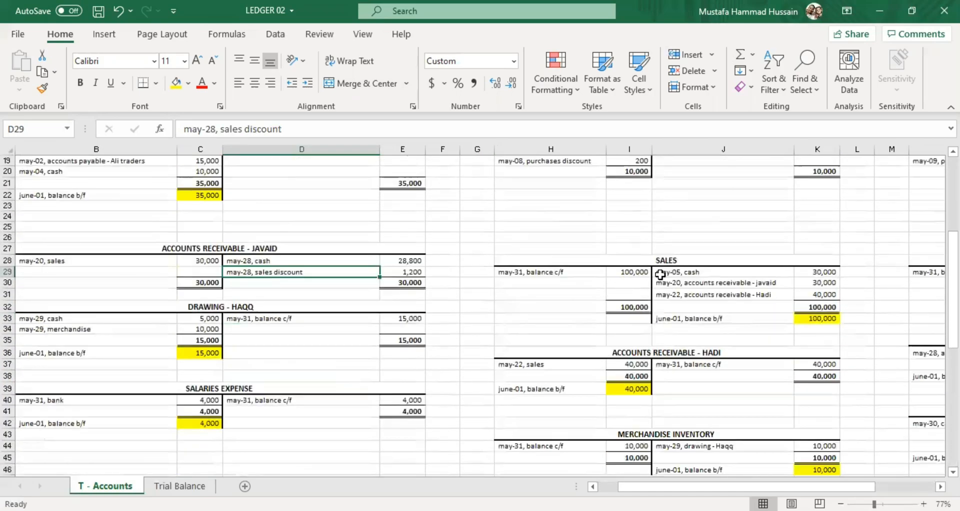
{"action": "left_click", "coordinate": [819, 320]}
{"action": "left_click", "coordinate": [179, 486]}
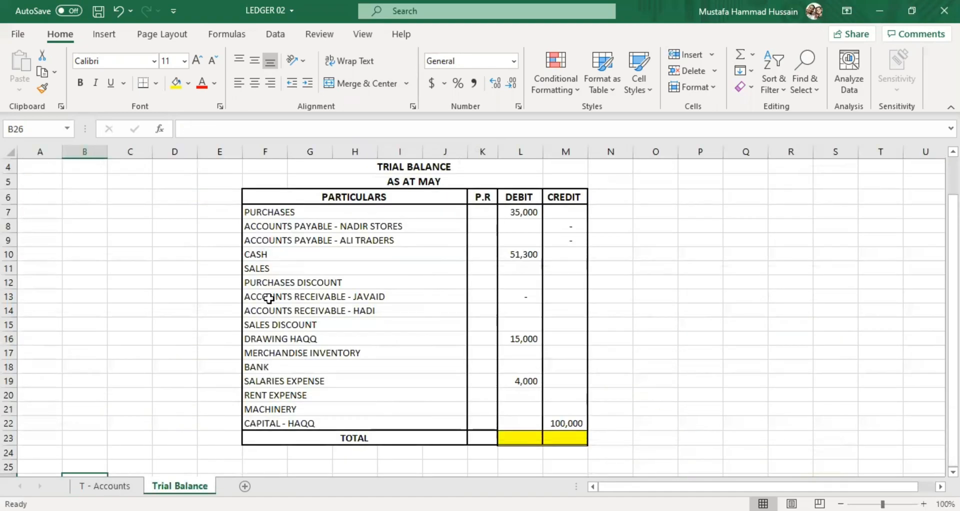
{"action": "left_click", "coordinate": [560, 273]}
{"action": "type", "text": "100,00"}
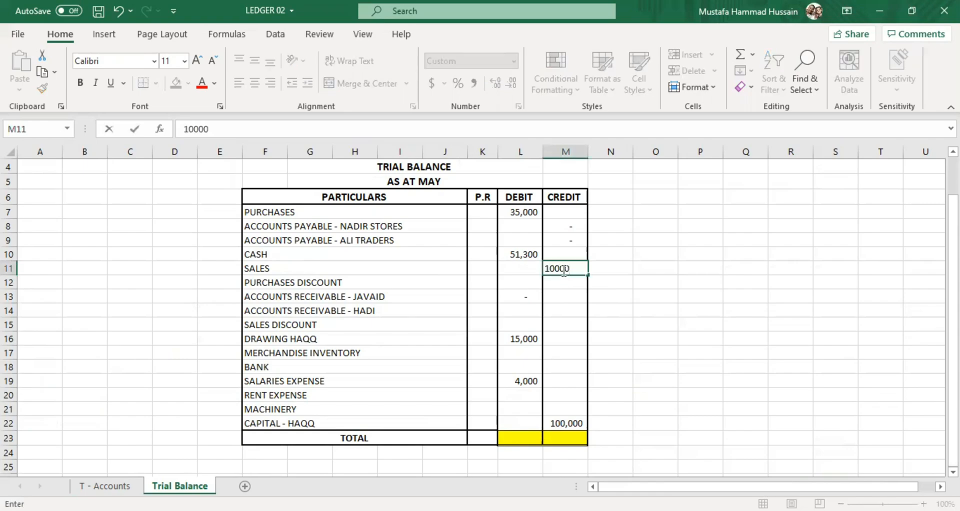
{"action": "type", "text": "0"}
{"action": "left_click", "coordinate": [572, 296]}
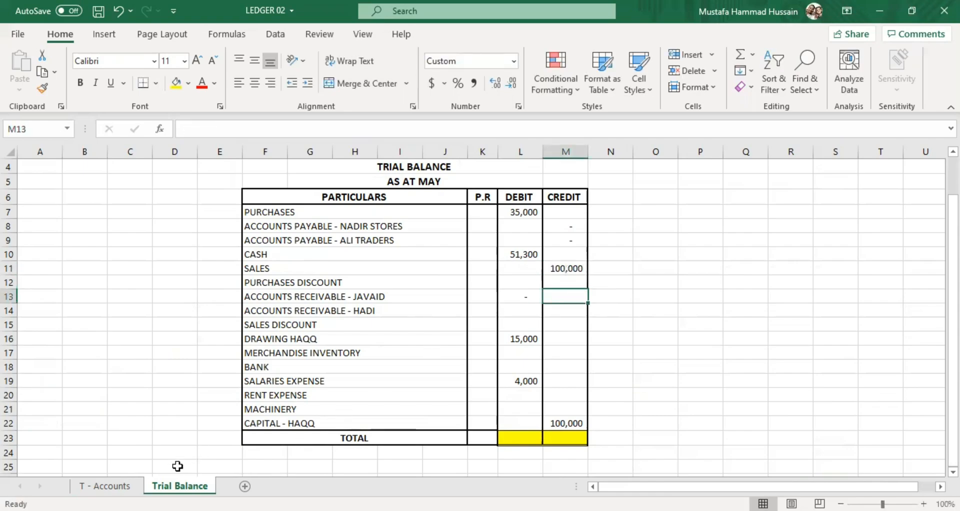
Carry the row-36 Accounts Receivable T-account's June-01 balance to the Trial Balance sheet as a debit of 40000 in L14.
{"action": "left_click", "coordinate": [112, 485]}
{"action": "scroll", "coordinate": [615, 292], "scroll_direction": "down", "scroll_amount": 3}
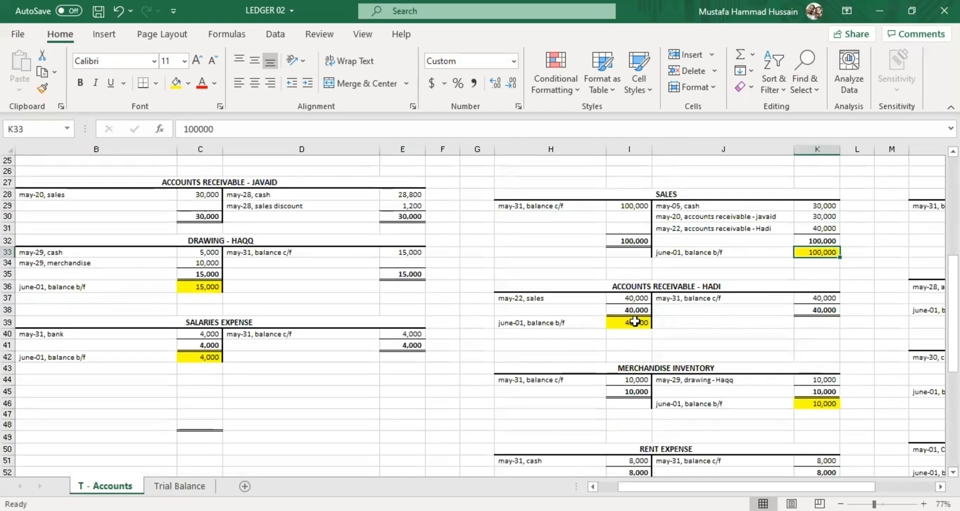
{"action": "left_click", "coordinate": [178, 485]}
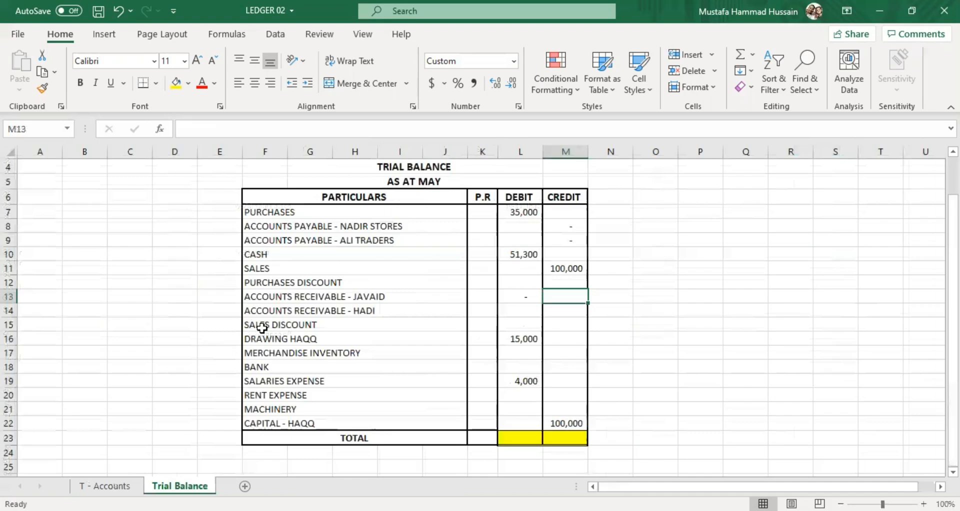
{"action": "left_click", "coordinate": [508, 312]}
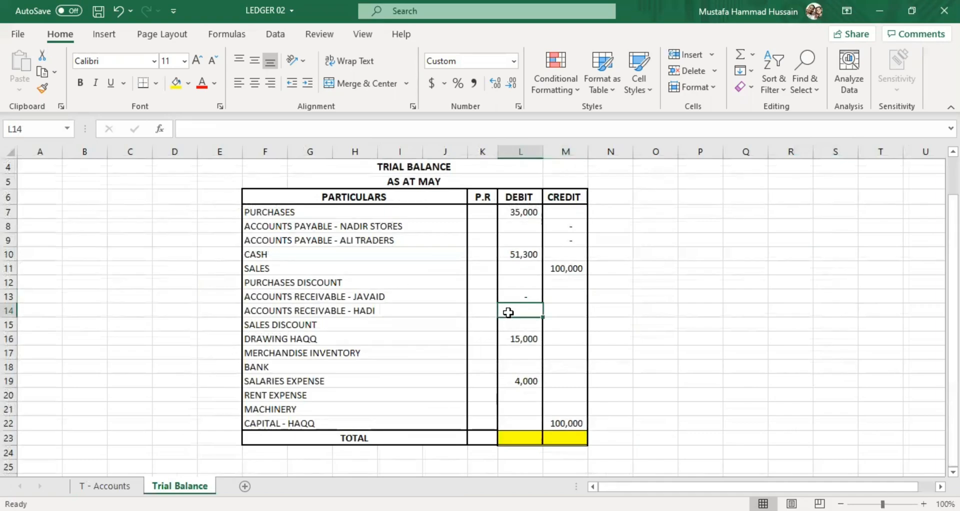
{"action": "type", "text": "40000"}
{"action": "left_click", "coordinate": [522, 365]}
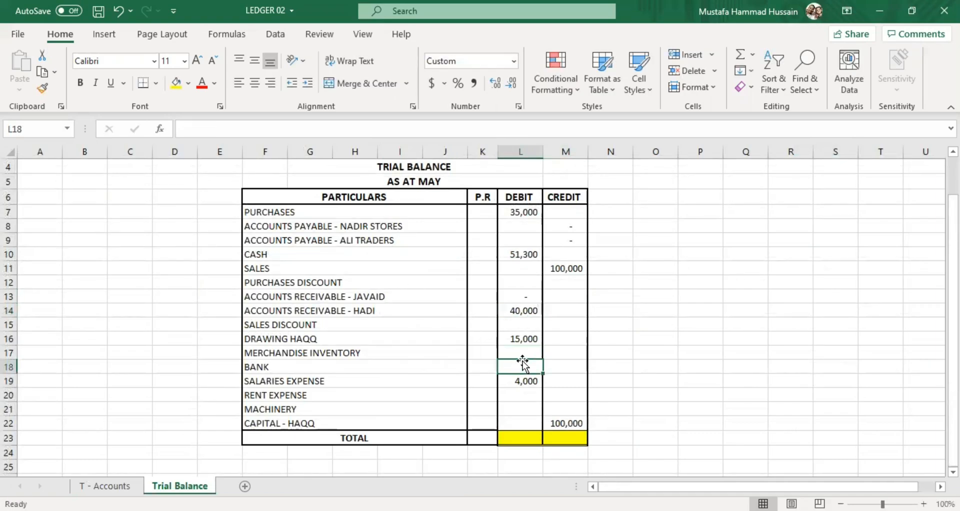
Examine the Merchandise Inventory T-account's May-31 balance c/f, May-29 drawing entry and June-01 balance b/f on the T - Accounts sheet.
{"action": "left_click", "coordinate": [128, 484]}
{"action": "scroll", "coordinate": [736, 237], "scroll_direction": "down", "scroll_amount": 3}
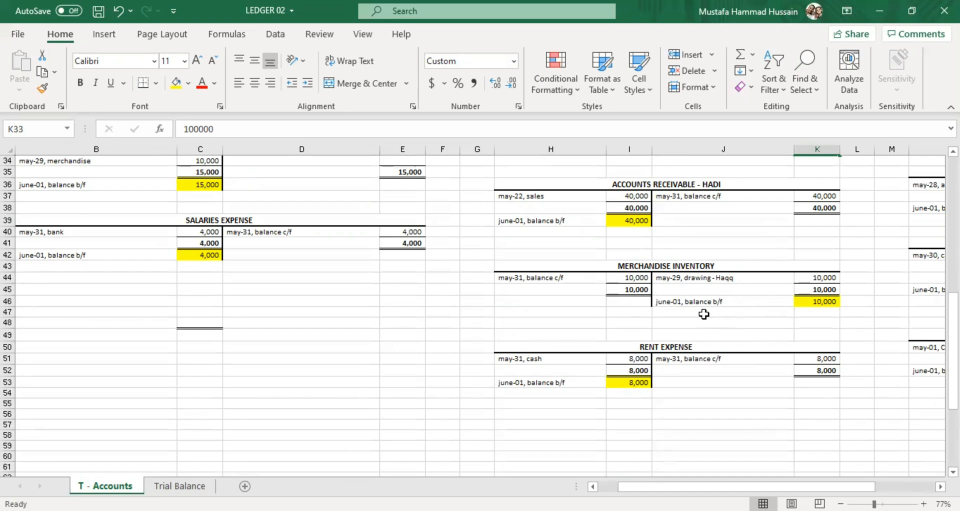
{"action": "left_click", "coordinate": [673, 263]}
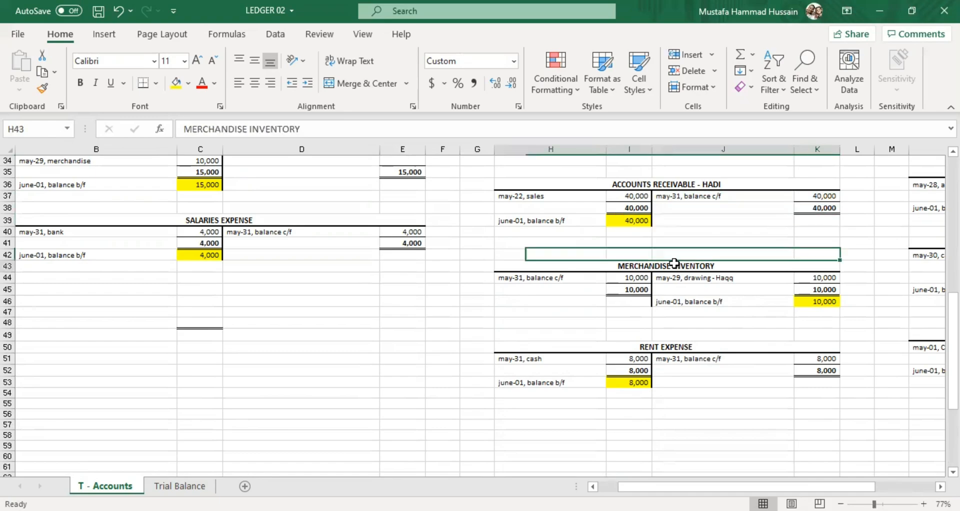
{"action": "left_click", "coordinate": [599, 301]}
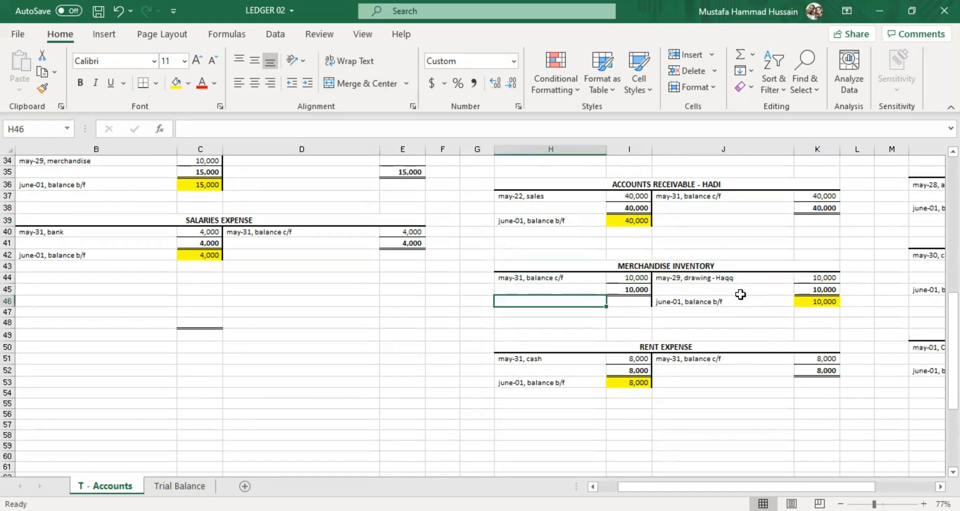
{"action": "left_click", "coordinate": [798, 301]}
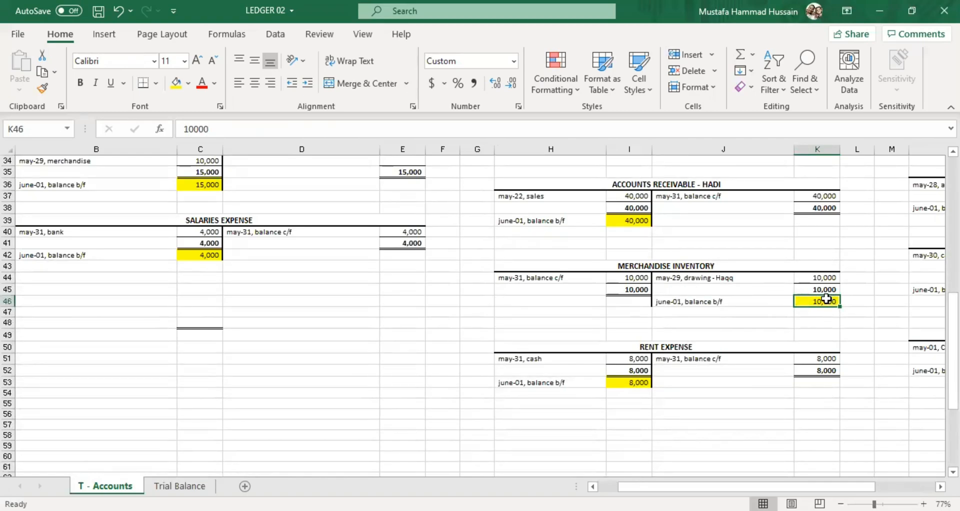
{"action": "left_click", "coordinate": [562, 278]}
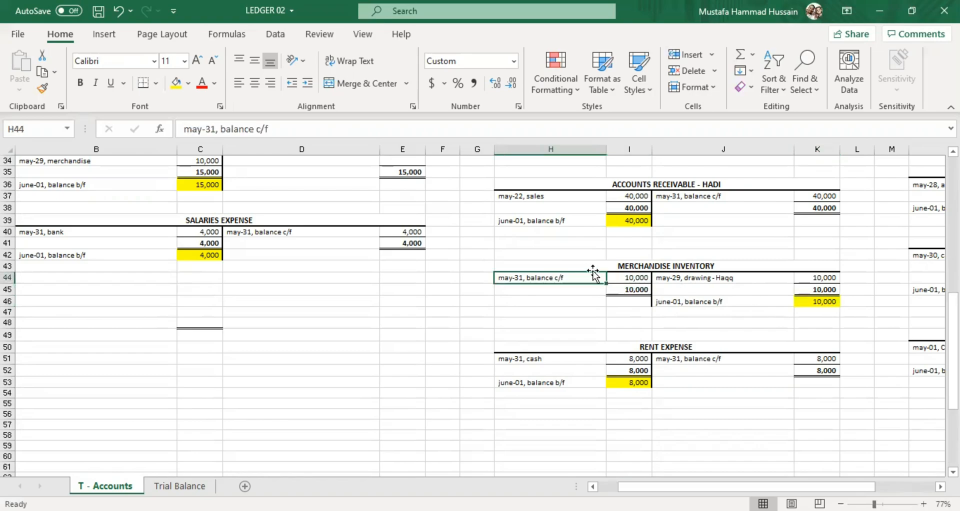
{"action": "left_click", "coordinate": [692, 280]}
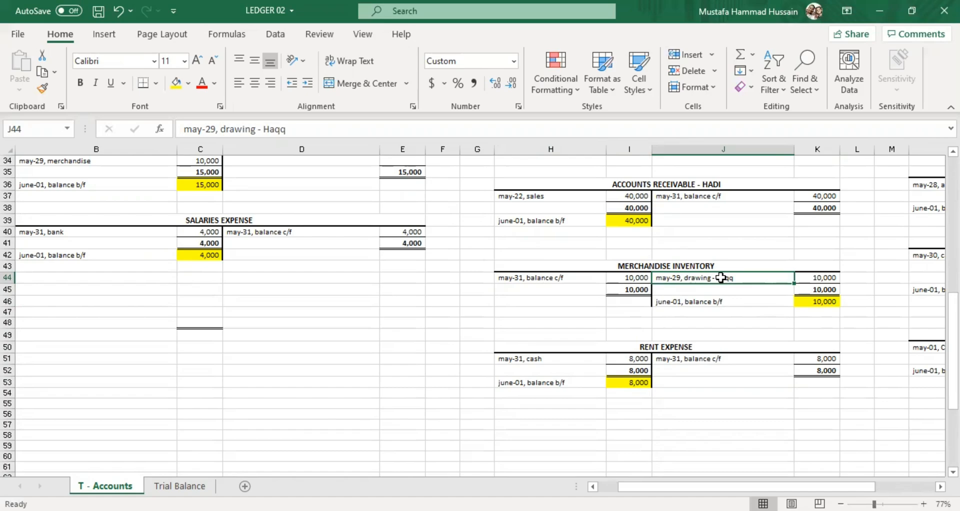
{"action": "left_click", "coordinate": [831, 306]}
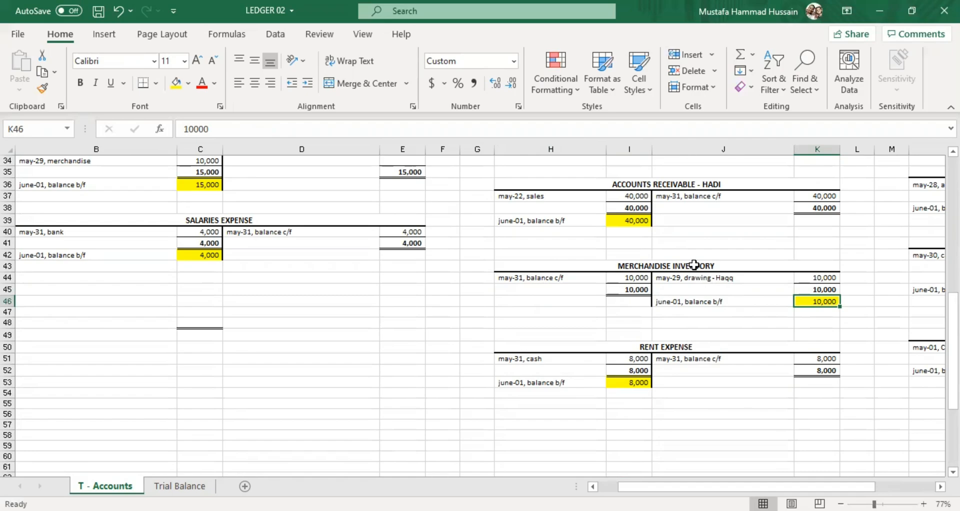
{"action": "left_click", "coordinate": [693, 265]}
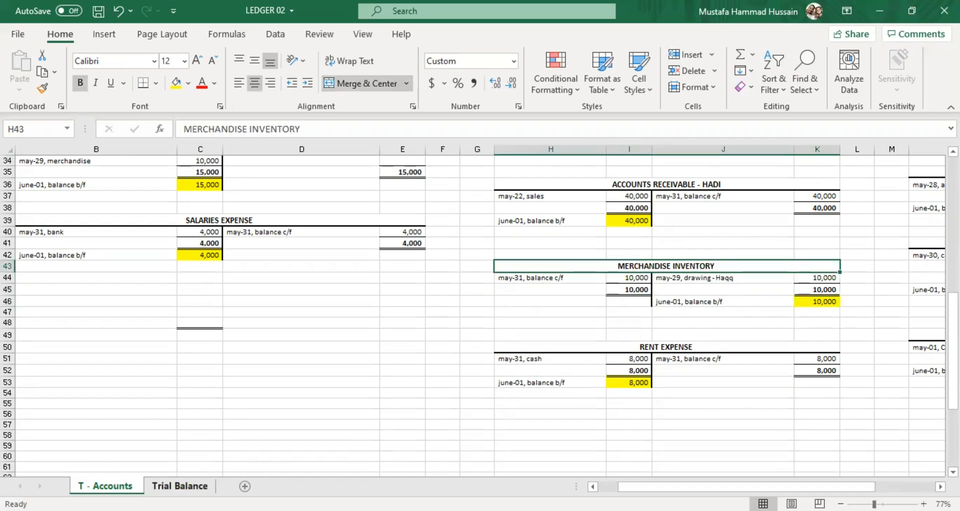
Carry the Merchandise Inventory account's June-01 balance to the Trial Balance sheet as a credit of 10000 in M17.
{"action": "left_click", "coordinate": [180, 485]}
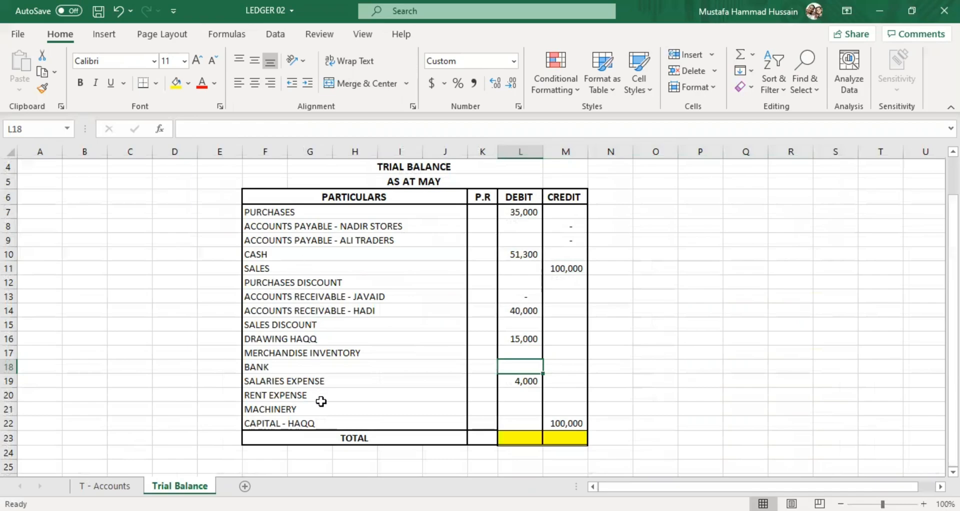
{"action": "left_click", "coordinate": [562, 353]}
{"action": "type", "text": "10000"}
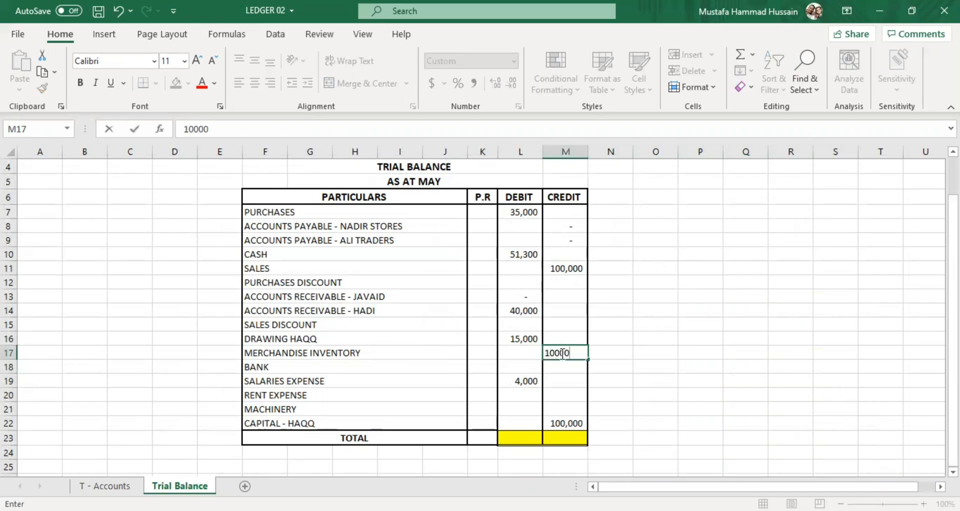
{"action": "left_click", "coordinate": [459, 383]}
Carry the Rent Expense account's June-01 balance to the Trial Balance sheet as a debit of 8000 in L20.
{"action": "key", "text": "ctrl+Page_Up"}
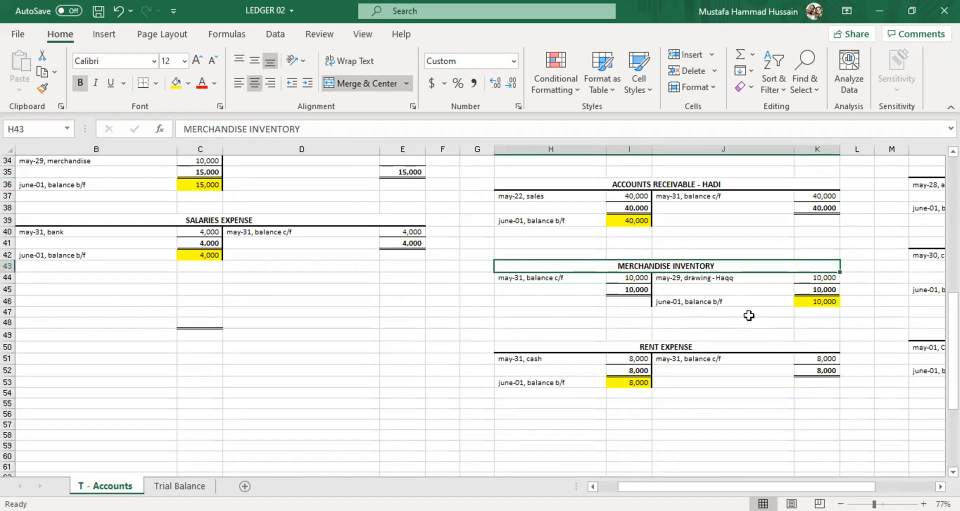
{"action": "left_click", "coordinate": [188, 484]}
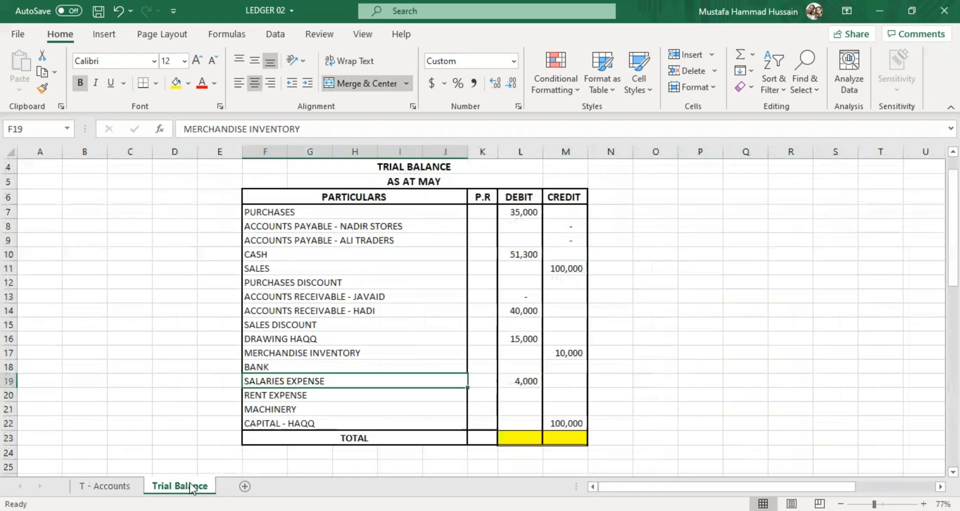
{"action": "left_click", "coordinate": [533, 394]}
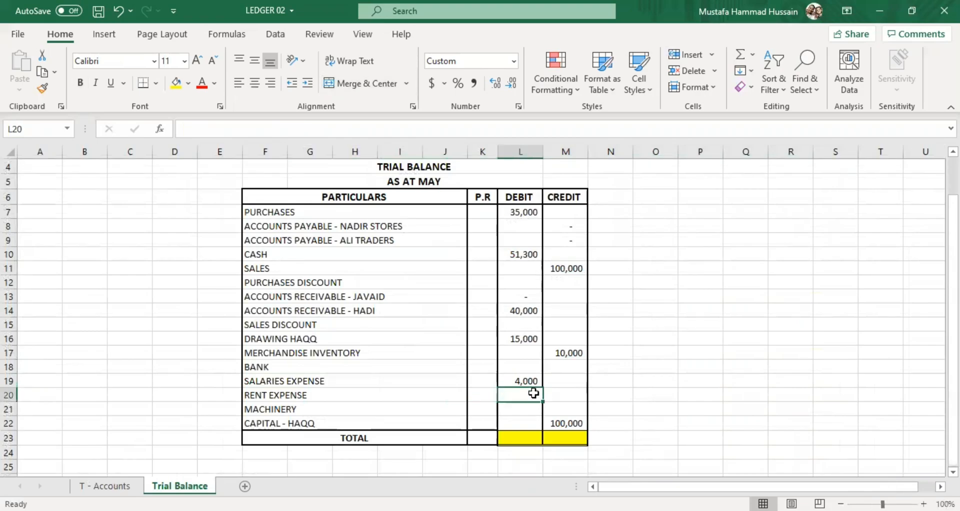
{"action": "type", "text": "8000"}
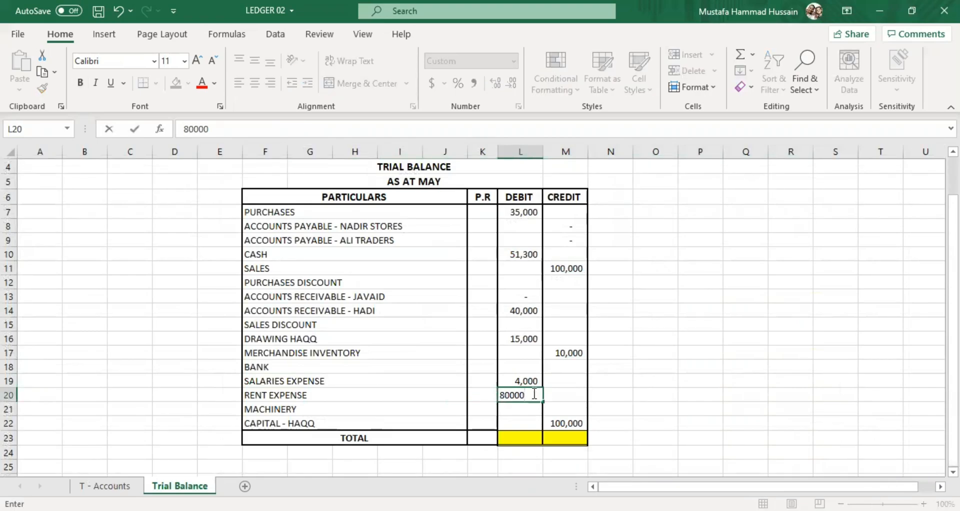
{"action": "left_click", "coordinate": [458, 392]}
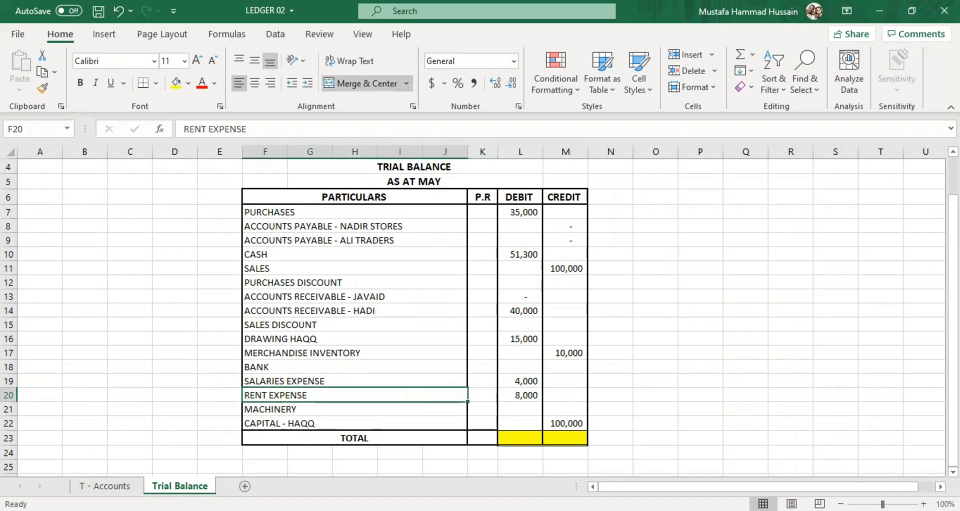
Carry the Machinery account's June-01 balance to the Trial Balance sheet as a debit of 40000 in L21.
{"action": "left_click", "coordinate": [104, 485]}
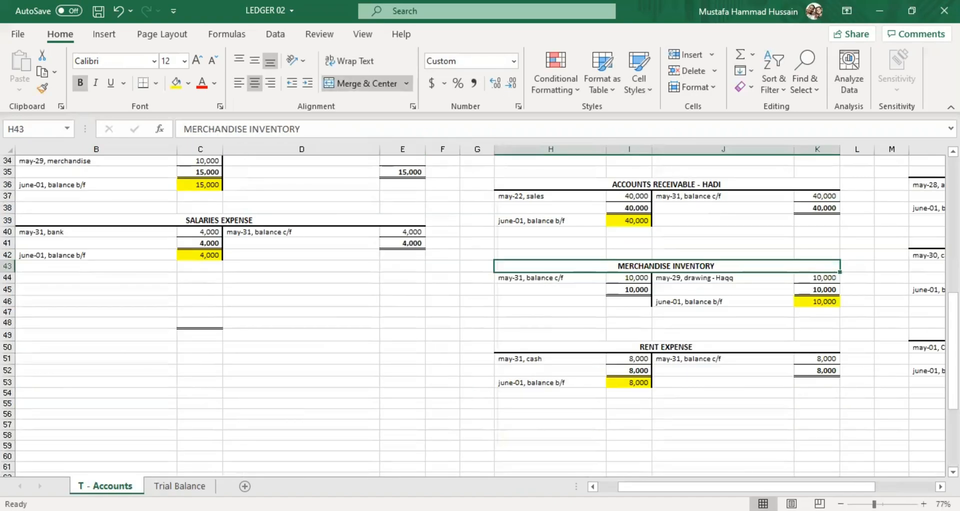
{"action": "left_click_drag", "start_coordinate": [816, 486], "coordinate": [877, 486]}
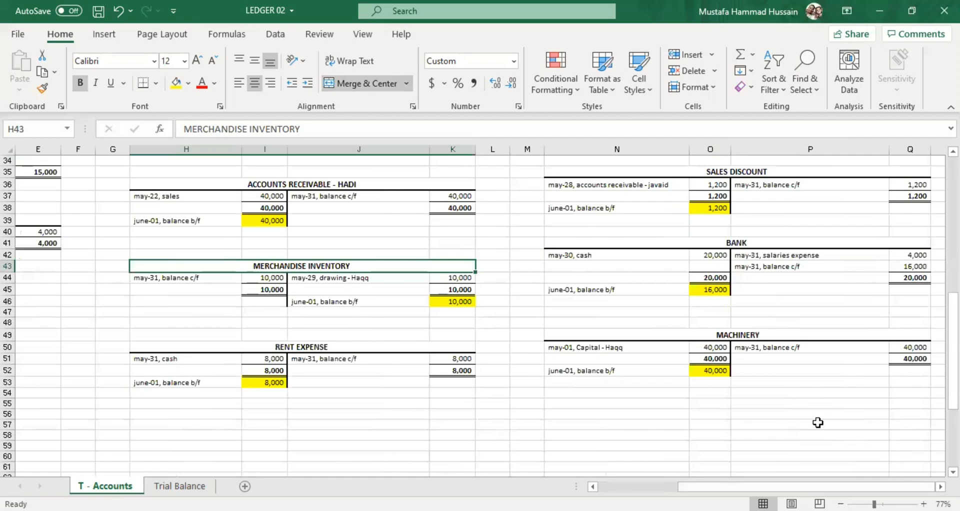
{"action": "left_click", "coordinate": [202, 487]}
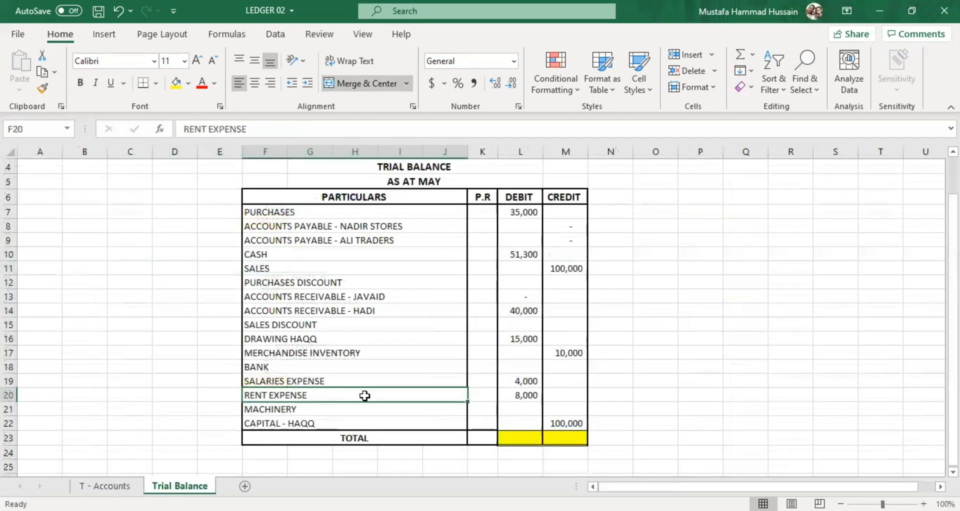
{"action": "left_click", "coordinate": [519, 408]}
{"action": "type", "text": "40000"}
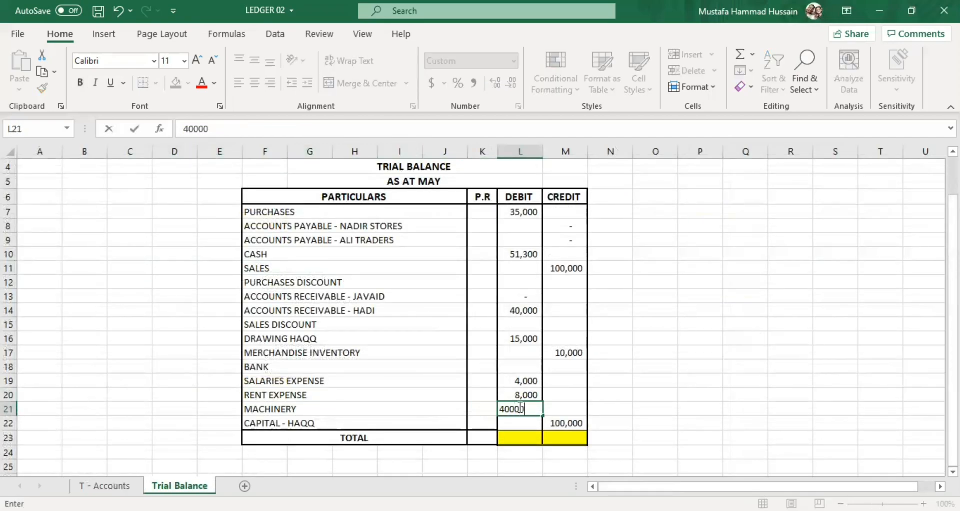
{"action": "left_click", "coordinate": [385, 400]}
Carry the Bank account's June-01 balance to the Trial Balance sheet as a debit of 16000 in L18.
{"action": "left_click", "coordinate": [105, 485]}
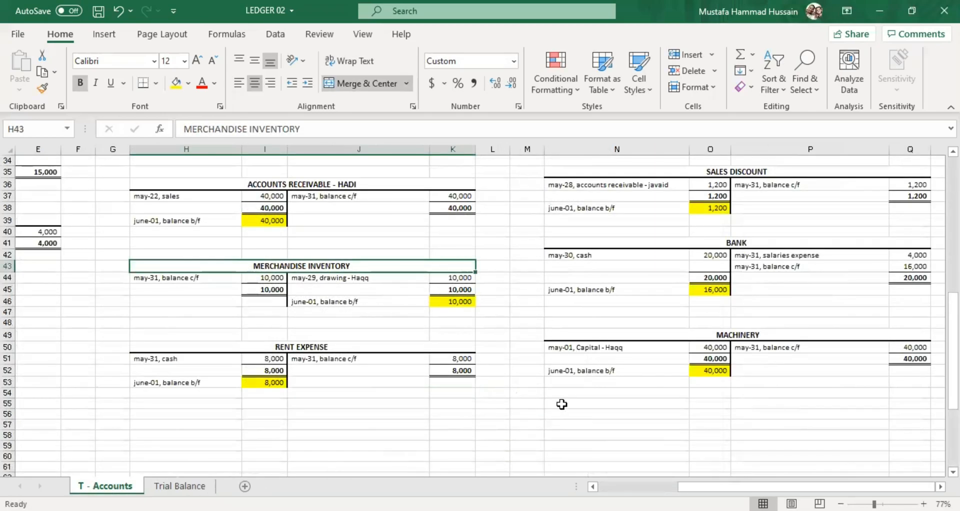
{"action": "scroll", "coordinate": [559, 414], "scroll_direction": "up", "scroll_amount": 2}
{"action": "left_click", "coordinate": [725, 359]}
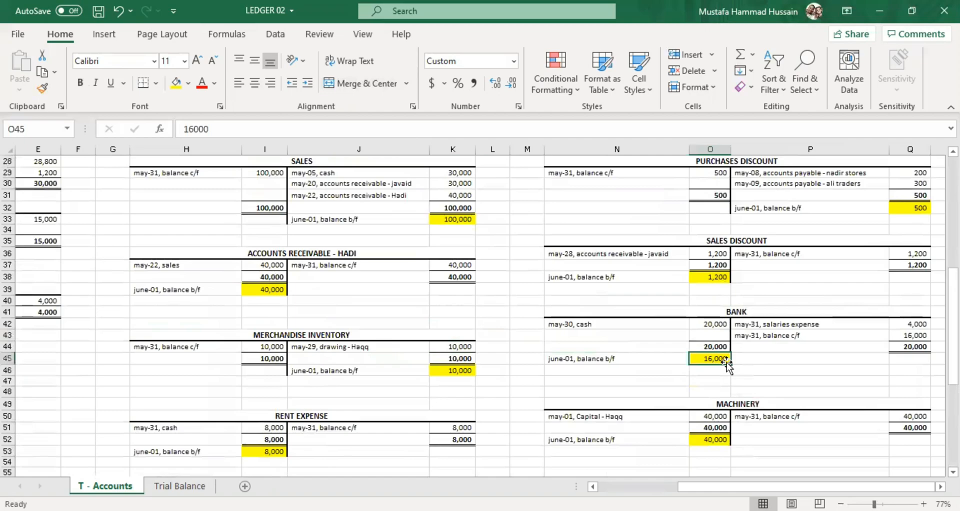
{"action": "left_click", "coordinate": [202, 486]}
{"action": "left_click", "coordinate": [525, 370]}
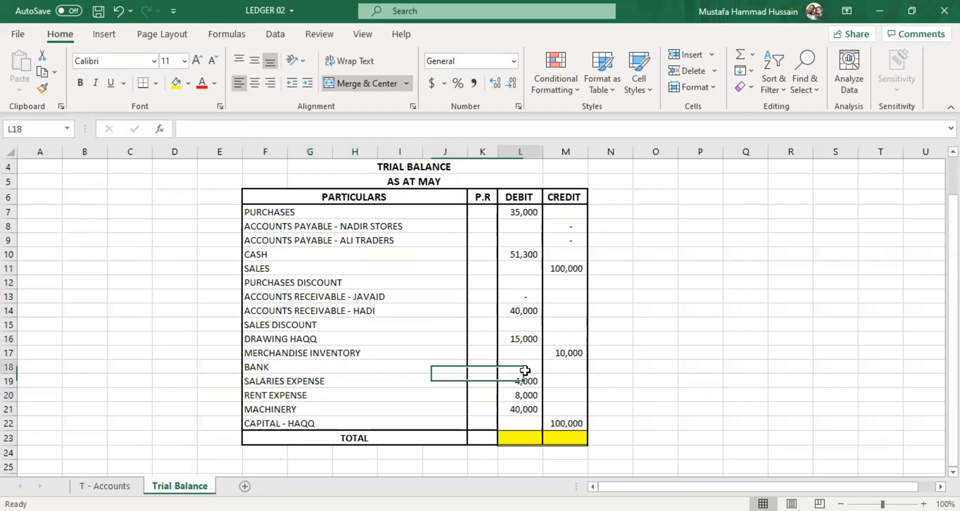
{"action": "type", "text": "16000"}
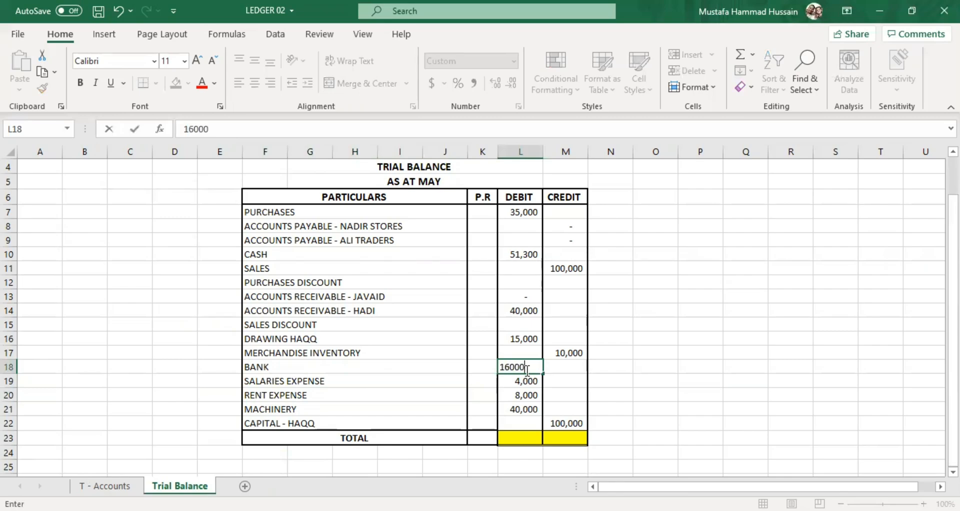
{"action": "key", "text": "Return"}
Carry the Sales Discount account's June-01 balance to the Trial Balance sheet as a debit of 1200 in L15.
{"action": "key", "text": "ctrl+Page_Up"}
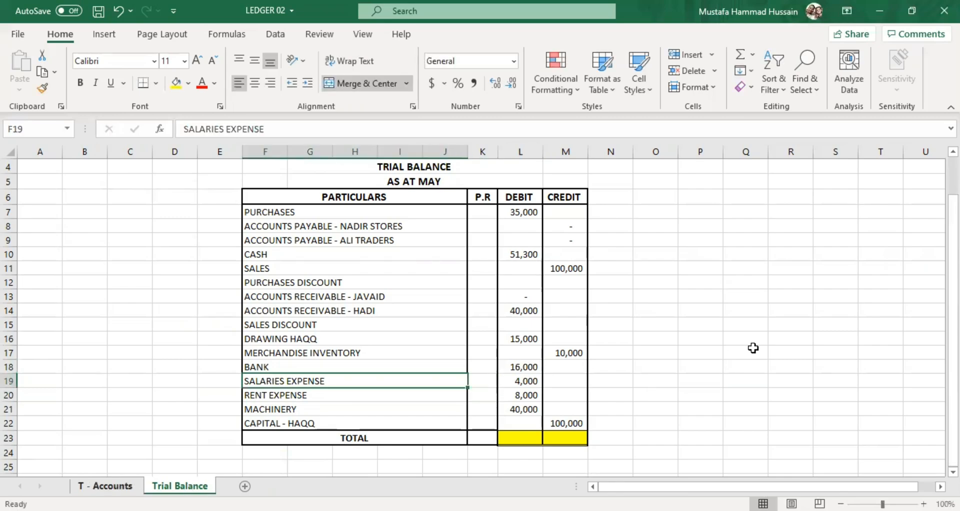
{"action": "scroll", "coordinate": [752, 348], "scroll_direction": "up", "scroll_amount": 1}
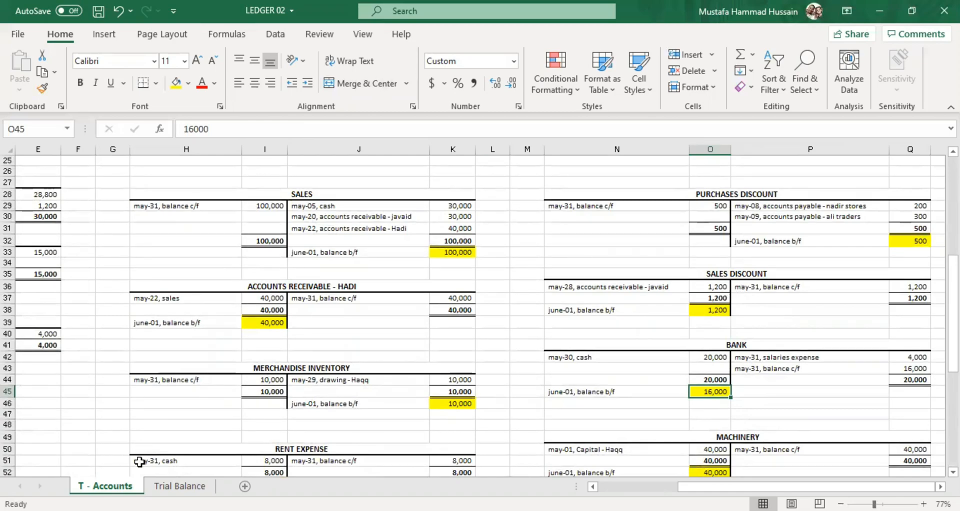
{"action": "left_click", "coordinate": [158, 487]}
{"action": "left_click", "coordinate": [528, 323]}
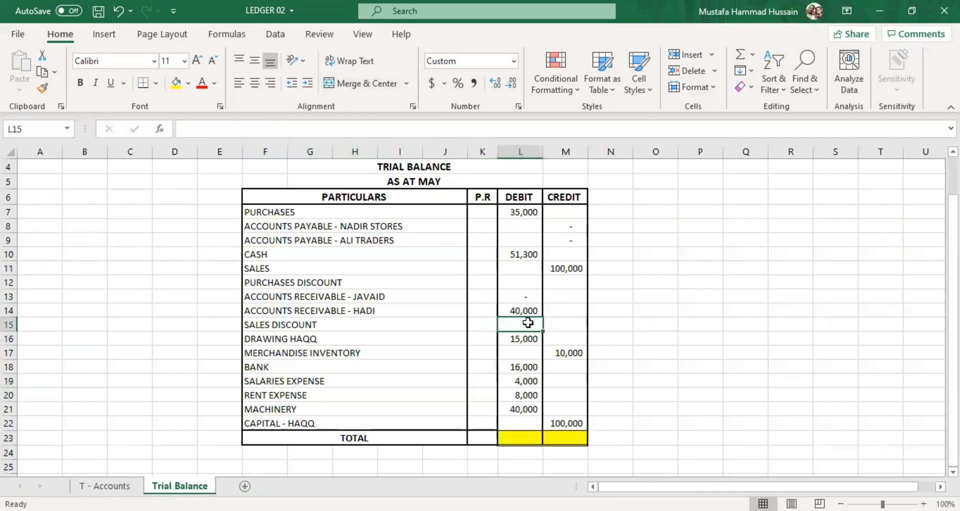
{"action": "type", "text": "12000"}
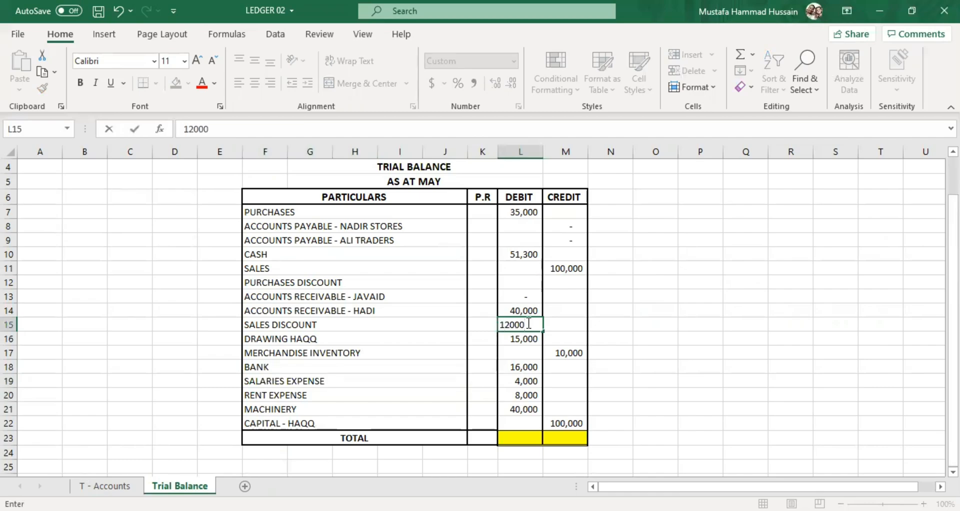
{"action": "left_click", "coordinate": [386, 295]}
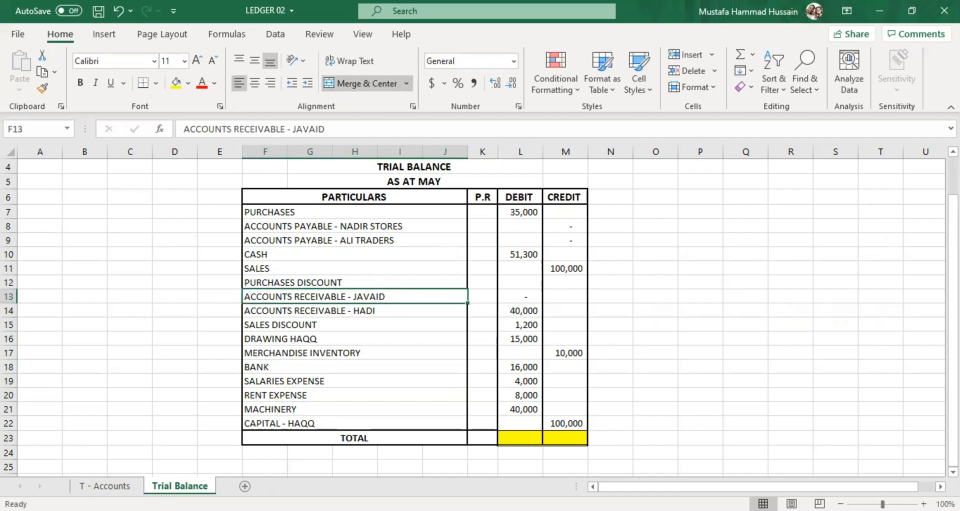
Carry the Purchases Discount account's June-01 balance to the Trial Balance sheet as a credit of 500 in M12.
{"action": "left_click", "coordinate": [105, 485]}
{"action": "scroll", "coordinate": [722, 361], "scroll_direction": "up", "scroll_amount": 3}
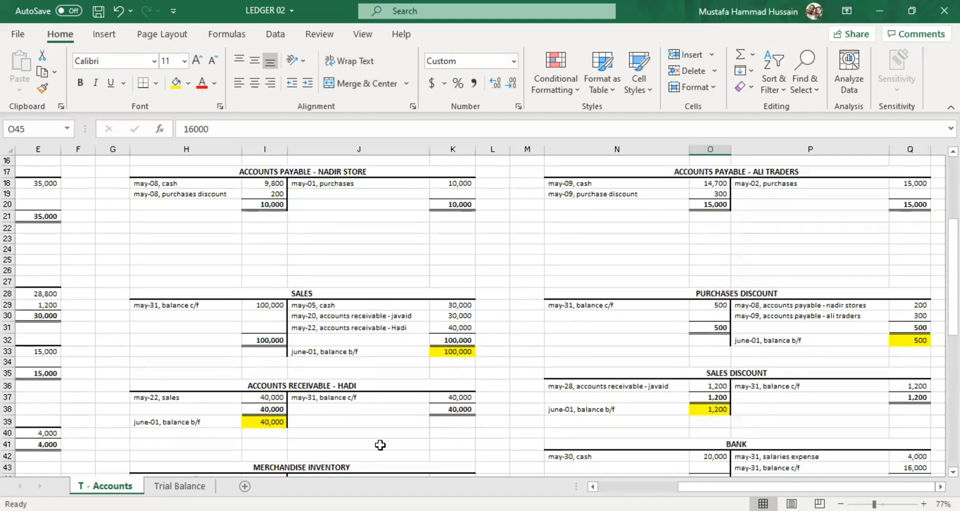
{"action": "left_click", "coordinate": [180, 485]}
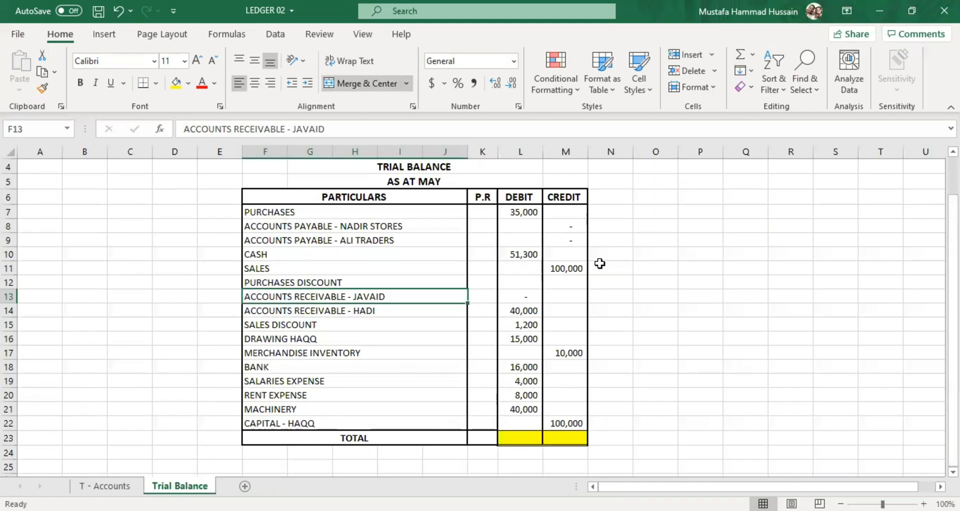
{"action": "left_click", "coordinate": [561, 284]}
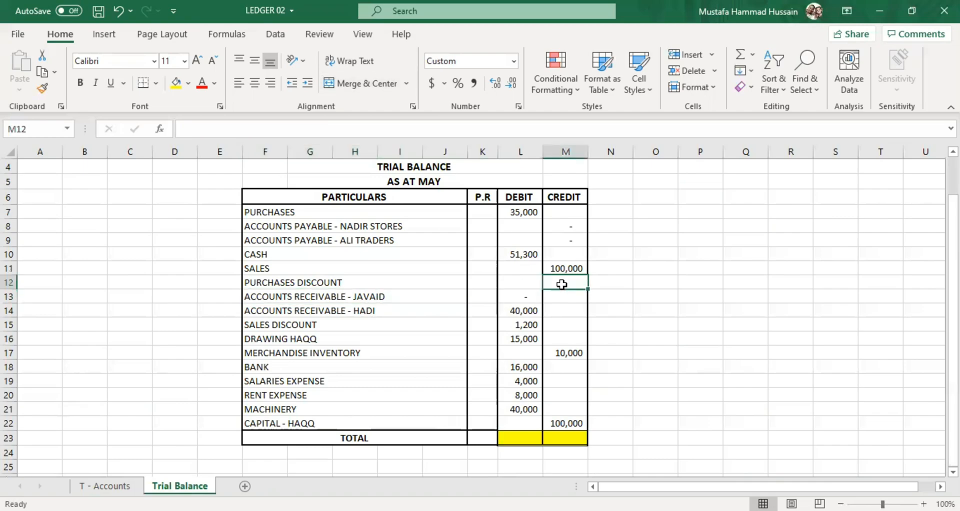
{"action": "type", "text": "500"}
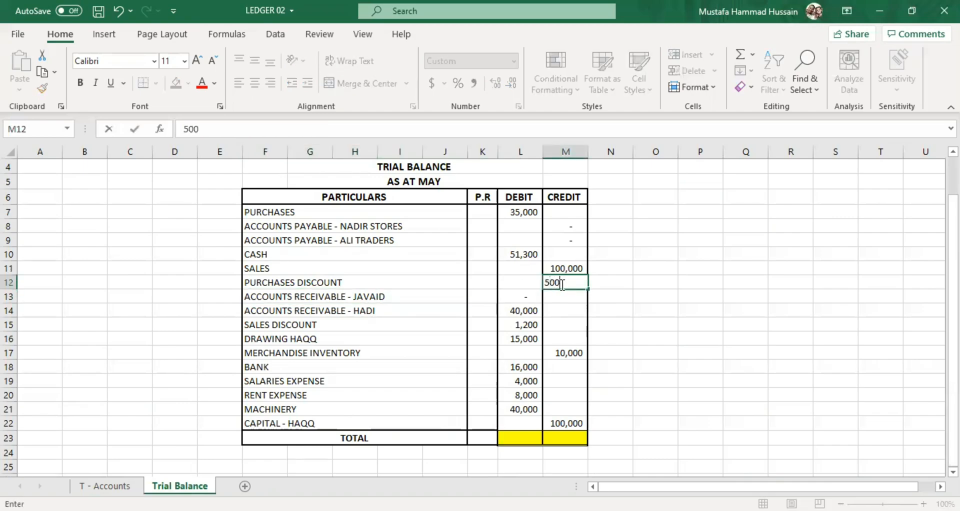
{"action": "left_click", "coordinate": [507, 296]}
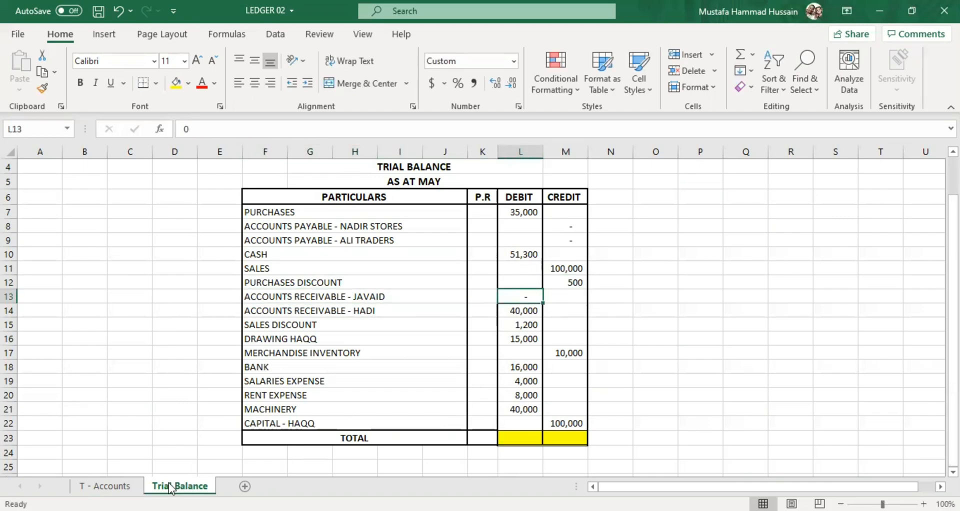
Check the Capital and both Accounts Payable T-accounts against their credit entries on the Trial Balance sheet.
{"action": "left_click", "coordinate": [105, 486]}
{"action": "scroll", "coordinate": [730, 355], "scroll_direction": "up", "scroll_amount": 3}
{"action": "scroll", "coordinate": [755, 345], "scroll_direction": "up", "scroll_amount": 5}
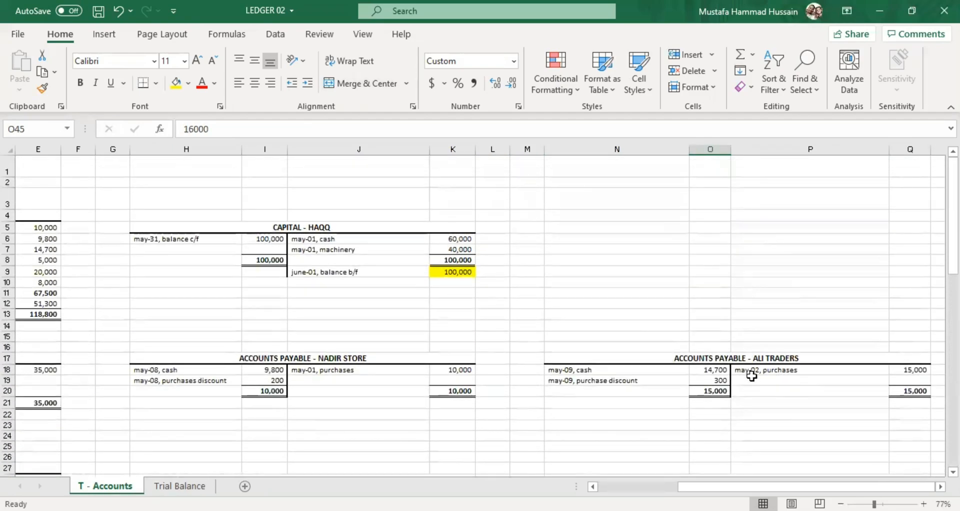
{"action": "scroll", "coordinate": [750, 375], "scroll_direction": "down", "scroll_amount": 1}
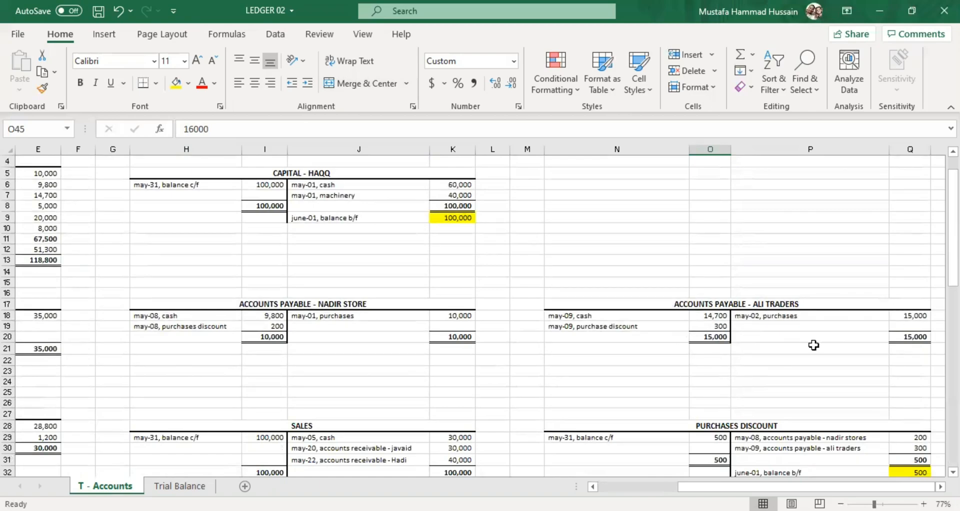
{"action": "left_click", "coordinate": [193, 487]}
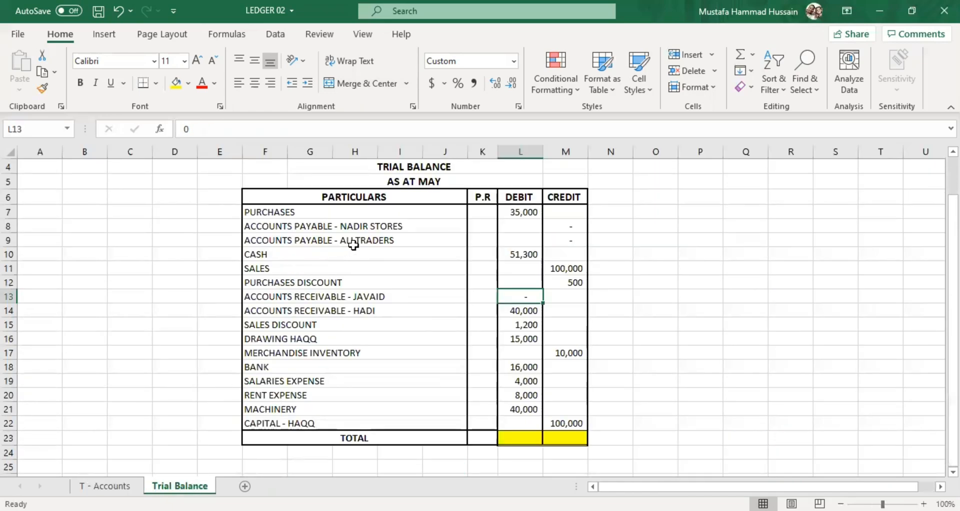
{"action": "left_click", "coordinate": [573, 241]}
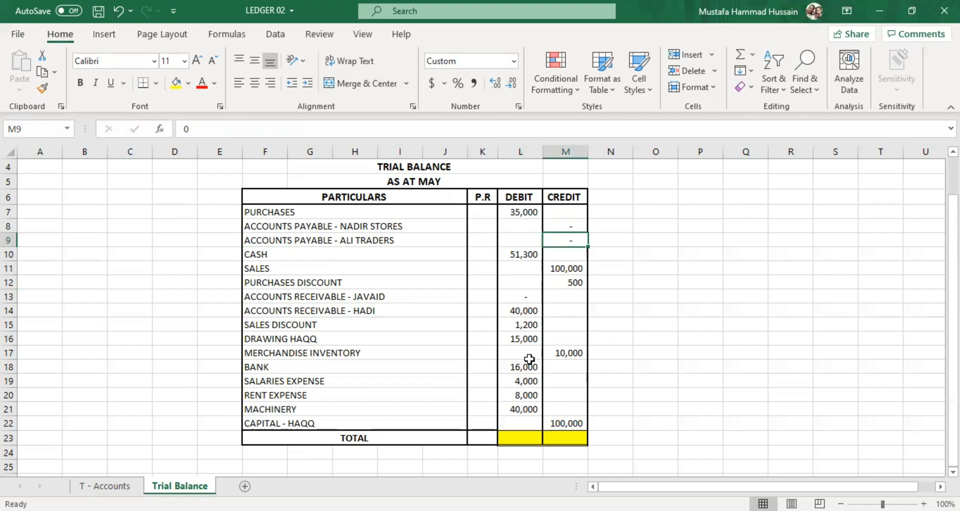
Add up the trial balance's credit entries and enter 210500 as the credit total in M23.
{"action": "left_click", "coordinate": [571, 265]}
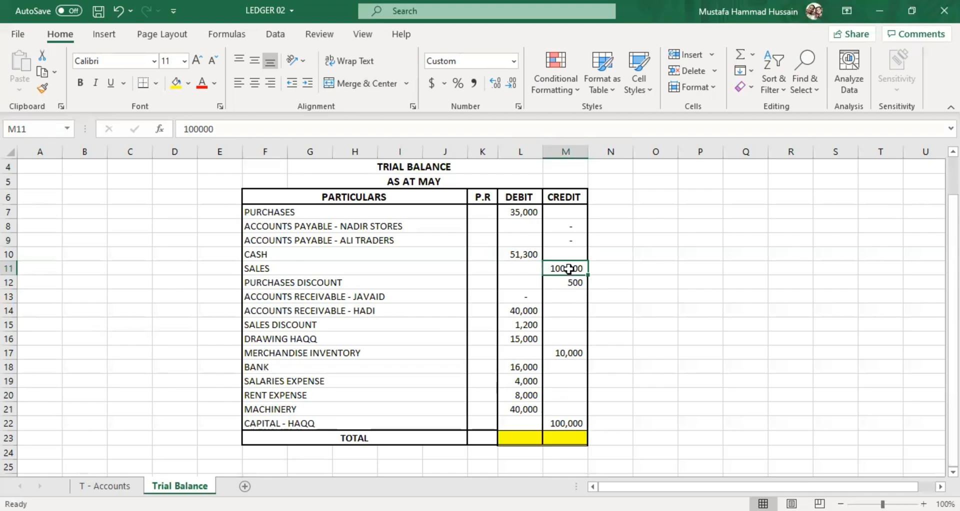
{"action": "left_click", "coordinate": [571, 422]}
{"action": "left_click", "coordinate": [568, 351]}
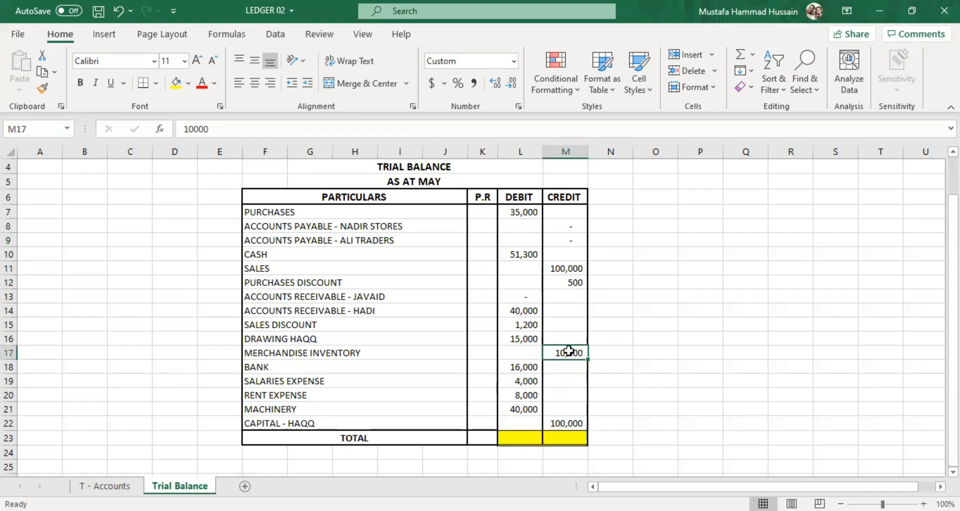
{"action": "left_click", "coordinate": [572, 294]}
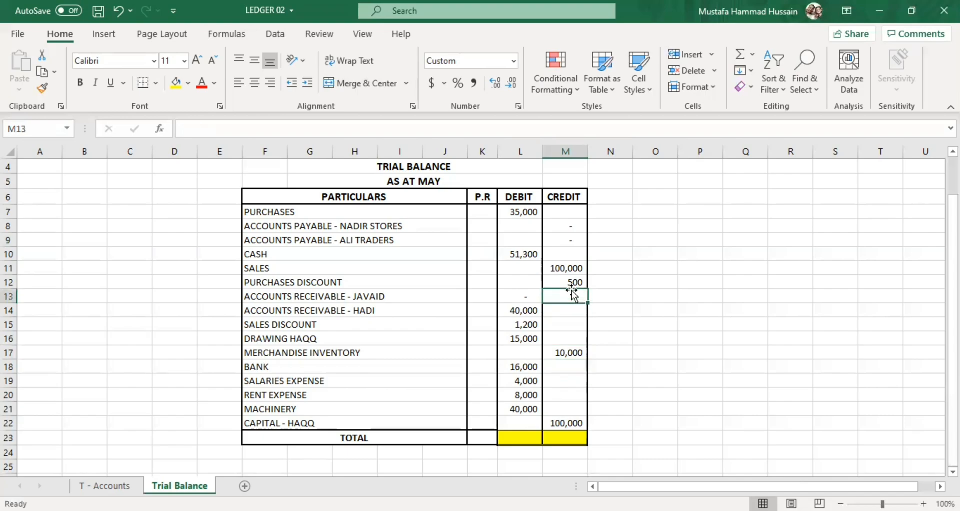
{"action": "double_click", "coordinate": [560, 435]}
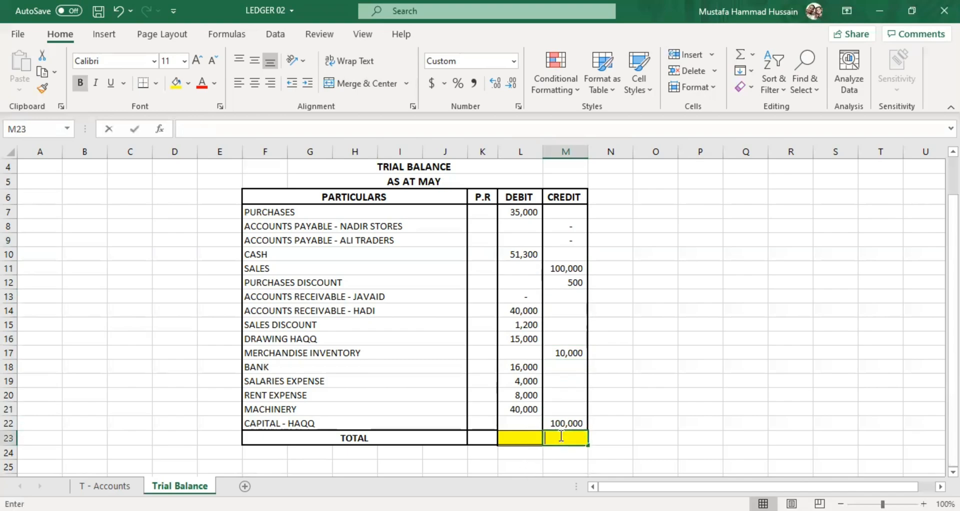
{"action": "type", "text": "210500"}
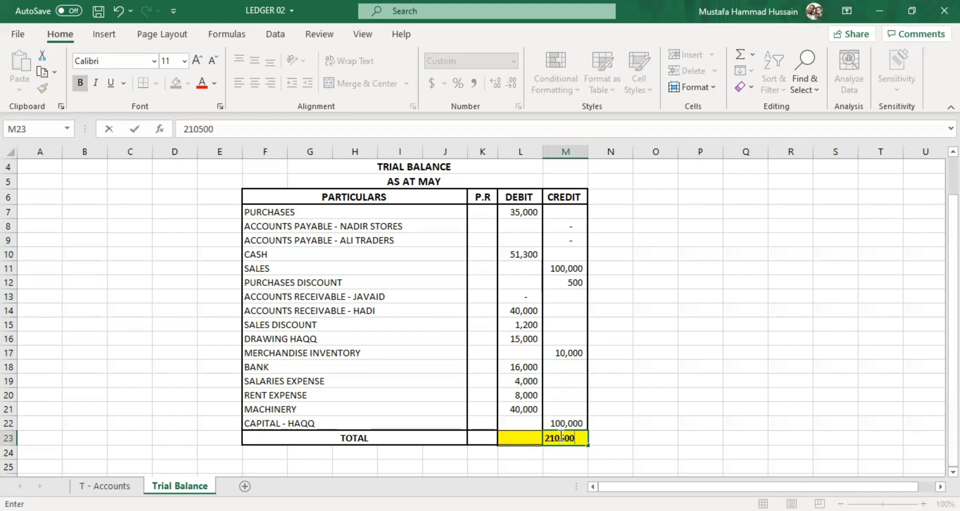
{"action": "left_click", "coordinate": [527, 440]}
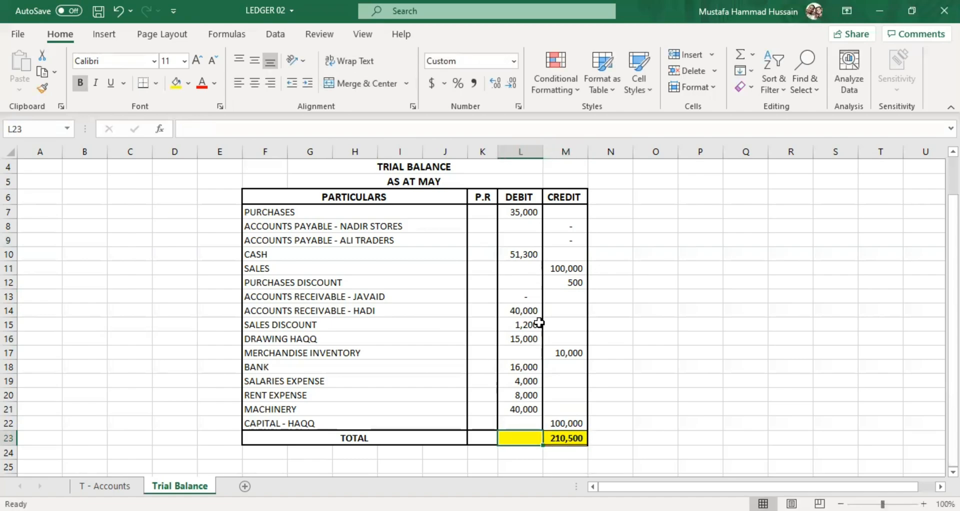
Add up the trial balance's debit entries and enter 210500 as the debit total in L23.
{"action": "left_click_drag", "start_coordinate": [517, 212], "coordinate": [521, 420]}
{"action": "left_click", "coordinate": [520, 436]}
{"action": "left_click", "coordinate": [506, 211]}
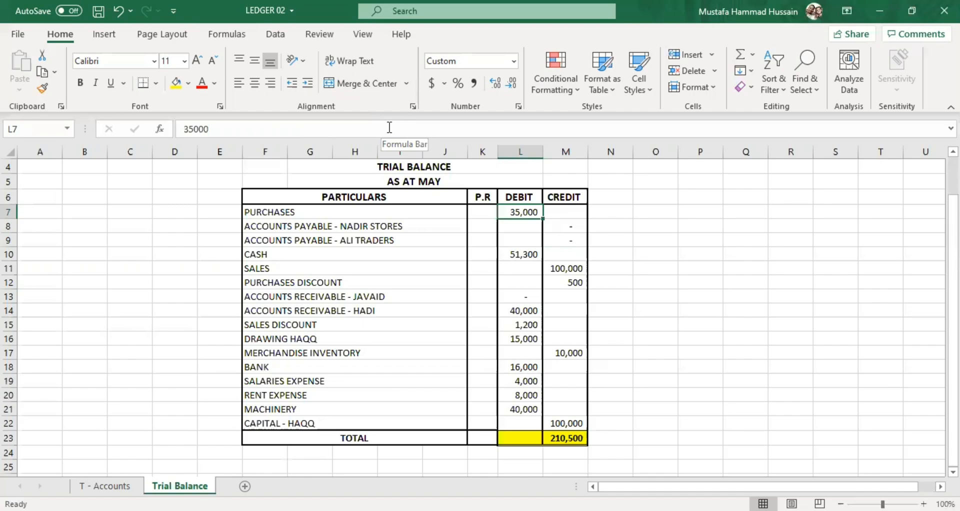
{"action": "double_click", "coordinate": [524, 439]}
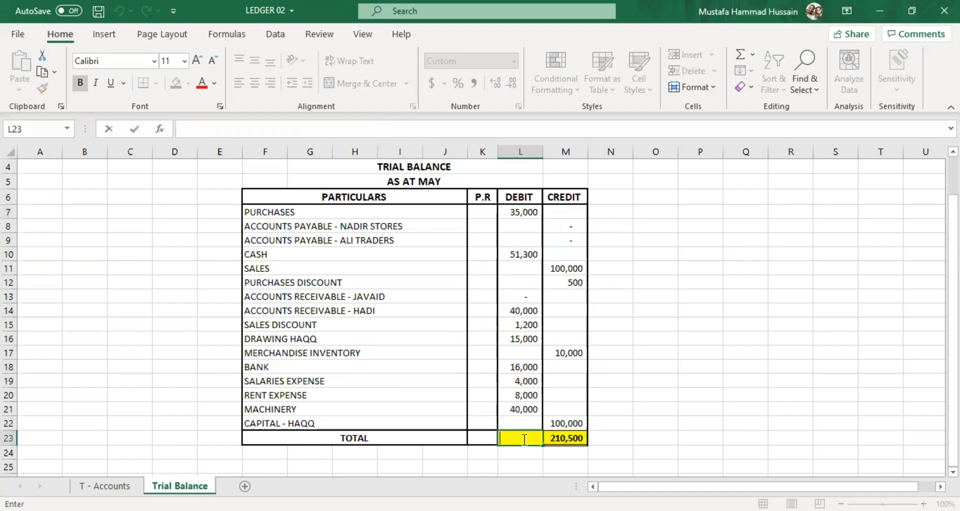
{"action": "type", "text": "210500"}
{"action": "left_click", "coordinate": [643, 419]}
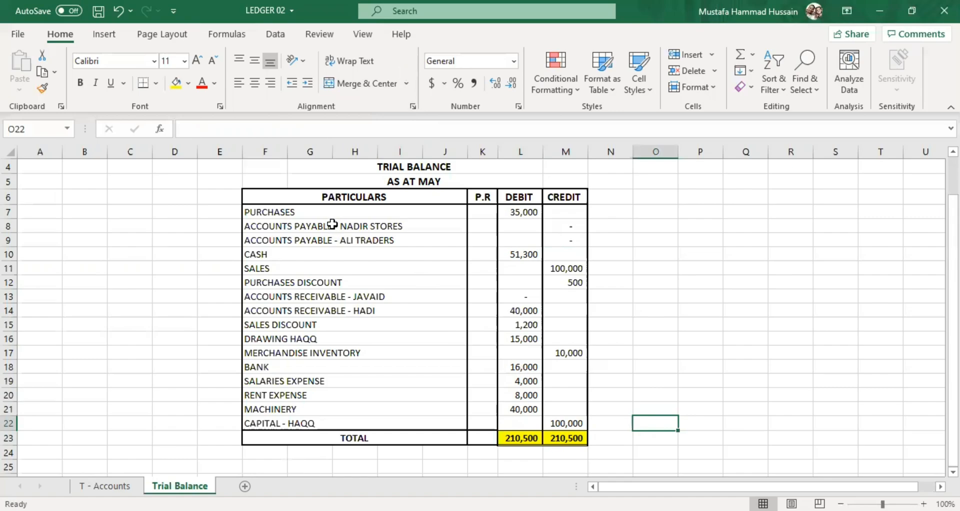
Look over the whole set of T-accounts on the T - Accounts sheet.
{"action": "left_click", "coordinate": [104, 486]}
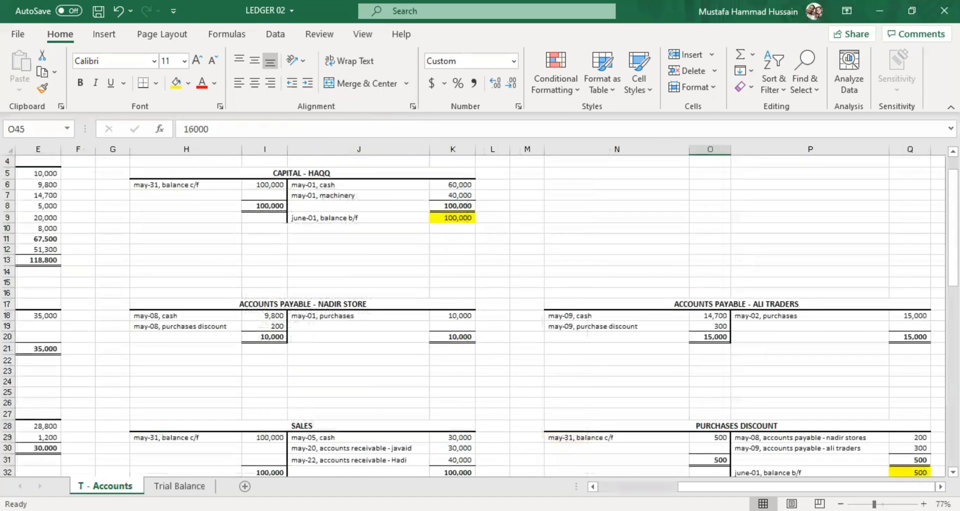
{"action": "left_click_drag", "start_coordinate": [874, 504], "coordinate": [861, 504]}
{"action": "scroll", "coordinate": [579, 328], "scroll_direction": "down", "scroll_amount": 8}
{"action": "scroll", "coordinate": [532, 317], "scroll_direction": "up", "scroll_amount": 8}
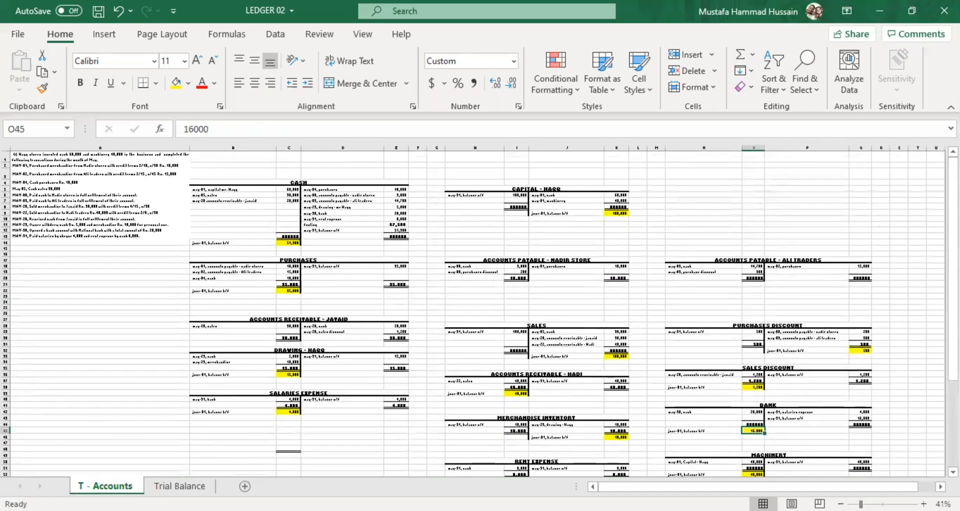
{"action": "scroll", "coordinate": [825, 452], "scroll_direction": "up", "scroll_amount": 5, "text": "ctrl"}
{"action": "scroll", "coordinate": [336, 276], "scroll_direction": "up", "scroll_amount": 7}
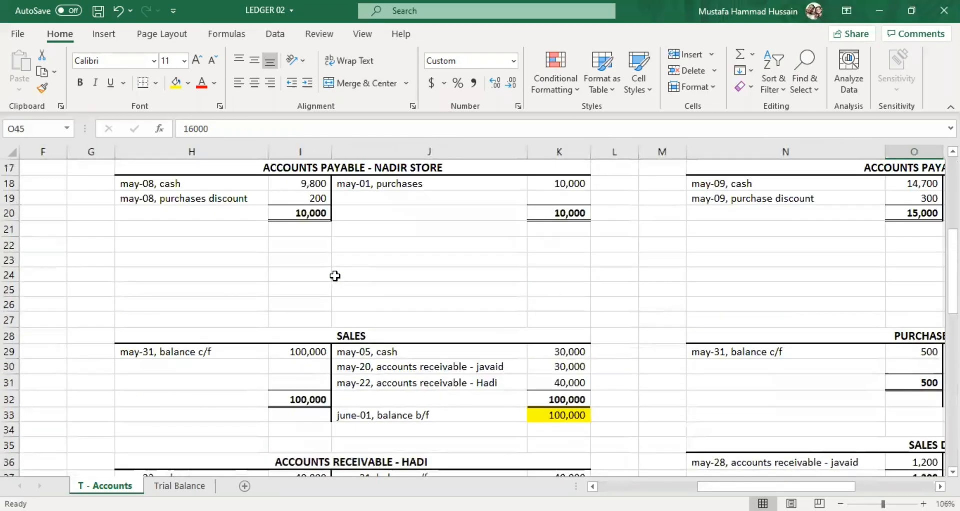
Review the Trial Balance sheet from its heading to its totals, checking the Cash and Machinery debit entries.
{"action": "left_click", "coordinate": [180, 486]}
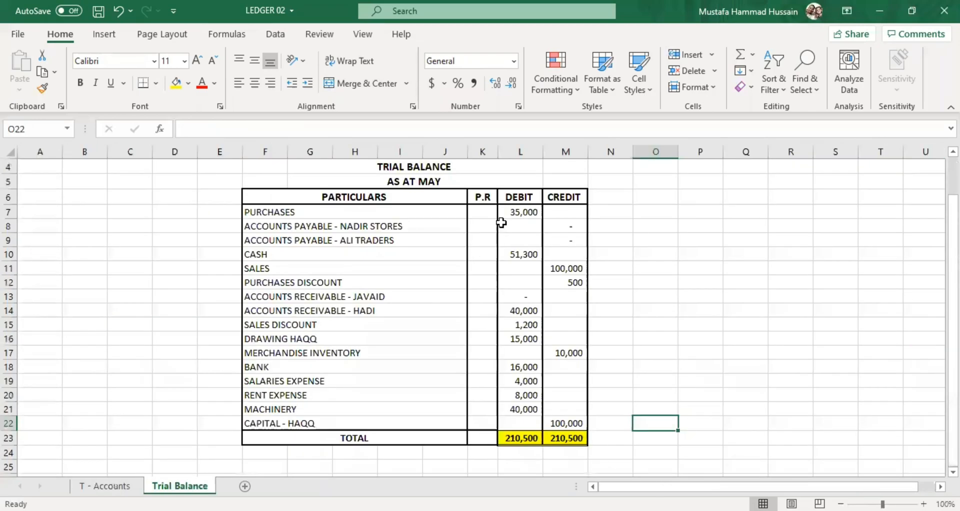
{"action": "left_click", "coordinate": [564, 381]}
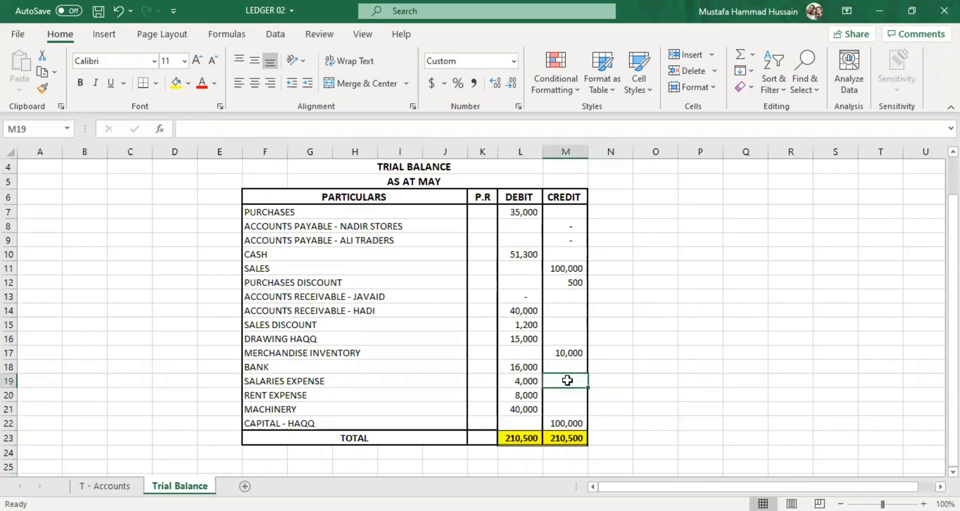
{"action": "scroll", "coordinate": [341, 423], "scroll_direction": "up", "scroll_amount": 1}
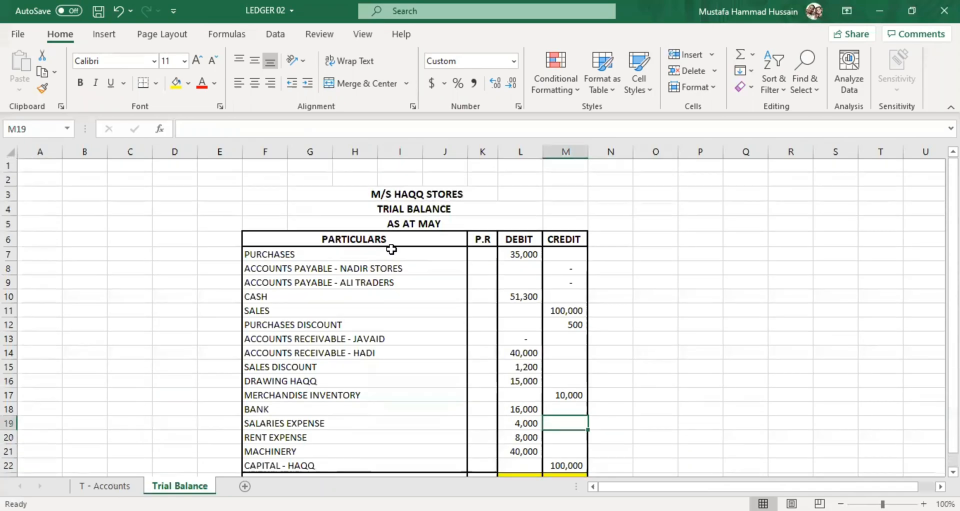
{"action": "scroll", "coordinate": [393, 246], "scroll_direction": "down", "scroll_amount": 2}
{"action": "scroll", "coordinate": [512, 271], "scroll_direction": "up", "scroll_amount": 2}
{"action": "scroll", "coordinate": [486, 274], "scroll_direction": "down", "scroll_amount": 1}
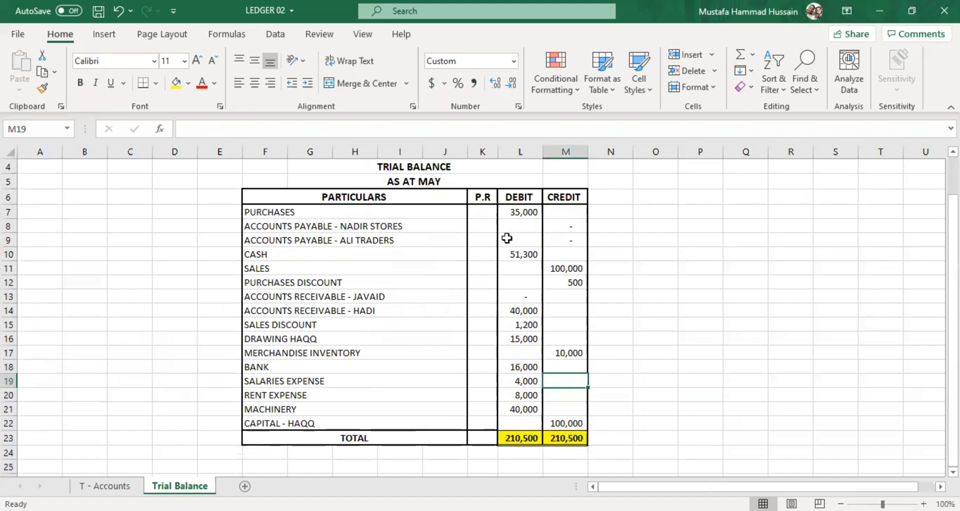
{"action": "left_click", "coordinate": [403, 258]}
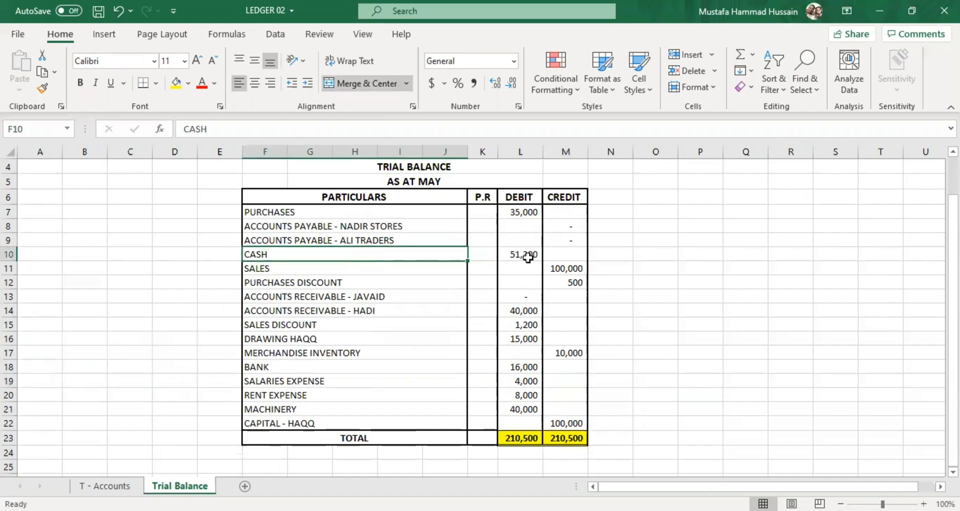
{"action": "left_click", "coordinate": [413, 182]}
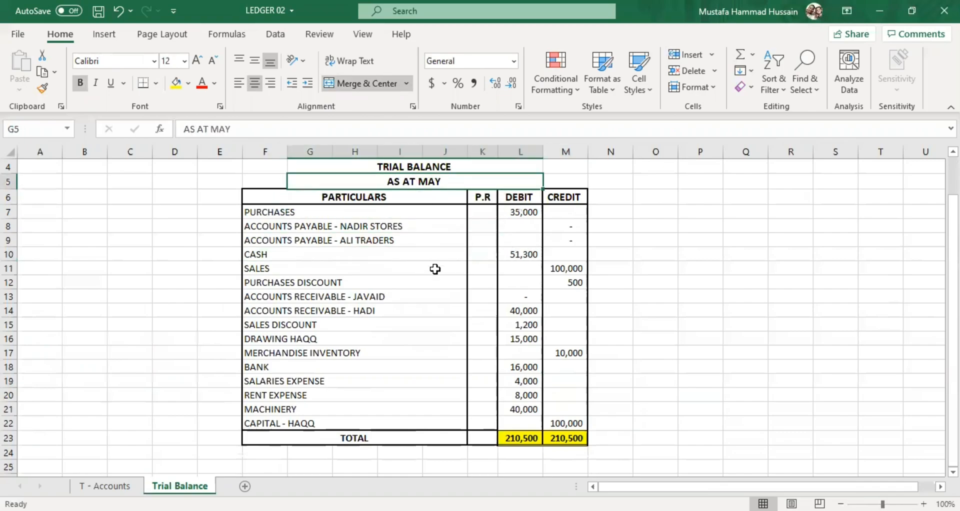
{"action": "left_click", "coordinate": [431, 250]}
{"action": "left_click", "coordinate": [511, 255]}
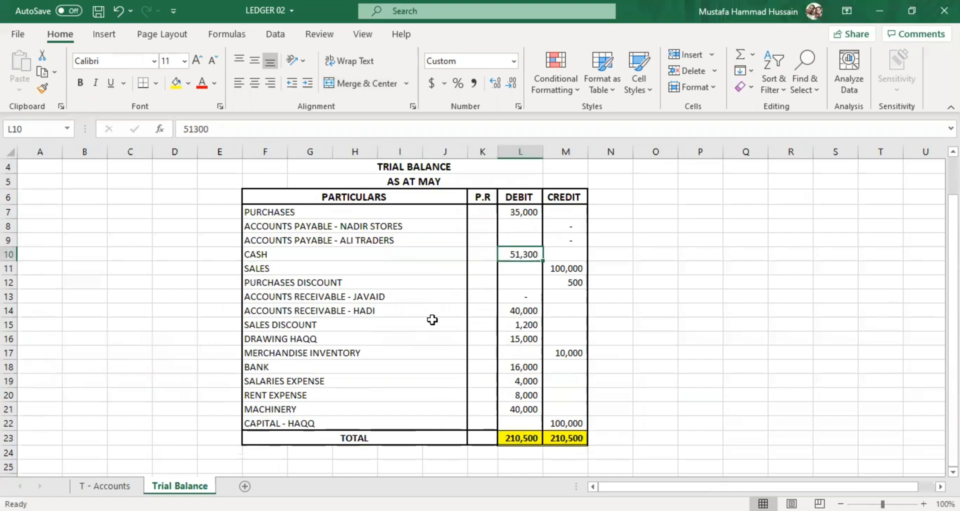
{"action": "left_click", "coordinate": [522, 410]}
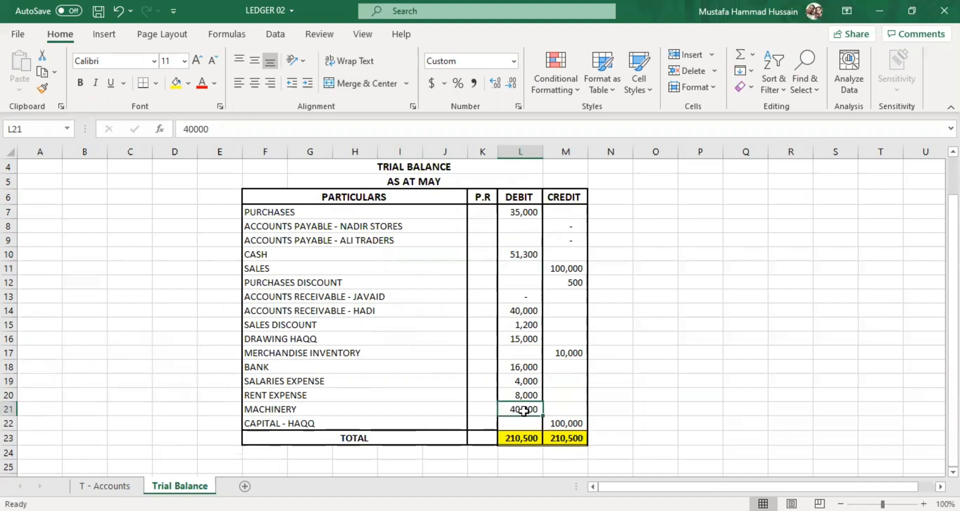
{"action": "left_click", "coordinate": [306, 407]}
{"action": "left_click", "coordinate": [529, 409]}
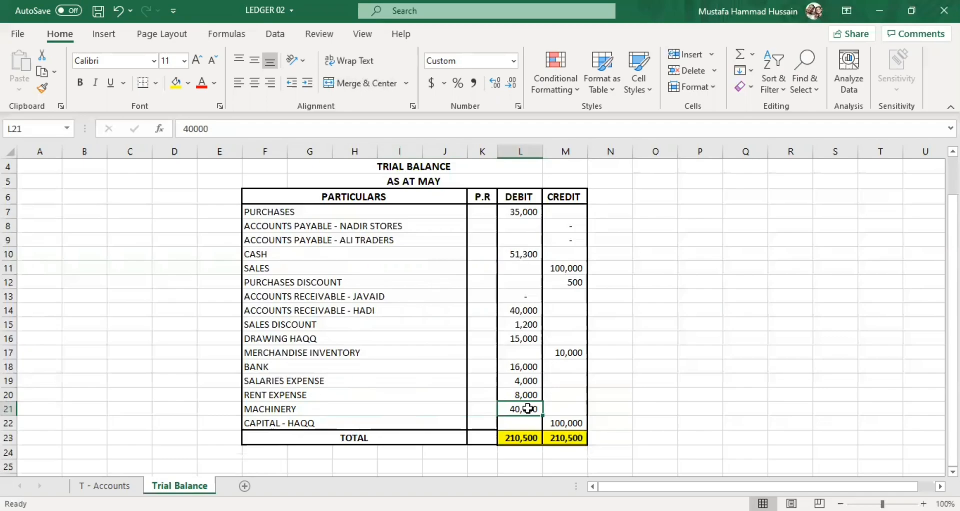
Examine the Capital T-account and the list of May transactions in A1:A13 on the T - Accounts sheet.
{"action": "left_click", "coordinate": [132, 478]}
{"action": "scroll", "coordinate": [433, 313], "scroll_direction": "up", "scroll_amount": 2}
{"action": "scroll", "coordinate": [434, 314], "scroll_direction": "down", "scroll_amount": 3}
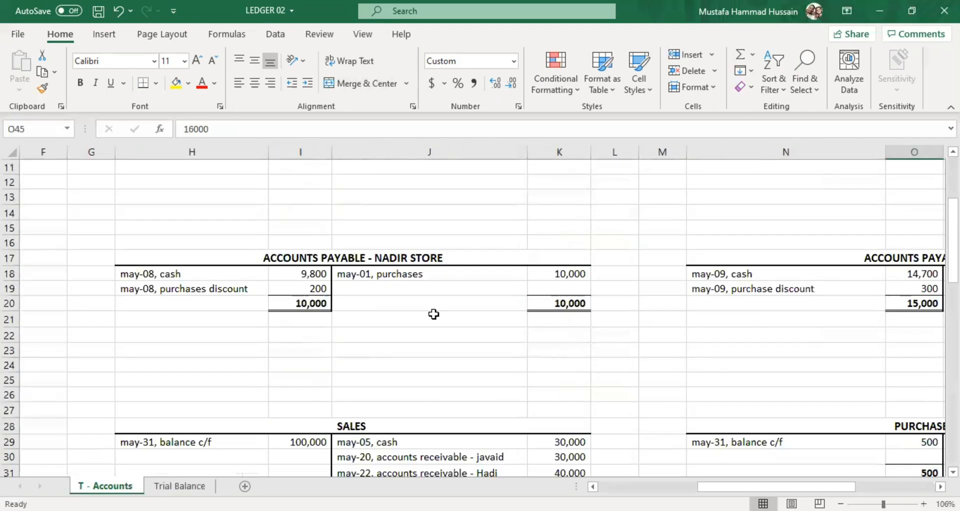
{"action": "scroll", "coordinate": [434, 313], "scroll_direction": "down", "scroll_amount": 2}
{"action": "scroll", "coordinate": [406, 371], "scroll_direction": "up", "scroll_amount": 5}
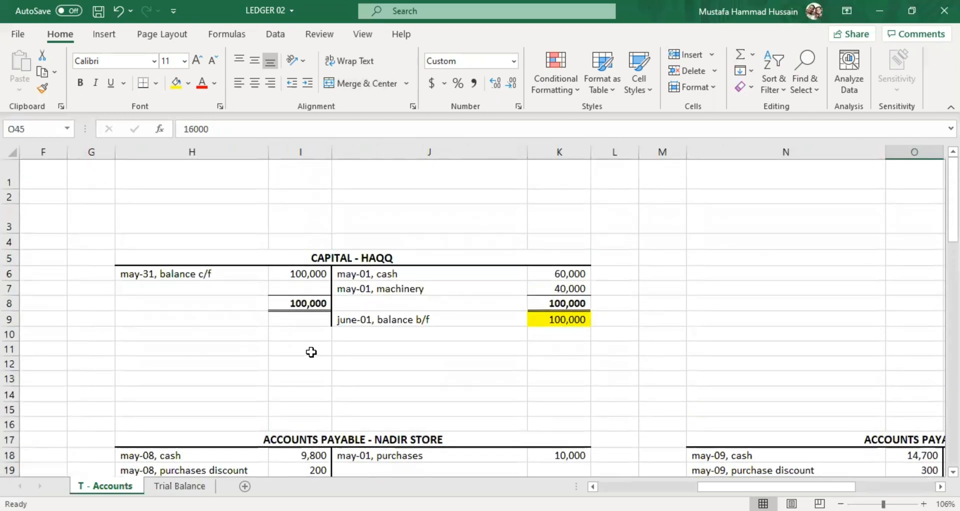
{"action": "left_click", "coordinate": [611, 487]}
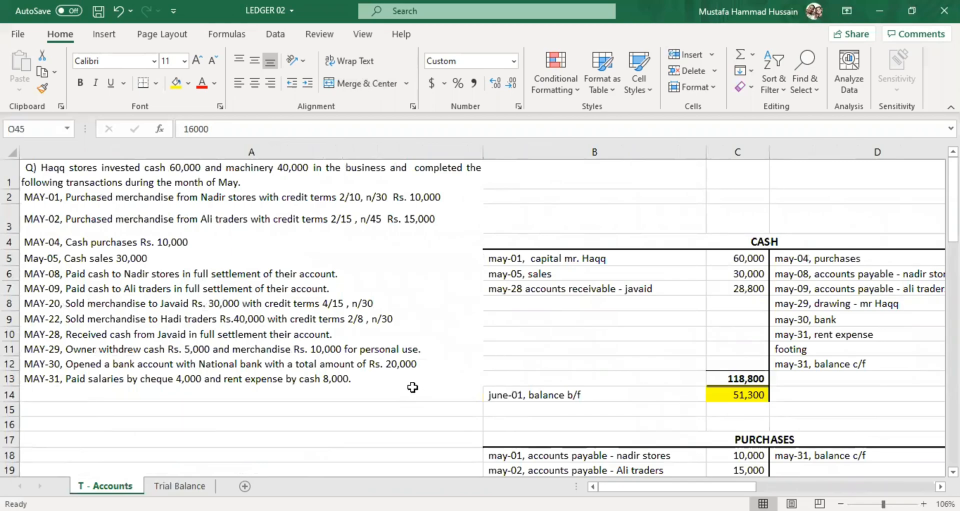
{"action": "left_click", "coordinate": [70, 171]}
{"action": "left_click_drag", "start_coordinate": [71, 171], "coordinate": [142, 376]}
{"action": "left_click", "coordinate": [382, 391]}
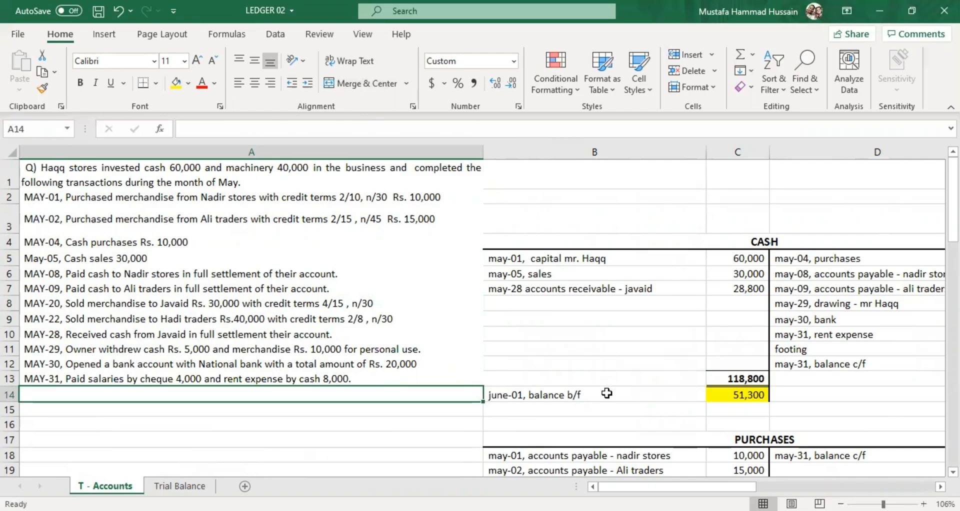
Look through the T-accounts again and compare the debit and credit totals in row 23 of the Trial Balance sheet.
{"action": "scroll", "coordinate": [612, 424], "scroll_direction": "down", "scroll_amount": 4}
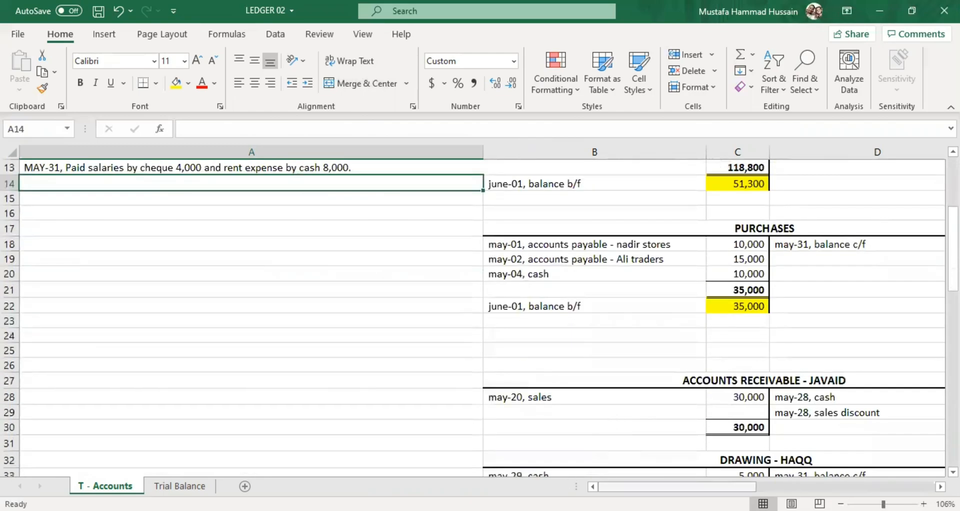
{"action": "scroll", "coordinate": [477, 340], "scroll_direction": "right", "scroll_amount": 3}
{"action": "scroll", "coordinate": [477, 339], "scroll_direction": "up", "scroll_amount": 4}
{"action": "scroll", "coordinate": [477, 339], "scroll_direction": "down", "scroll_amount": 6}
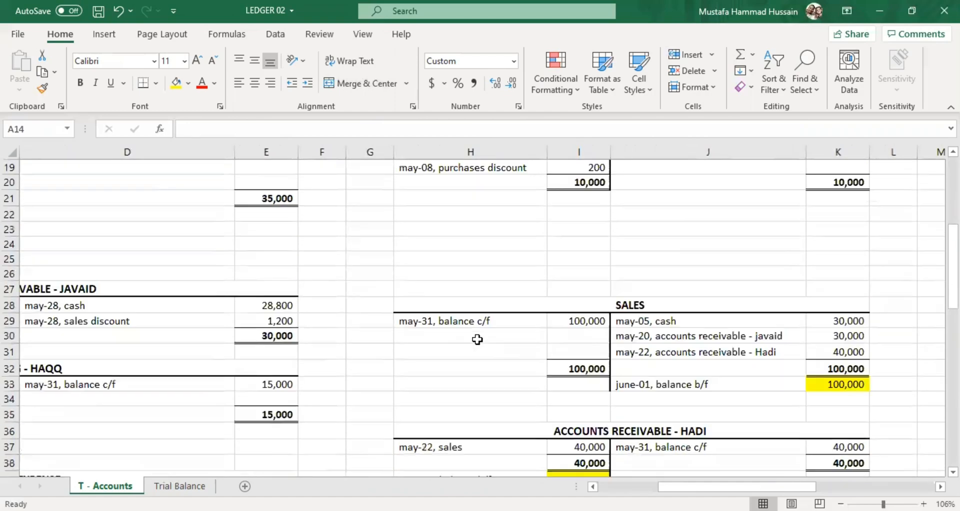
{"action": "scroll", "coordinate": [478, 340], "scroll_direction": "down", "scroll_amount": 2}
{"action": "key", "text": "ctrl+Page_Down"}
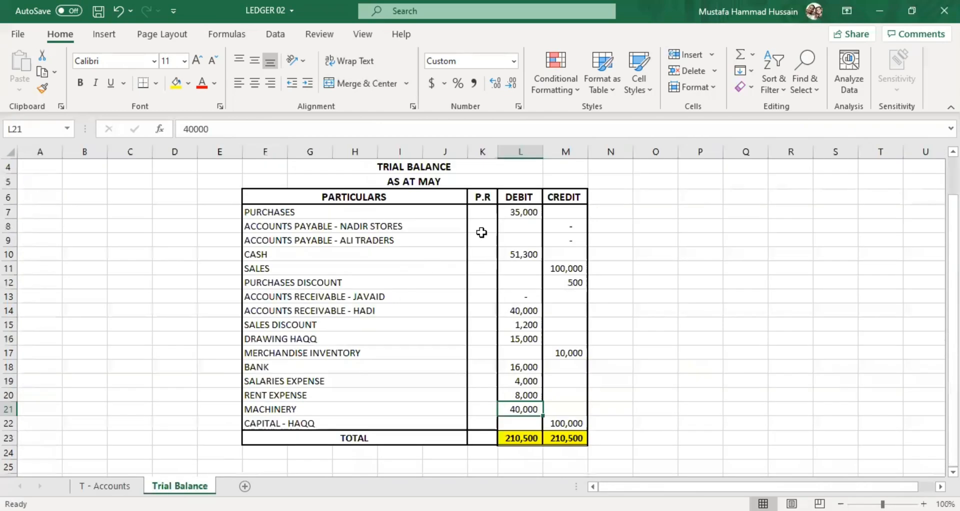
{"action": "left_click", "coordinate": [527, 310]}
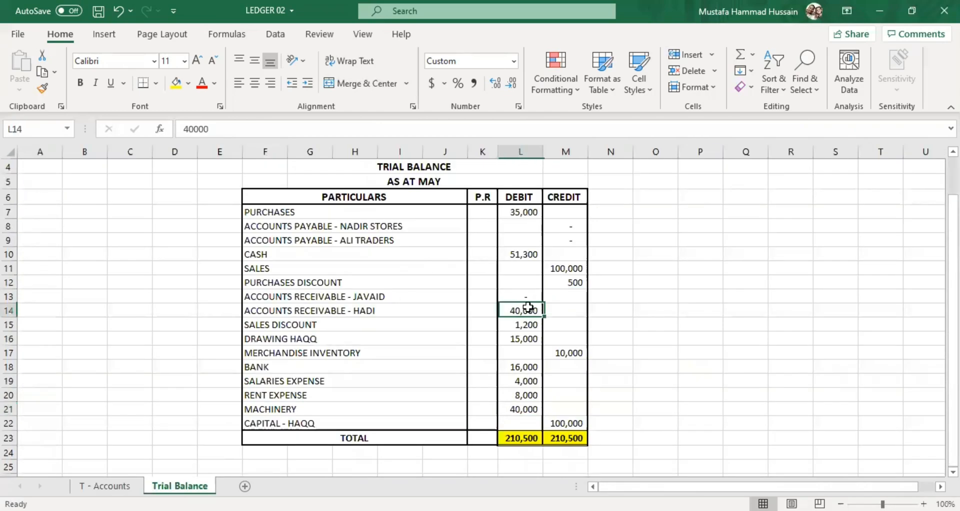
{"action": "left_click", "coordinate": [522, 437]}
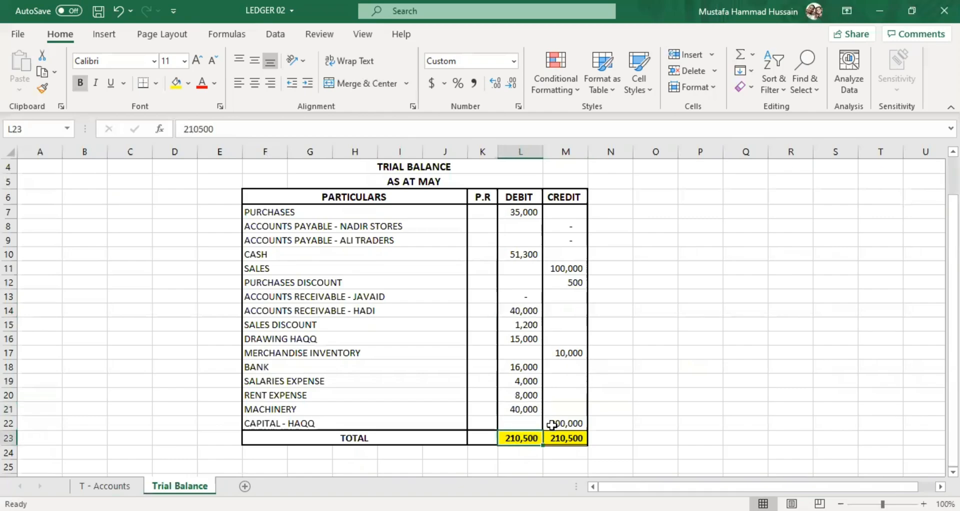
{"action": "left_click", "coordinate": [563, 437]}
{"action": "left_click", "coordinate": [511, 433]}
Reread the question and its May transactions in A1:A13 beside the Cash account on the T - Accounts sheet.
{"action": "left_click", "coordinate": [105, 485]}
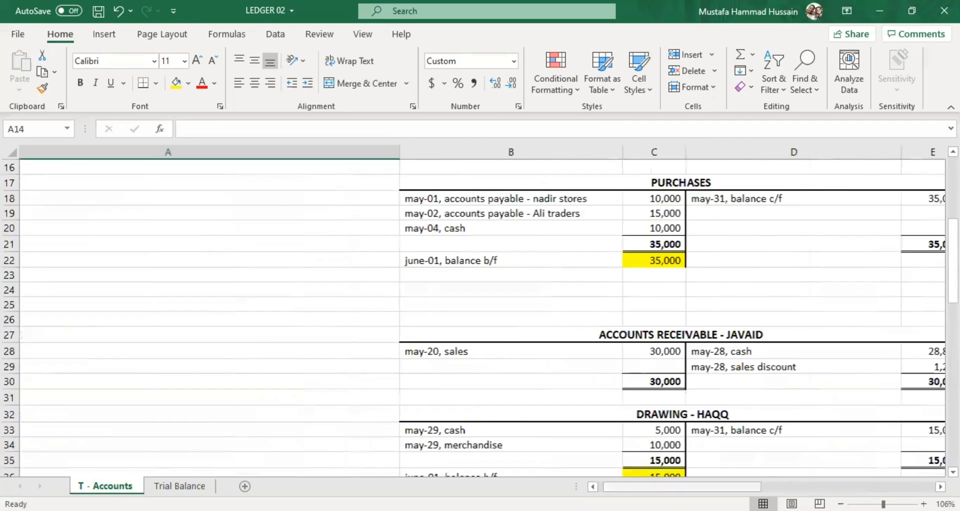
{"action": "scroll", "coordinate": [481, 318], "scroll_direction": "left", "scroll_amount": 2}
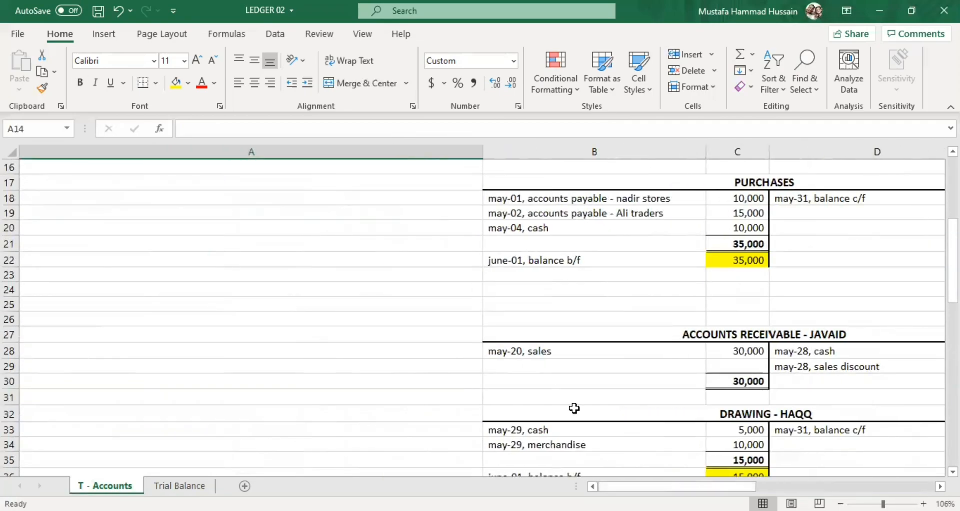
{"action": "scroll", "coordinate": [382, 339], "scroll_direction": "up", "scroll_amount": 5}
{"action": "left_click_drag", "start_coordinate": [106, 172], "coordinate": [173, 372]}
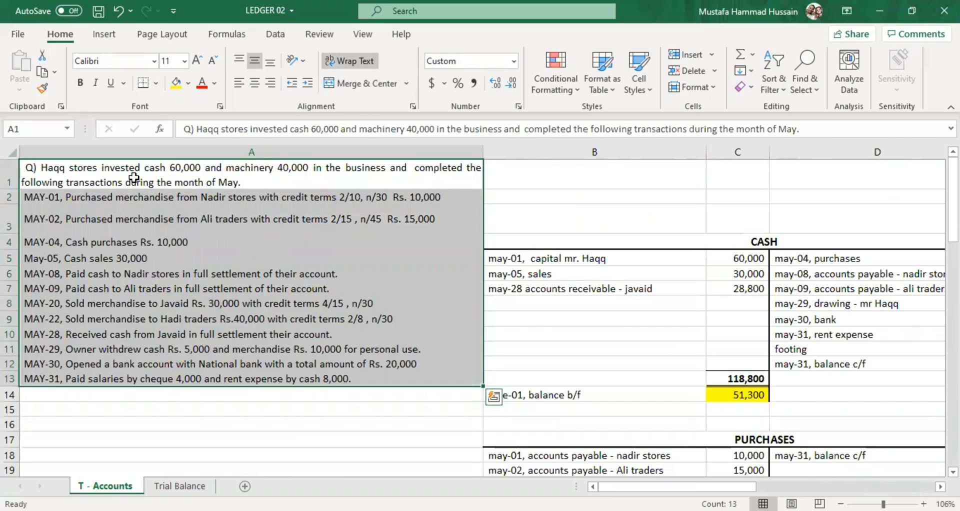
{"action": "left_click", "coordinate": [587, 305]}
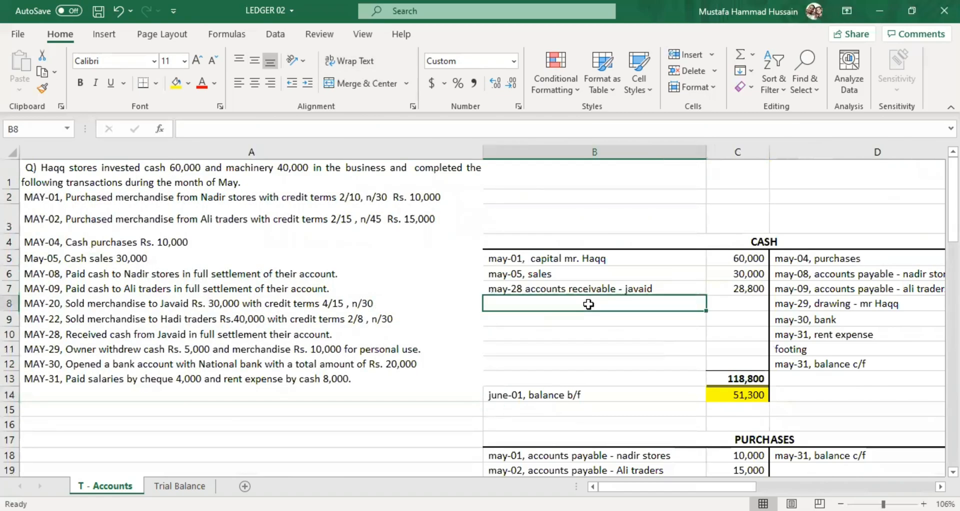